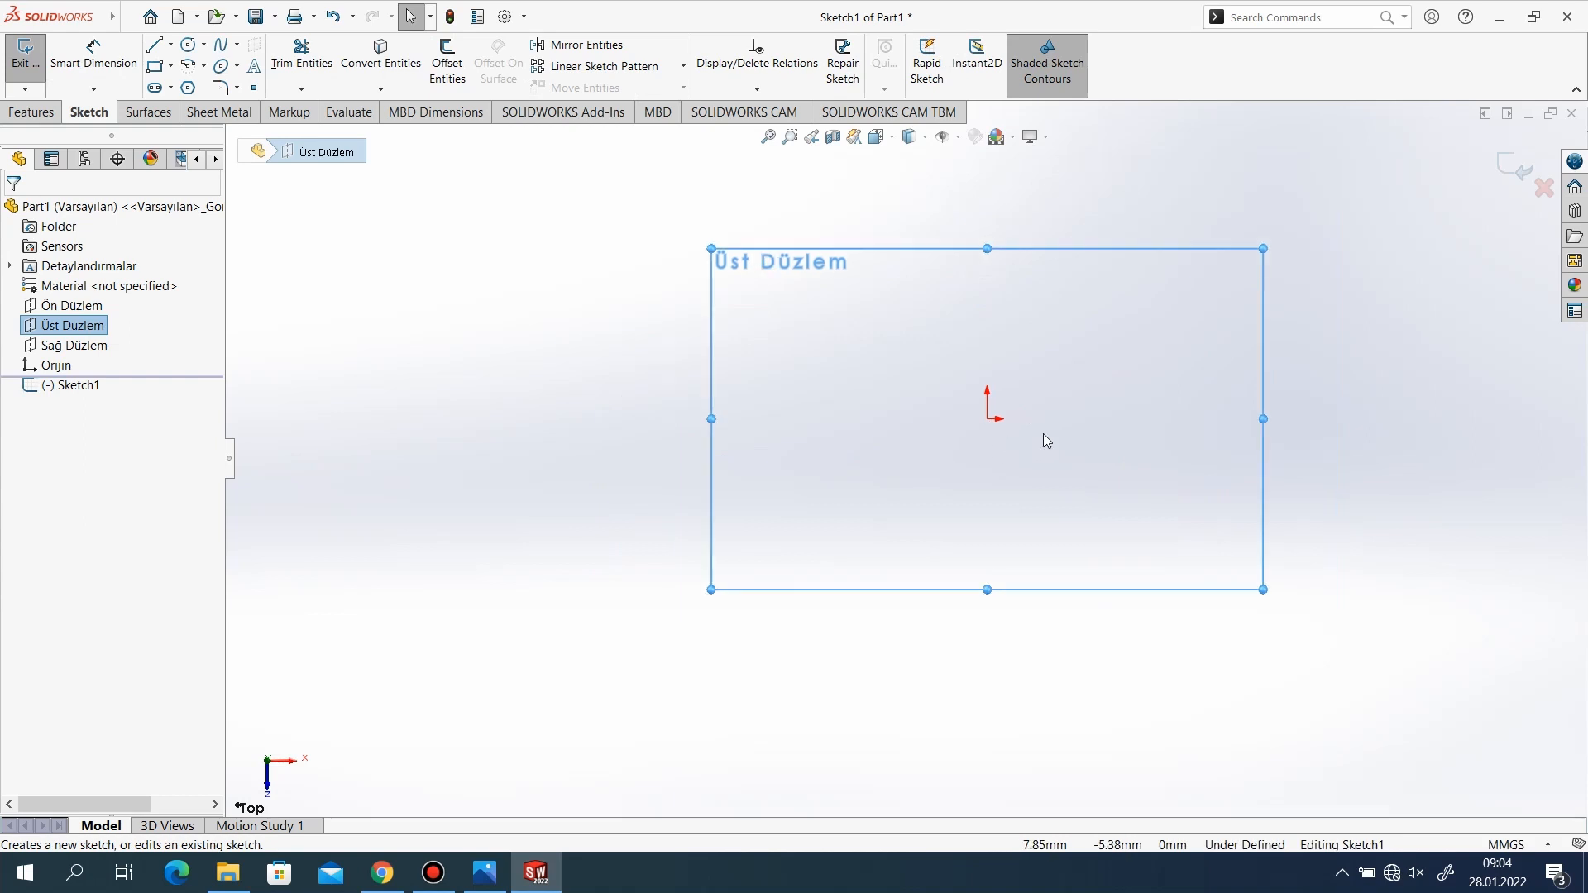
Sketch a corner rectangle about 111.5 mm by 66.7 mm around the origin on the top plane.
{"action": "left_click", "coordinate": [156, 66]}
{"action": "mouse_move", "coordinate": [816, 318]}
{"action": "left_mouse_down"}
{"action": "mouse_move", "coordinate": [1141, 538]}
{"action": "mouse_move", "coordinate": [1161, 523]}
{"action": "left_mouse_up"}
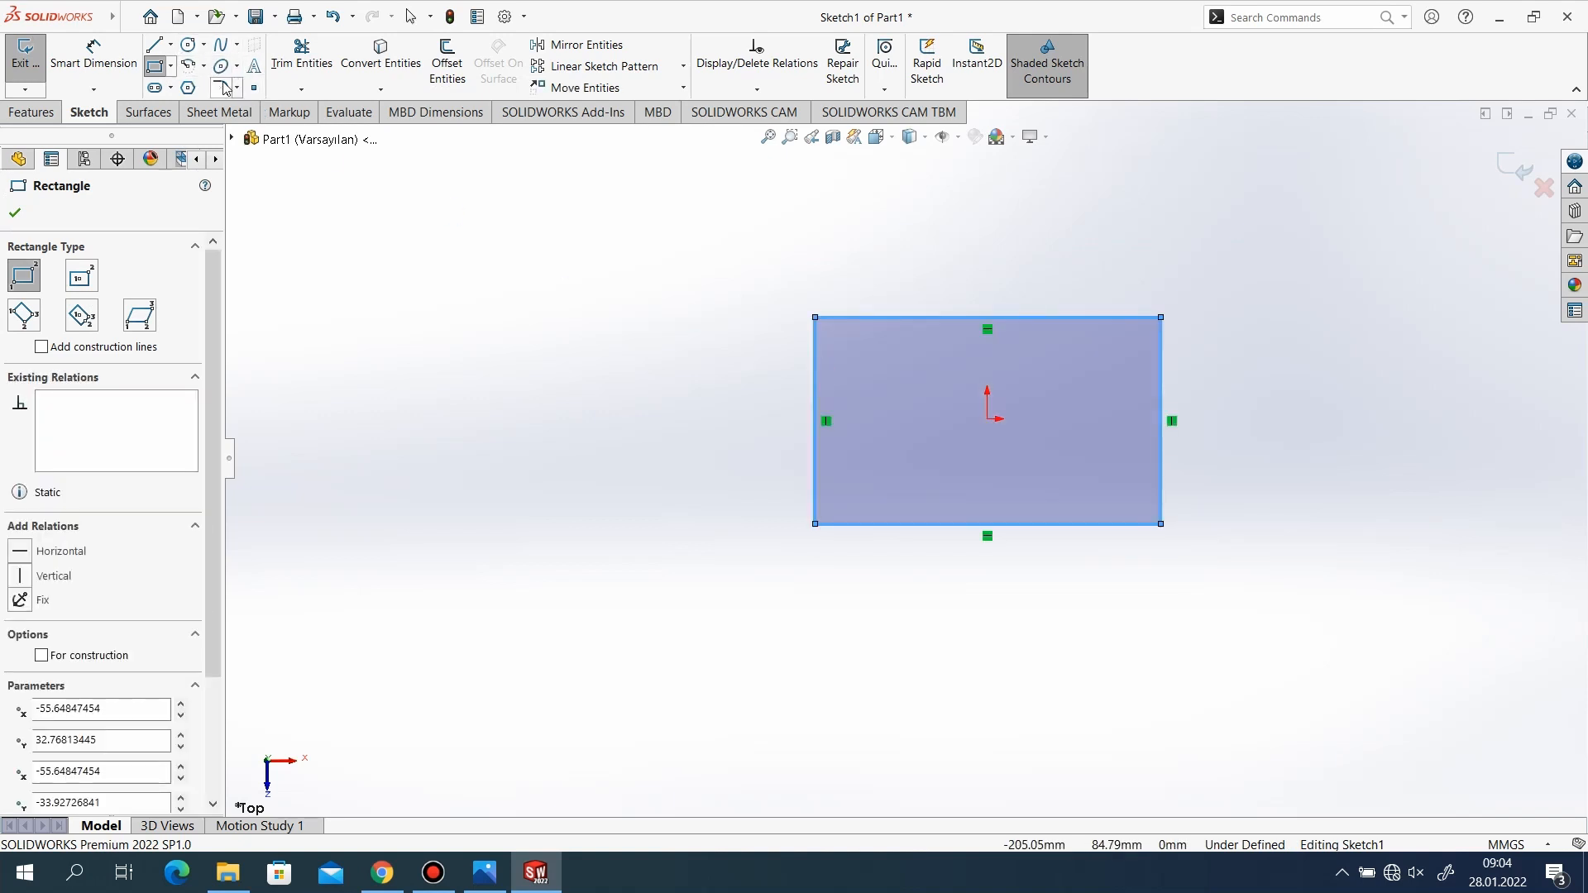
Sketch a three-point arc of about 9.9 mm radius outside the rectangle, starting on its left edge and leaving the other end free.
{"action": "left_click", "coordinate": [190, 69]}
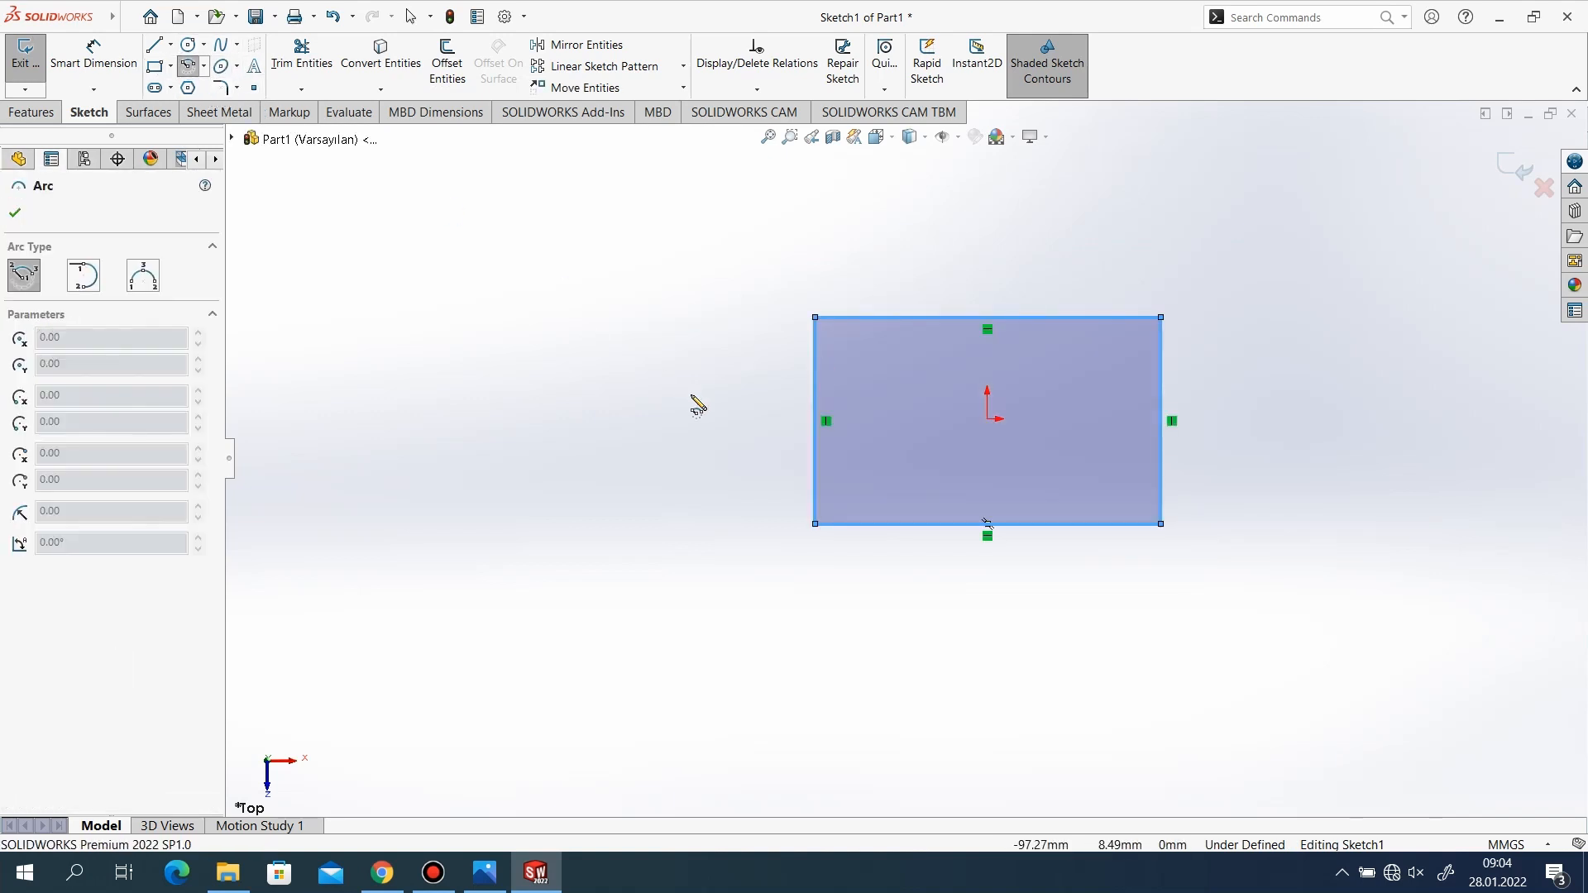
{"action": "left_click", "coordinate": [83, 280]}
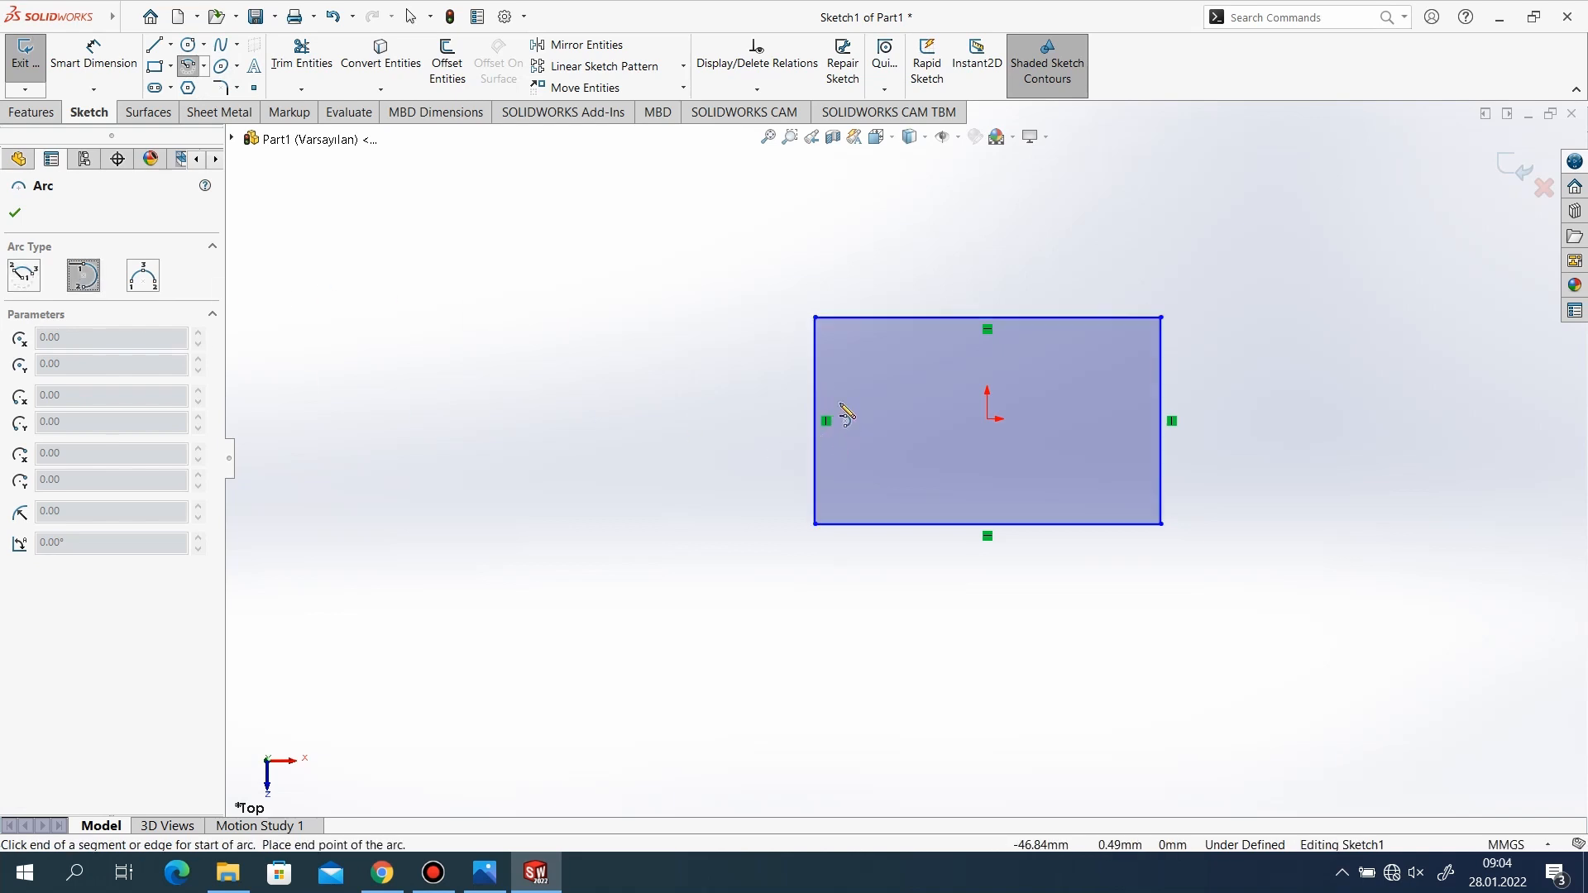
{"action": "left_click", "coordinate": [818, 366]}
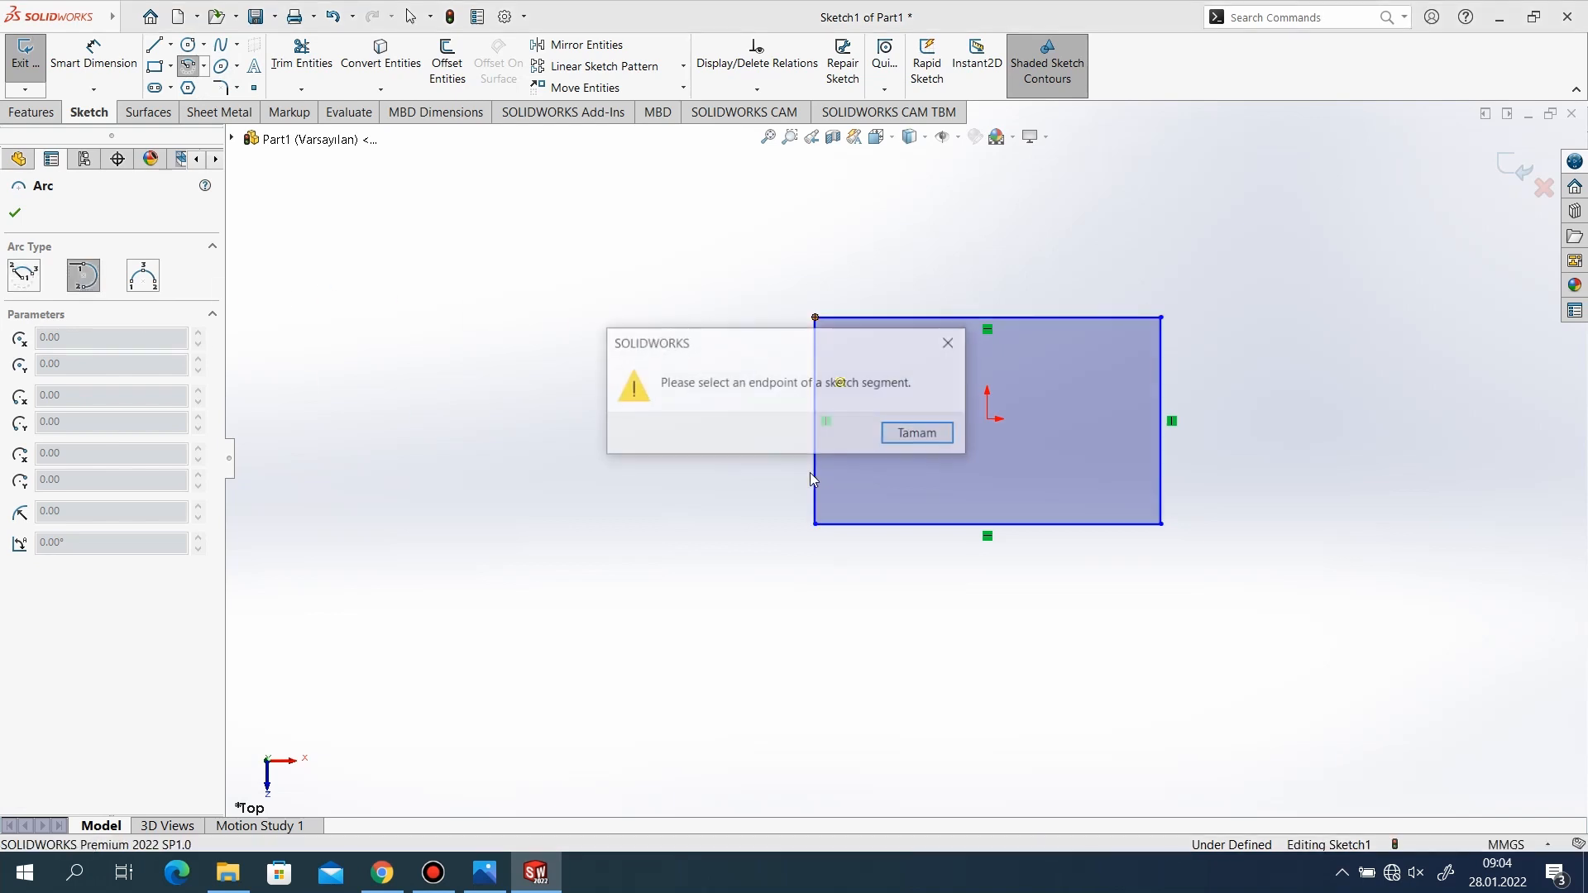
{"action": "left_click", "coordinate": [950, 343]}
{"action": "left_click", "coordinate": [144, 275]}
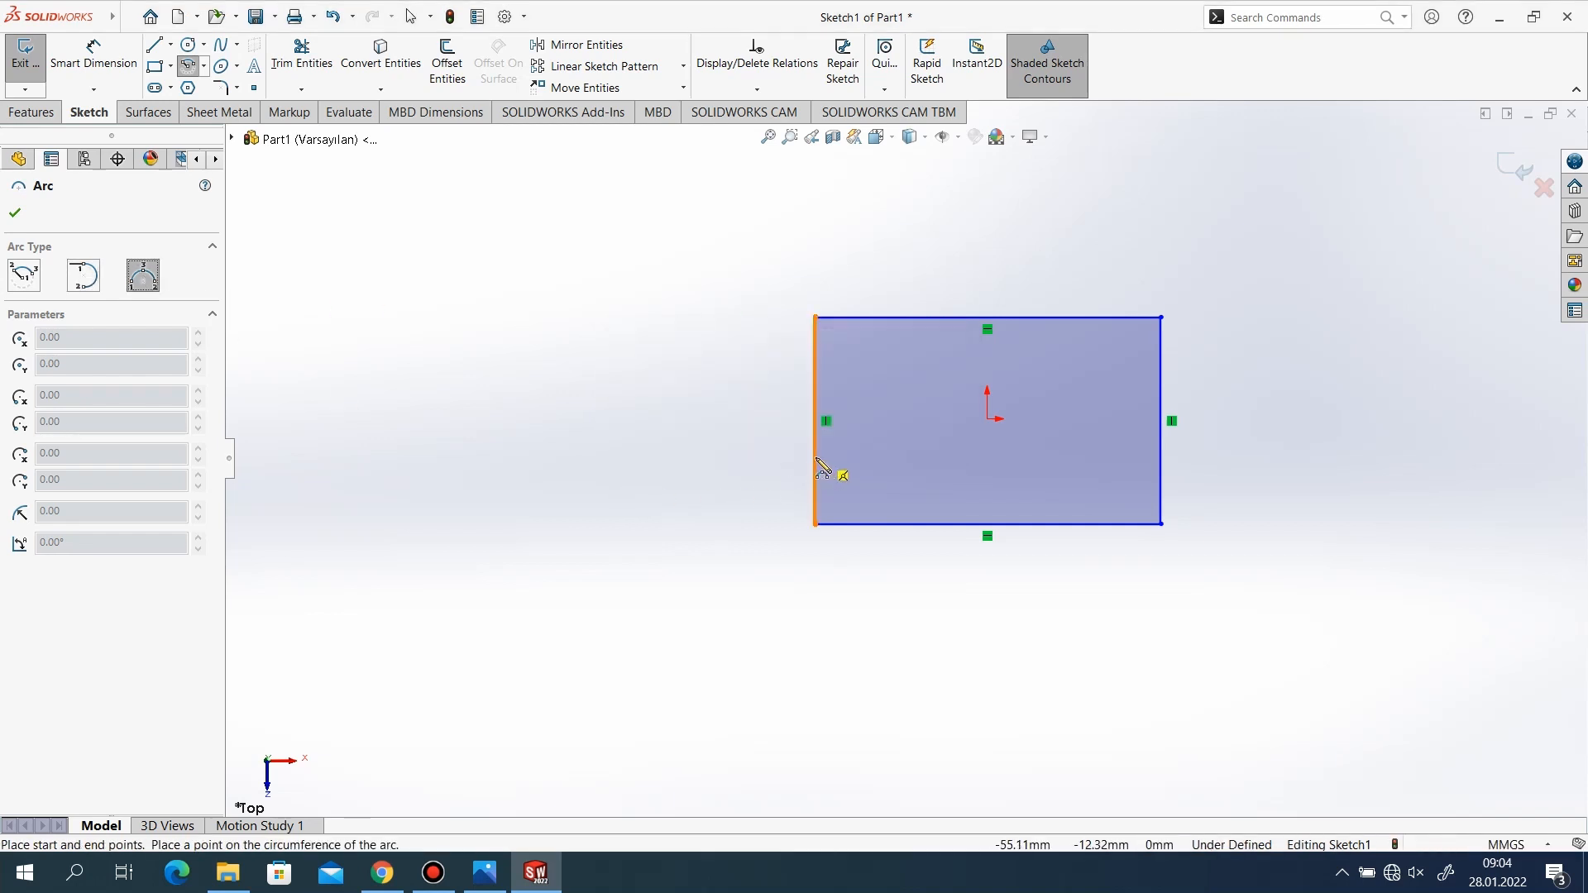
{"action": "left_click", "coordinate": [817, 461]}
{"action": "left_click", "coordinate": [792, 404]}
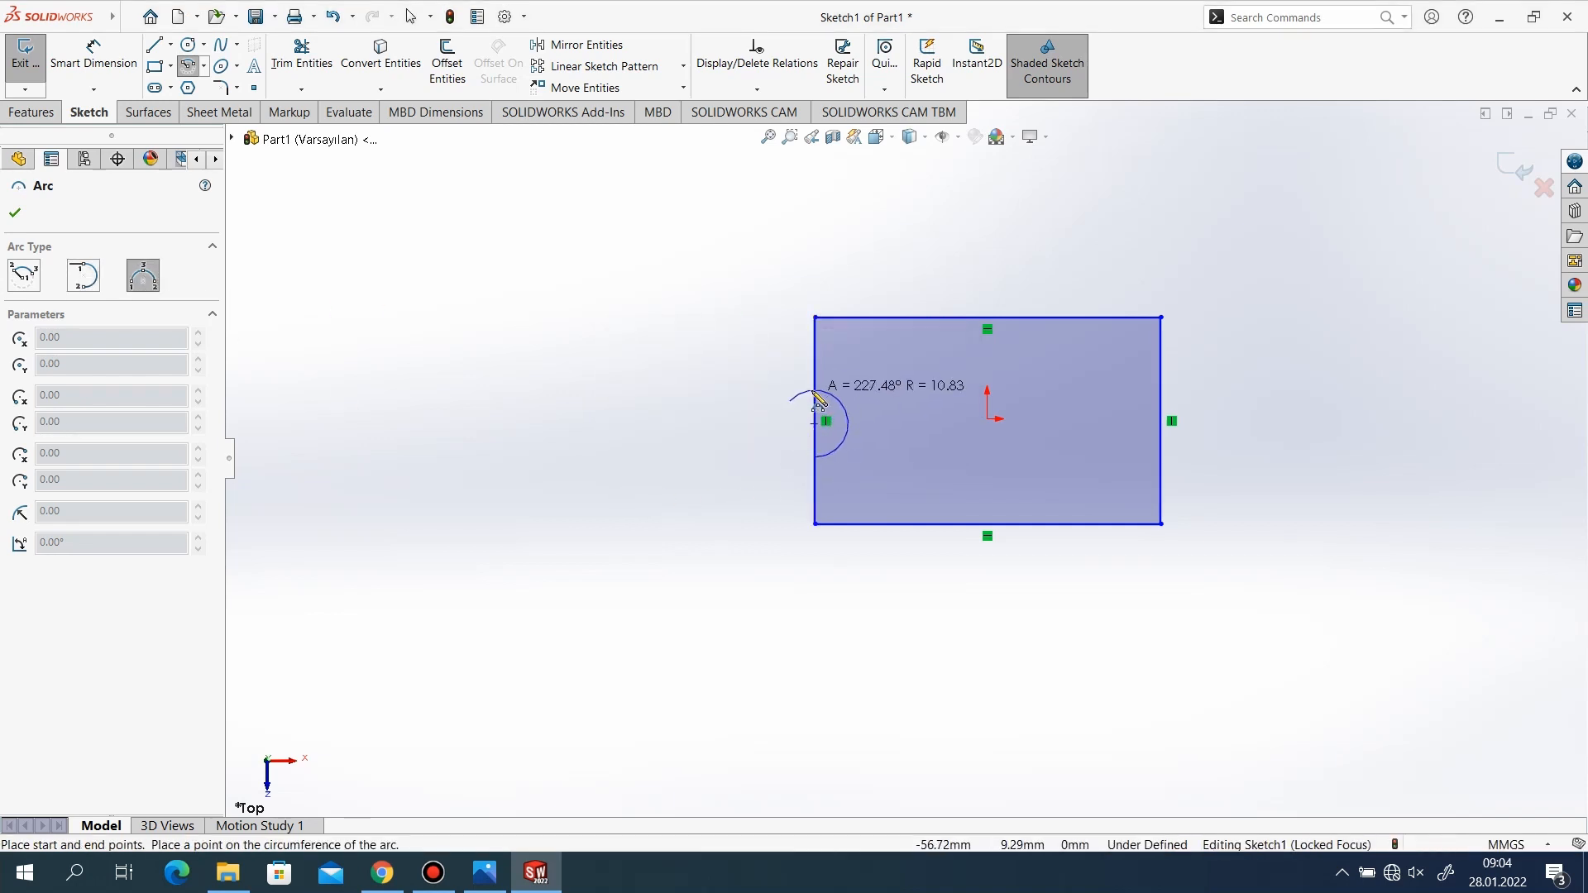
{"action": "left_click", "coordinate": [778, 427]}
{"action": "key", "text": "Escape"}
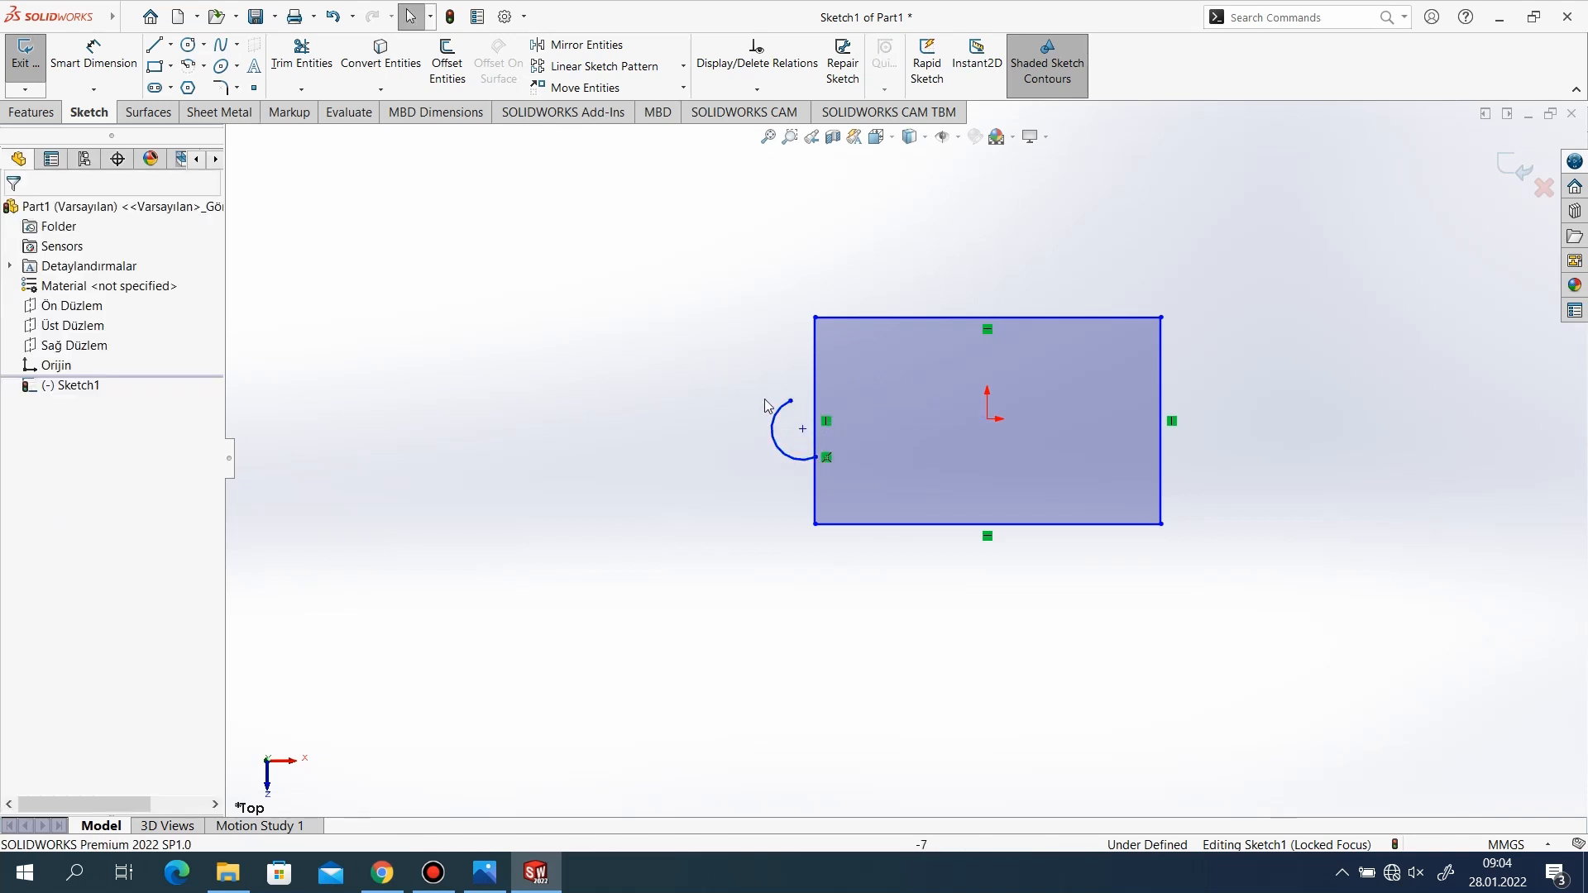
Center the rectangle on the origin with a vertical relation to its top edge's midpoint and a horizontal relation to its right edge's midpoint.
{"action": "left_click", "coordinate": [989, 319]}
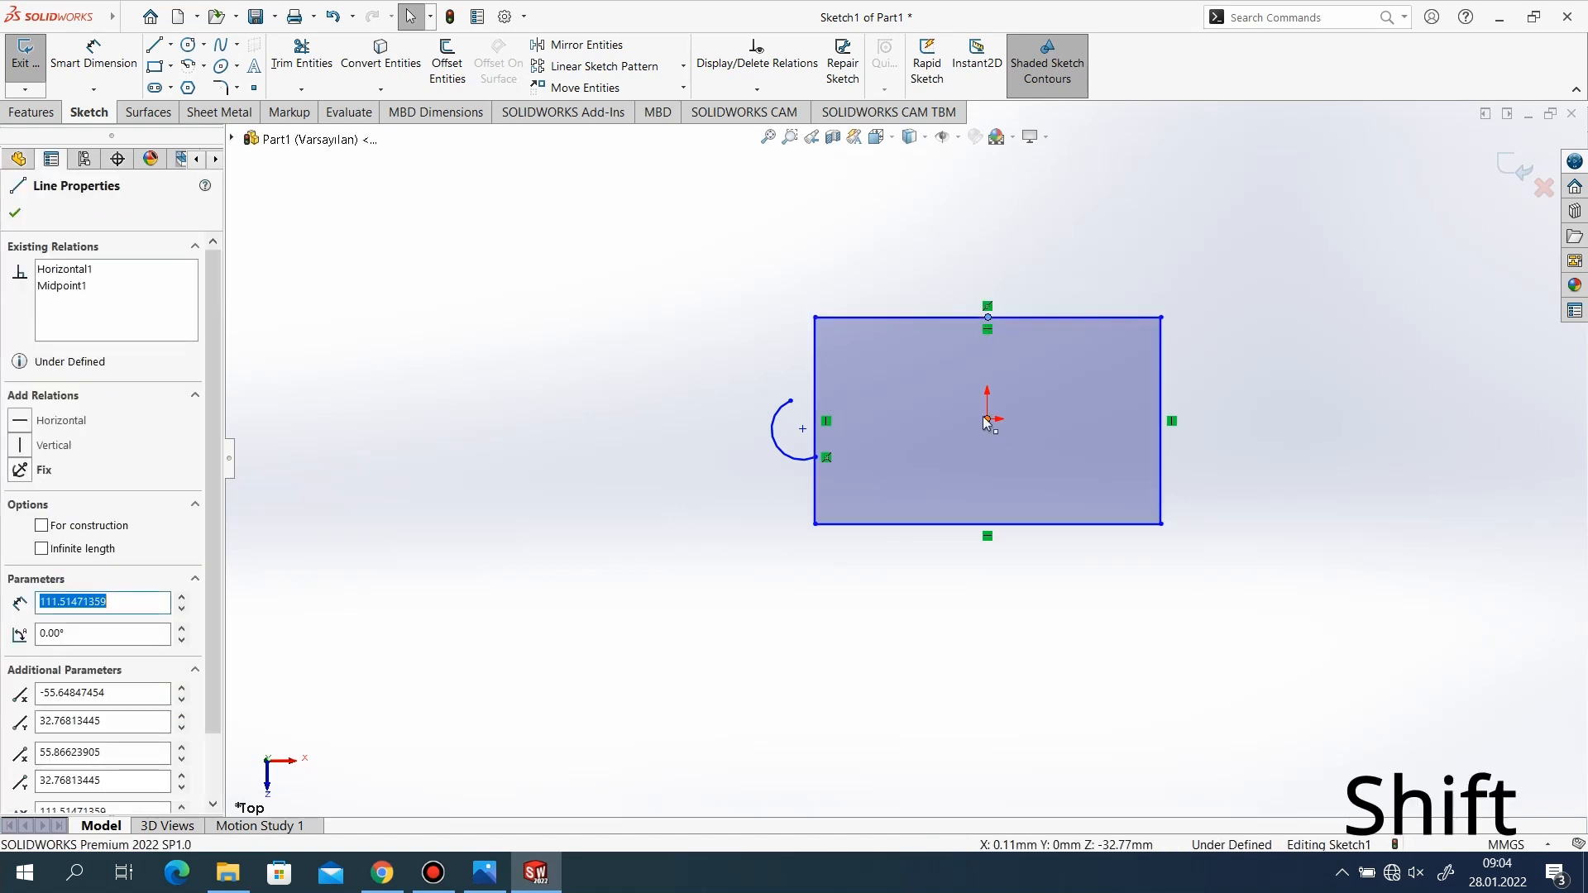
{"action": "left_click", "coordinate": [988, 419], "text": "shift"}
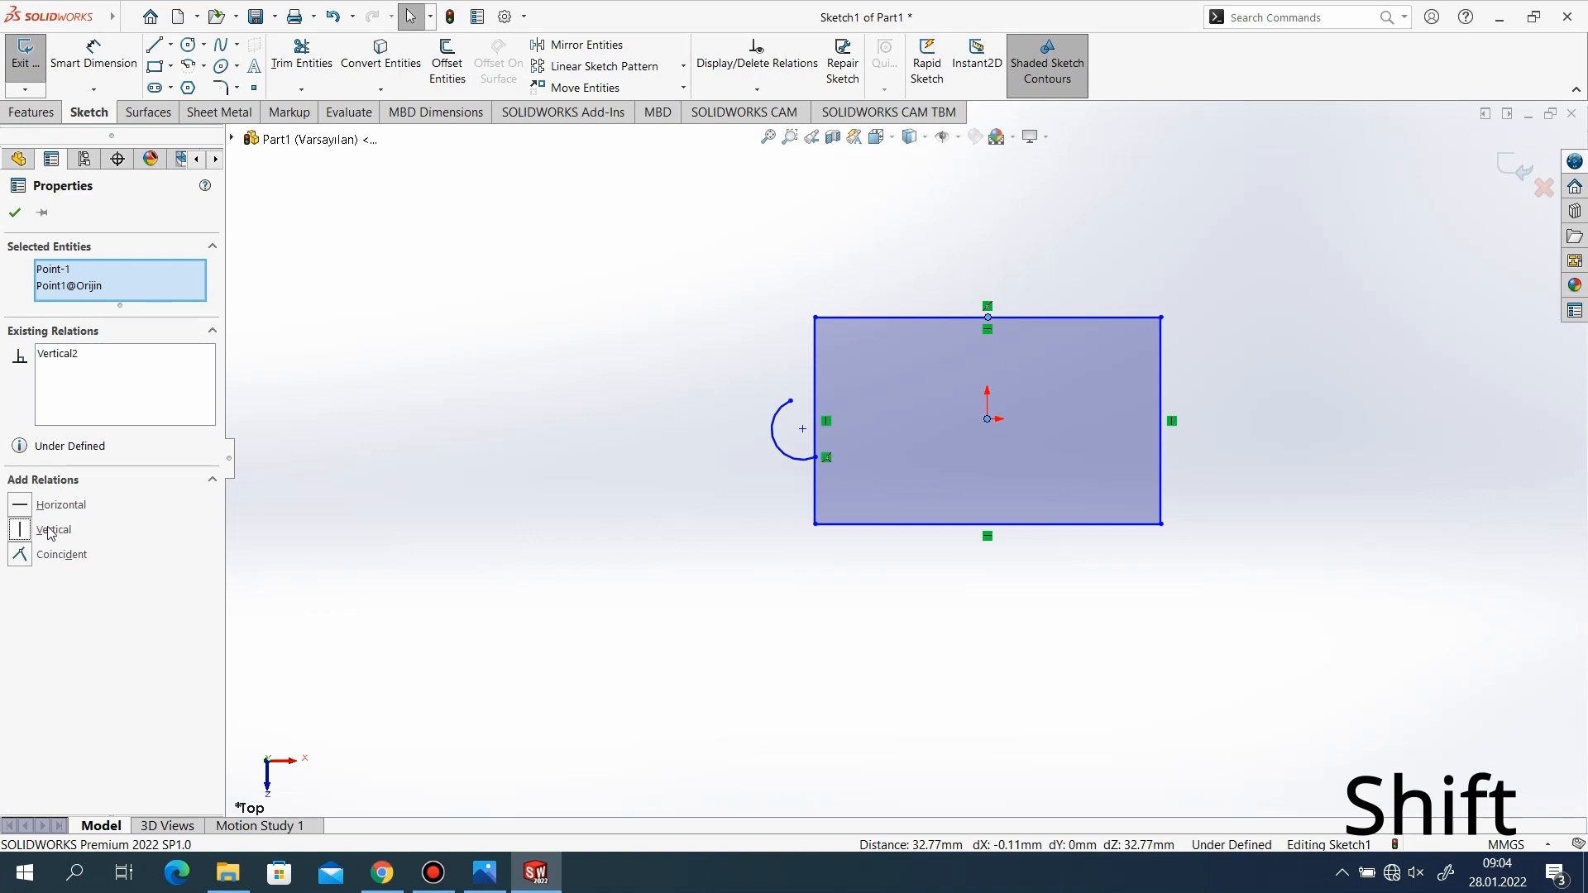
{"action": "left_click", "coordinate": [18, 213]}
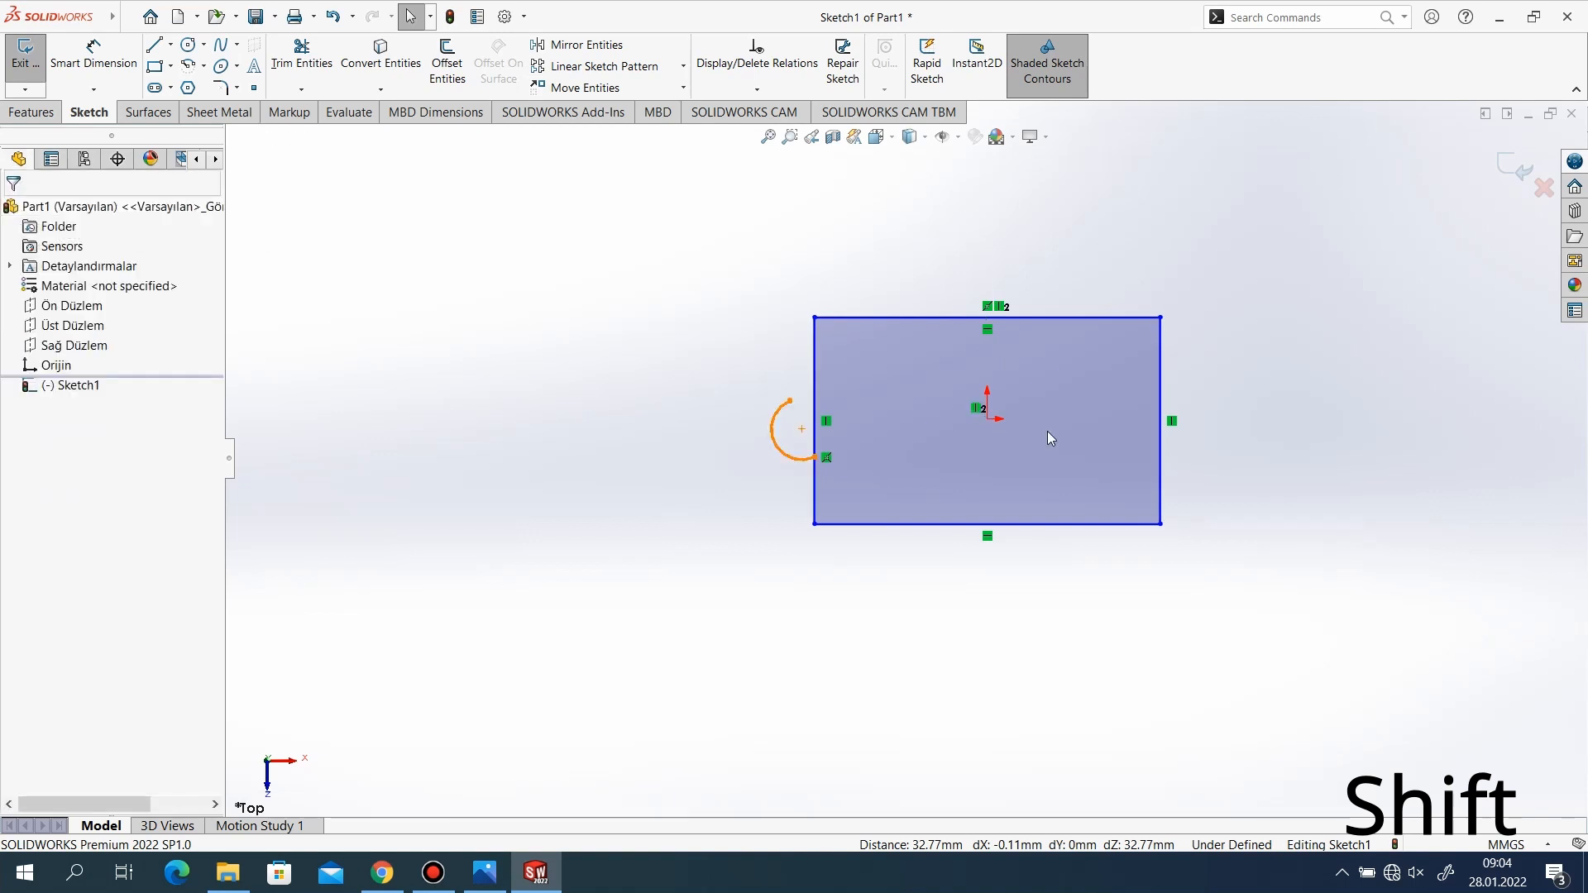
{"action": "left_click", "coordinate": [1159, 416]}
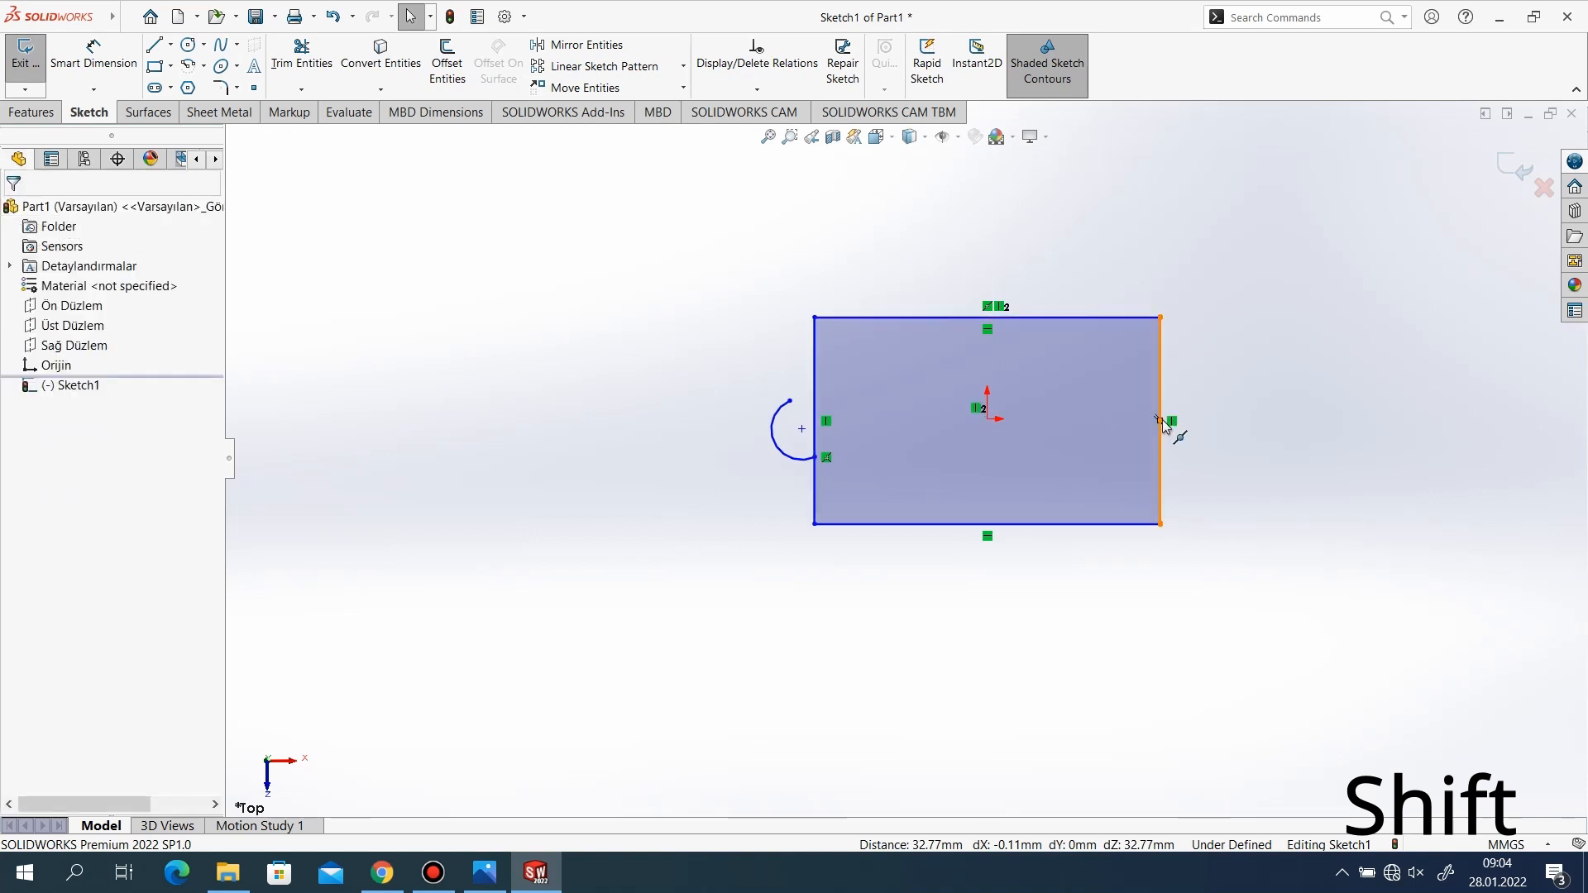
{"action": "left_click", "coordinate": [987, 418], "text": "shift"}
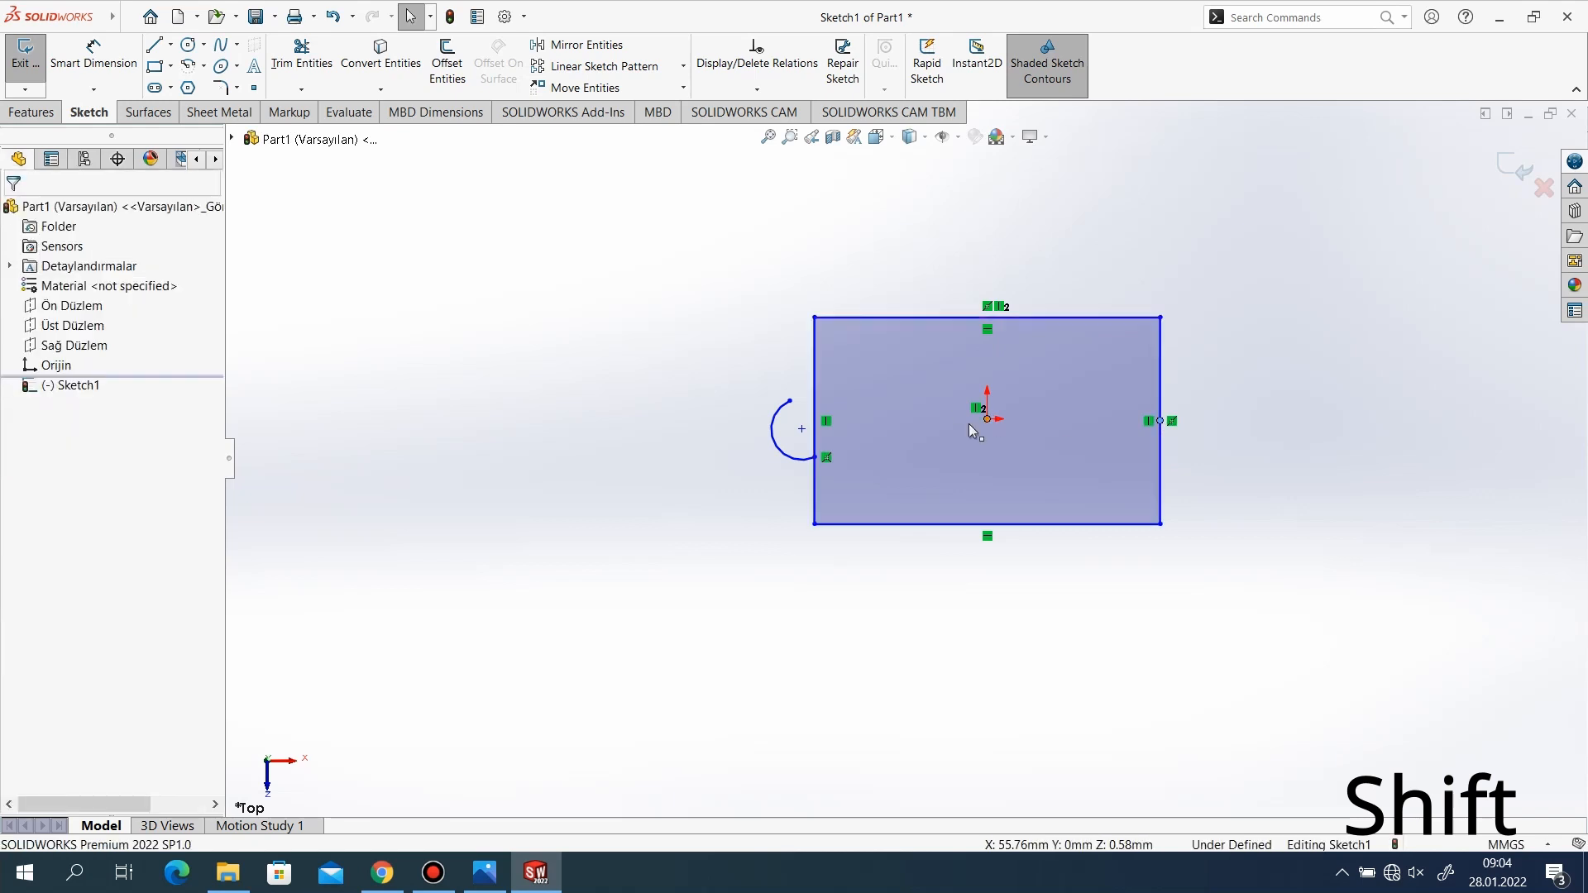
{"action": "left_click", "coordinate": [22, 506]}
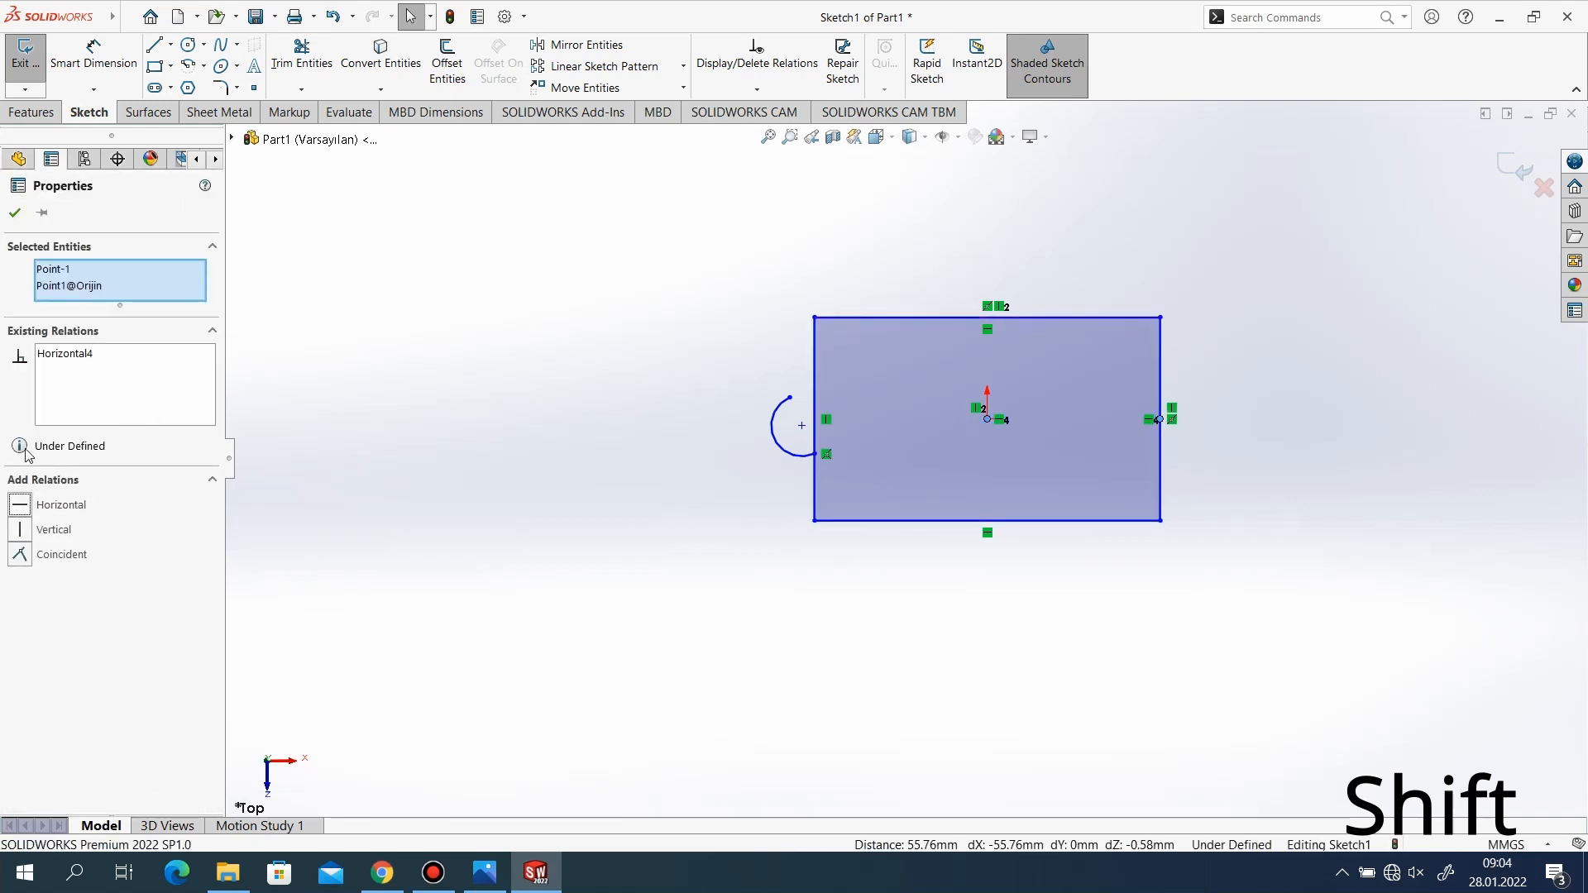
{"action": "left_click", "coordinate": [15, 213]}
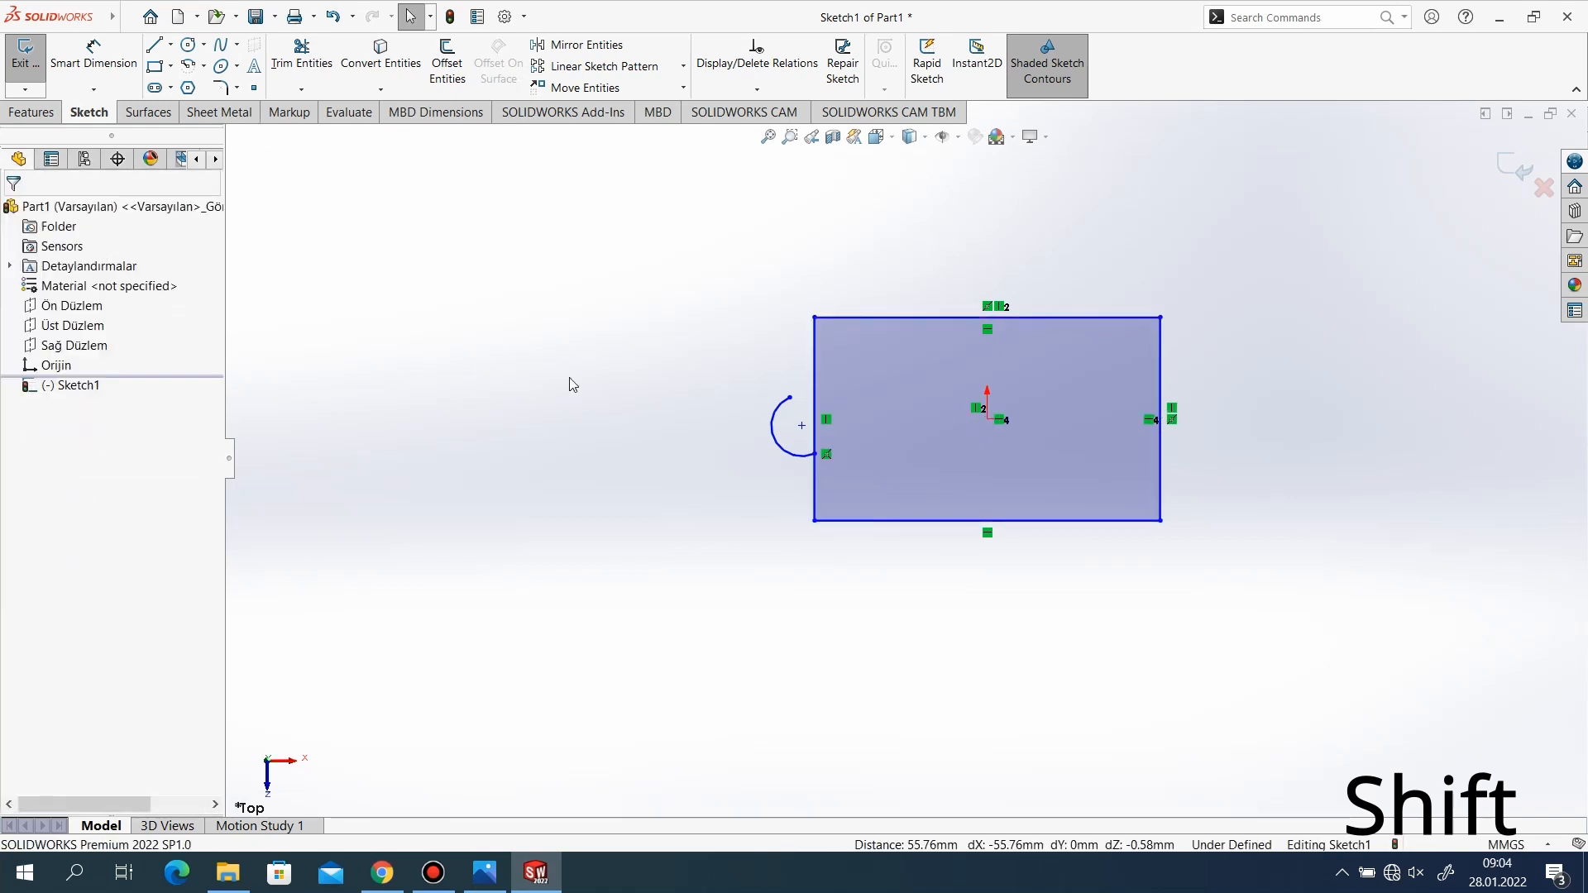
Make the arc's free endpoint coincident with the rectangle's left edge.
{"action": "left_click", "coordinate": [789, 398], "text": "shift"}
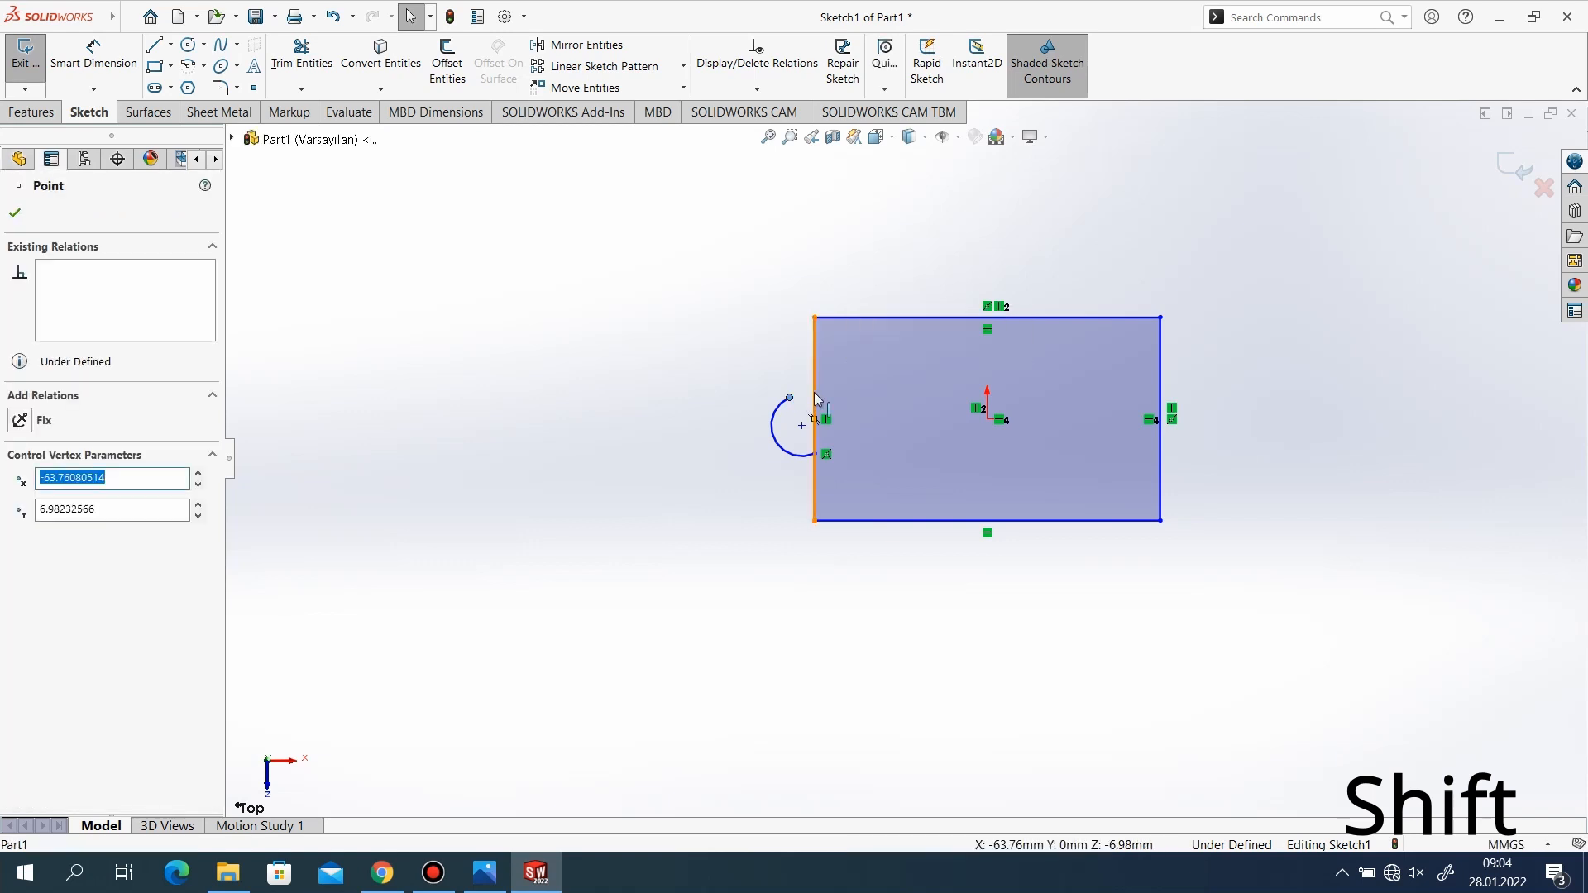
{"action": "left_click", "coordinate": [814, 397], "text": "shift"}
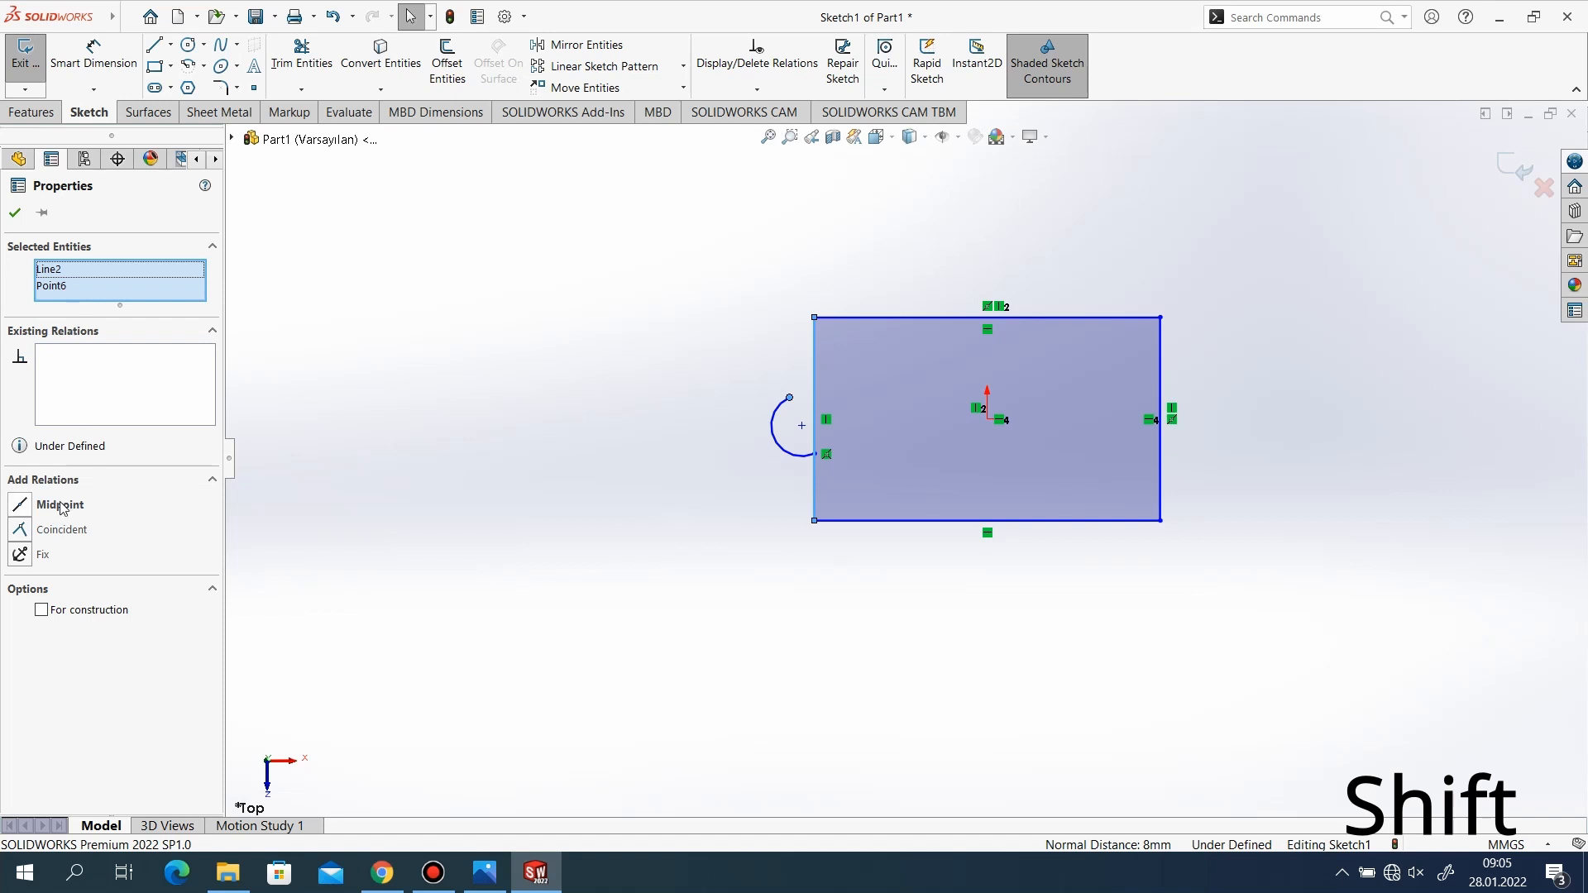
{"action": "left_click", "coordinate": [51, 538]}
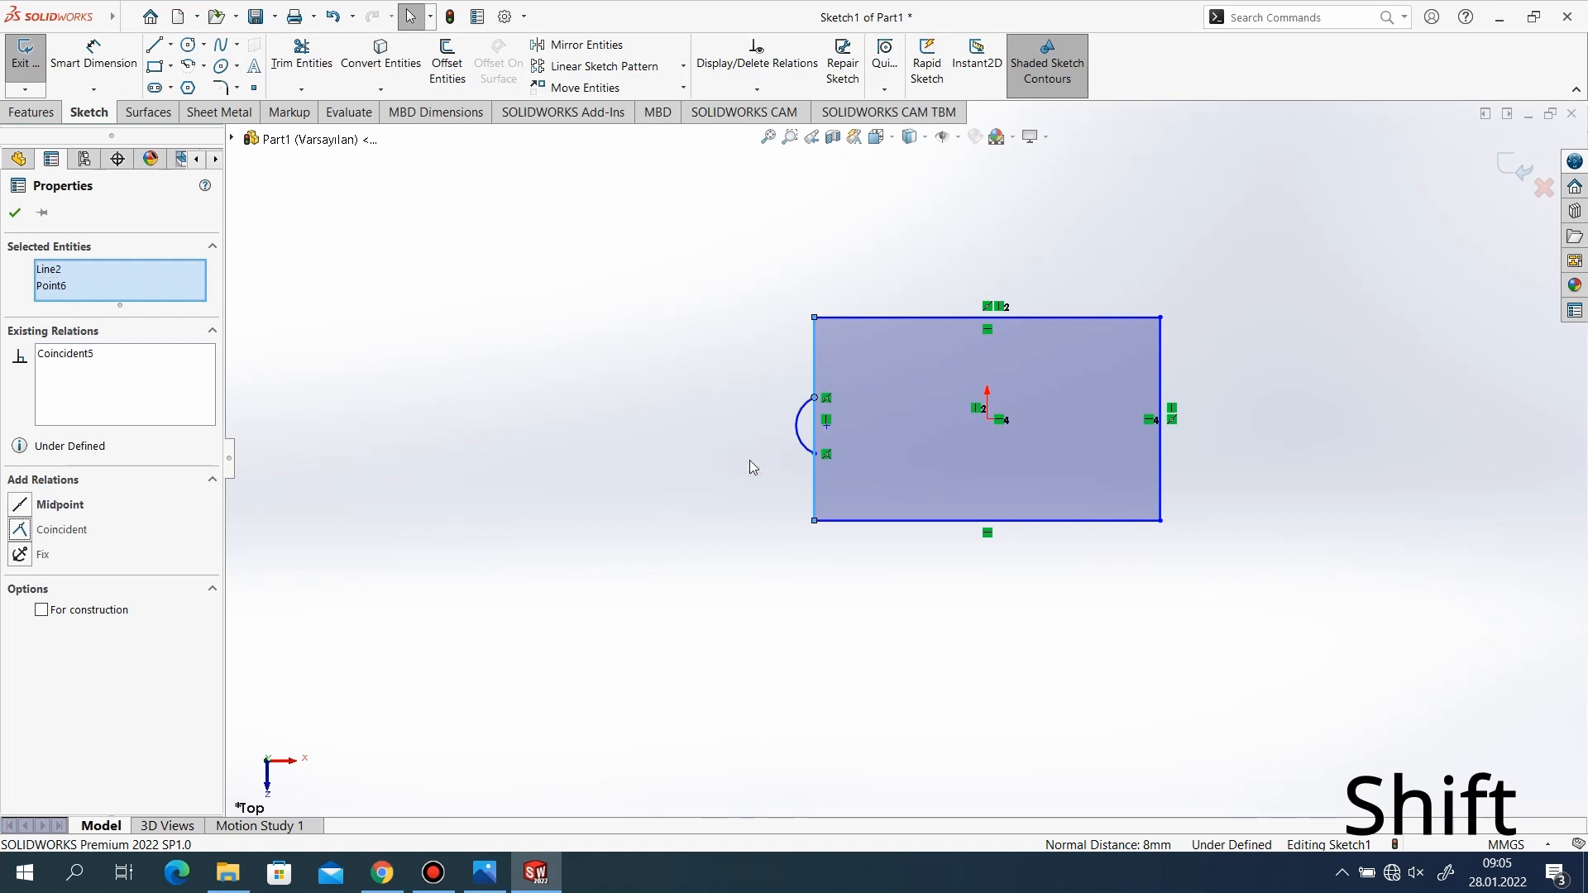
{"action": "left_click", "coordinate": [15, 213]}
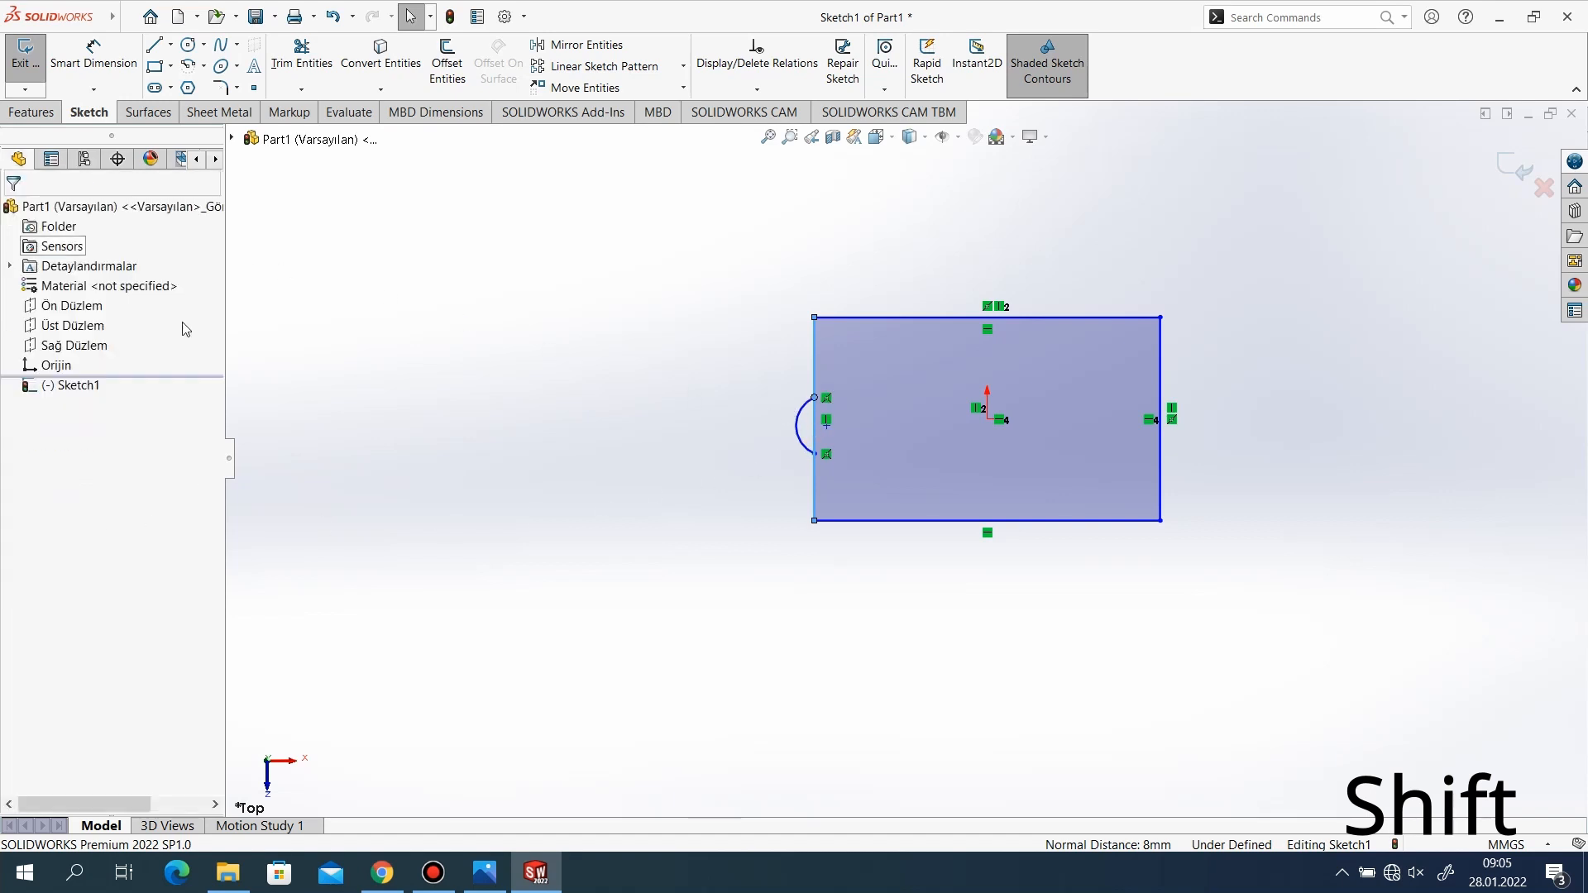
Align the arc's center point with the origin using a horizontal relation.
{"action": "left_click", "coordinate": [827, 426], "text": "shift"}
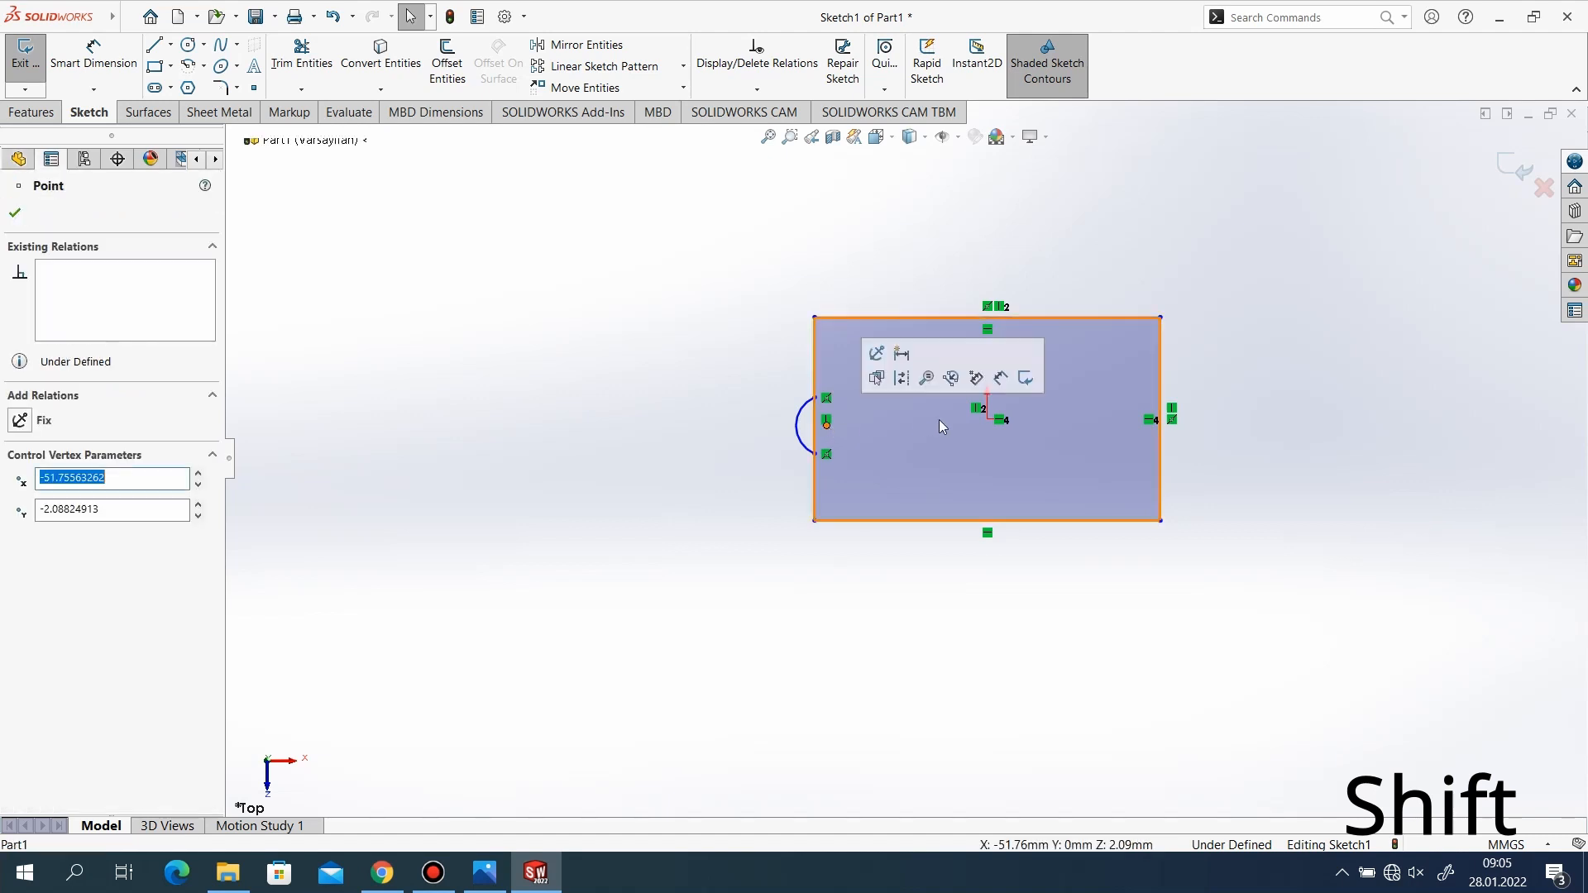
{"action": "left_click", "coordinate": [987, 419], "text": "shift"}
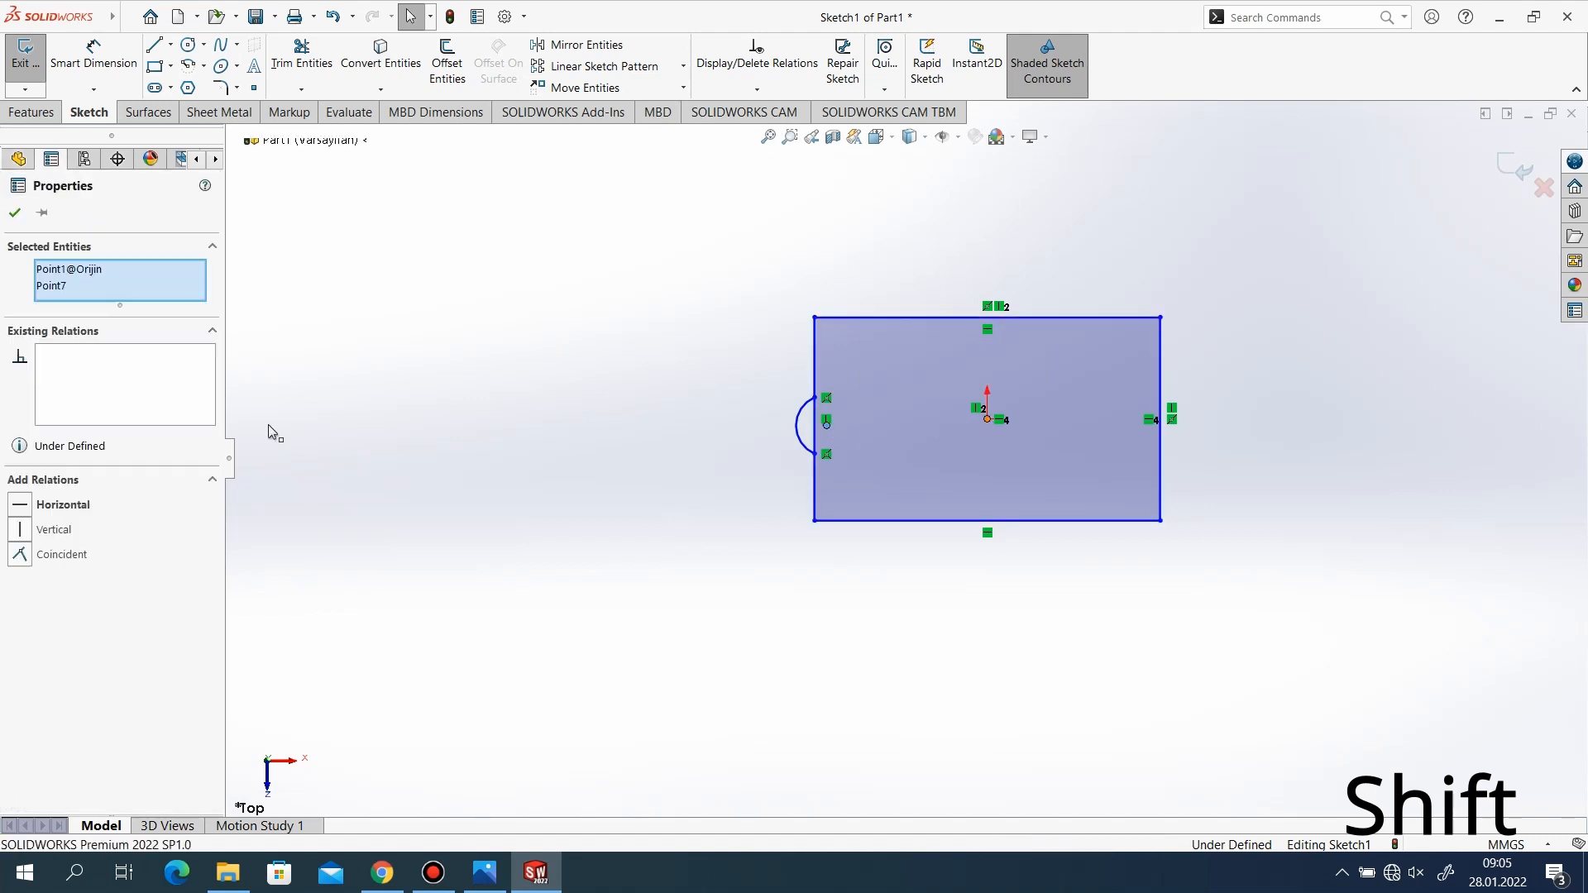
{"action": "left_click", "coordinate": [48, 506]}
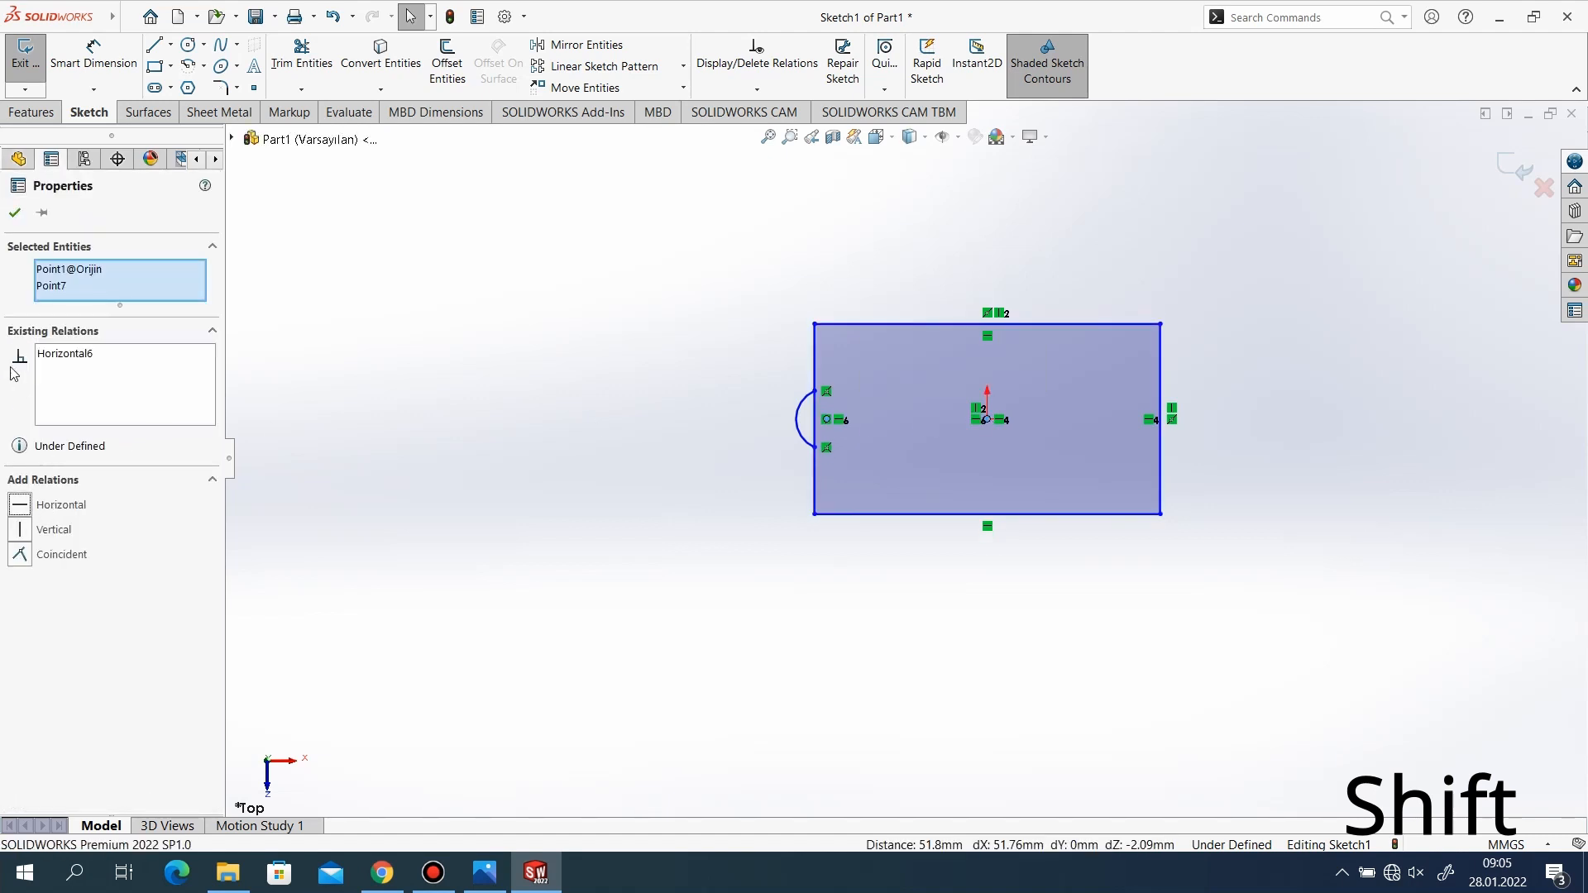
{"action": "left_click", "coordinate": [22, 214]}
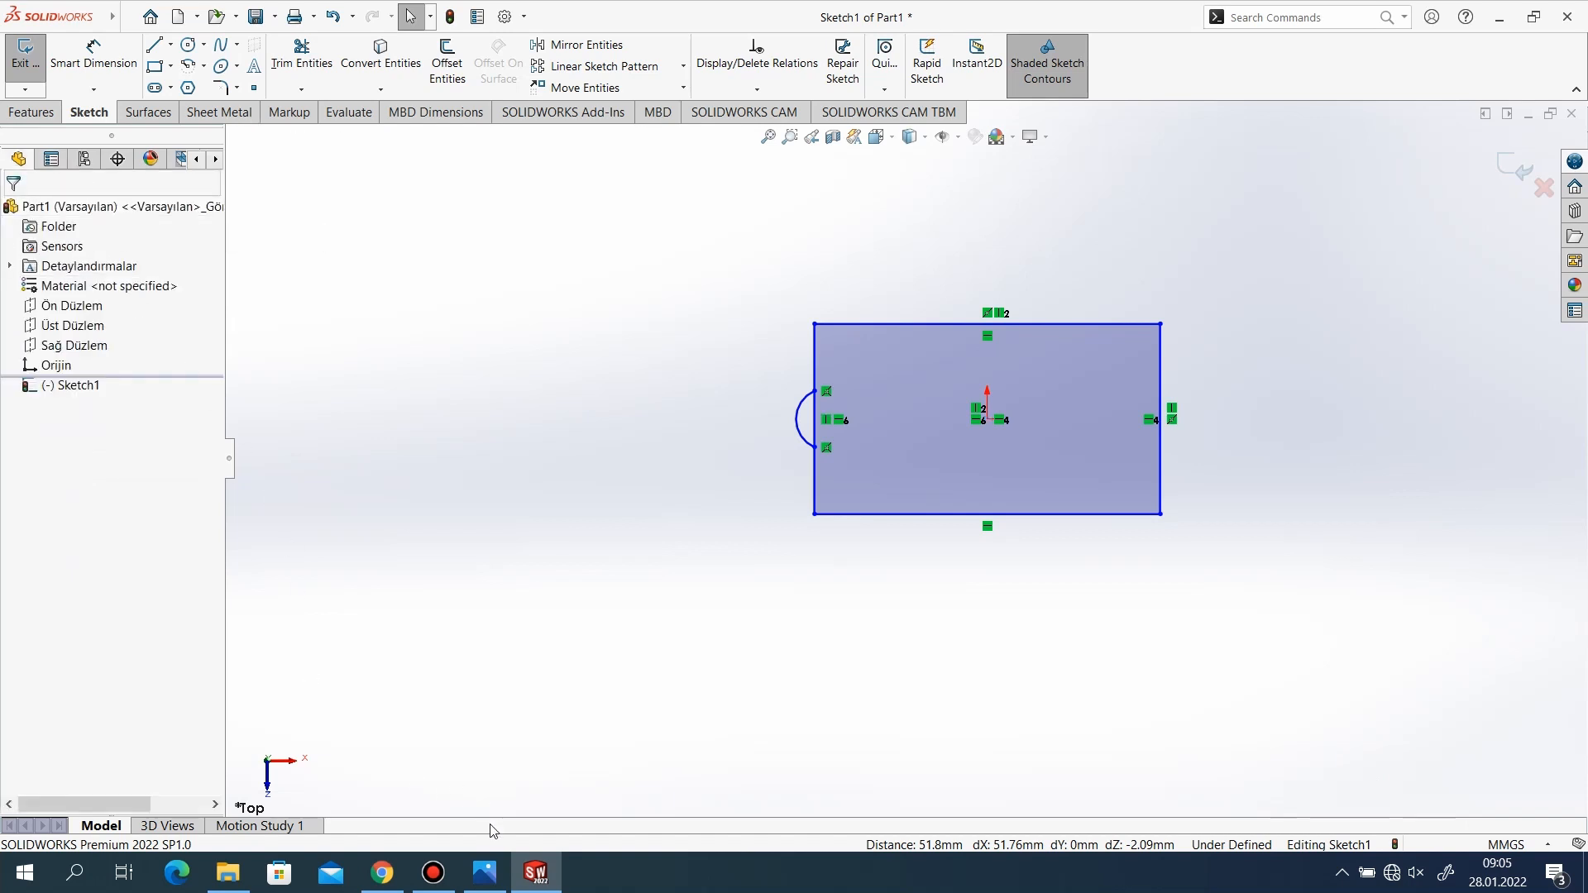
Dimension the rectangle to 140 mm wide and 82 mm high, as given in the reference drawing in the photo viewer.
{"action": "left_click", "coordinate": [485, 873]}
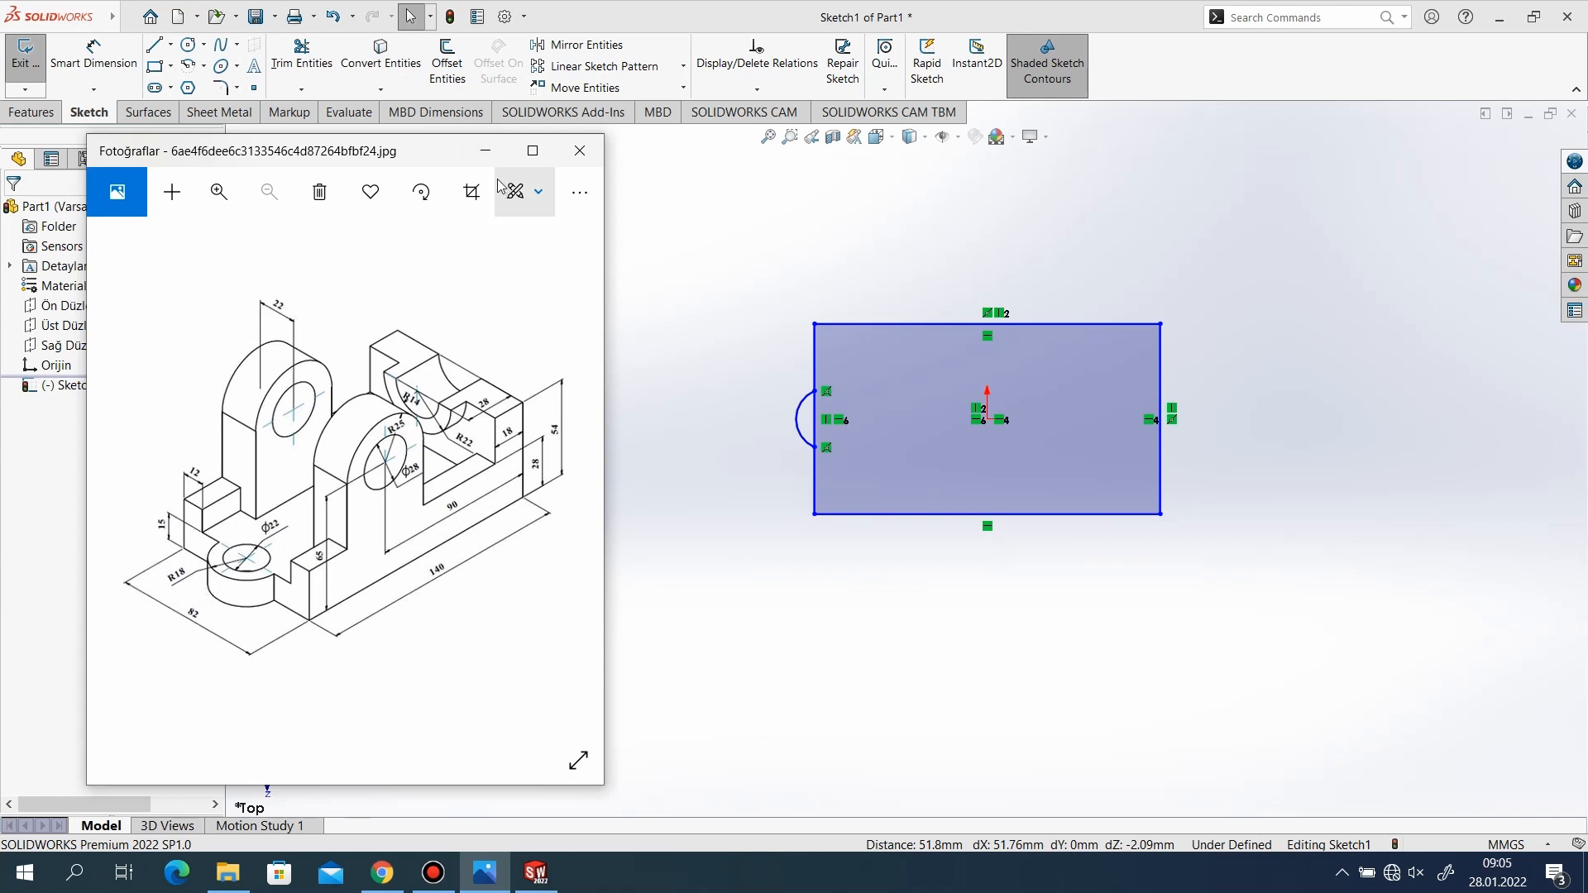
{"action": "left_click", "coordinate": [486, 150]}
{"action": "left_click", "coordinate": [90, 51]}
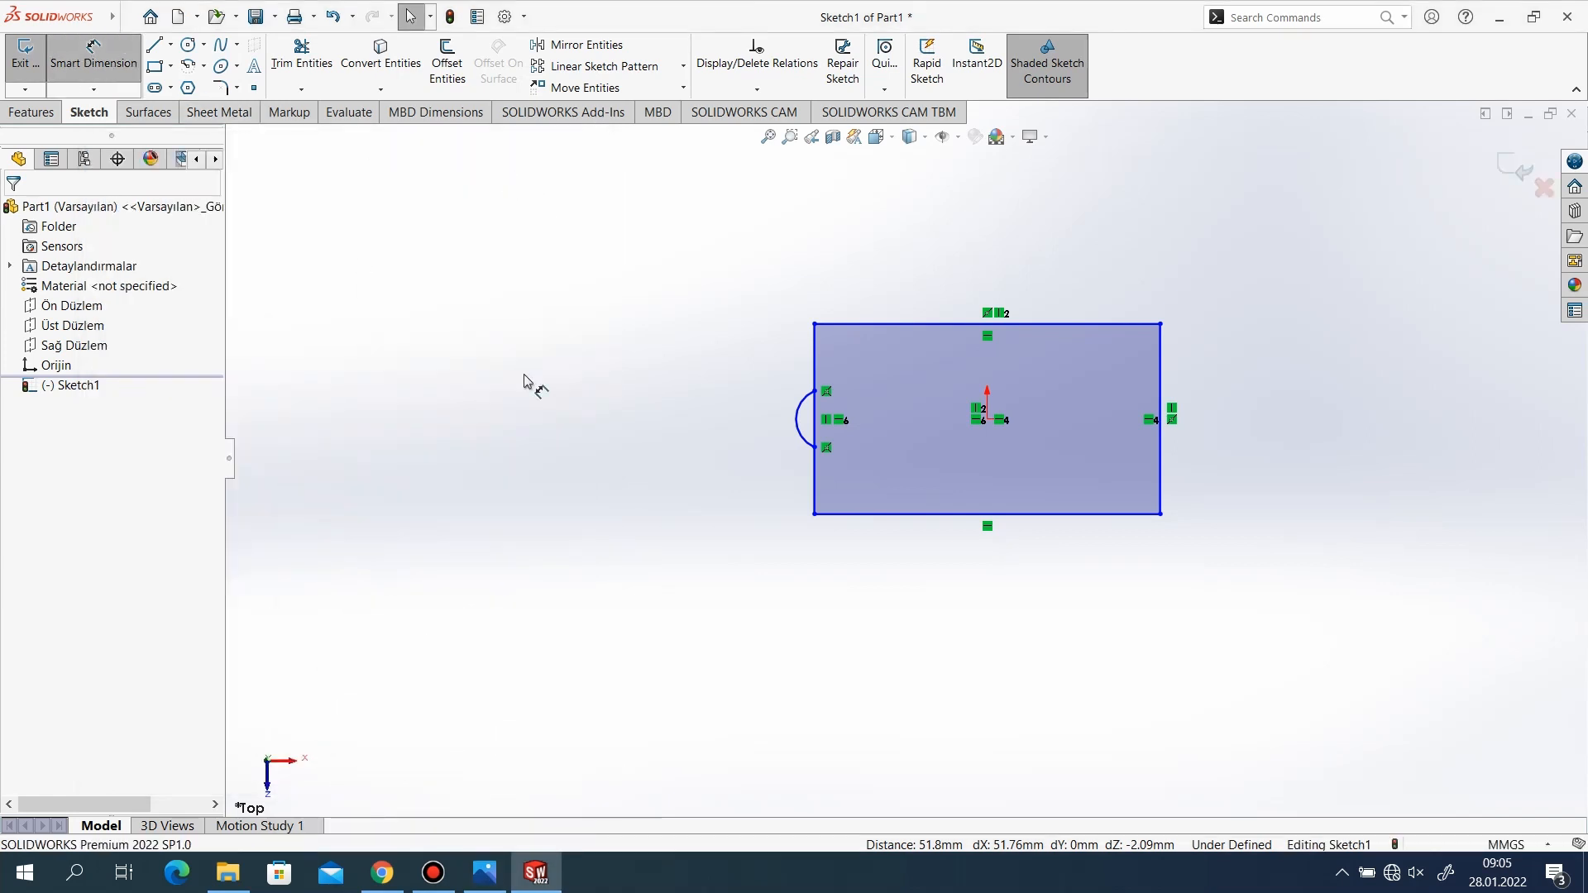
{"action": "left_click", "coordinate": [907, 523]}
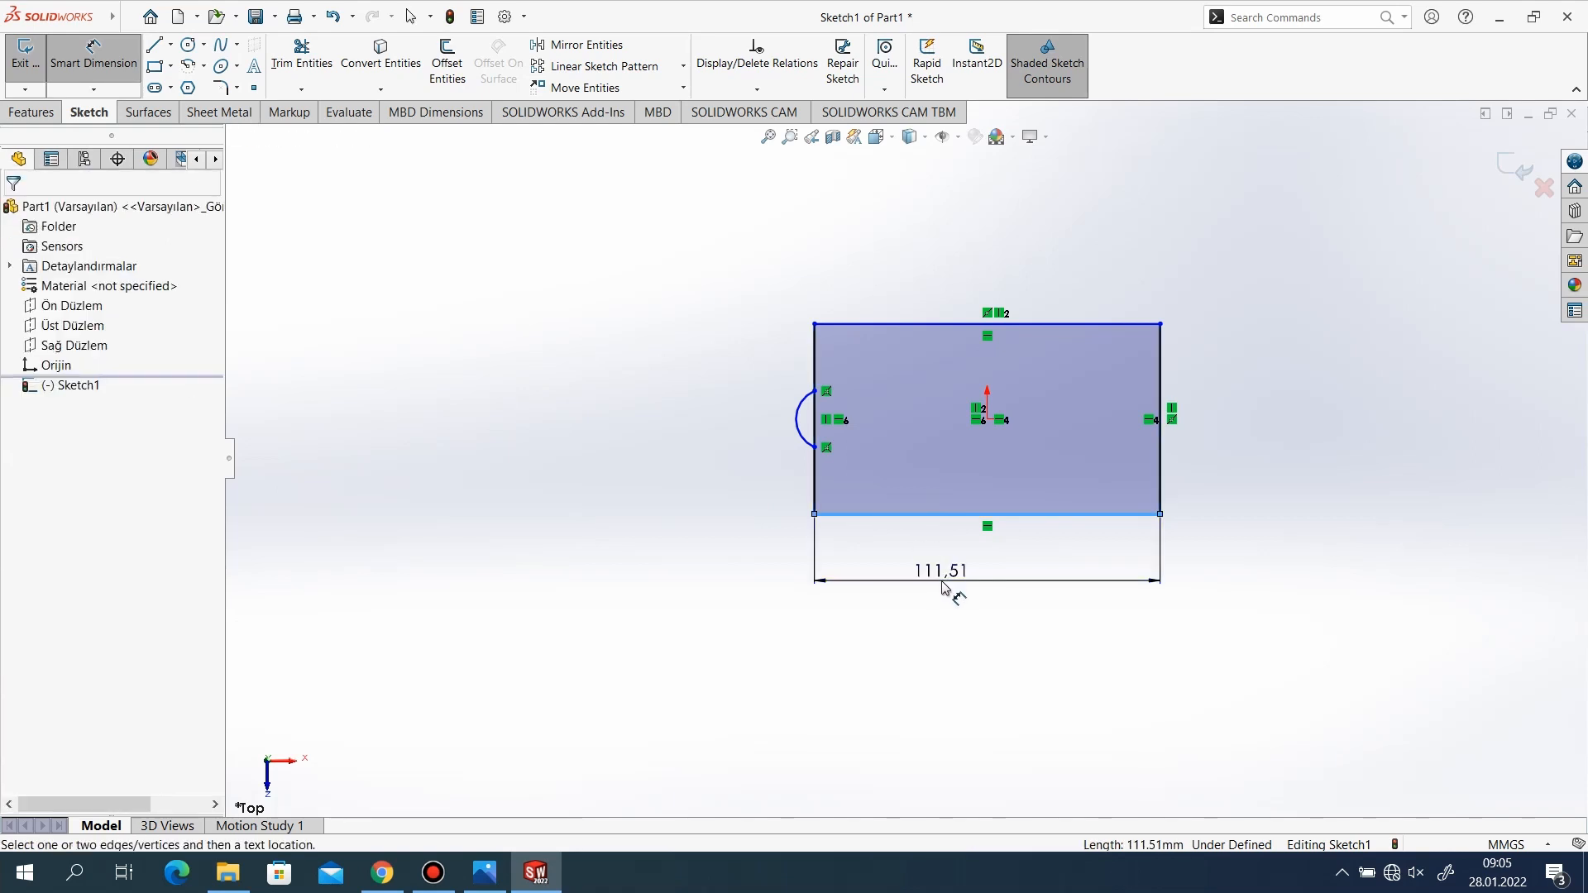
{"action": "left_click", "coordinate": [948, 585]}
{"action": "type", "text": "140"}
{"action": "key", "text": "Return"}
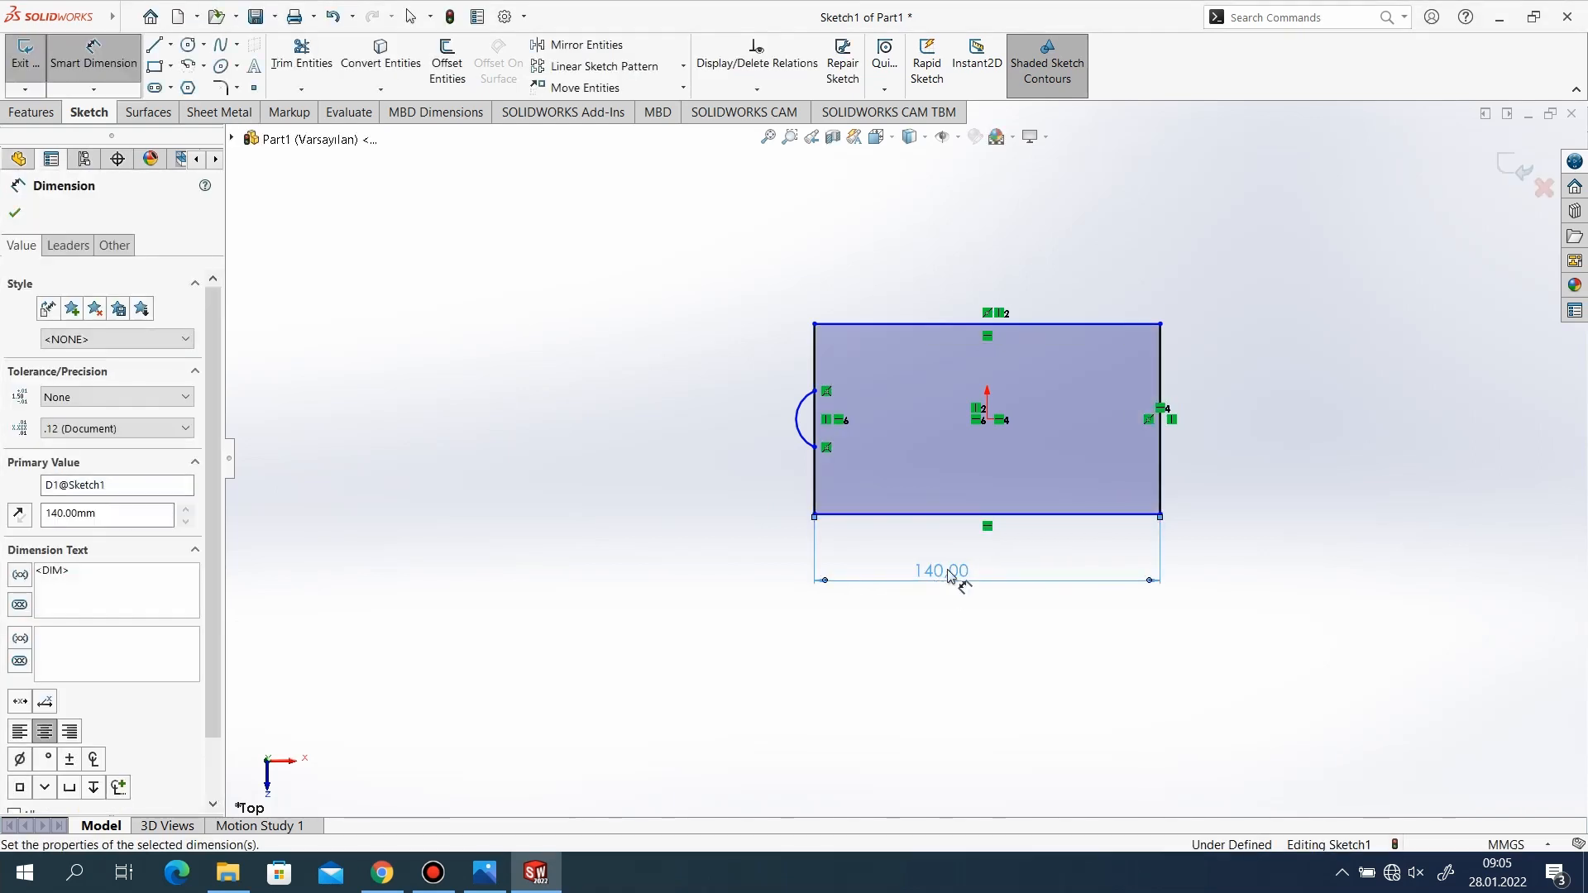
{"action": "left_click", "coordinate": [786, 382]}
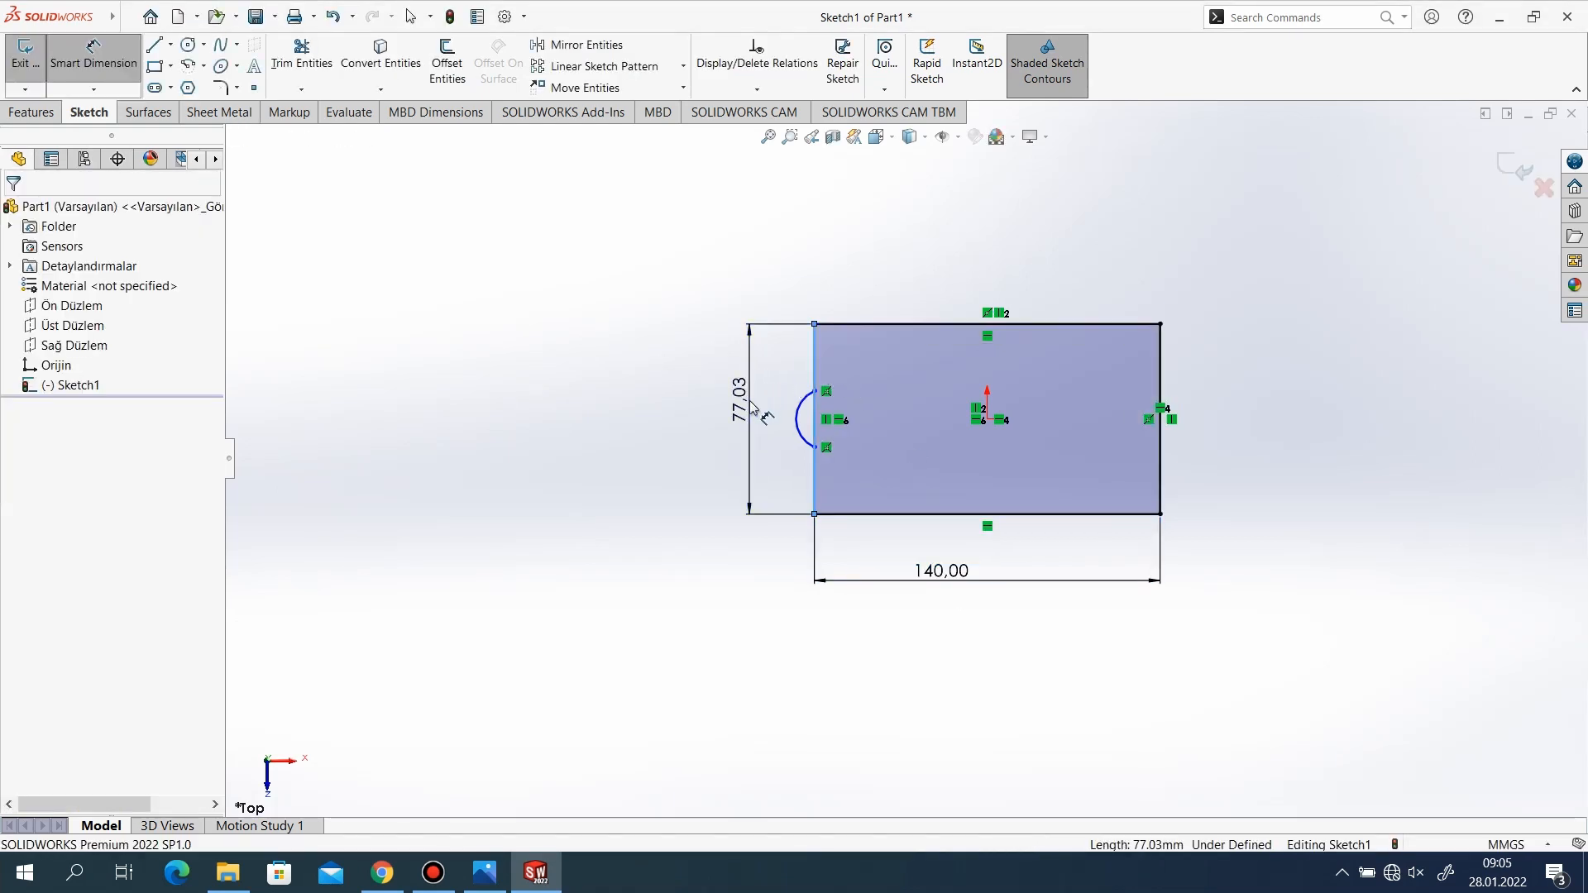
{"action": "left_click", "coordinate": [749, 405]}
{"action": "type", "text": "82mm"}
{"action": "key", "text": "Return"}
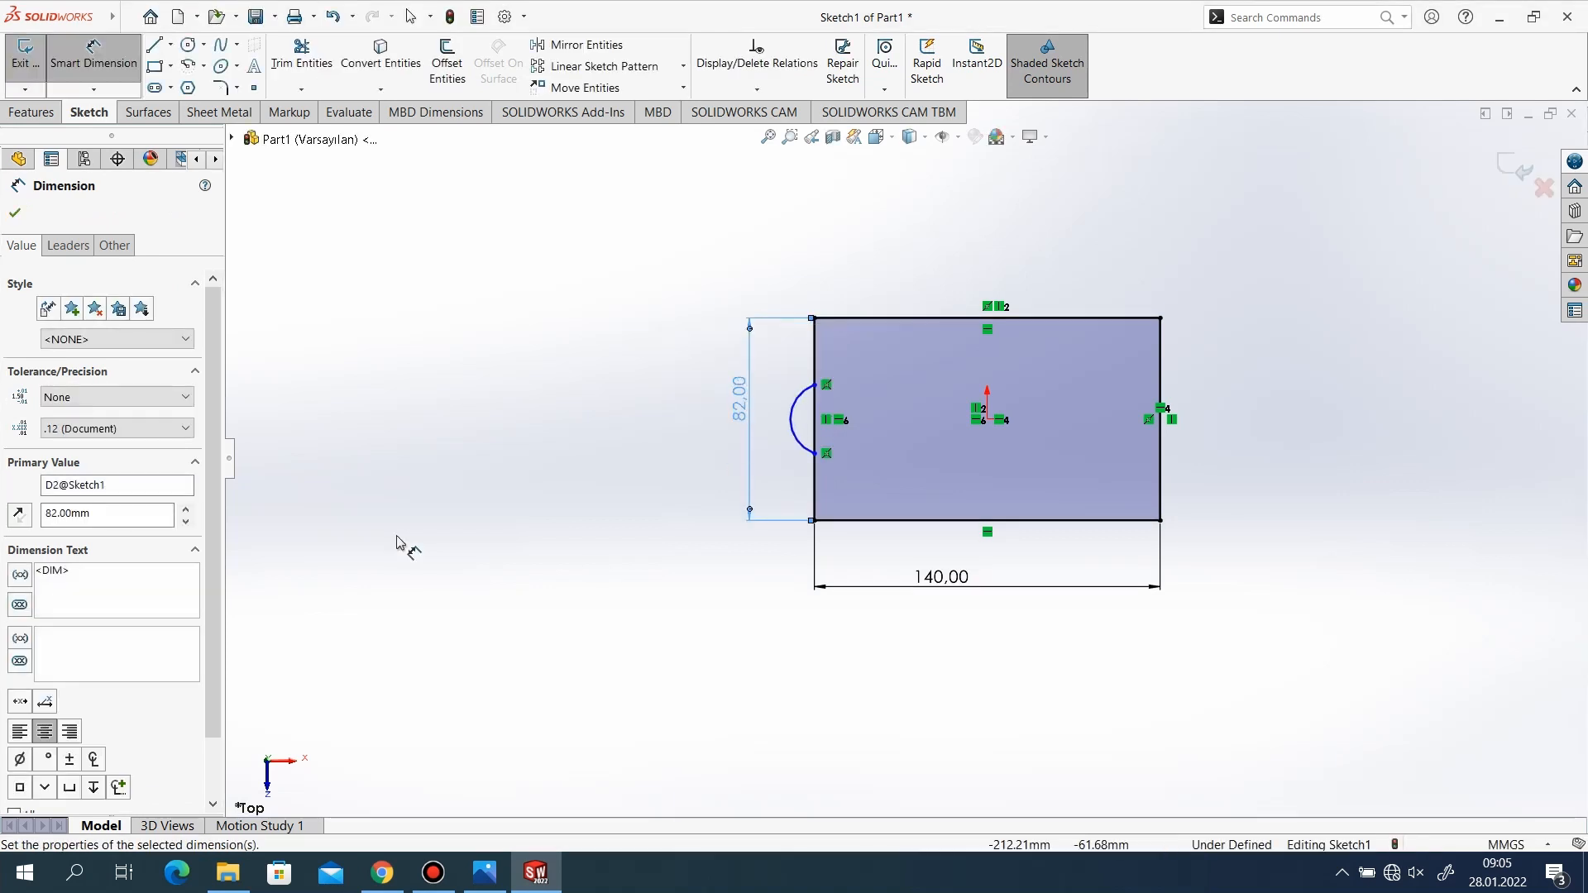
{"action": "left_click", "coordinate": [13, 215]}
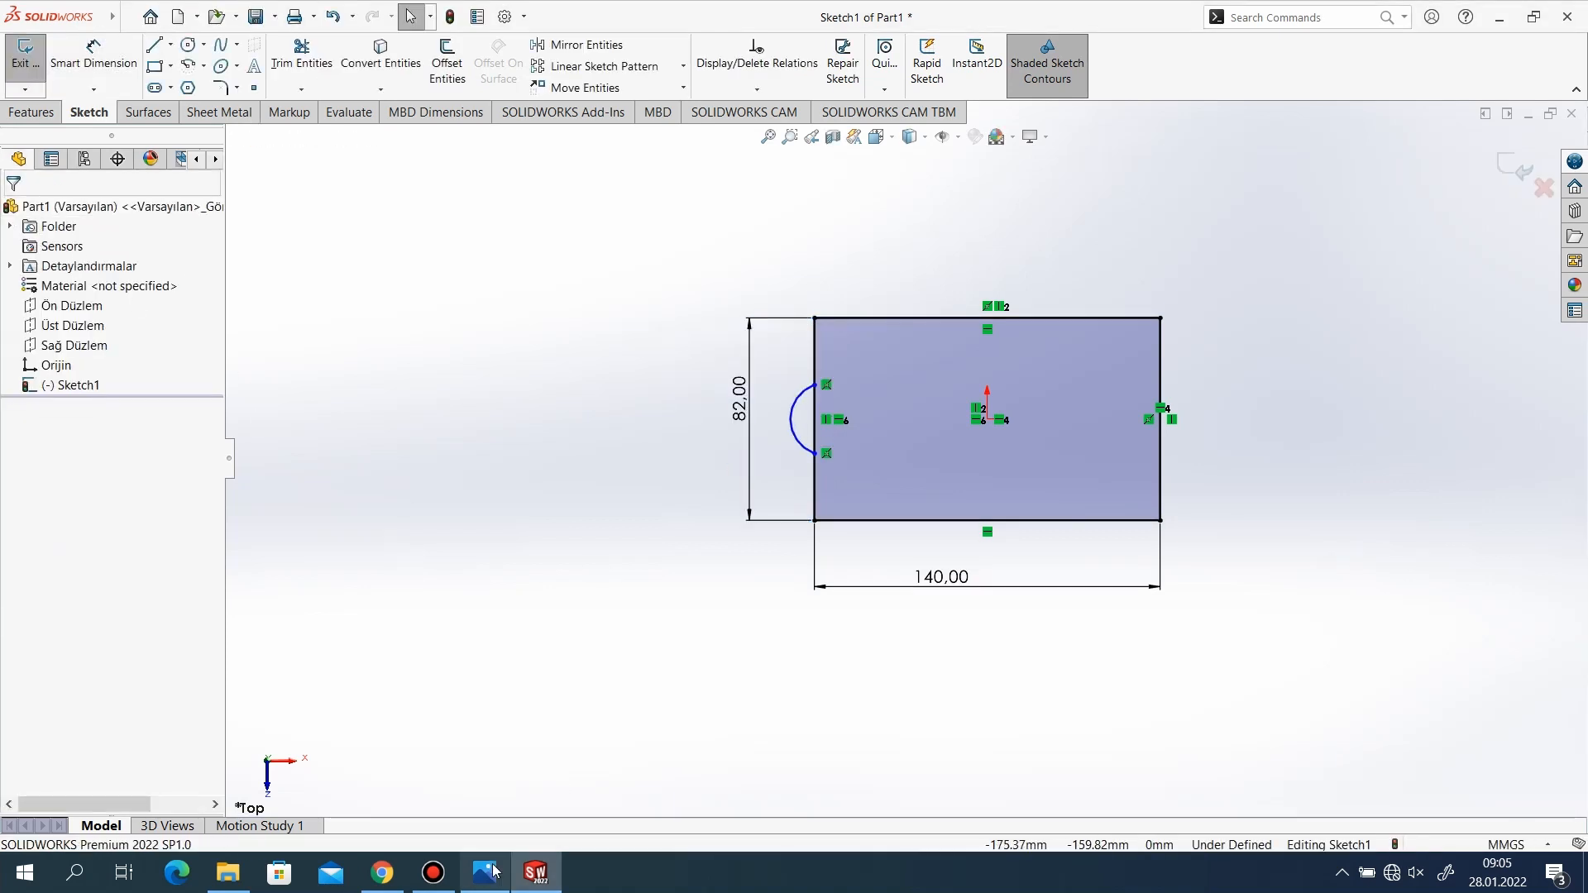
Check the arc's size in the reference drawing and dimension its radius to 18 mm.
{"action": "left_click", "coordinate": [485, 873]}
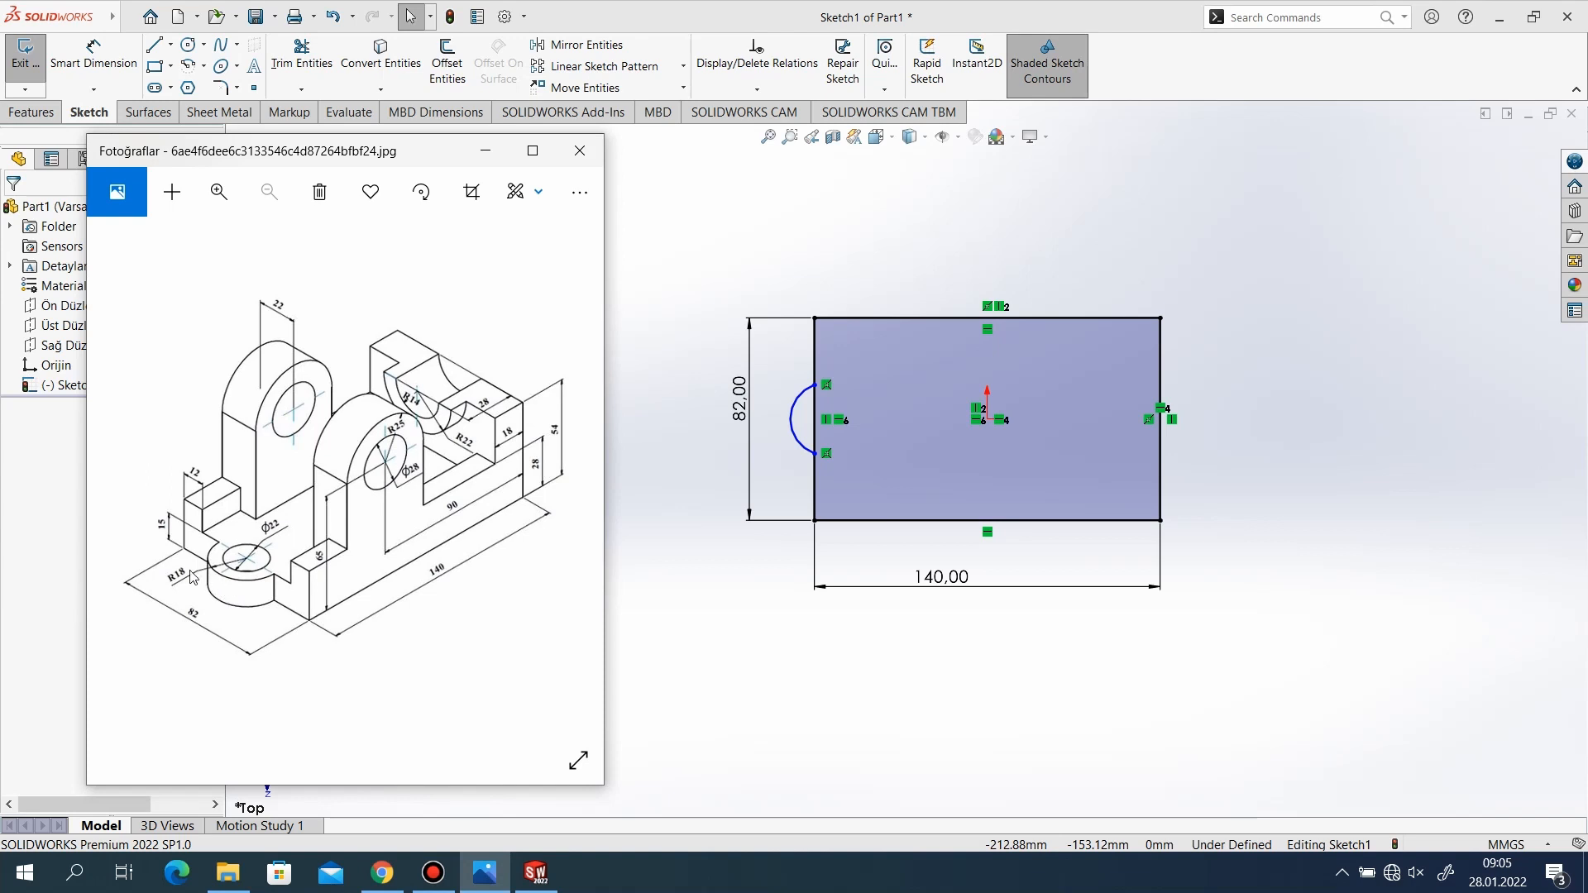
{"action": "left_click", "coordinate": [486, 151]}
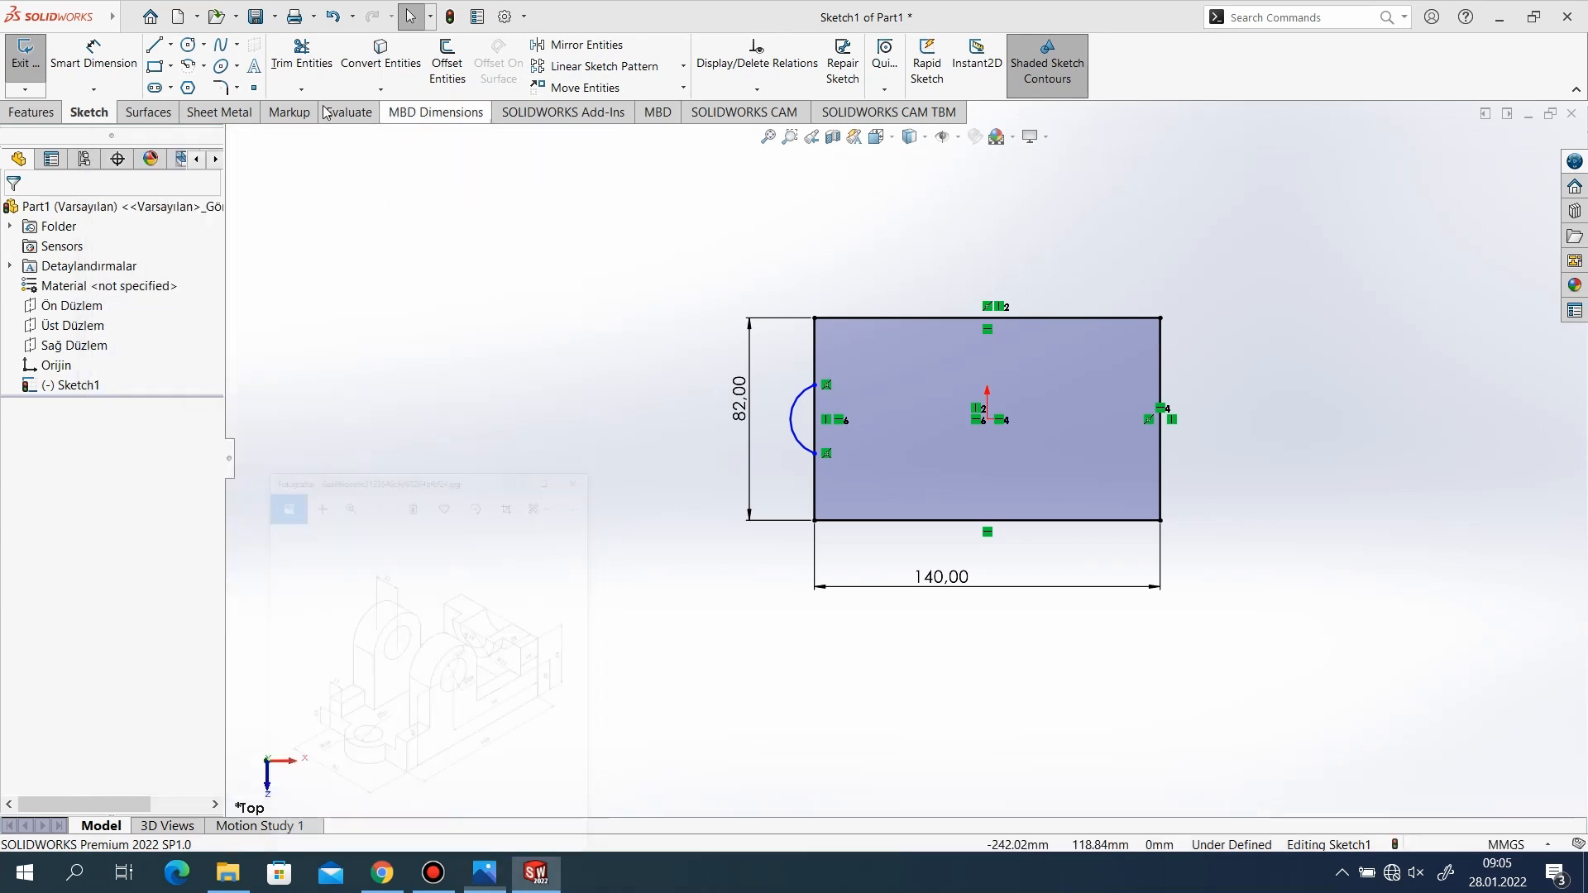
{"action": "left_click", "coordinate": [93, 57]}
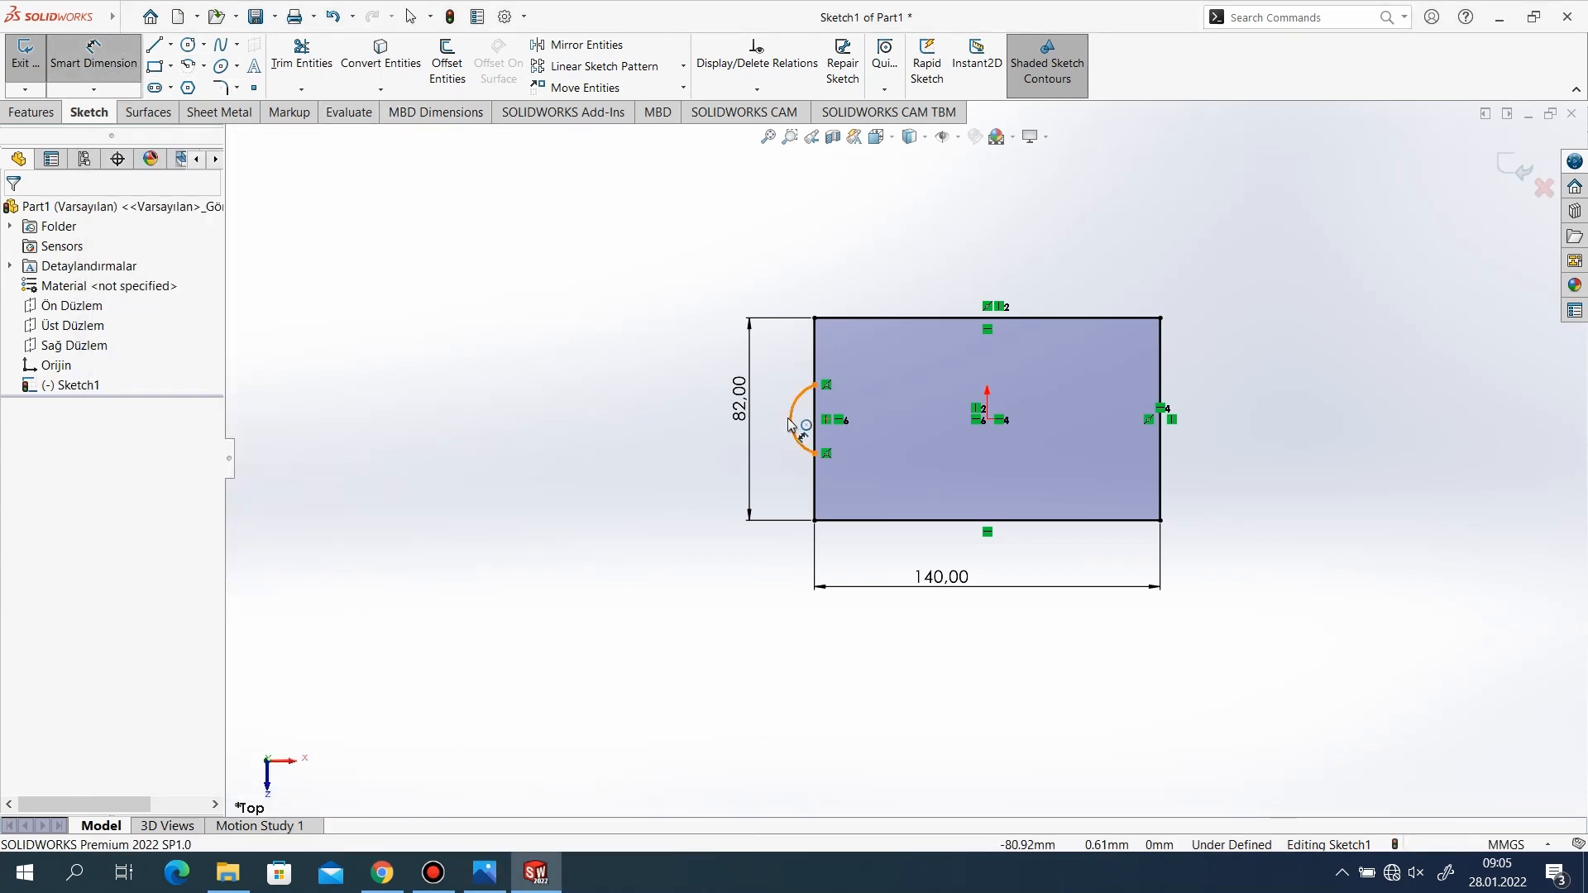
{"action": "left_click", "coordinate": [788, 423]}
{"action": "left_click", "coordinate": [699, 447]}
{"action": "type", "text": "18"}
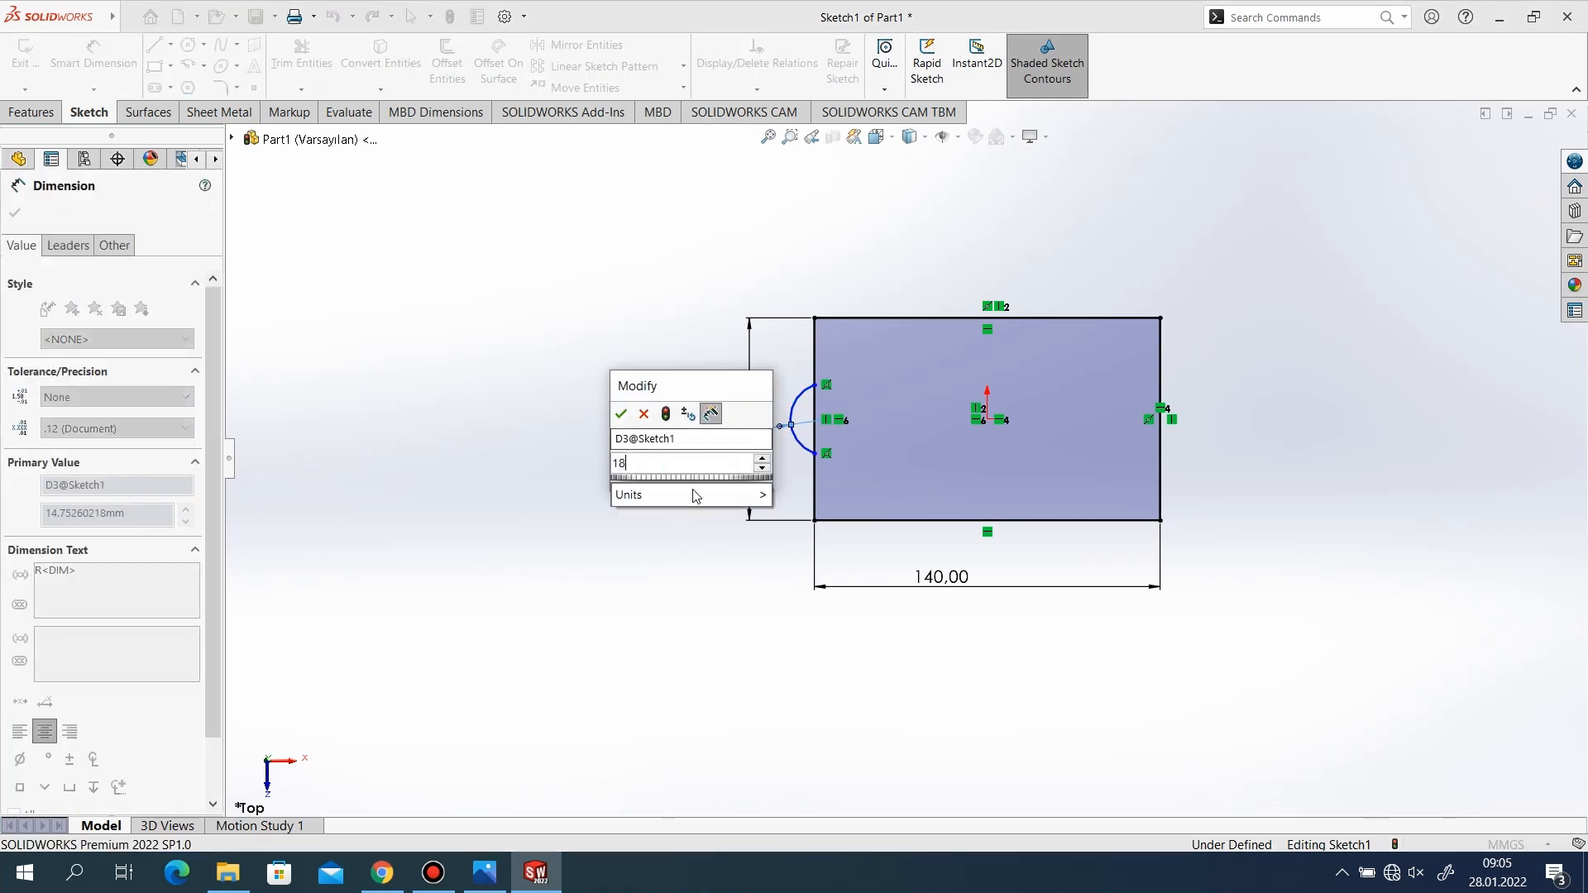
{"action": "key", "text": "Return"}
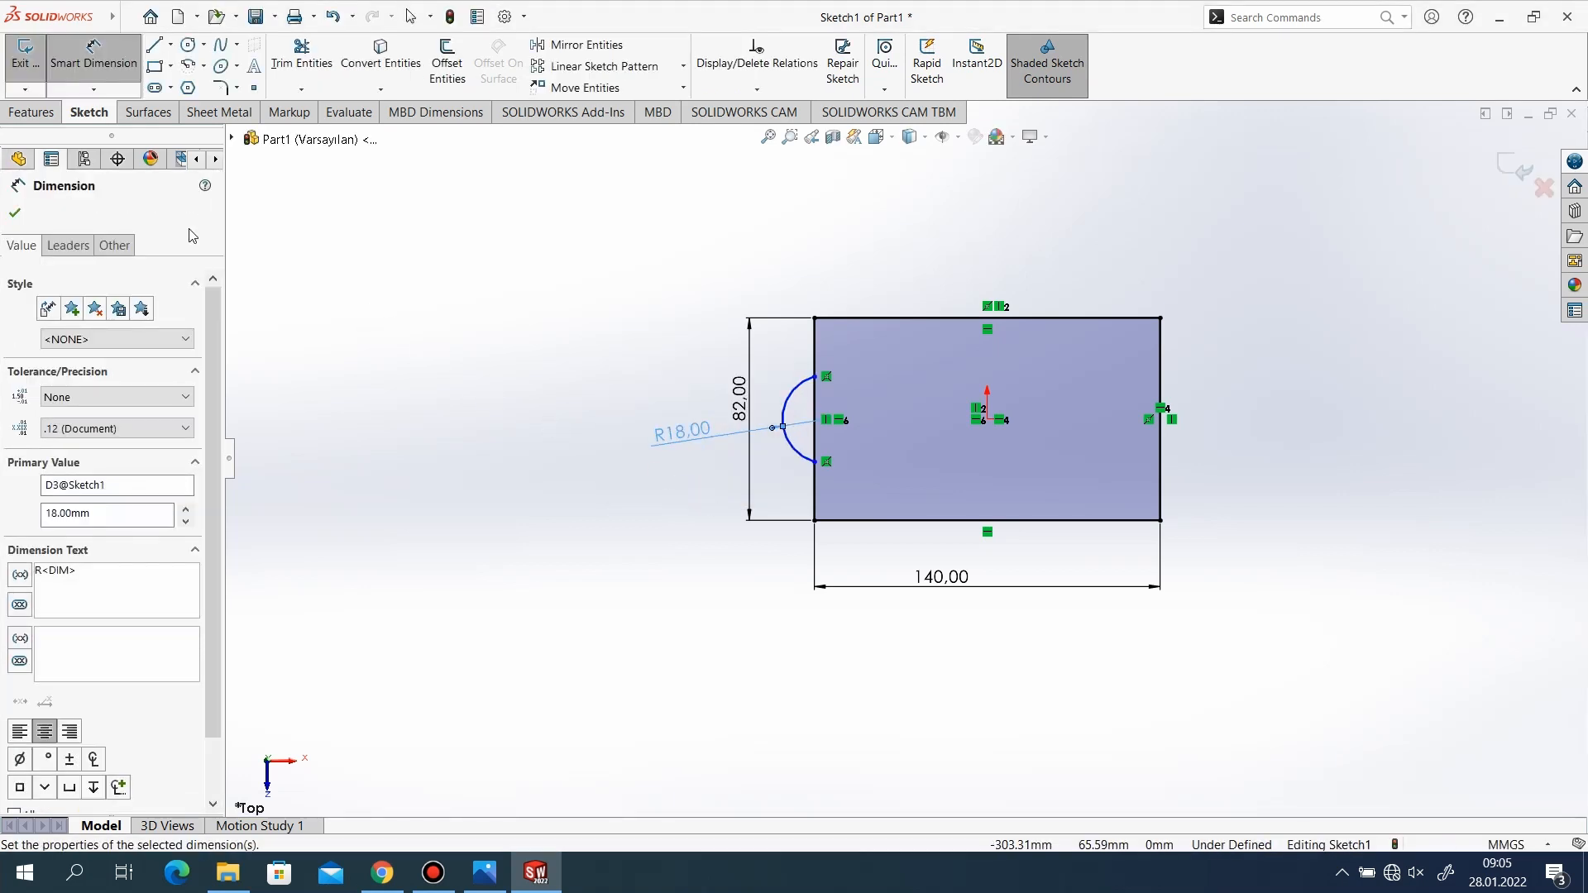
{"action": "left_click", "coordinate": [16, 214]}
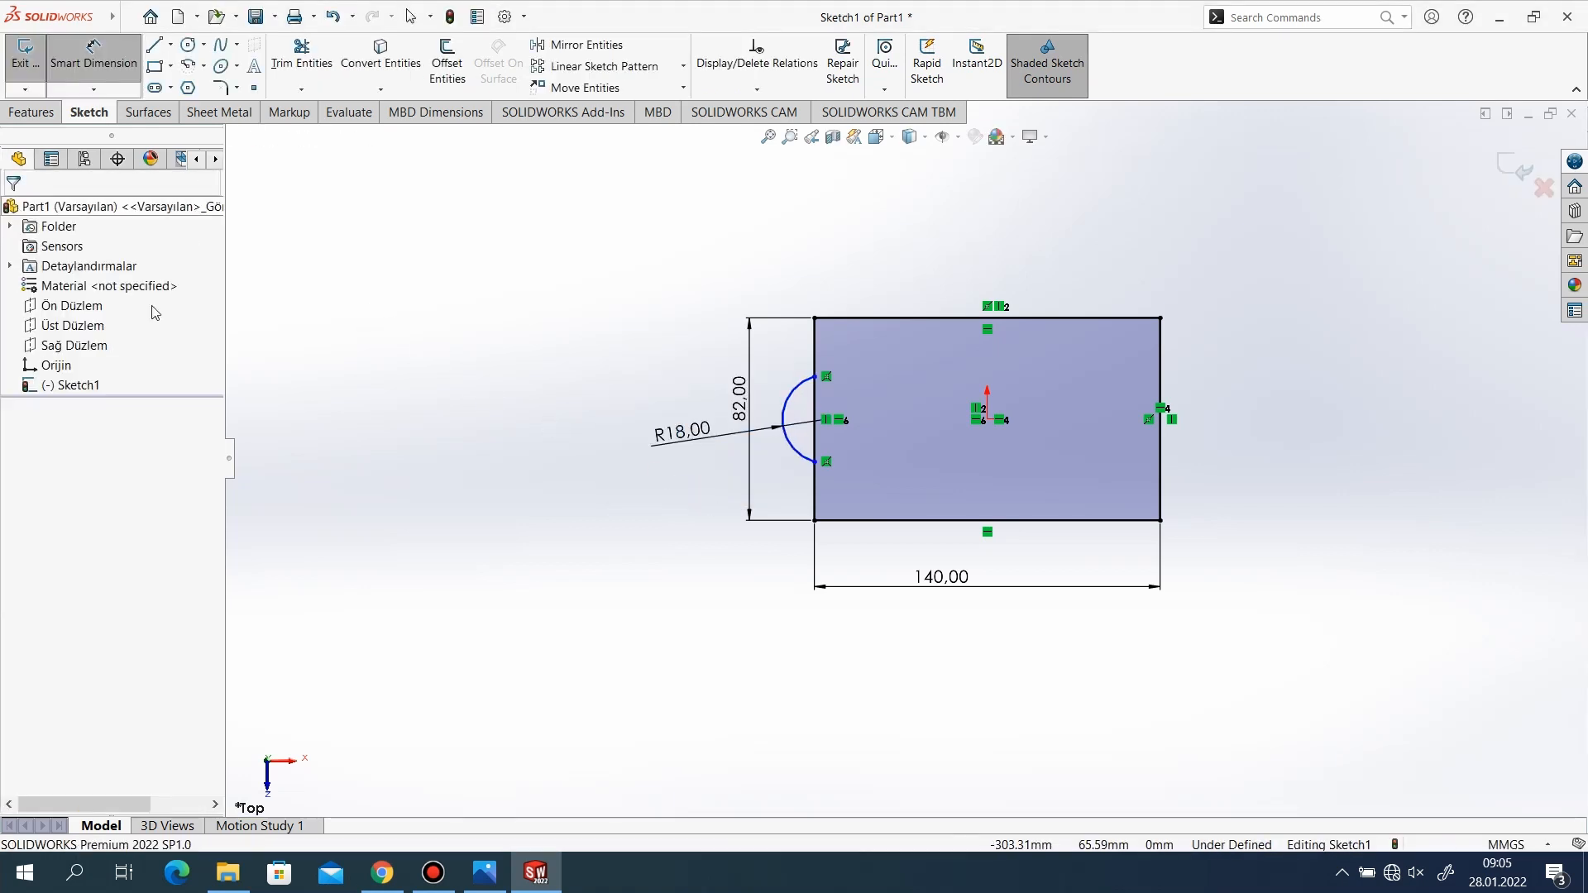
Check the reference drawing and make the R18 arc's center point coincident with the rectangle's left edge.
{"action": "left_click", "coordinate": [496, 876]}
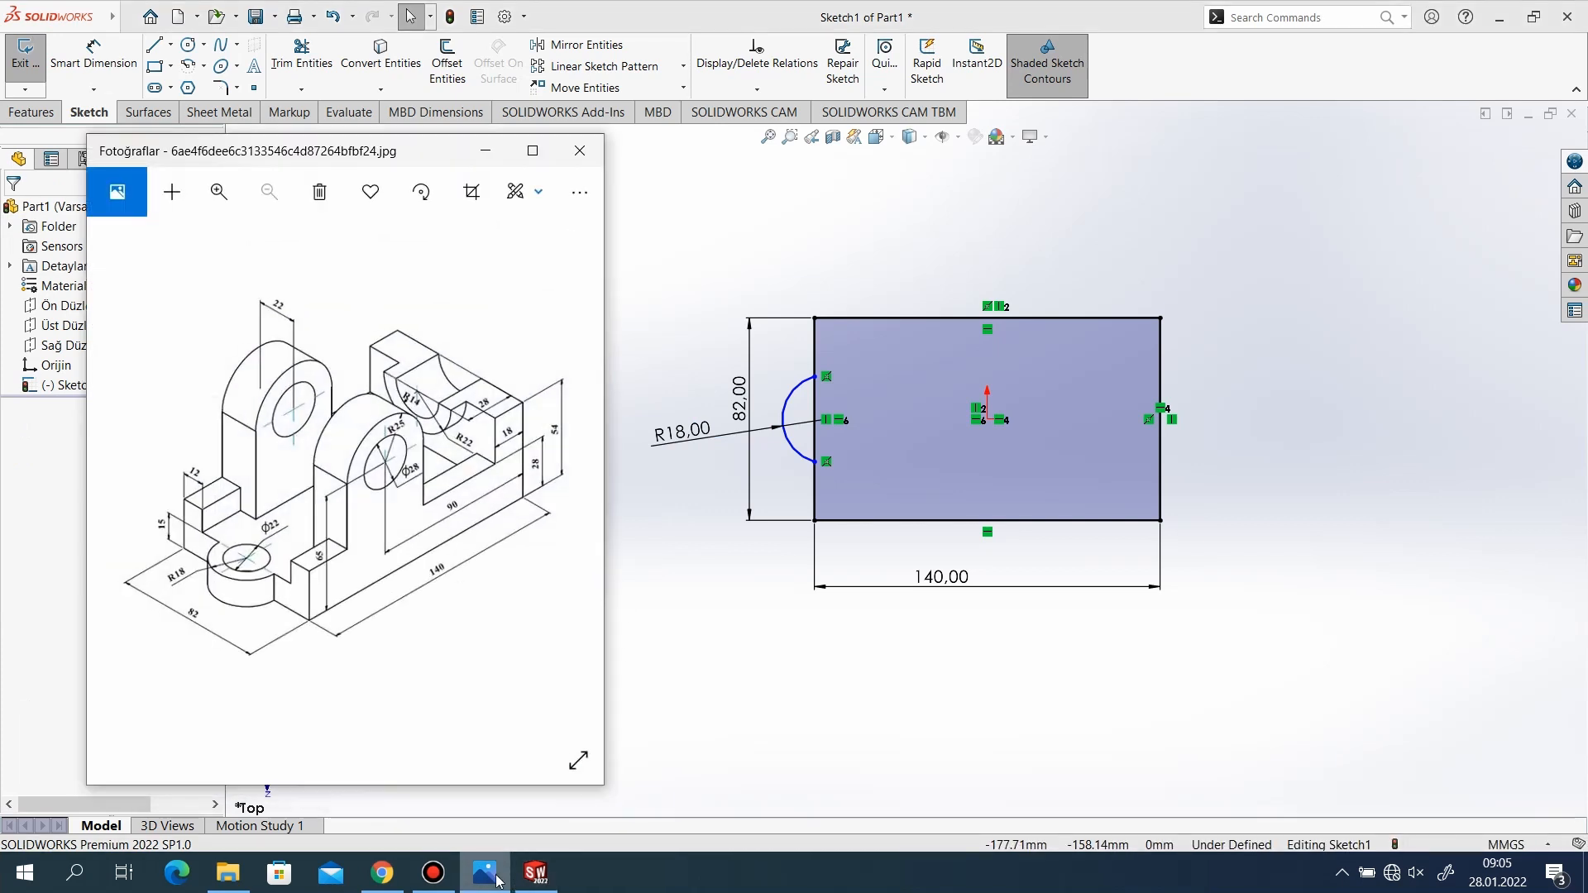
{"action": "left_click", "coordinate": [489, 156]}
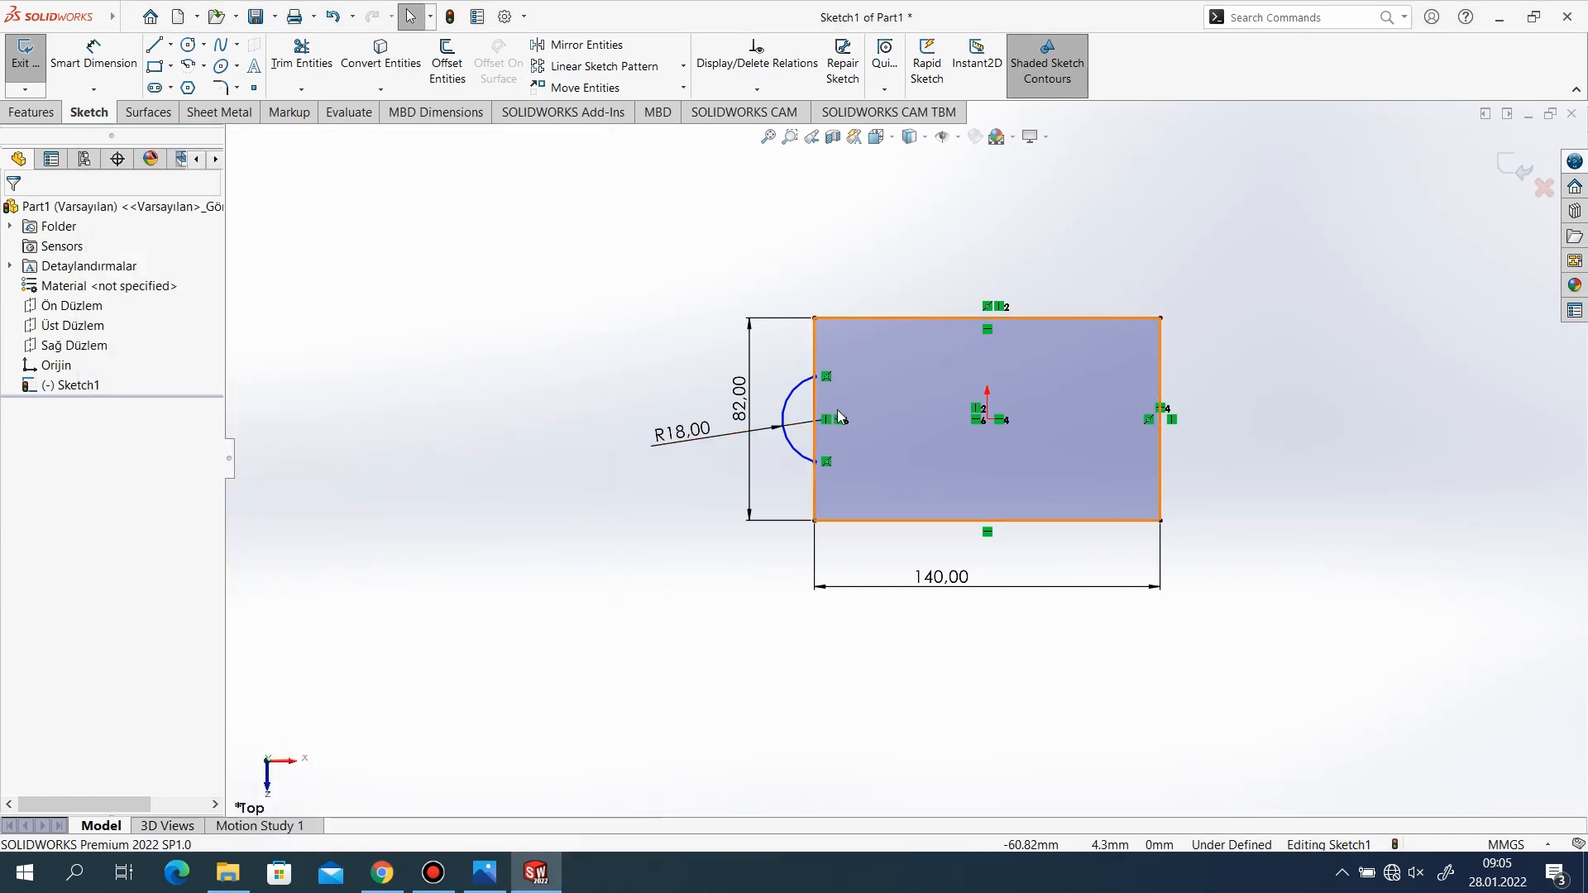
{"action": "scroll", "coordinate": [832, 428], "scroll_direction": "down", "scroll_amount": 4}
{"action": "left_click", "coordinate": [871, 450]}
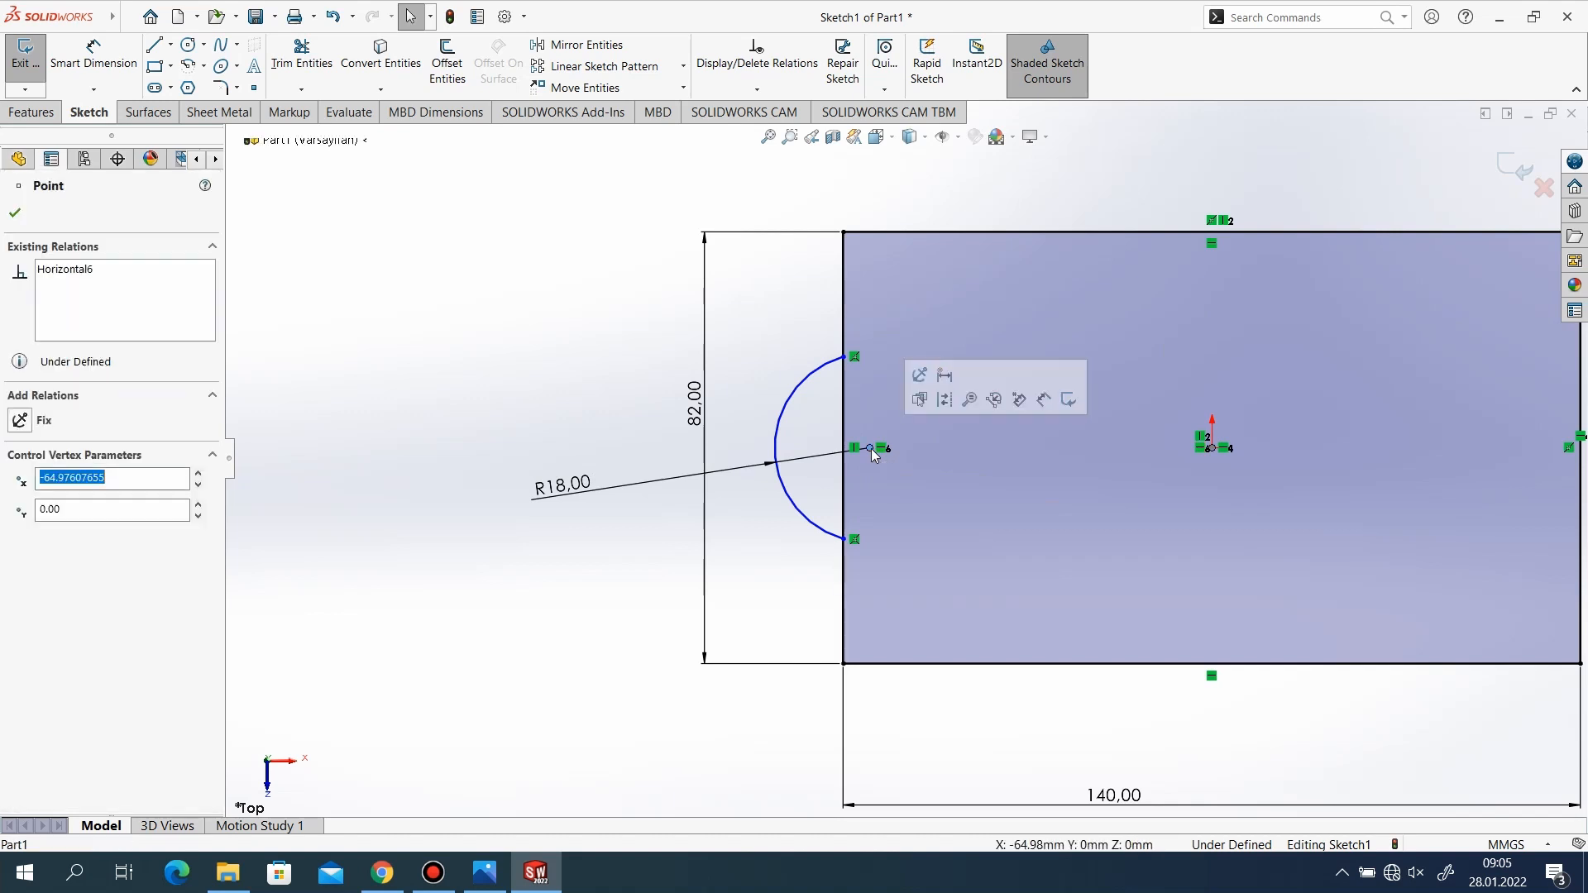
{"action": "left_click", "coordinate": [843, 416], "text": "shift"}
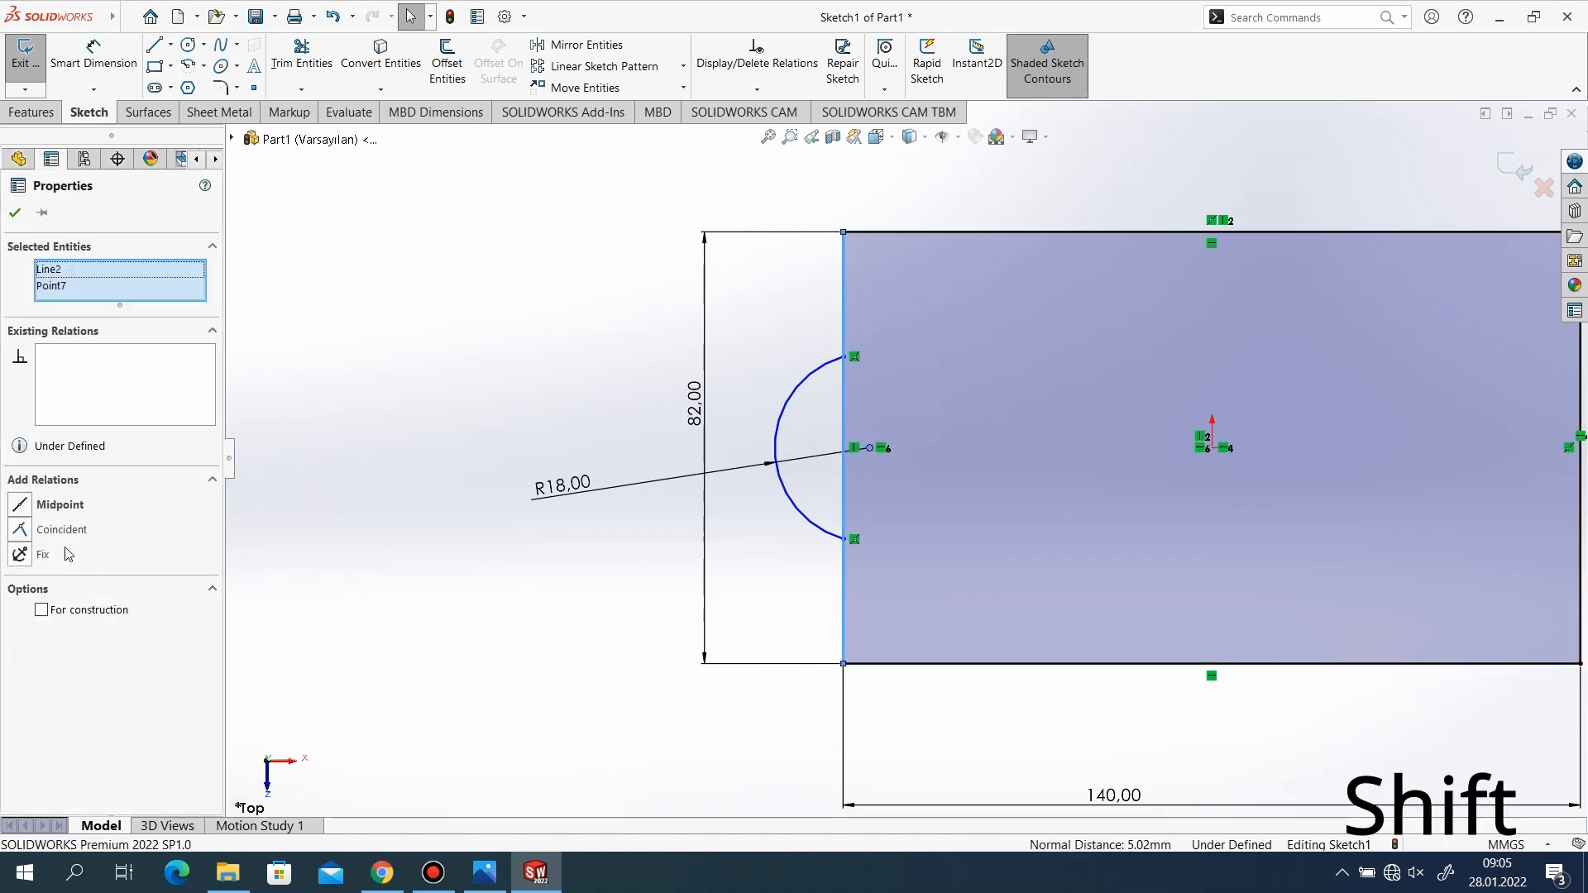
{"action": "left_click", "coordinate": [20, 529]}
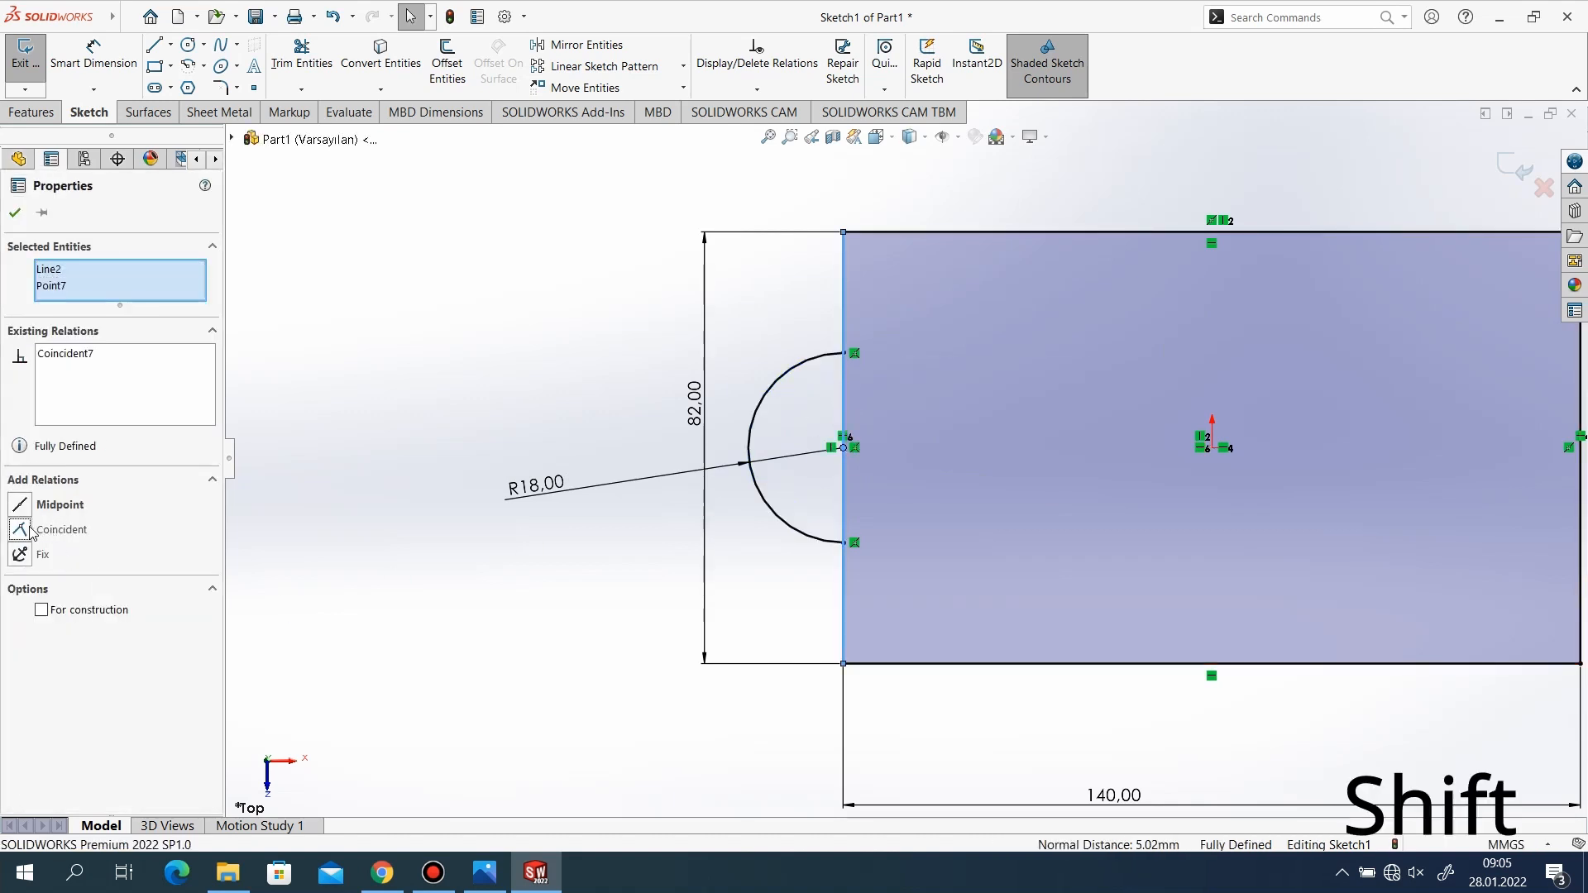
{"action": "left_click", "coordinate": [15, 213]}
{"action": "scroll", "coordinate": [489, 478], "scroll_direction": "up", "scroll_amount": 2}
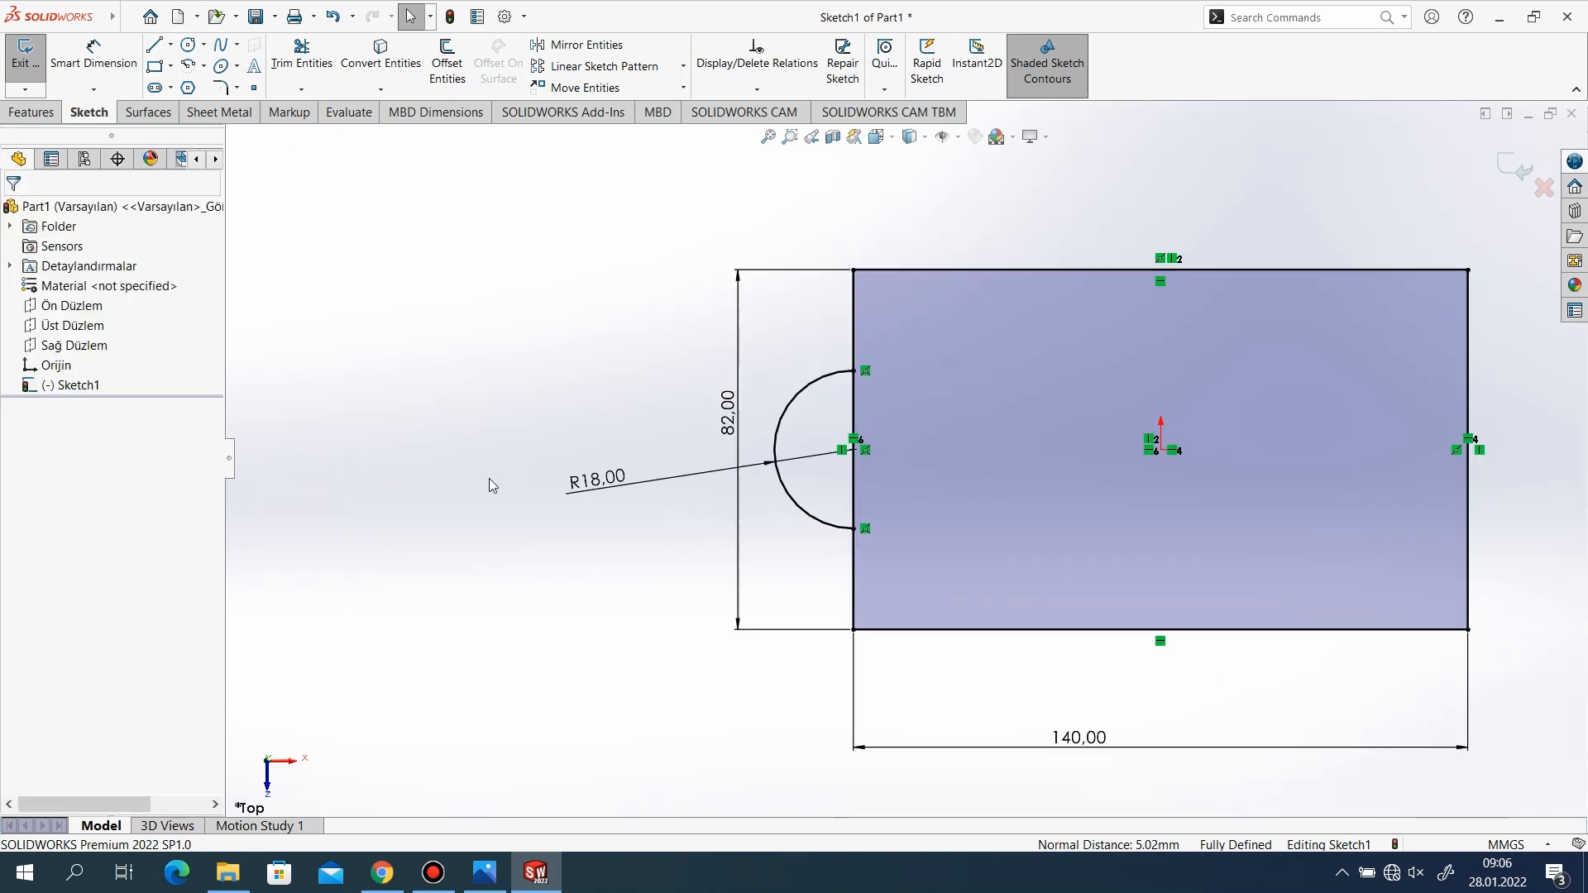
Trim away the part of the rectangle's left edge that lies between the arc's endpoints and exit the sketch.
{"action": "scroll", "coordinate": [1270, 543], "scroll_direction": "down", "scroll_amount": 1}
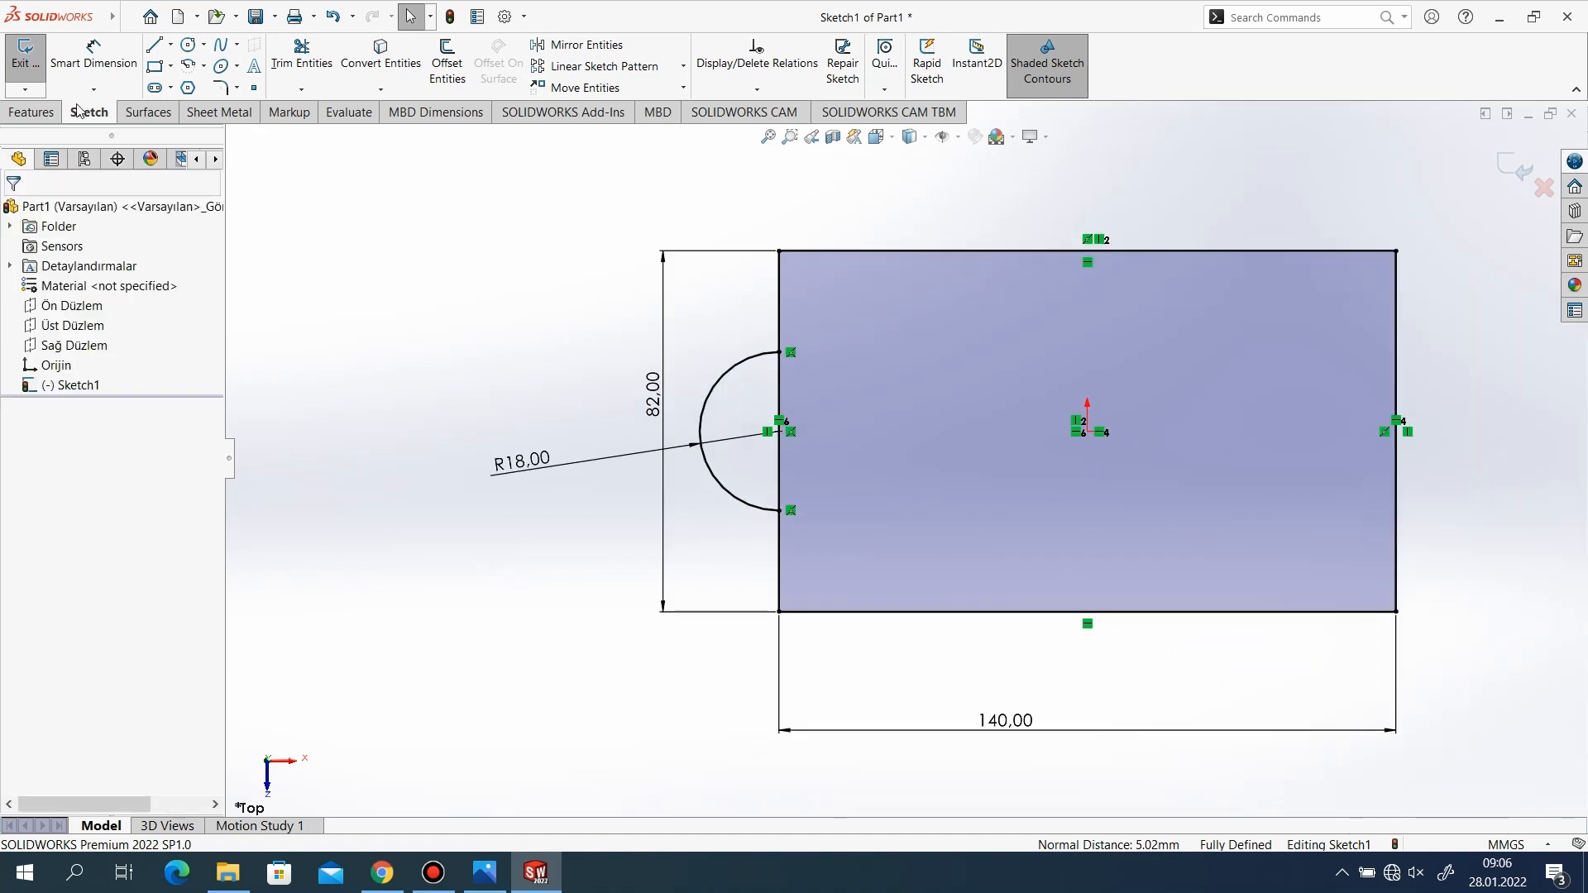
{"action": "left_click", "coordinate": [306, 58]}
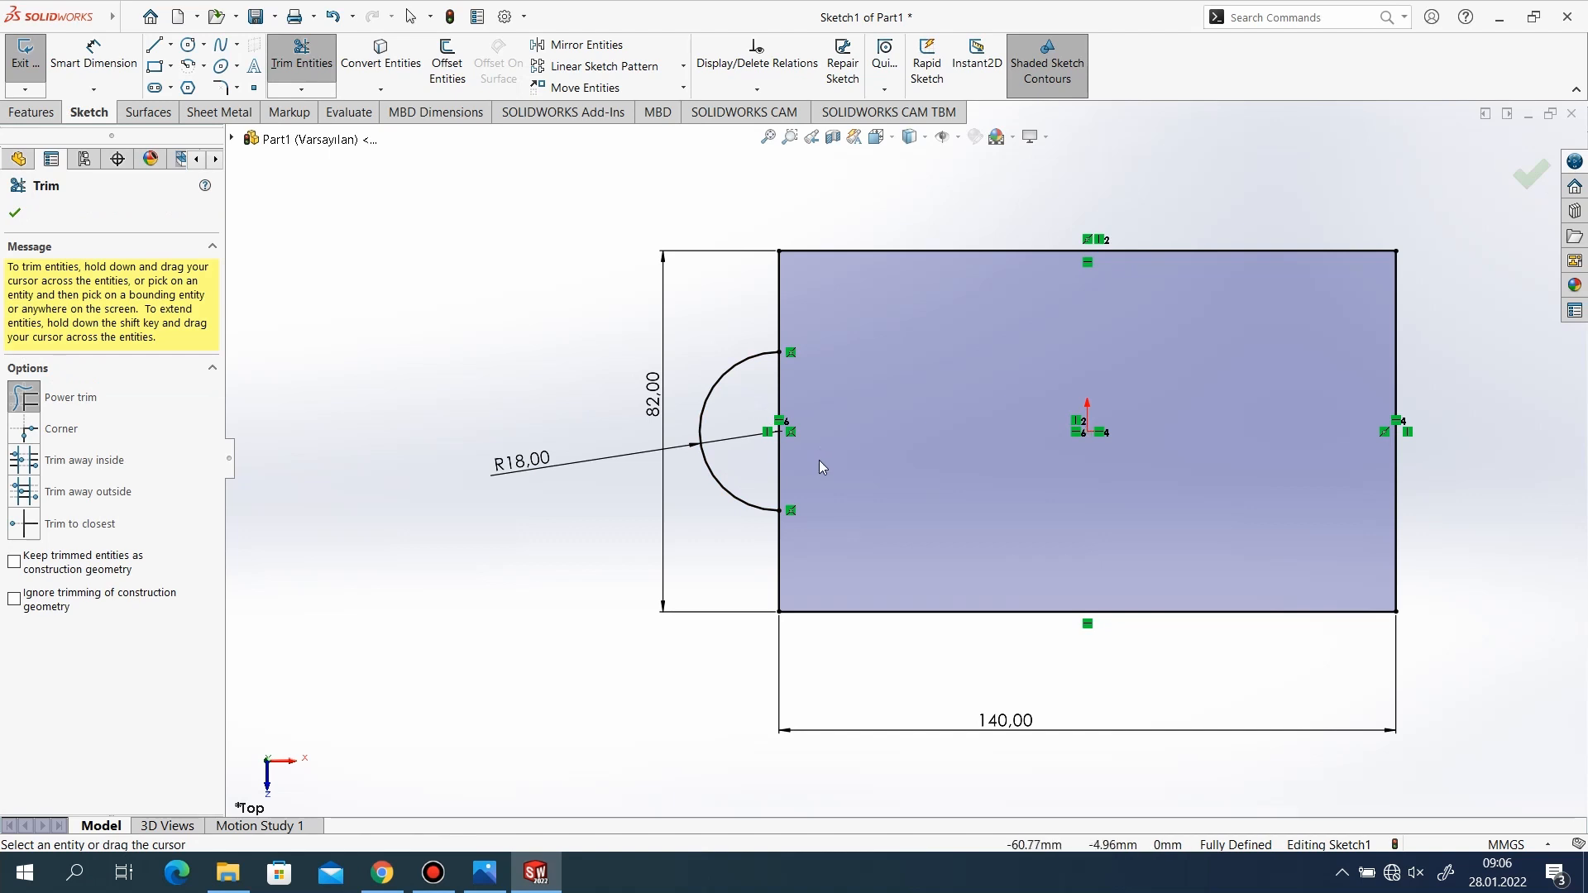
{"action": "left_click_drag", "start_coordinate": [782, 455], "coordinate": [775, 453]}
{"action": "scroll", "coordinate": [850, 360], "scroll_direction": "down", "scroll_amount": 1}
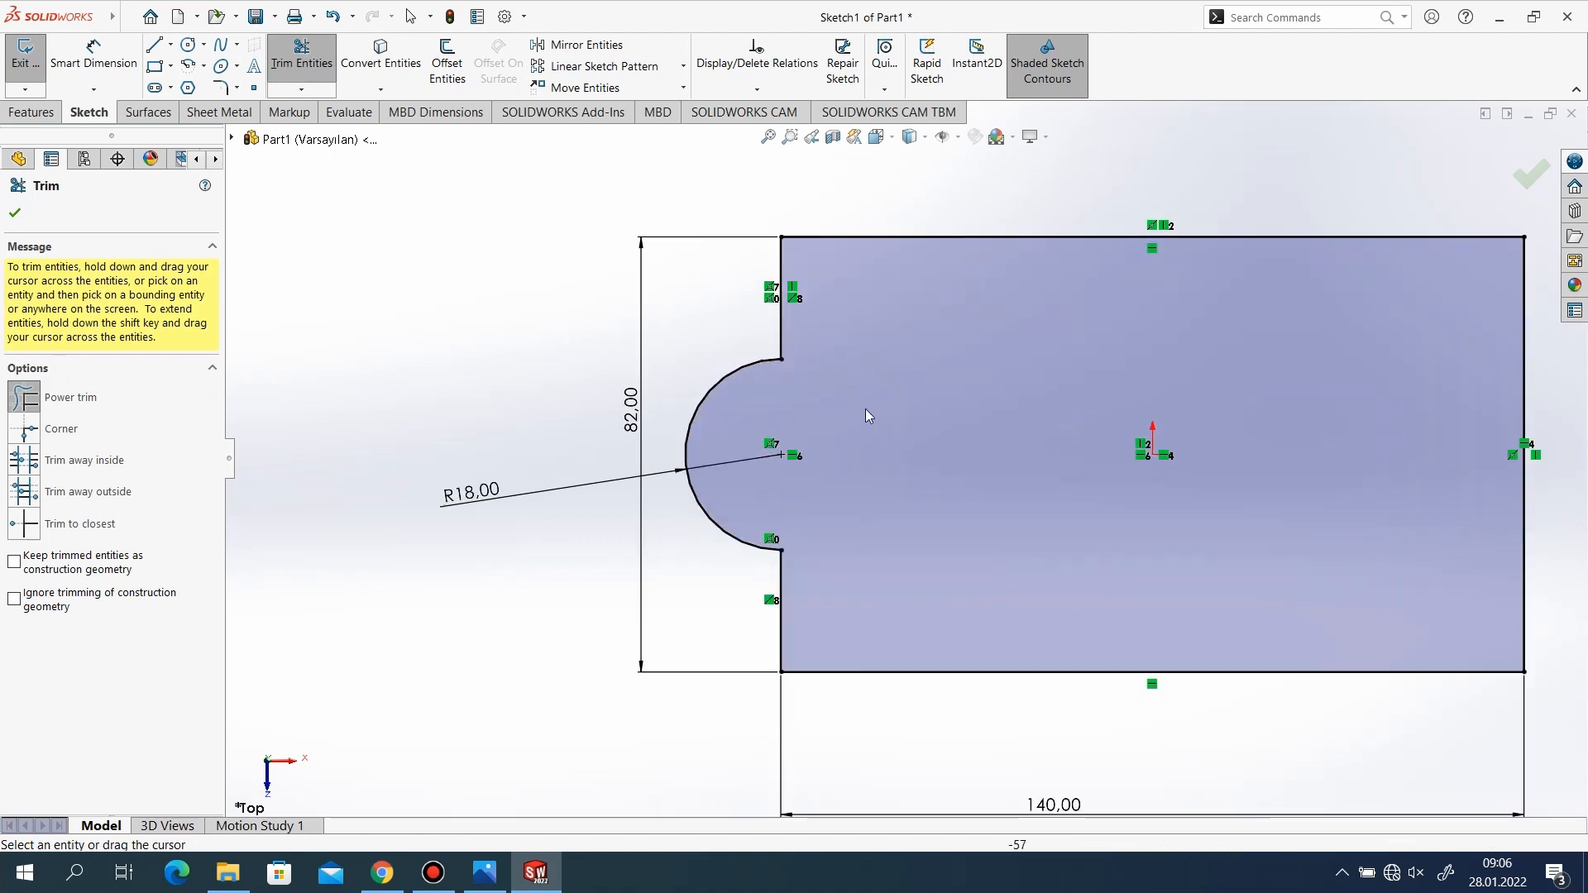
{"action": "scroll", "coordinate": [816, 380], "scroll_direction": "up", "scroll_amount": 1}
{"action": "scroll", "coordinate": [905, 457], "scroll_direction": "up", "scroll_amount": 1}
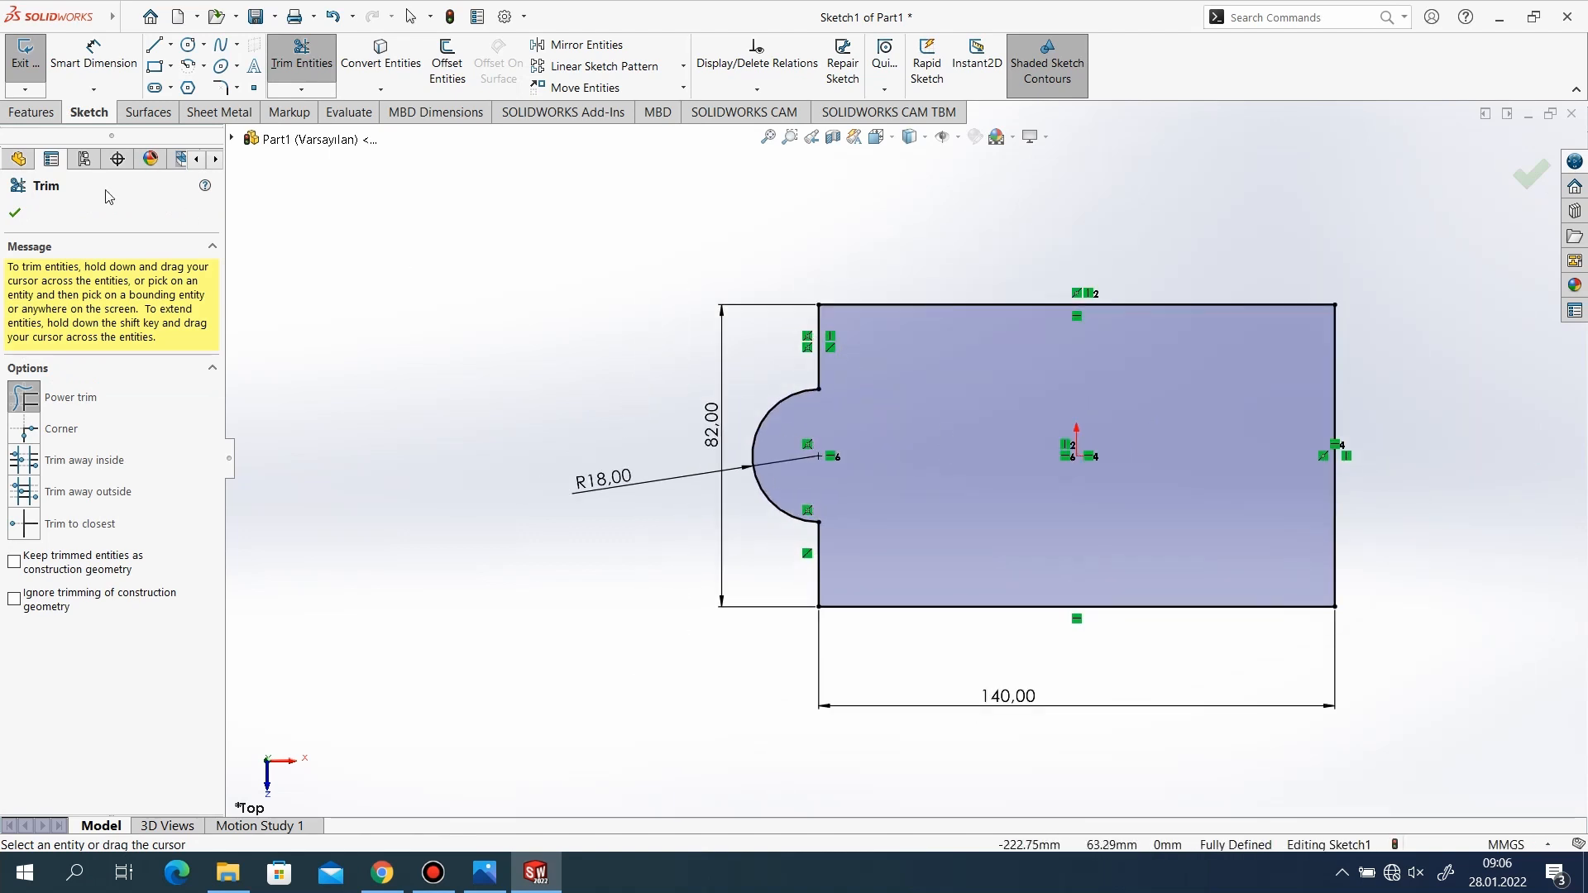
{"action": "left_click", "coordinate": [15, 215]}
{"action": "scroll", "coordinate": [904, 457], "scroll_direction": "up", "scroll_amount": 1}
{"action": "scroll", "coordinate": [1292, 453], "scroll_direction": "down", "scroll_amount": 1}
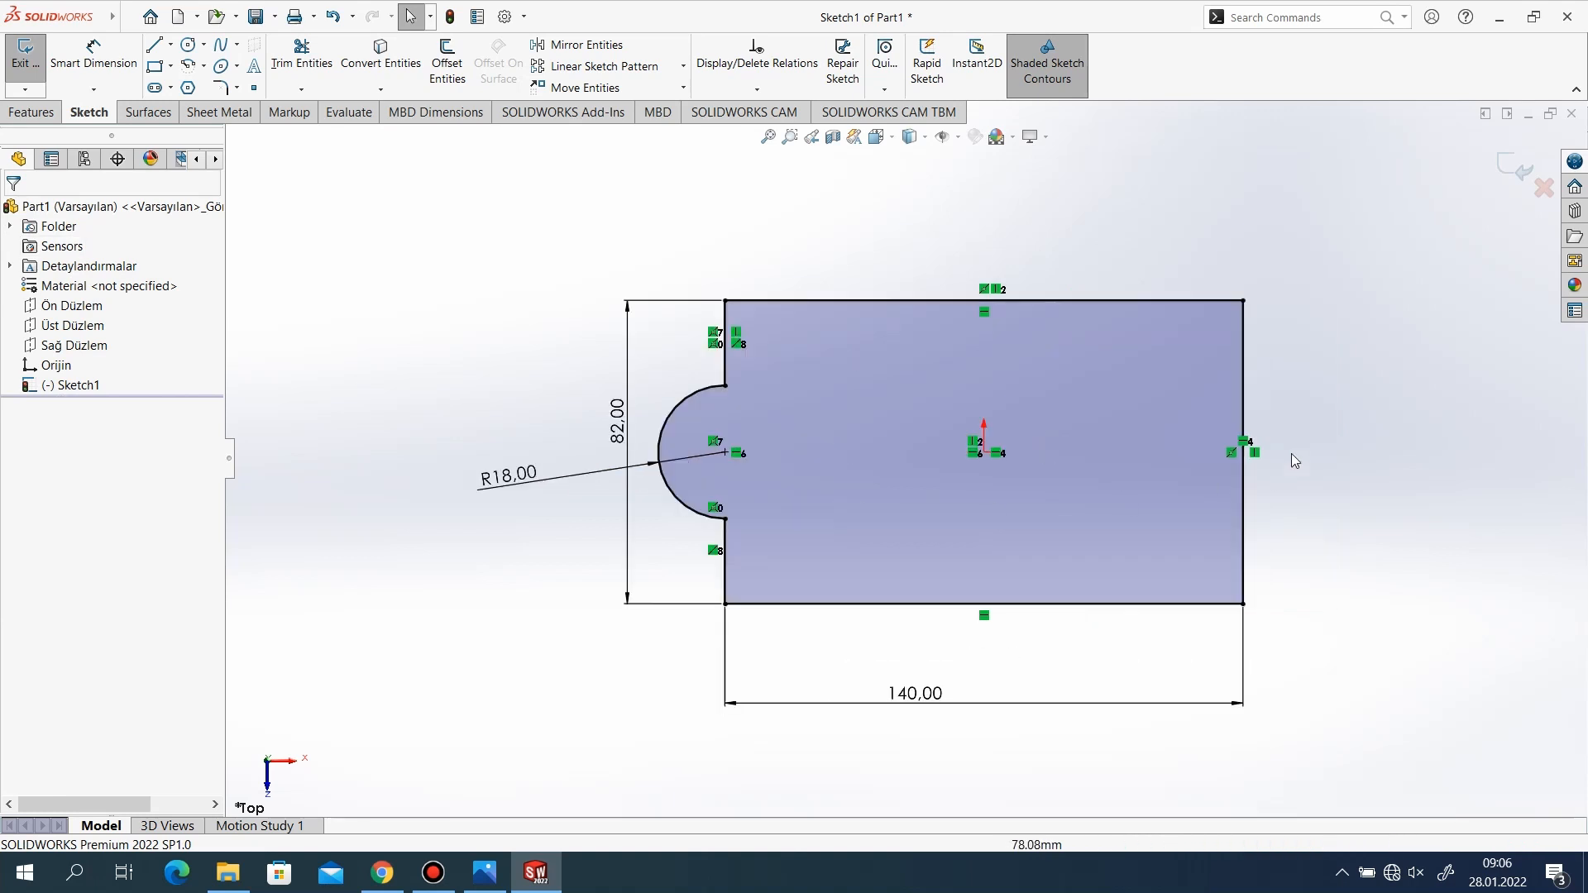
{"action": "left_click", "coordinate": [1498, 169]}
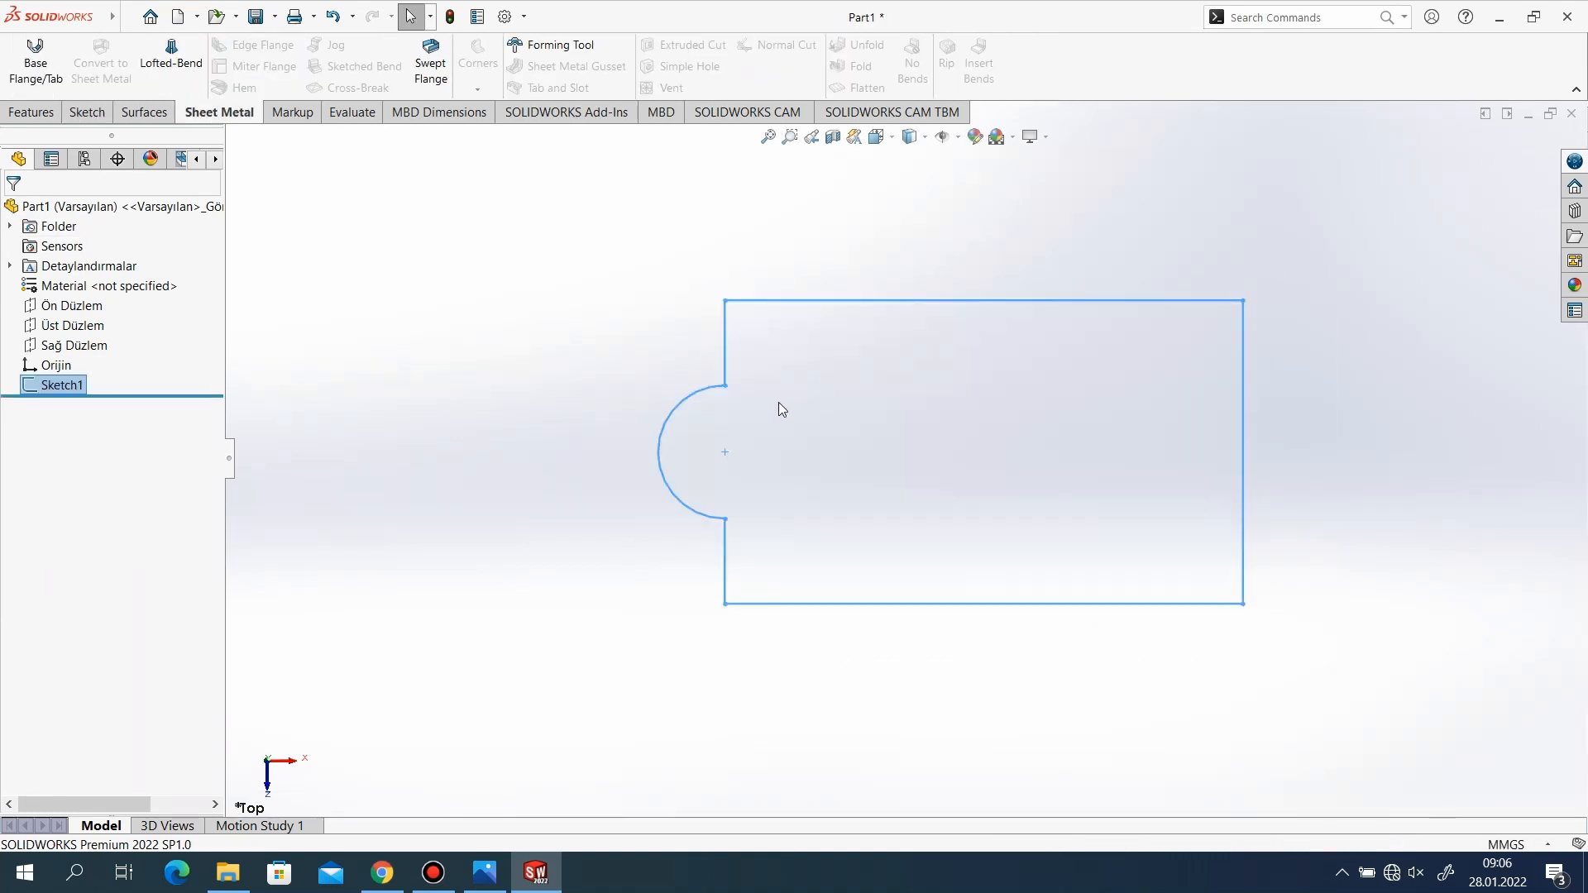
{"action": "scroll", "coordinate": [803, 463], "scroll_direction": "down", "scroll_amount": 1}
{"action": "middle_click_drag", "start_coordinate": [866, 551], "coordinate": [870, 520]}
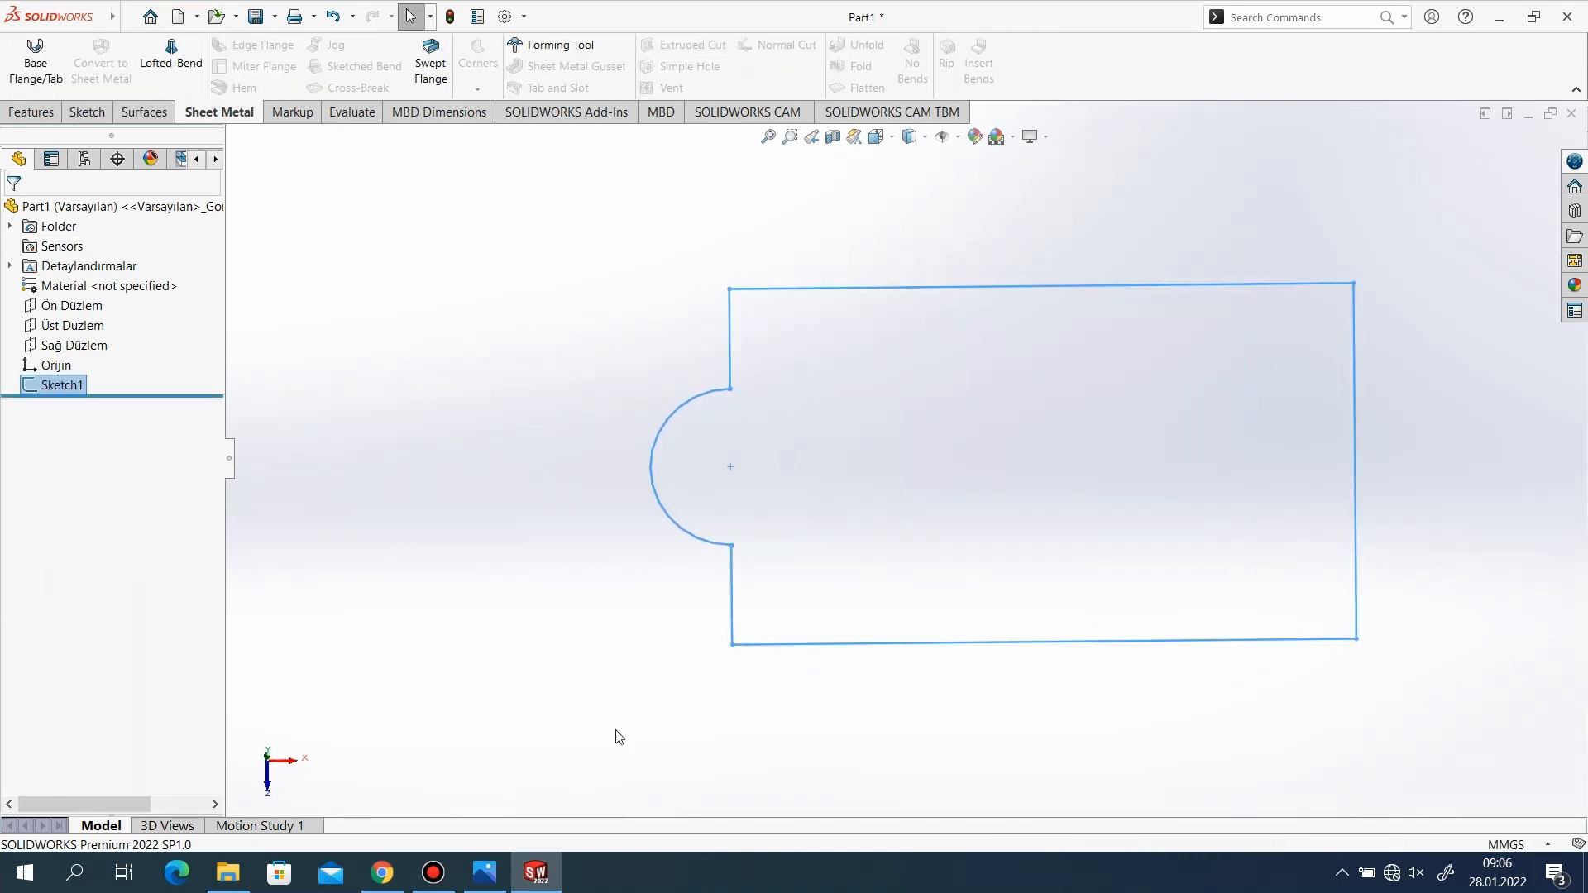
{"action": "left_click", "coordinate": [500, 868]}
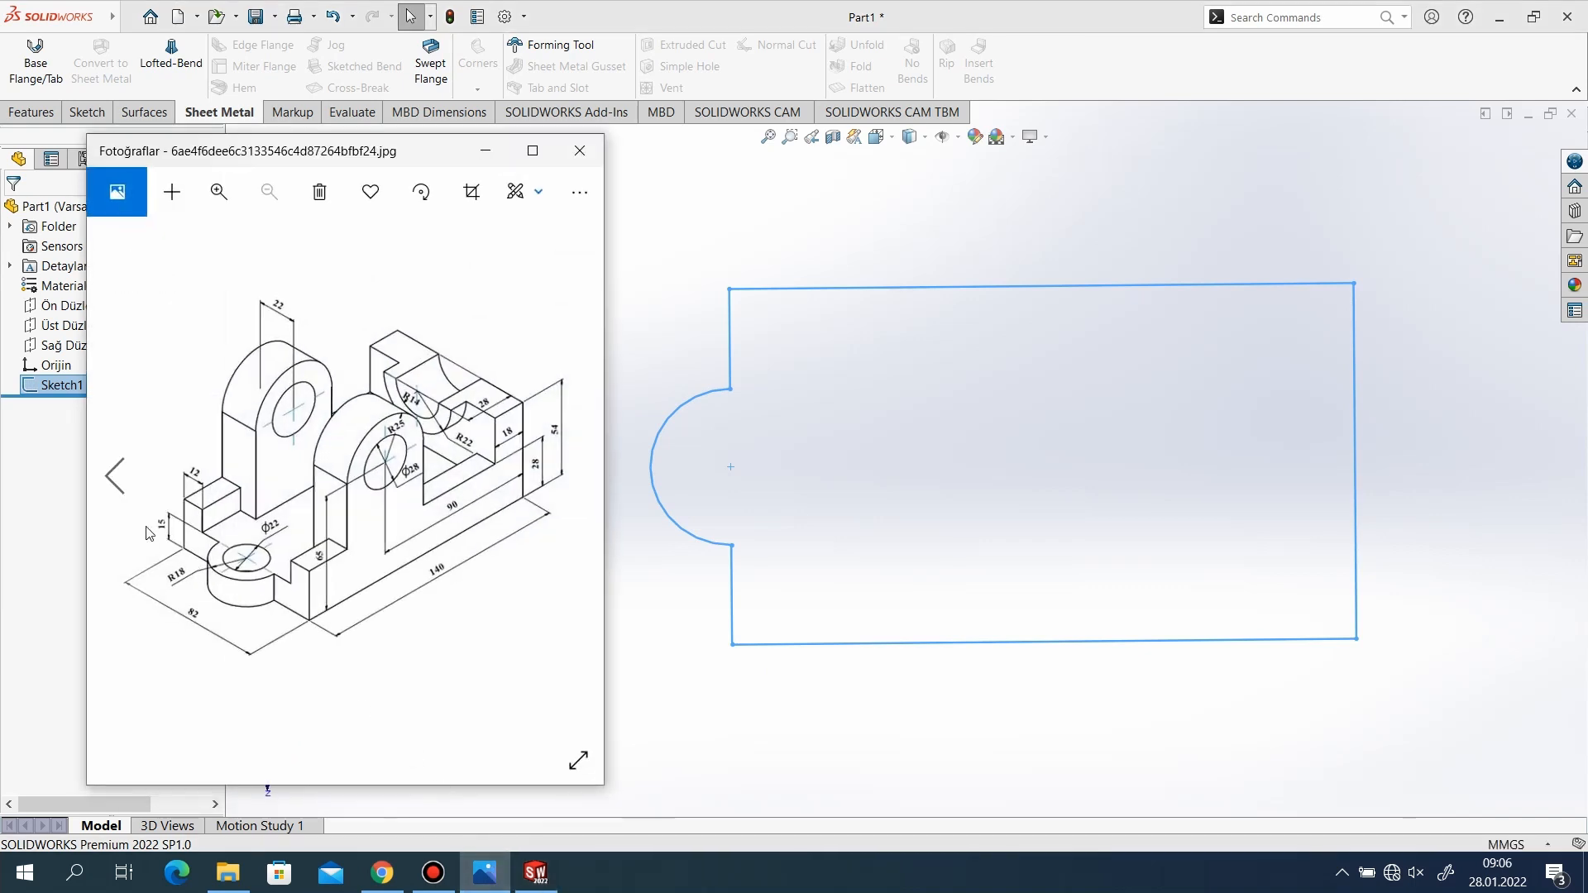
{"action": "left_click", "coordinate": [485, 150]}
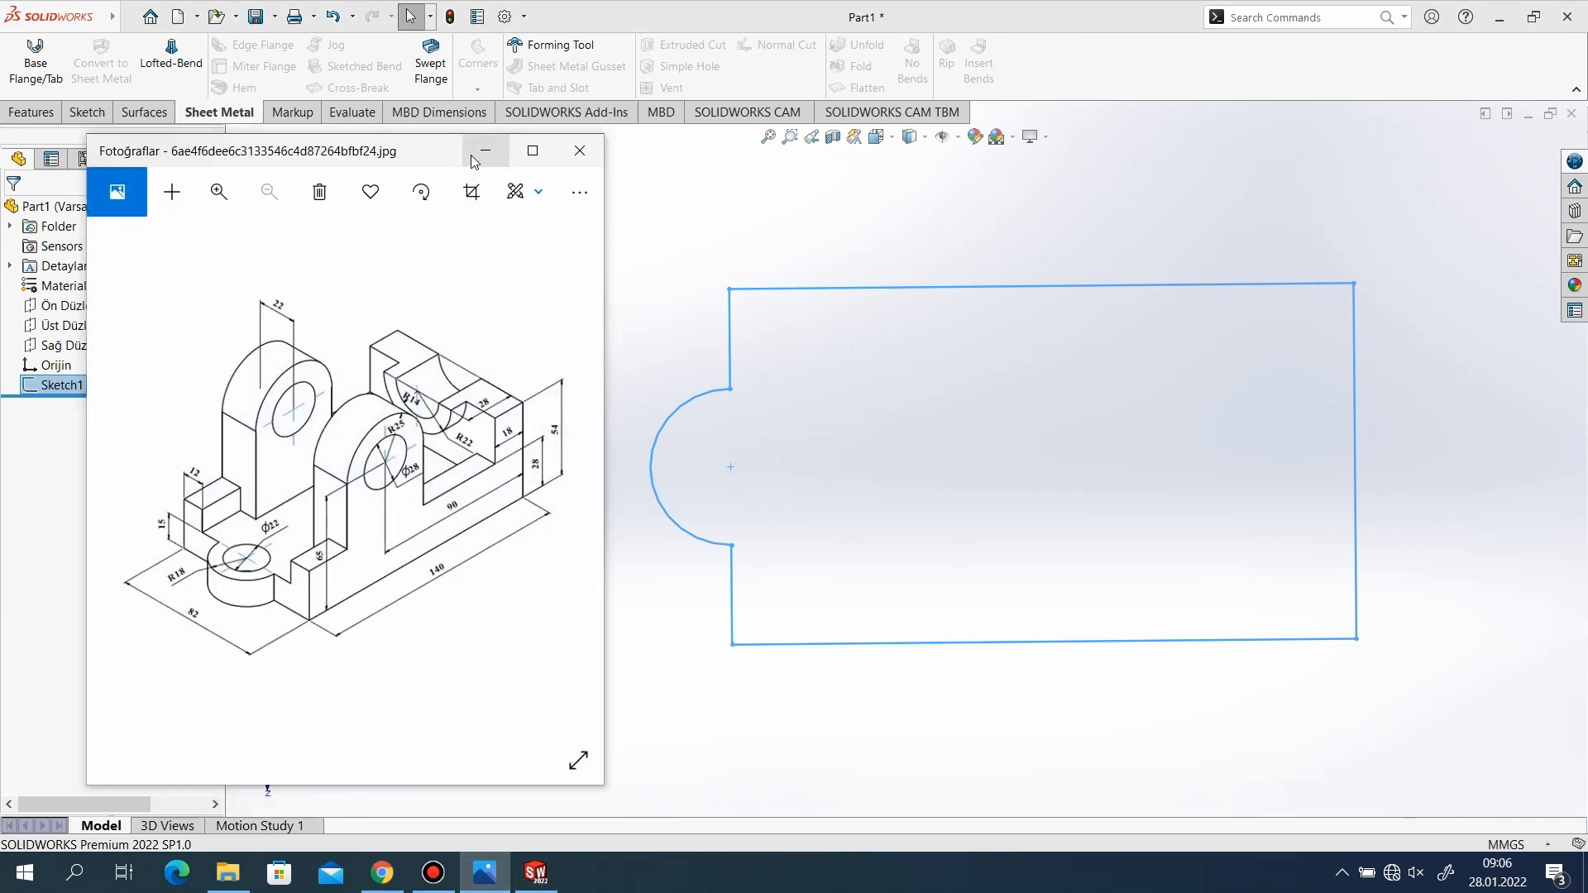
{"action": "left_click", "coordinate": [31, 111]}
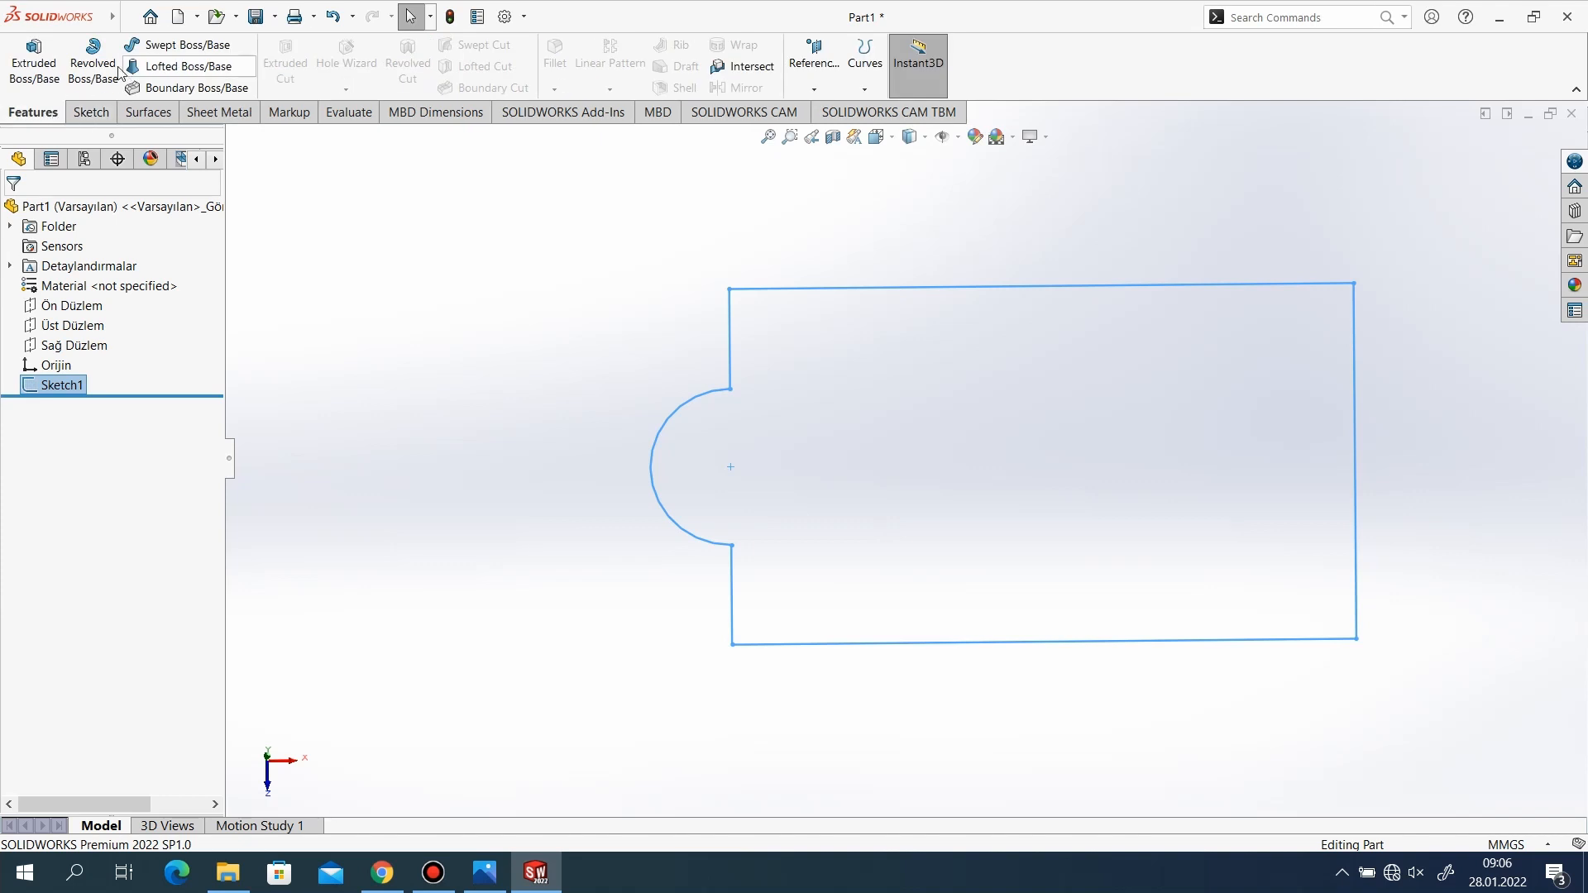
{"action": "left_click", "coordinate": [34, 62]}
{"action": "scroll", "coordinate": [645, 568], "scroll_direction": "down", "scroll_amount": 1}
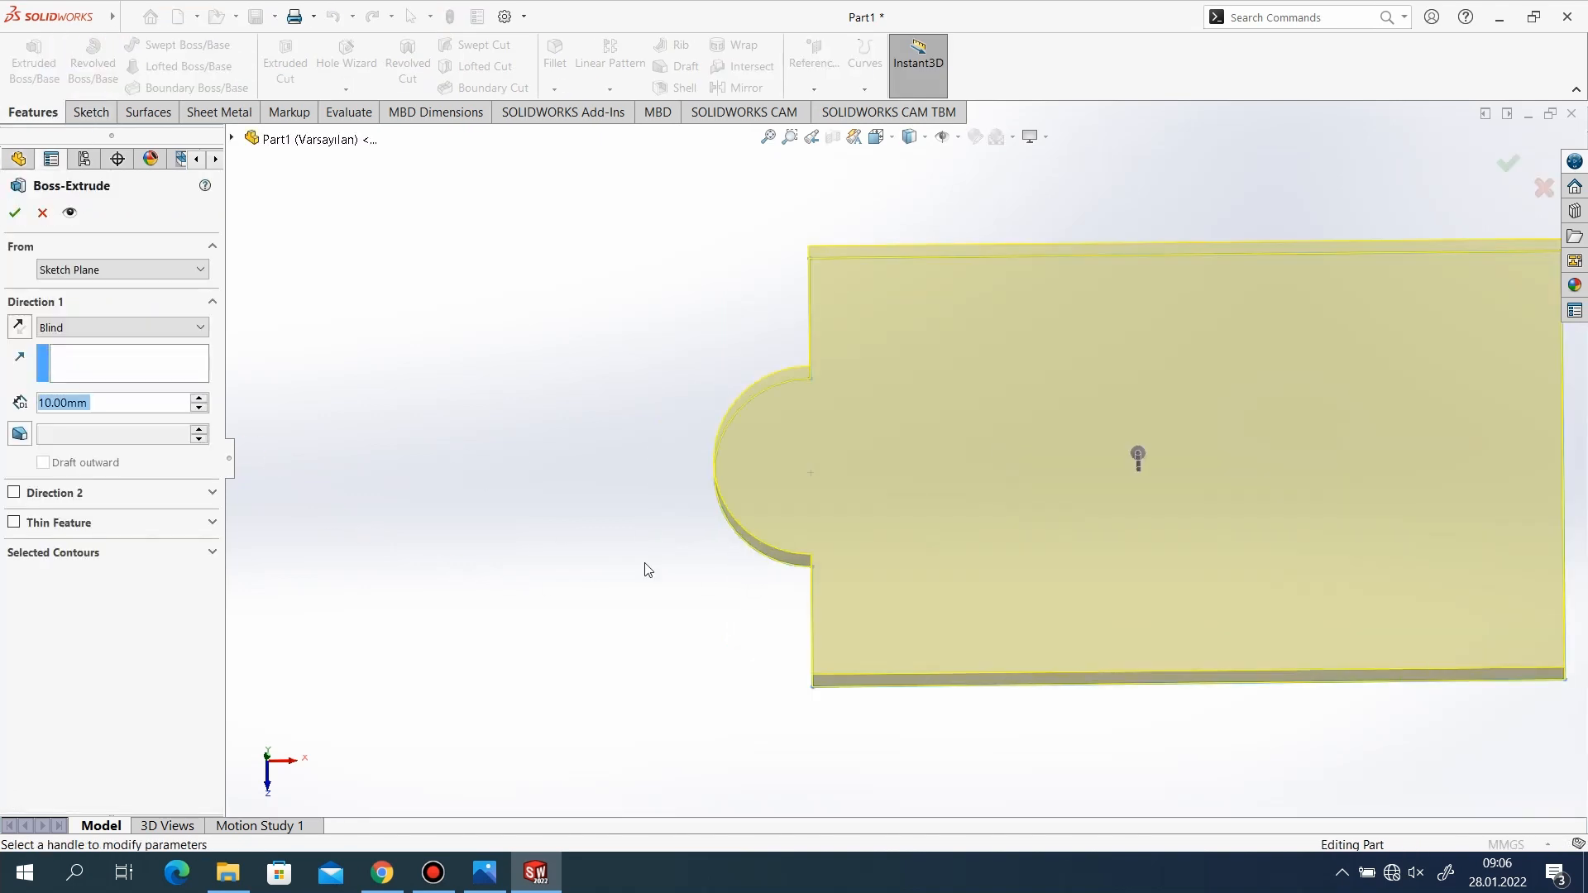
{"action": "scroll", "coordinate": [721, 546], "scroll_direction": "up", "scroll_amount": 3}
{"action": "middle_click_drag", "start_coordinate": [1084, 577], "coordinate": [1096, 471]}
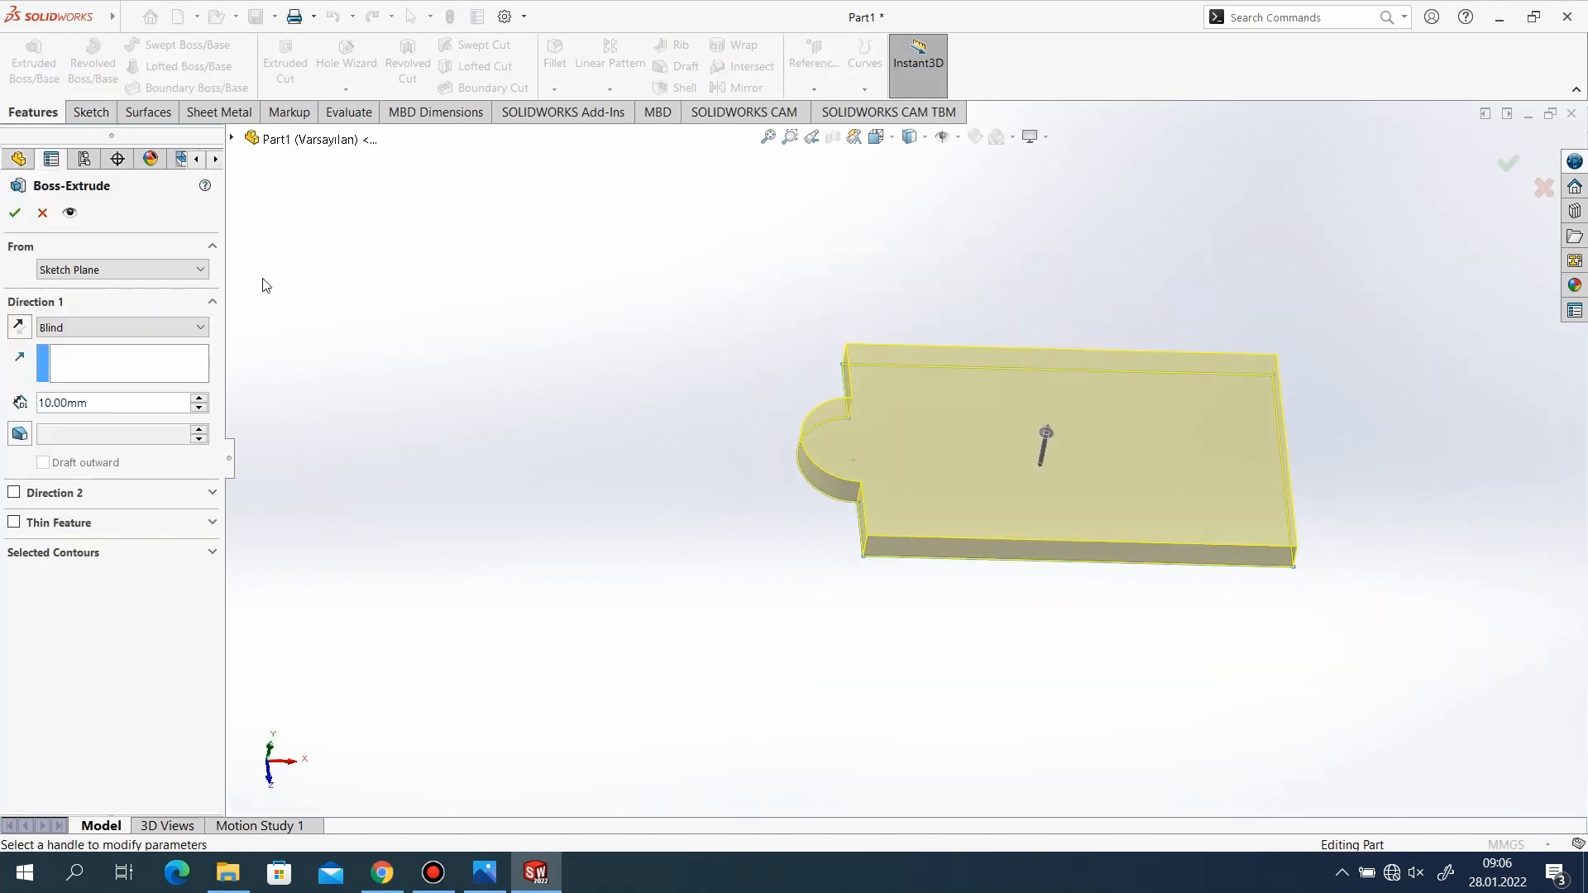
{"action": "left_click", "coordinate": [35, 213]}
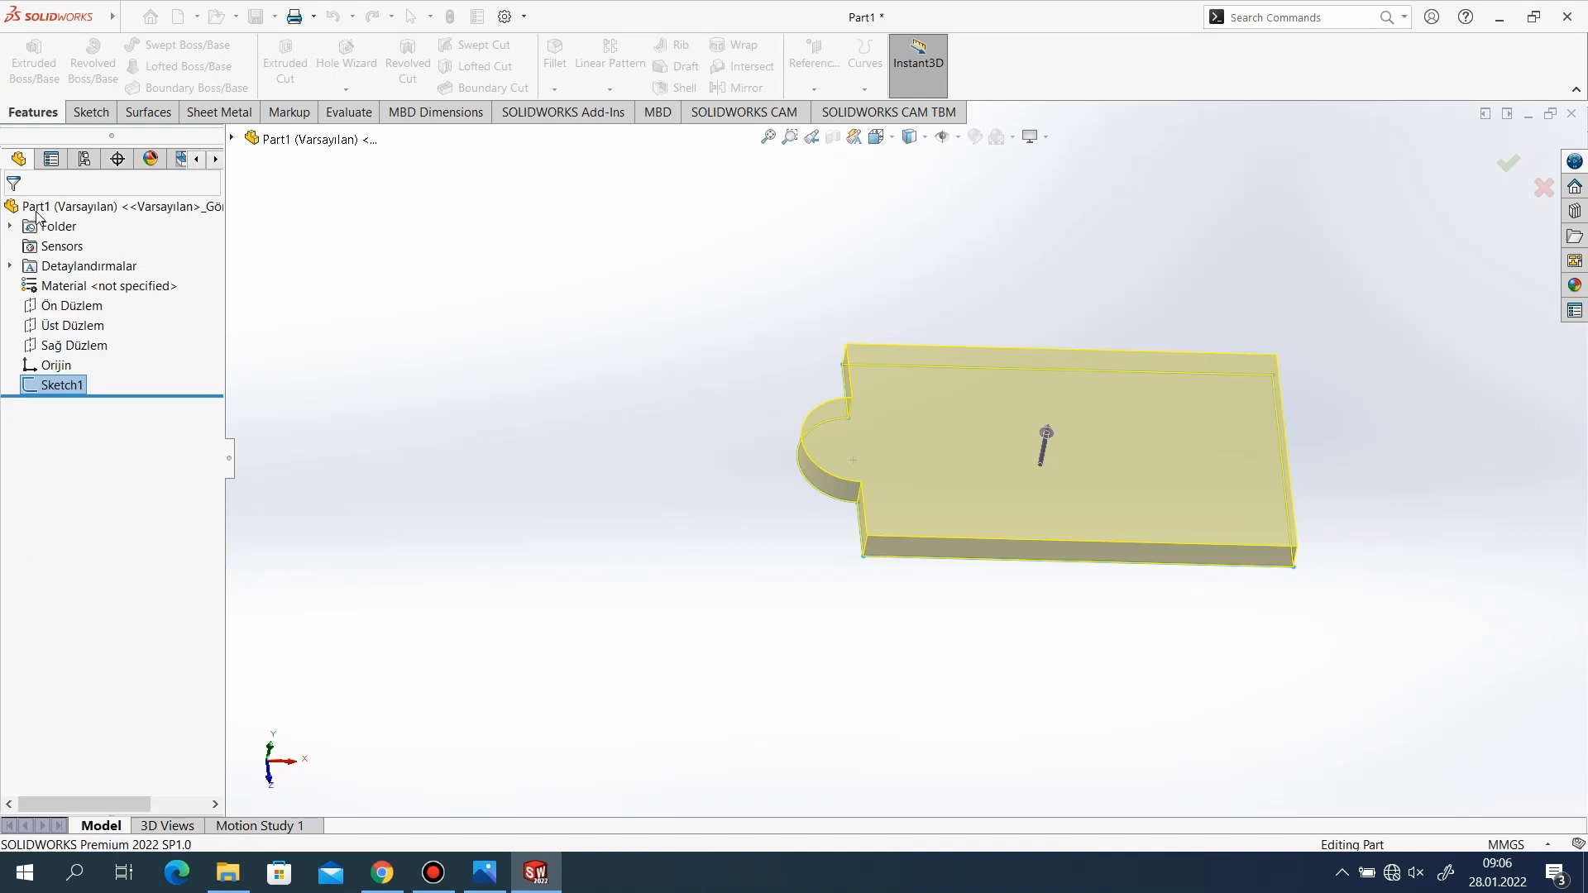
Reopen the base sketch for editing and draw a circle of about 12 mm radius centered on the R18 arc's center.
{"action": "left_click", "coordinate": [59, 386]}
{"action": "scroll", "coordinate": [976, 508], "scroll_direction": "up", "scroll_amount": 2}
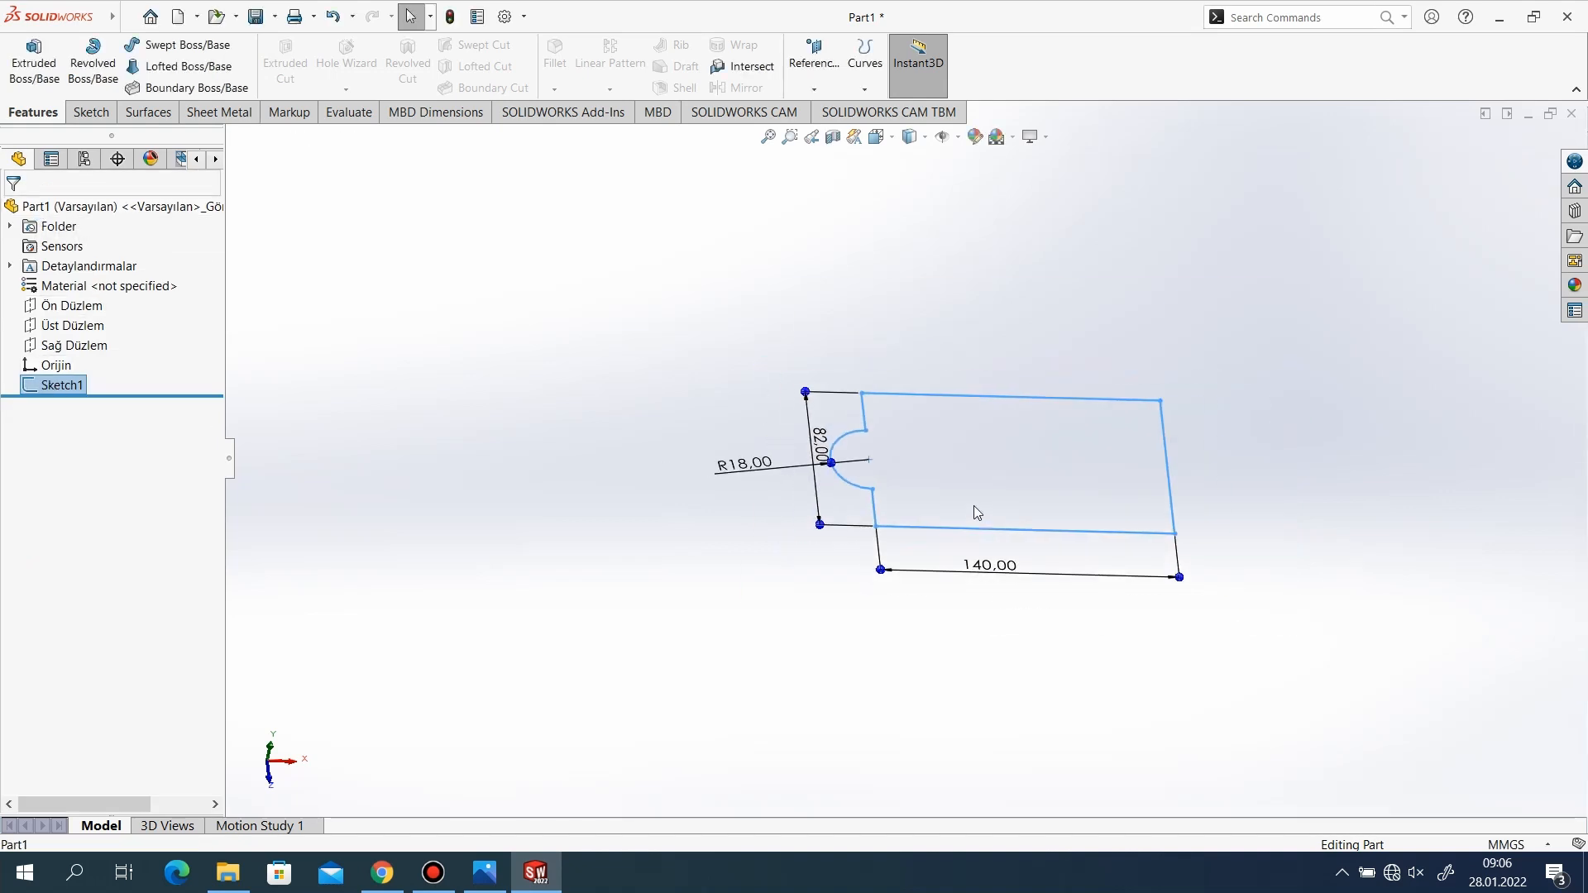
{"action": "scroll", "coordinate": [974, 504], "scroll_direction": "down", "scroll_amount": 3}
{"action": "mouse_move", "coordinate": [910, 347]}
{"action": "middle_mouse_down"}
{"action": "mouse_move", "coordinate": [938, 379]}
{"action": "mouse_move", "coordinate": [918, 454]}
{"action": "mouse_move", "coordinate": [932, 471]}
{"action": "middle_mouse_up"}
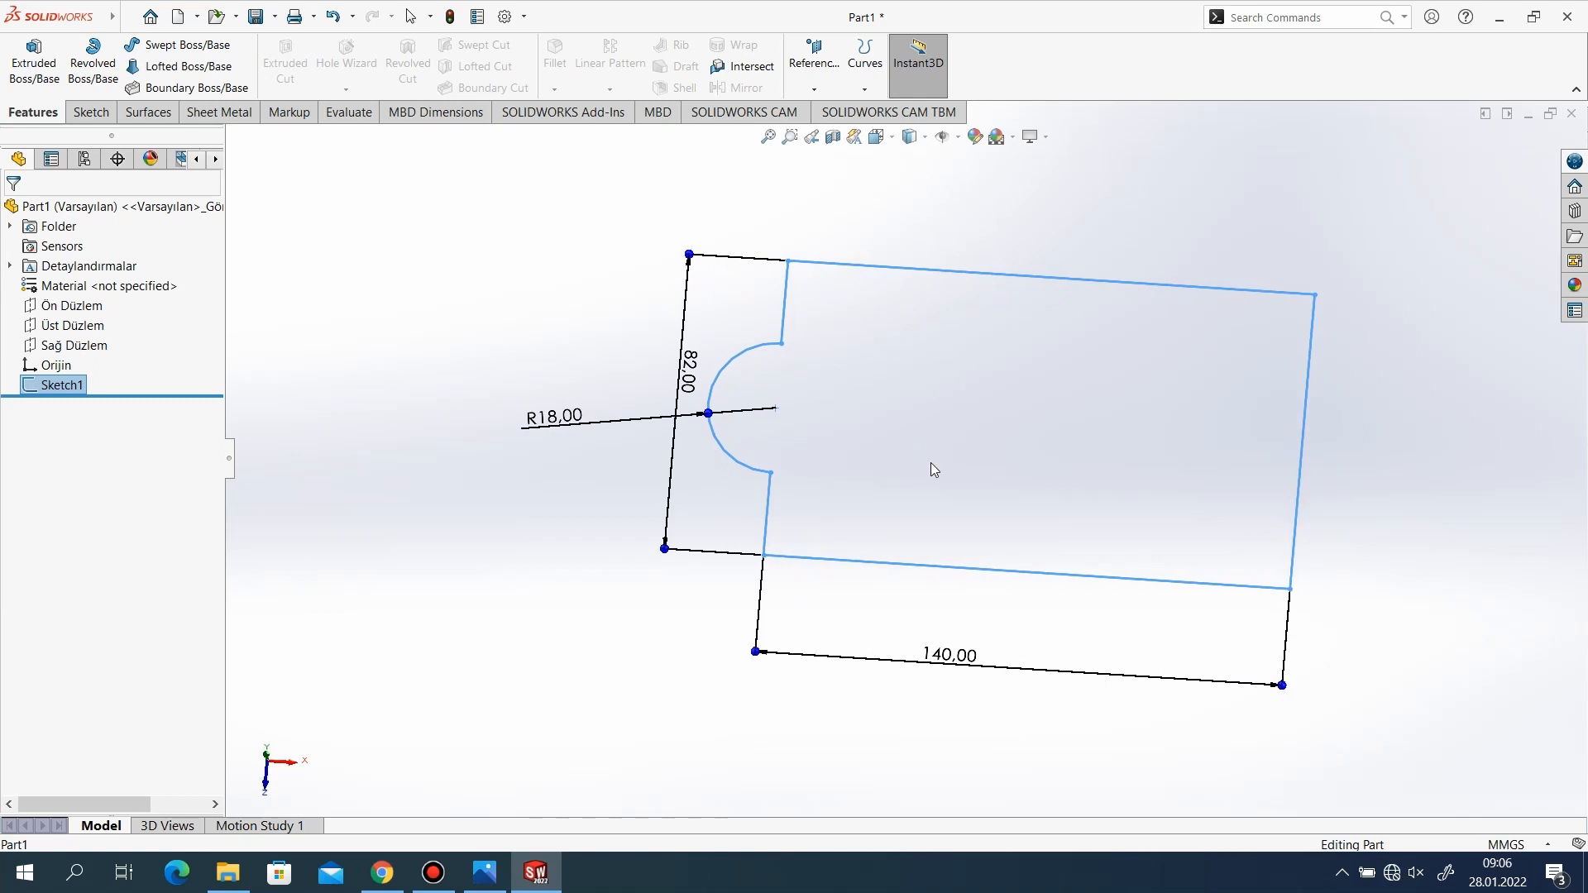
{"action": "left_click", "coordinate": [91, 111]}
{"action": "left_click", "coordinate": [185, 48]}
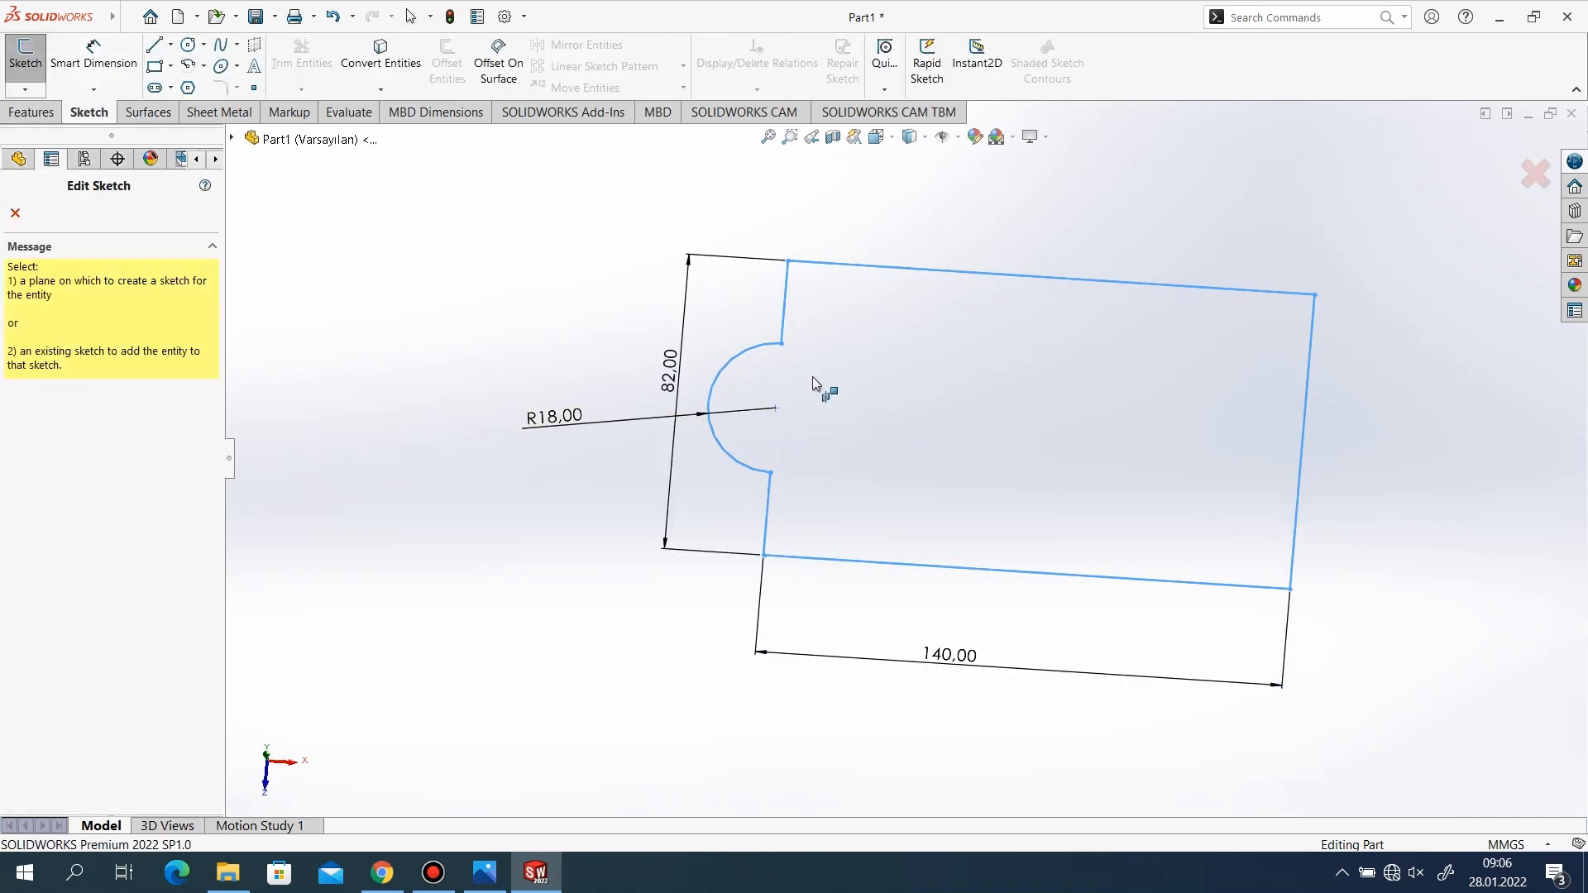
{"action": "left_click", "coordinate": [776, 411]}
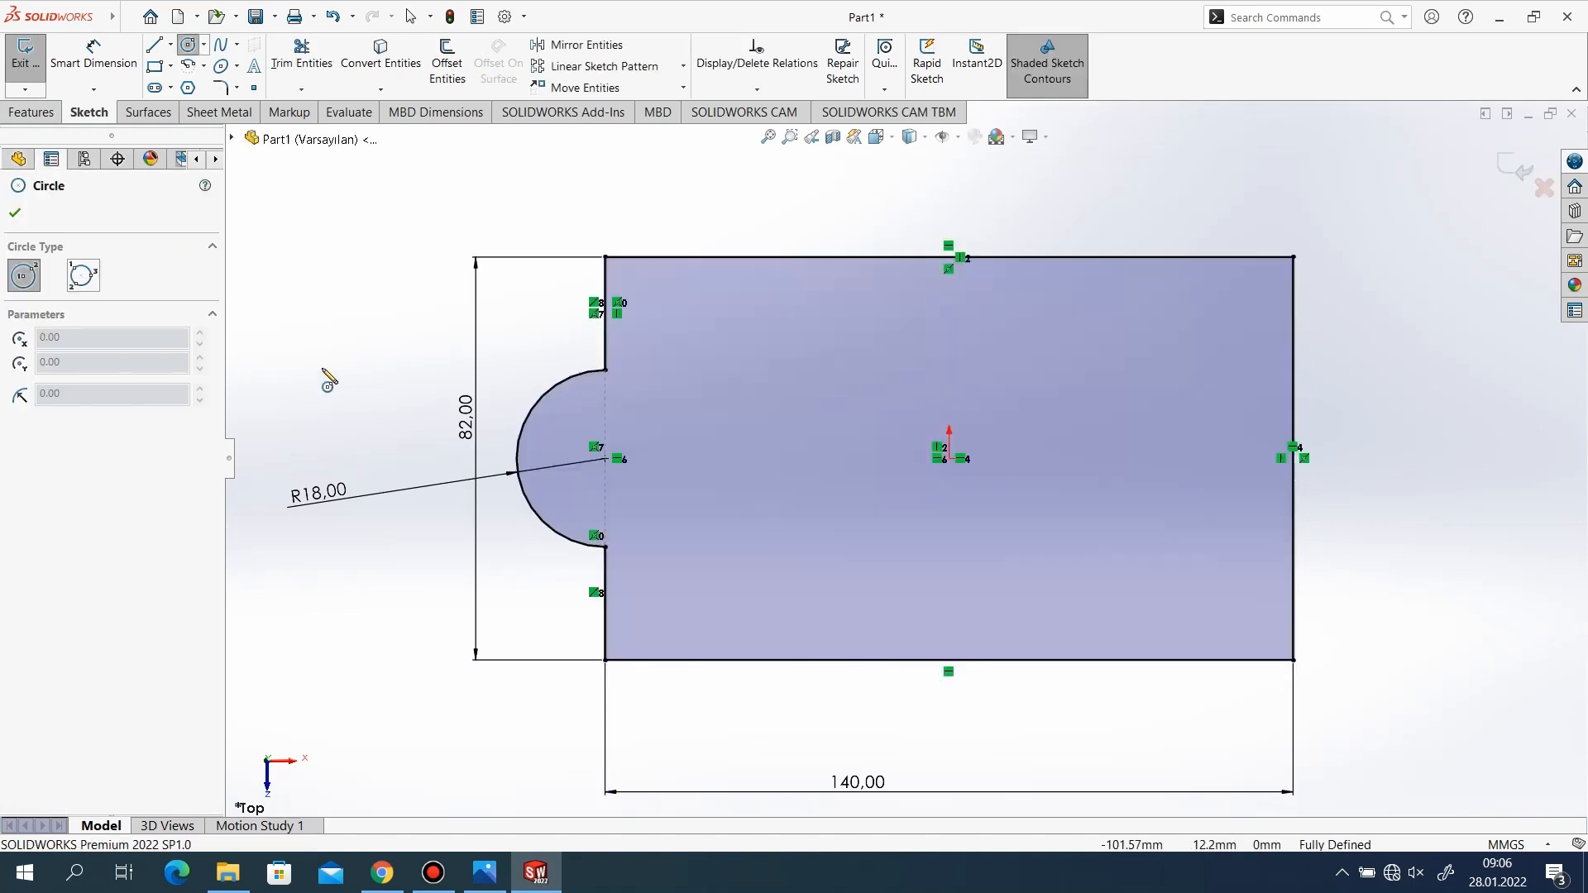
{"action": "left_click", "coordinate": [14, 215]}
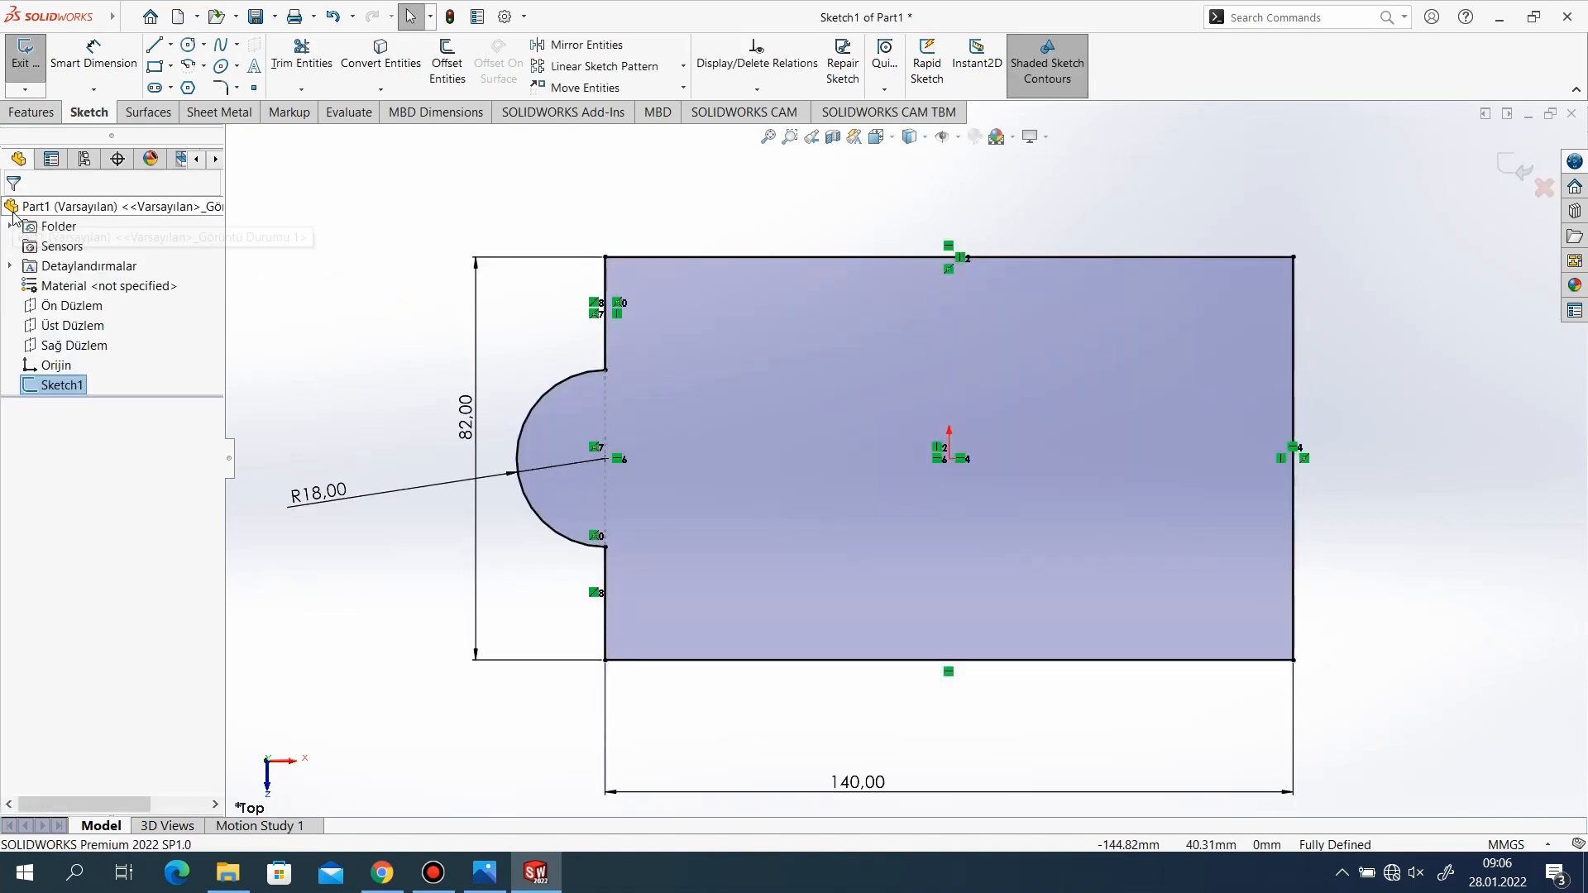
{"action": "left_click", "coordinate": [189, 46]}
{"action": "left_click", "coordinate": [605, 458]}
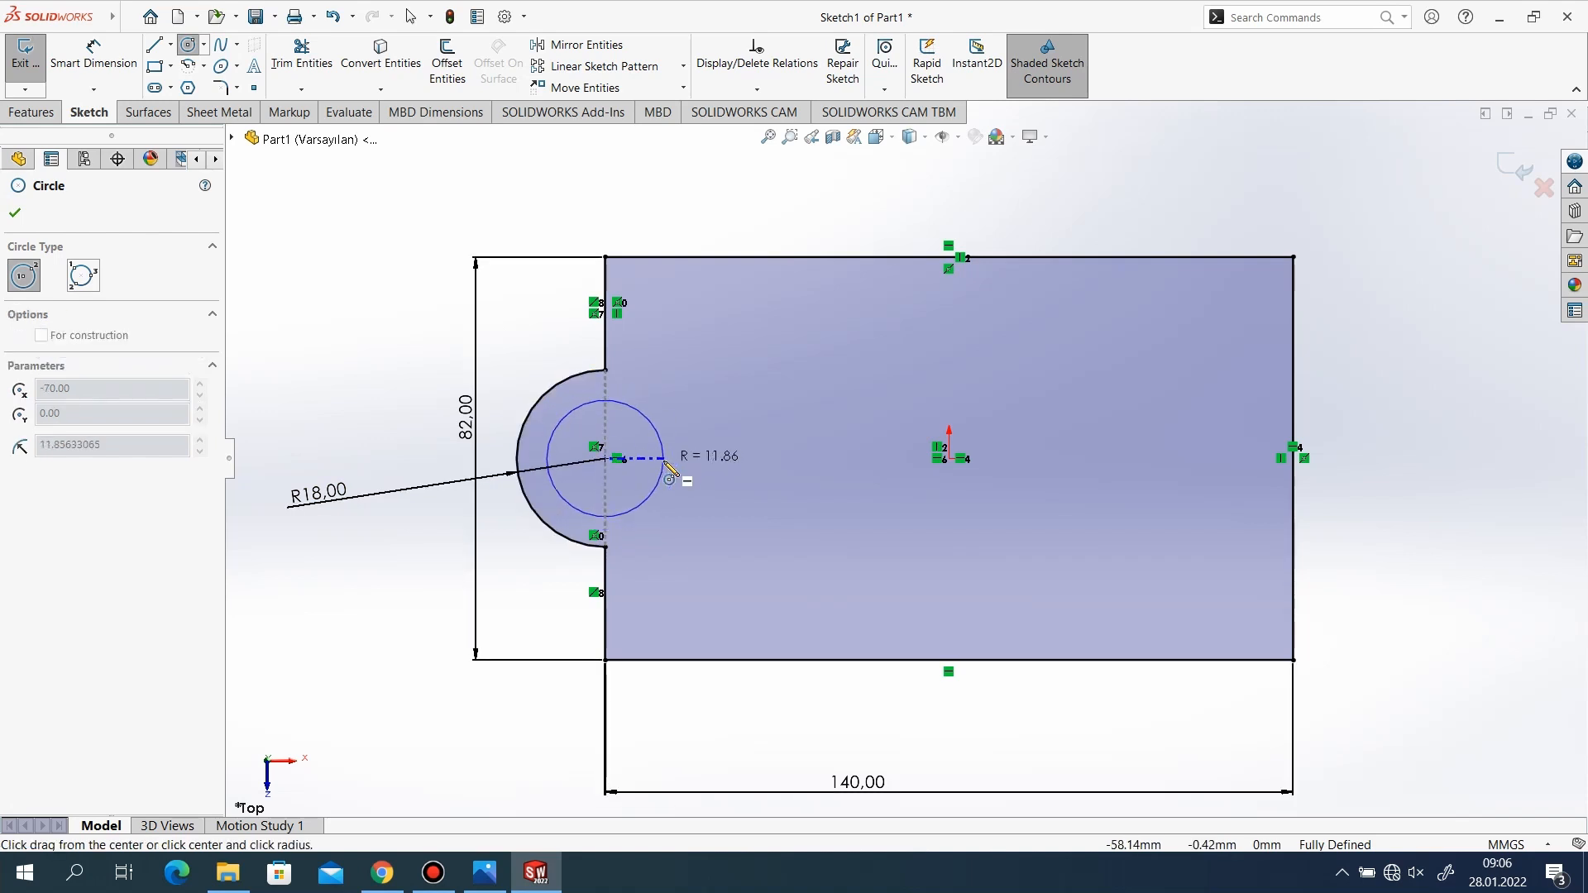
{"action": "left_click", "coordinate": [665, 463]}
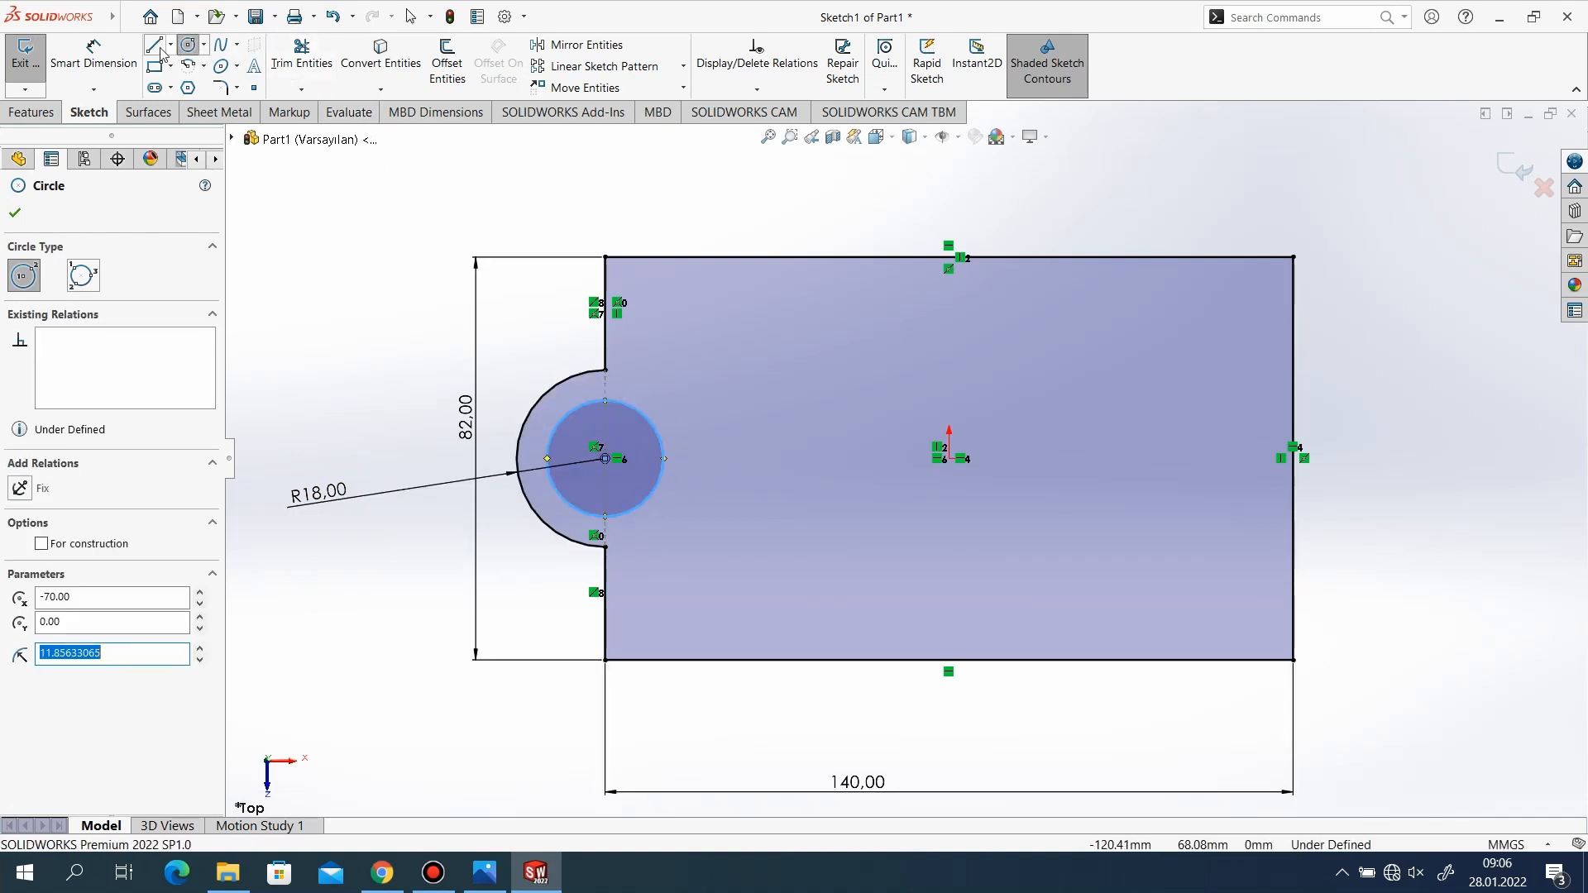
Dimension the circle's diameter to 22 mm and exit the sketch.
{"action": "left_click", "coordinate": [93, 54]}
{"action": "left_click", "coordinate": [659, 444]}
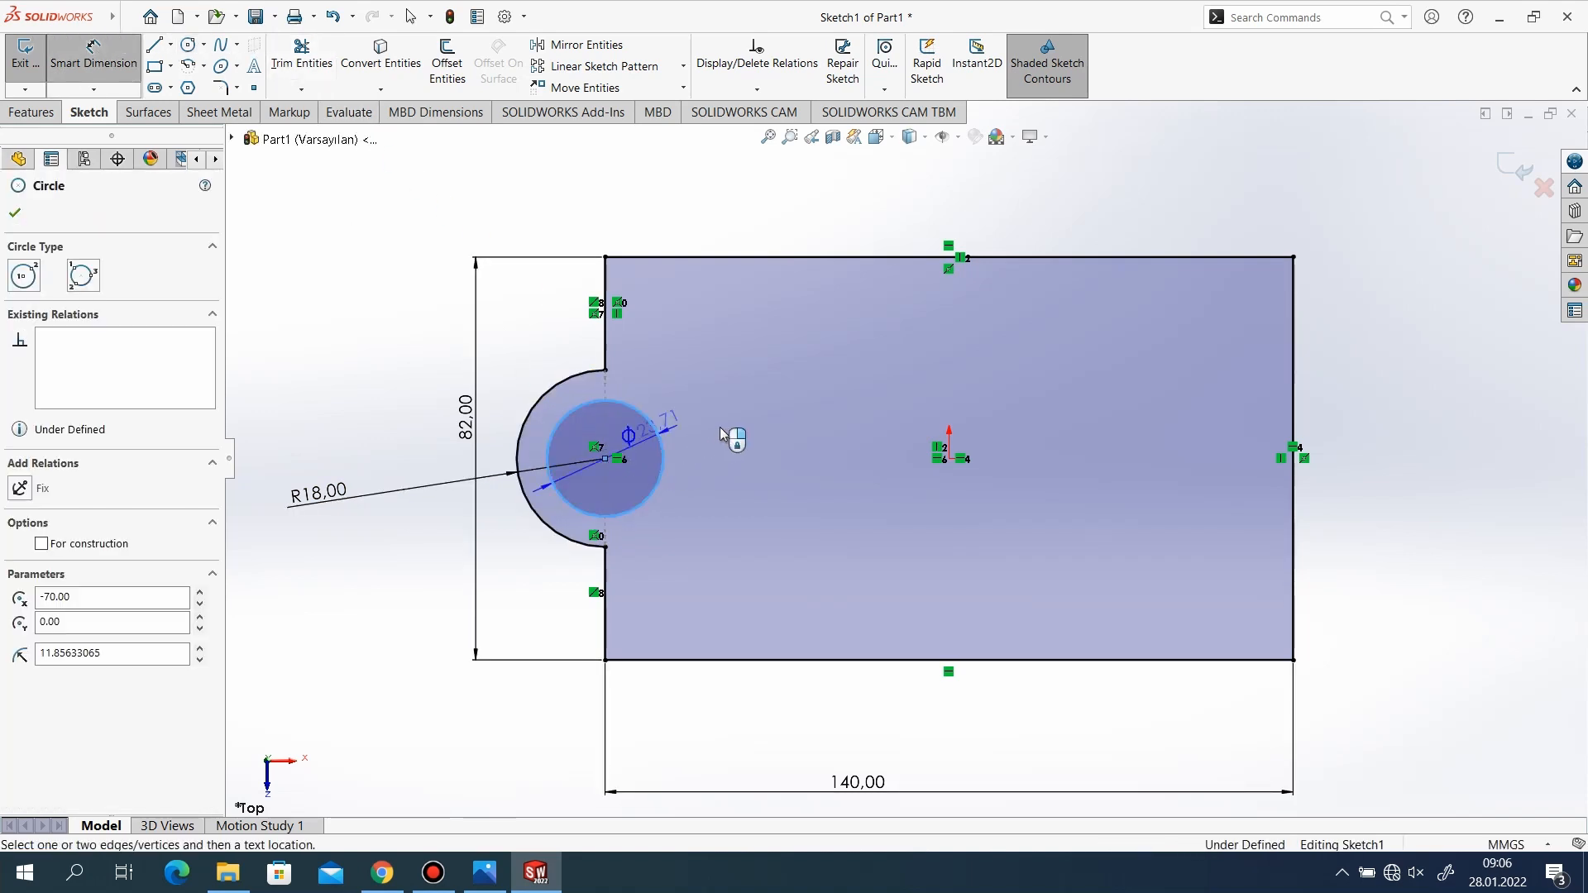
{"action": "left_click", "coordinate": [721, 465]}
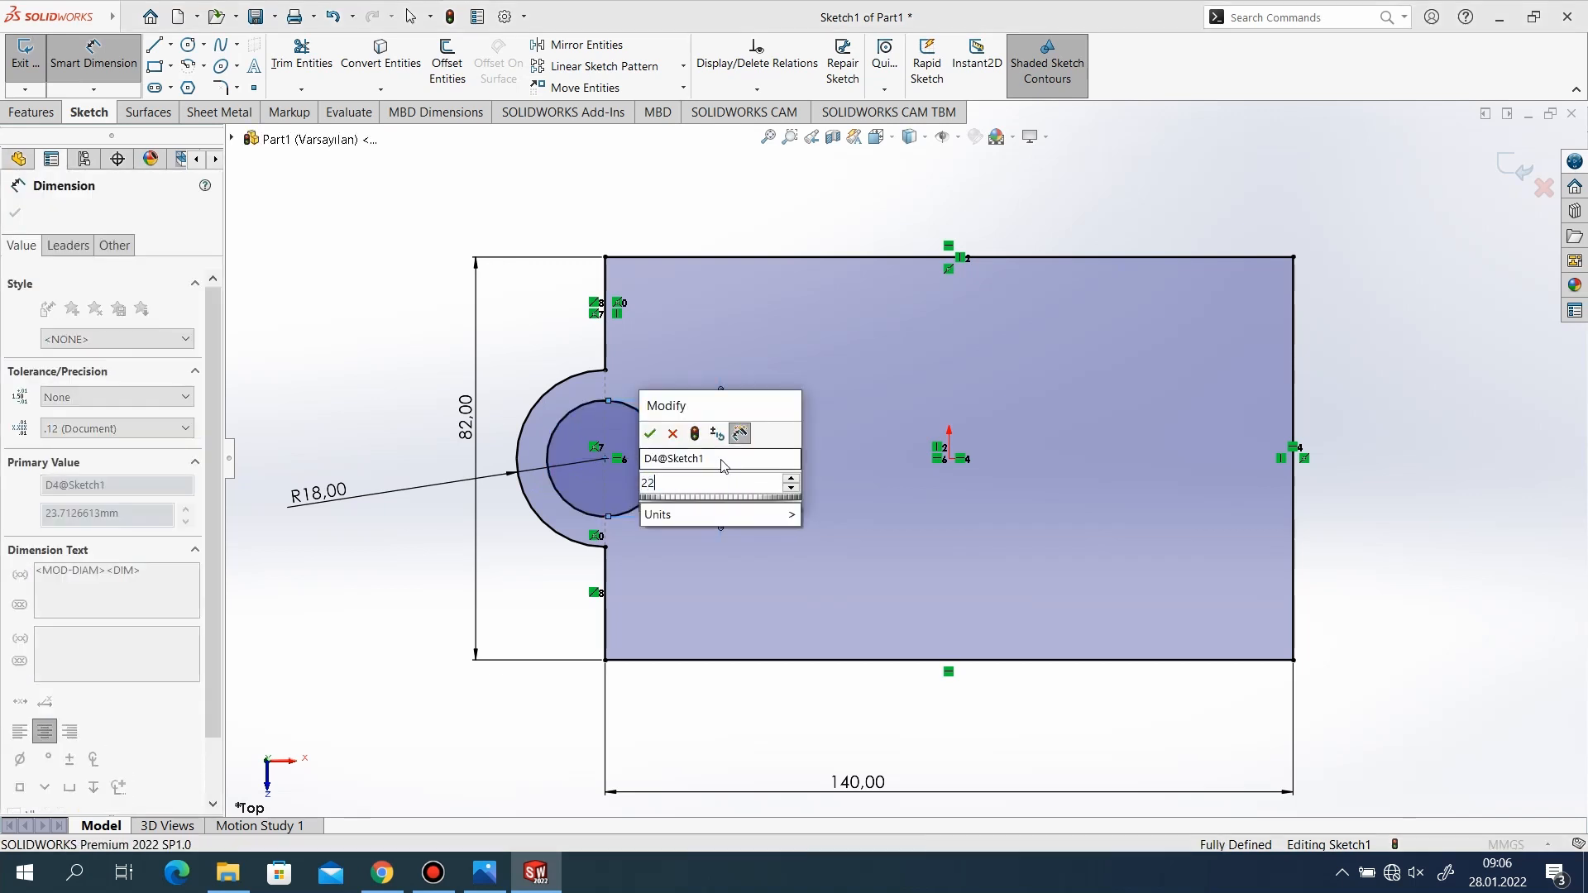
{"action": "type", "text": "22"}
{"action": "key", "text": "Return"}
{"action": "left_click", "coordinate": [14, 212]}
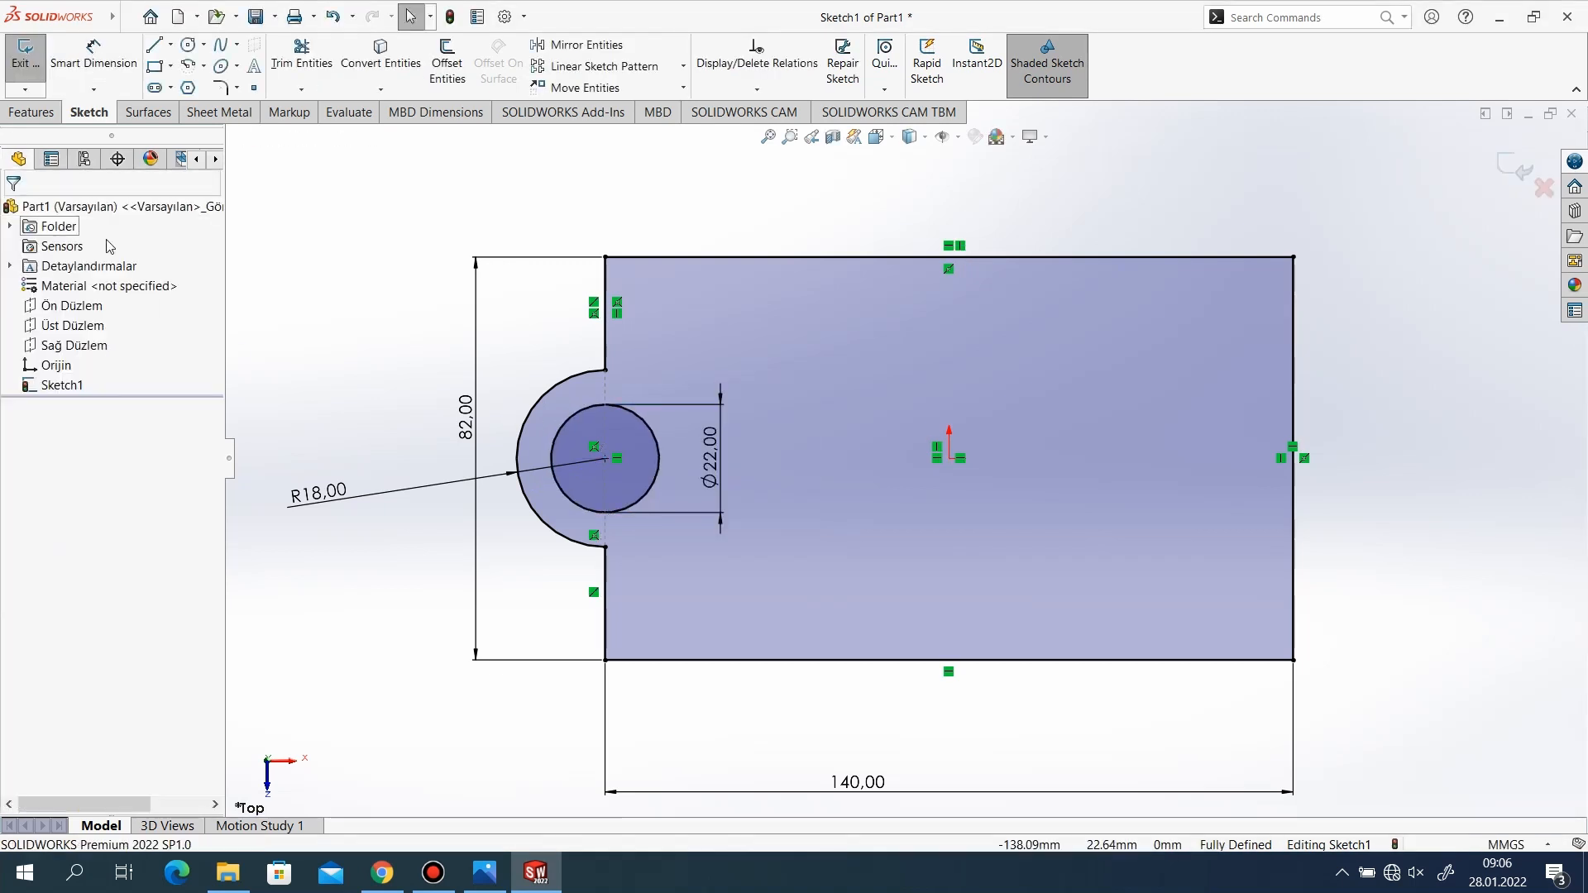
{"action": "left_click", "coordinate": [1520, 168]}
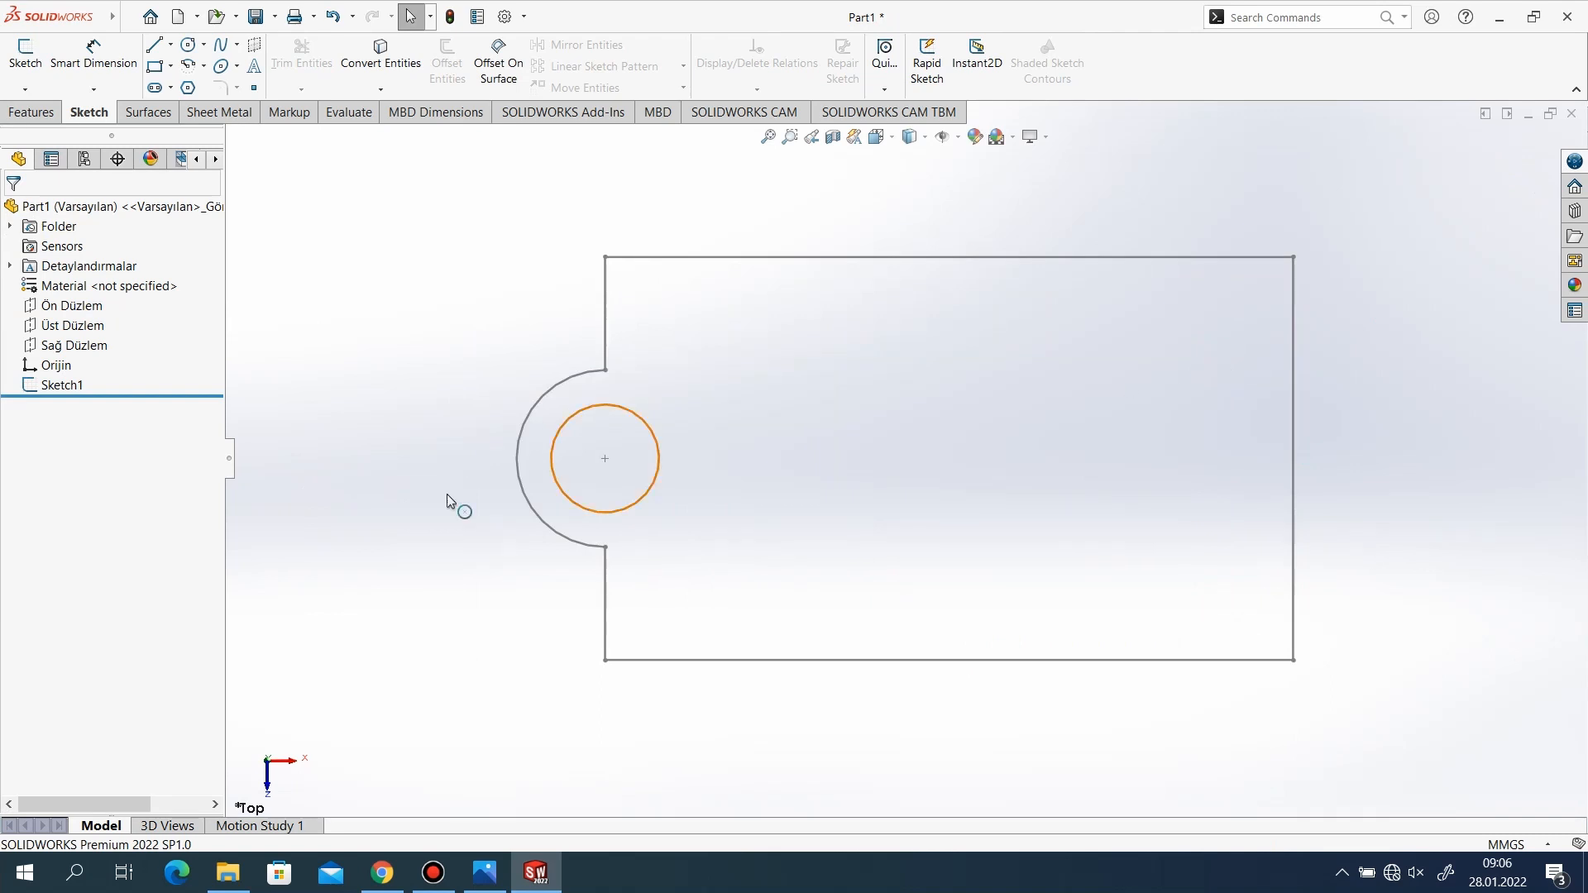
Extrude the base sketch with its R18 lug and 22 mm hole to a blind depth of 15 mm.
{"action": "left_click", "coordinate": [33, 112]}
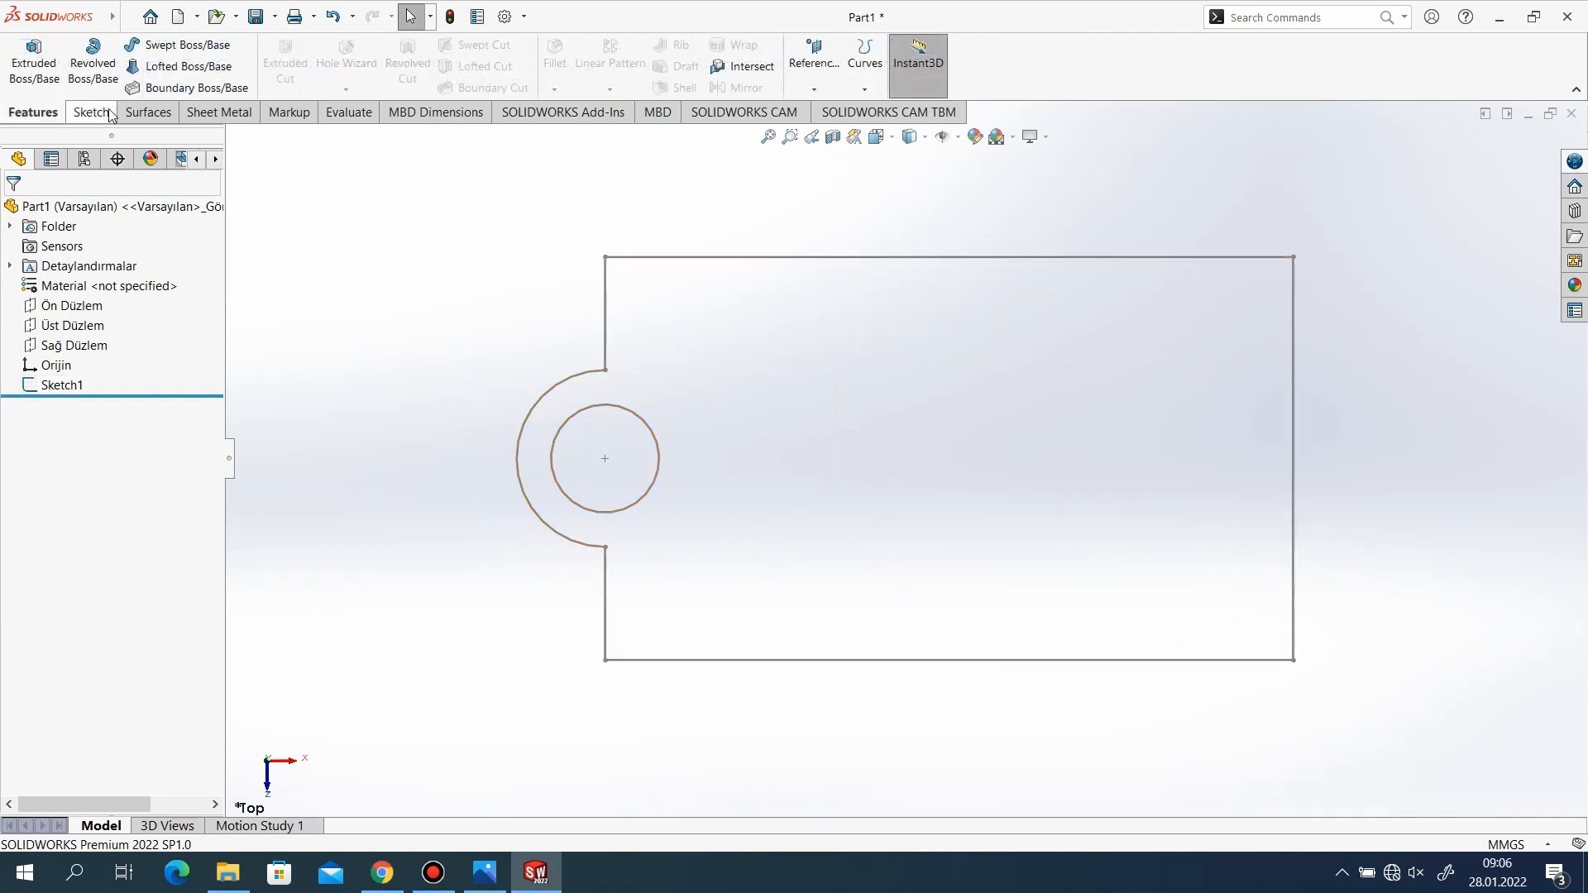
{"action": "left_click", "coordinate": [33, 63]}
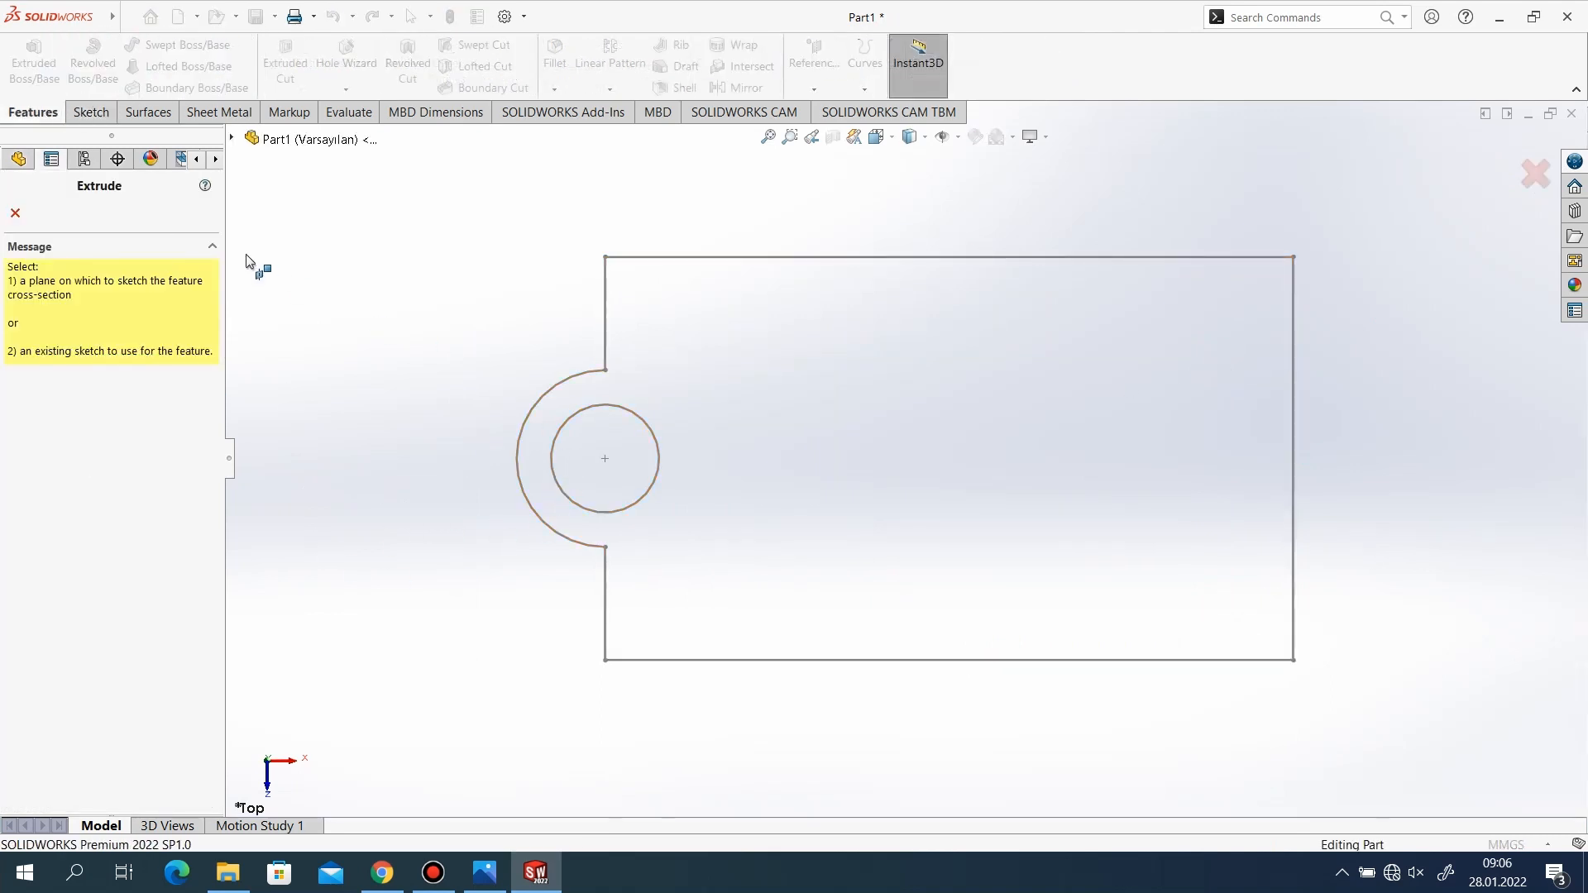
{"action": "left_click", "coordinate": [234, 139]}
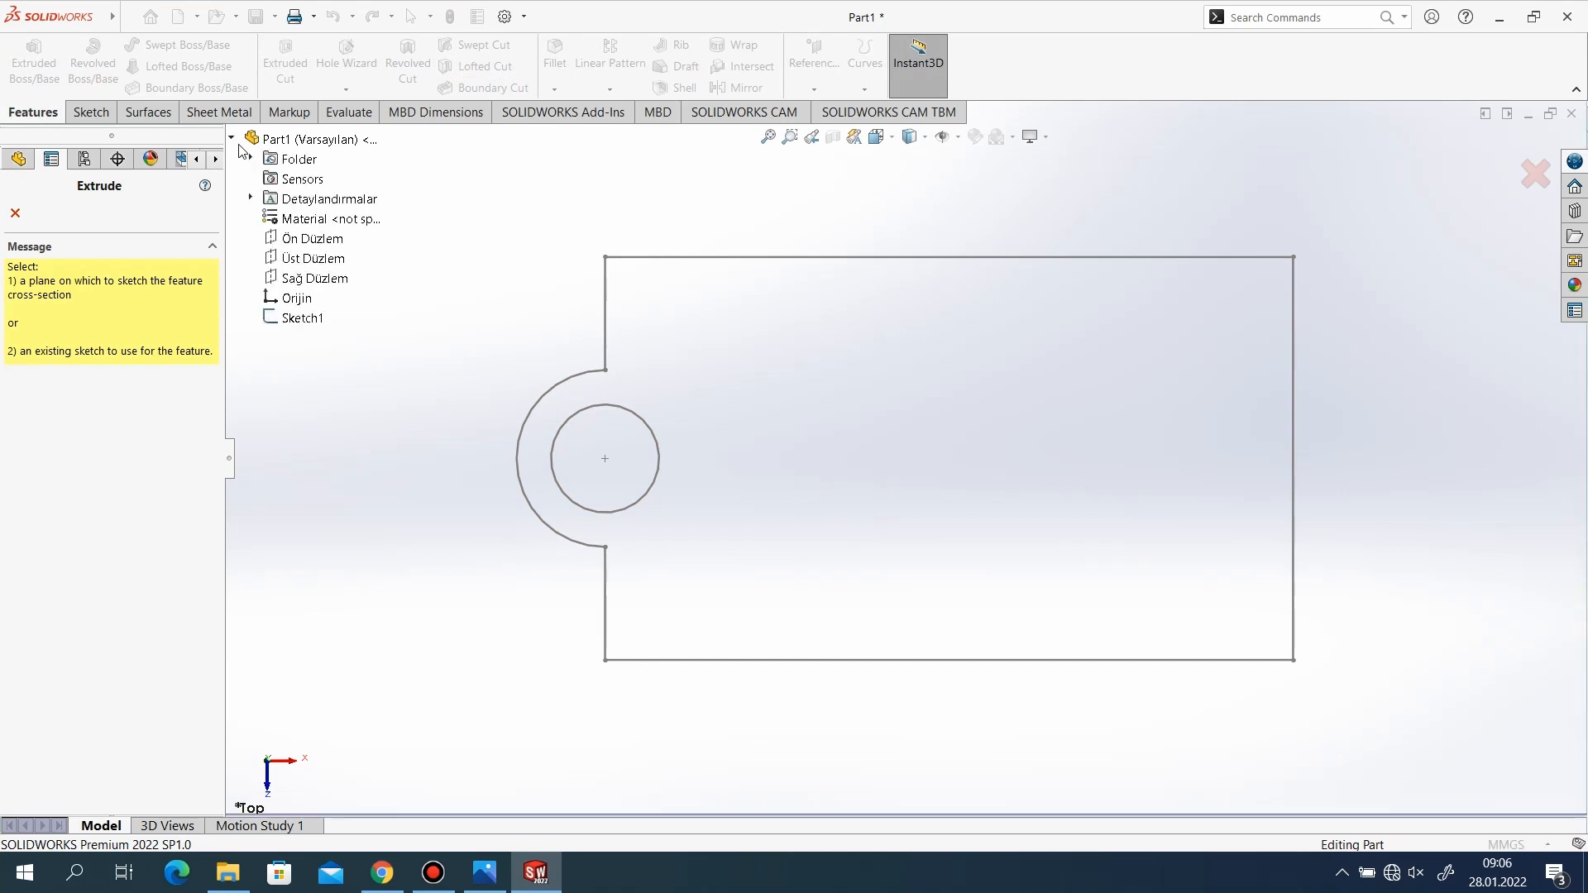
{"action": "left_click", "coordinate": [301, 318]}
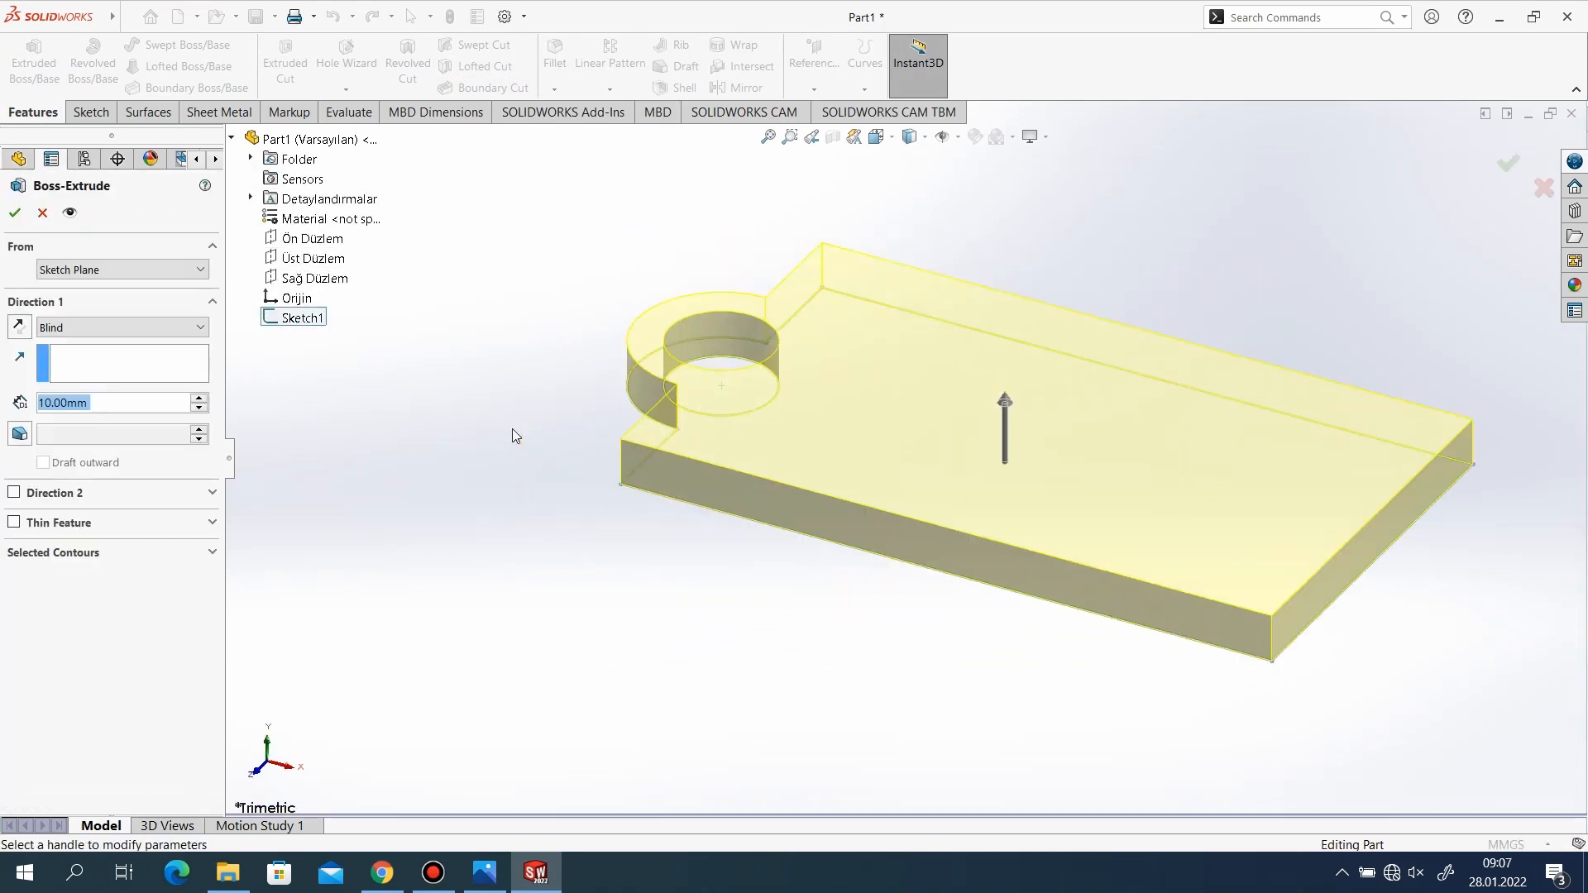
{"action": "type", "text": "15"}
{"action": "key", "text": "Return"}
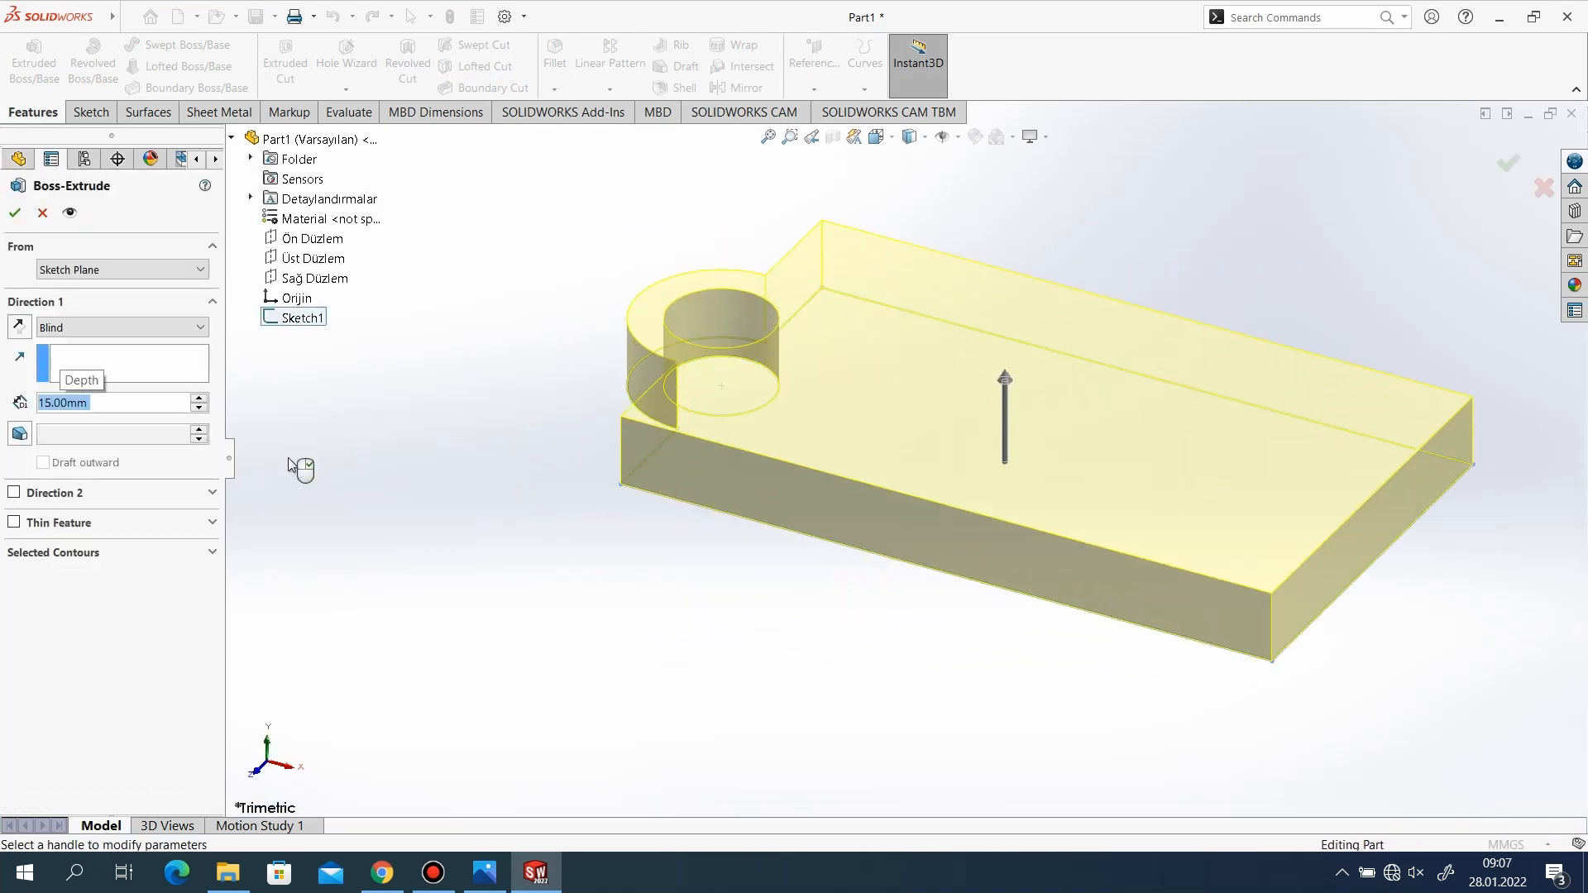
{"action": "left_click", "coordinate": [15, 213]}
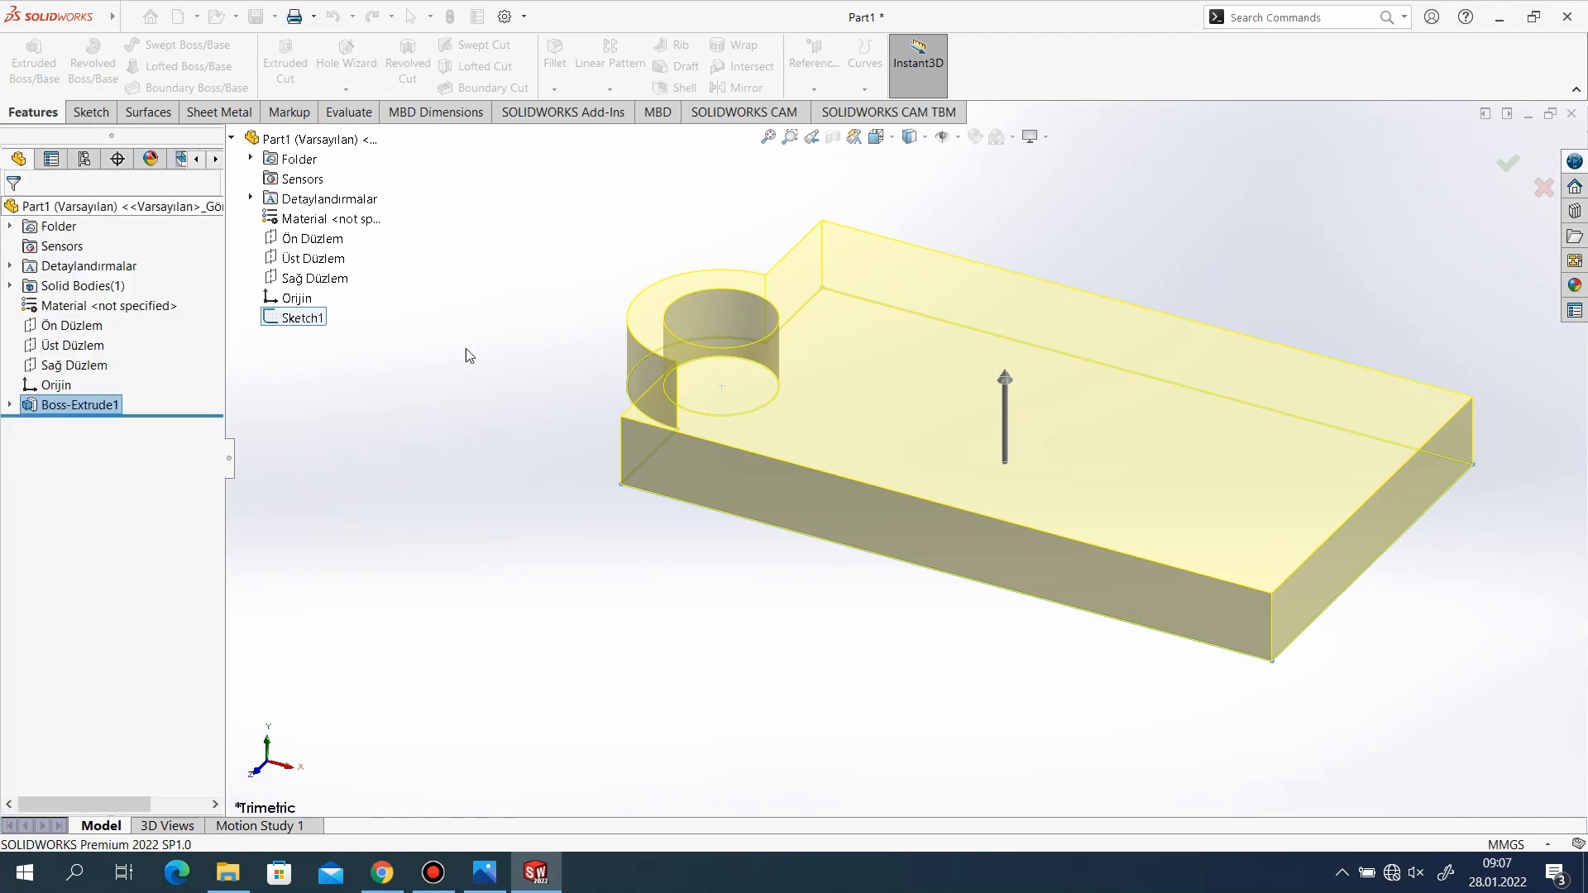
Apply the Plain White scene to the model background.
{"action": "scroll", "coordinate": [538, 418], "scroll_direction": "down", "scroll_amount": 2}
{"action": "scroll", "coordinate": [552, 479], "scroll_direction": "up", "scroll_amount": 3}
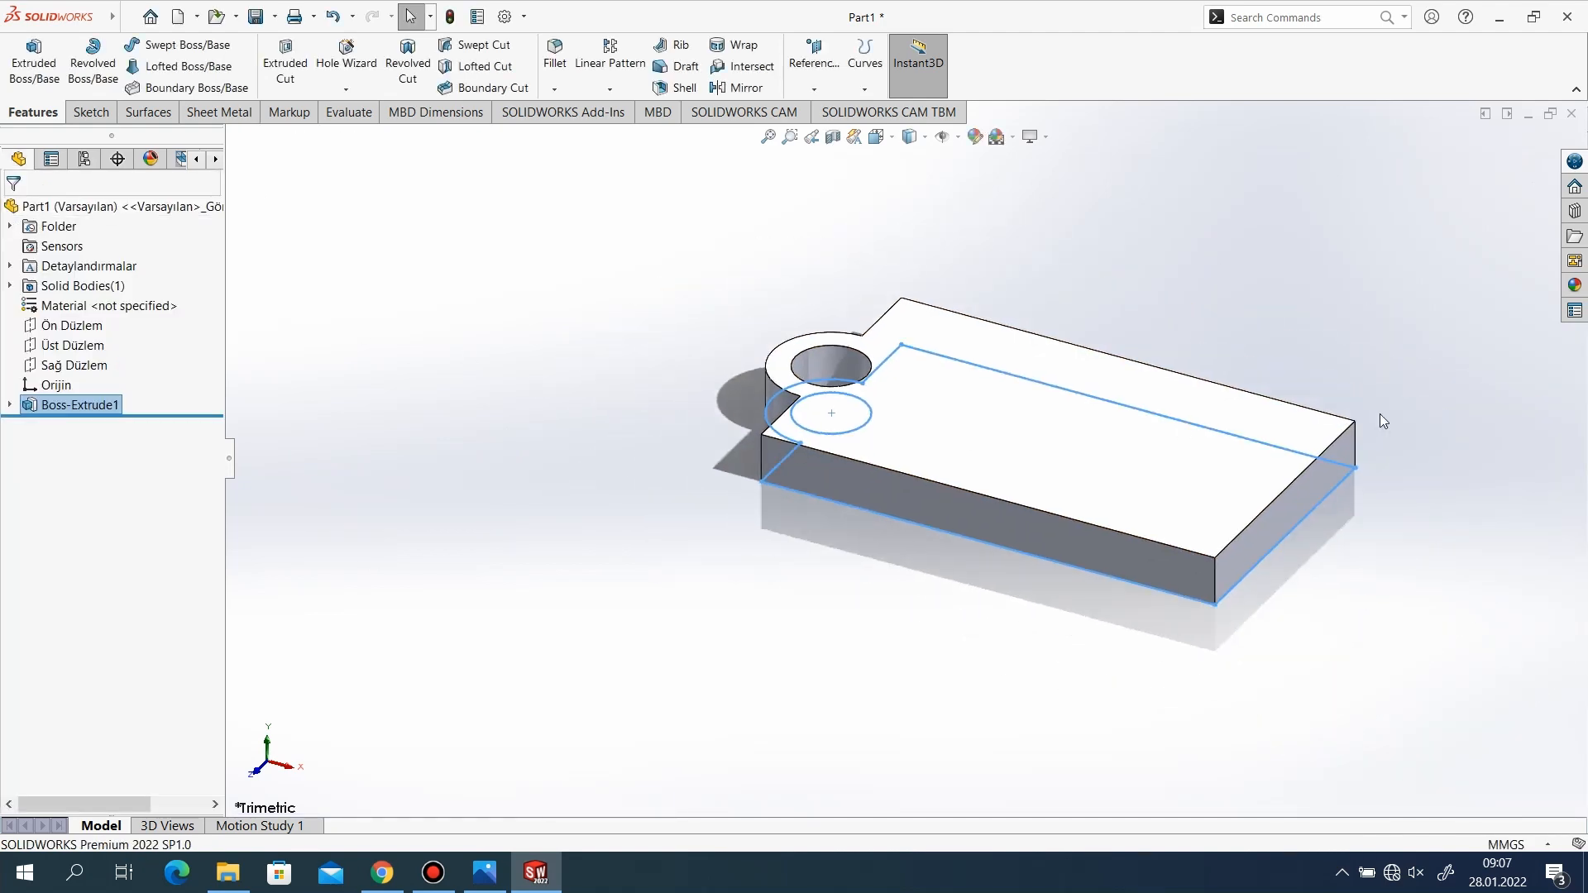
{"action": "scroll", "coordinate": [1380, 413], "scroll_direction": "down", "scroll_amount": 1}
{"action": "middle_click_drag", "start_coordinate": [1106, 486], "coordinate": [1183, 579]}
{"action": "scroll", "coordinate": [614, 460], "scroll_direction": "up", "scroll_amount": 1}
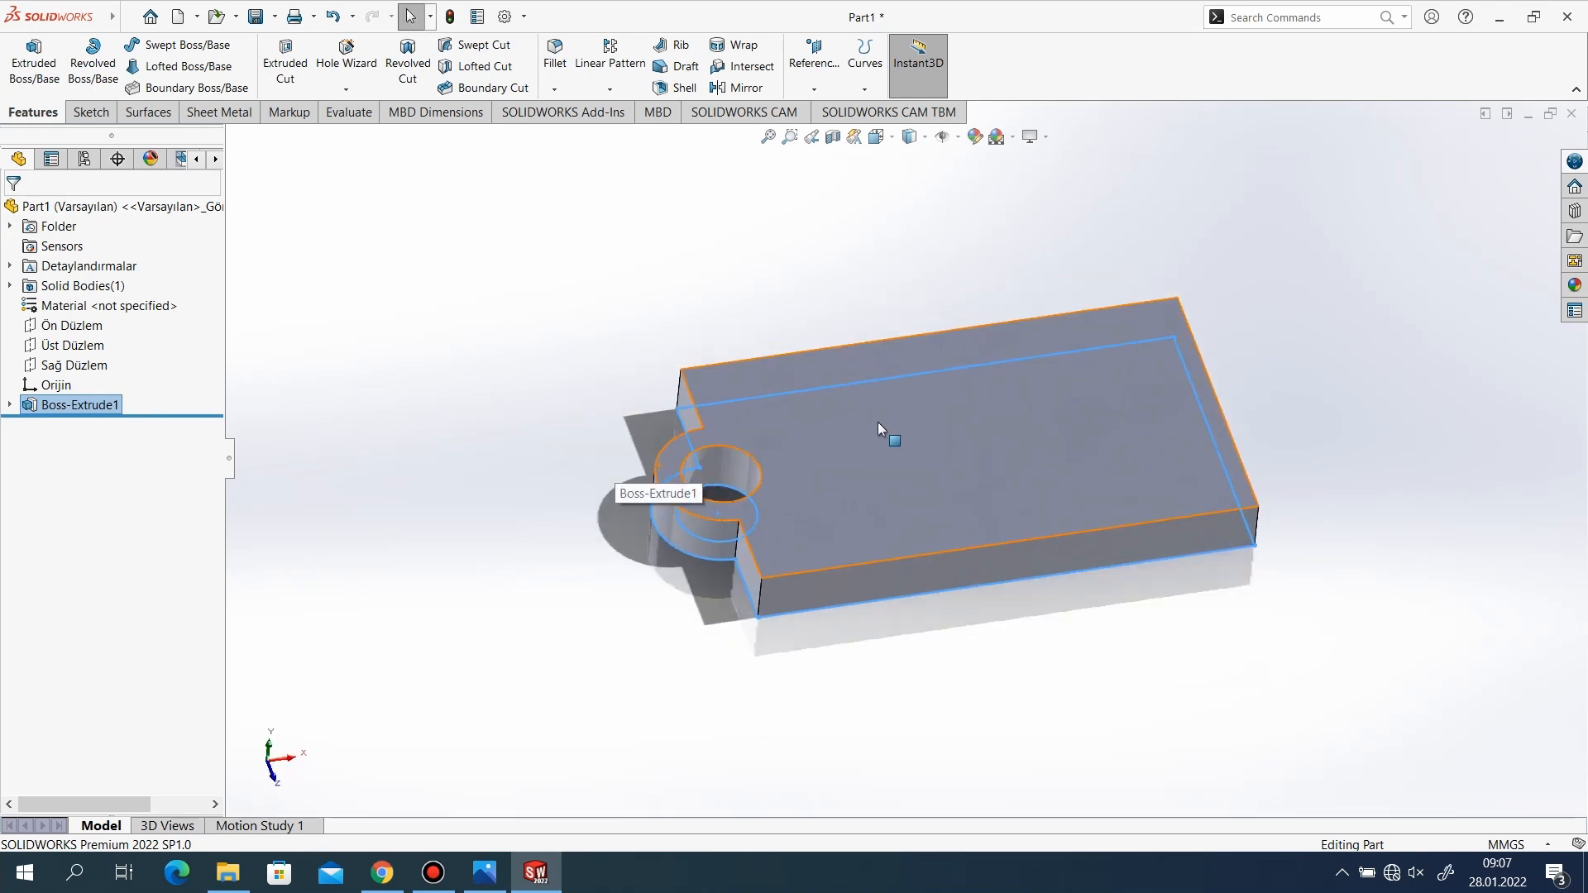
{"action": "left_click", "coordinate": [1013, 137]}
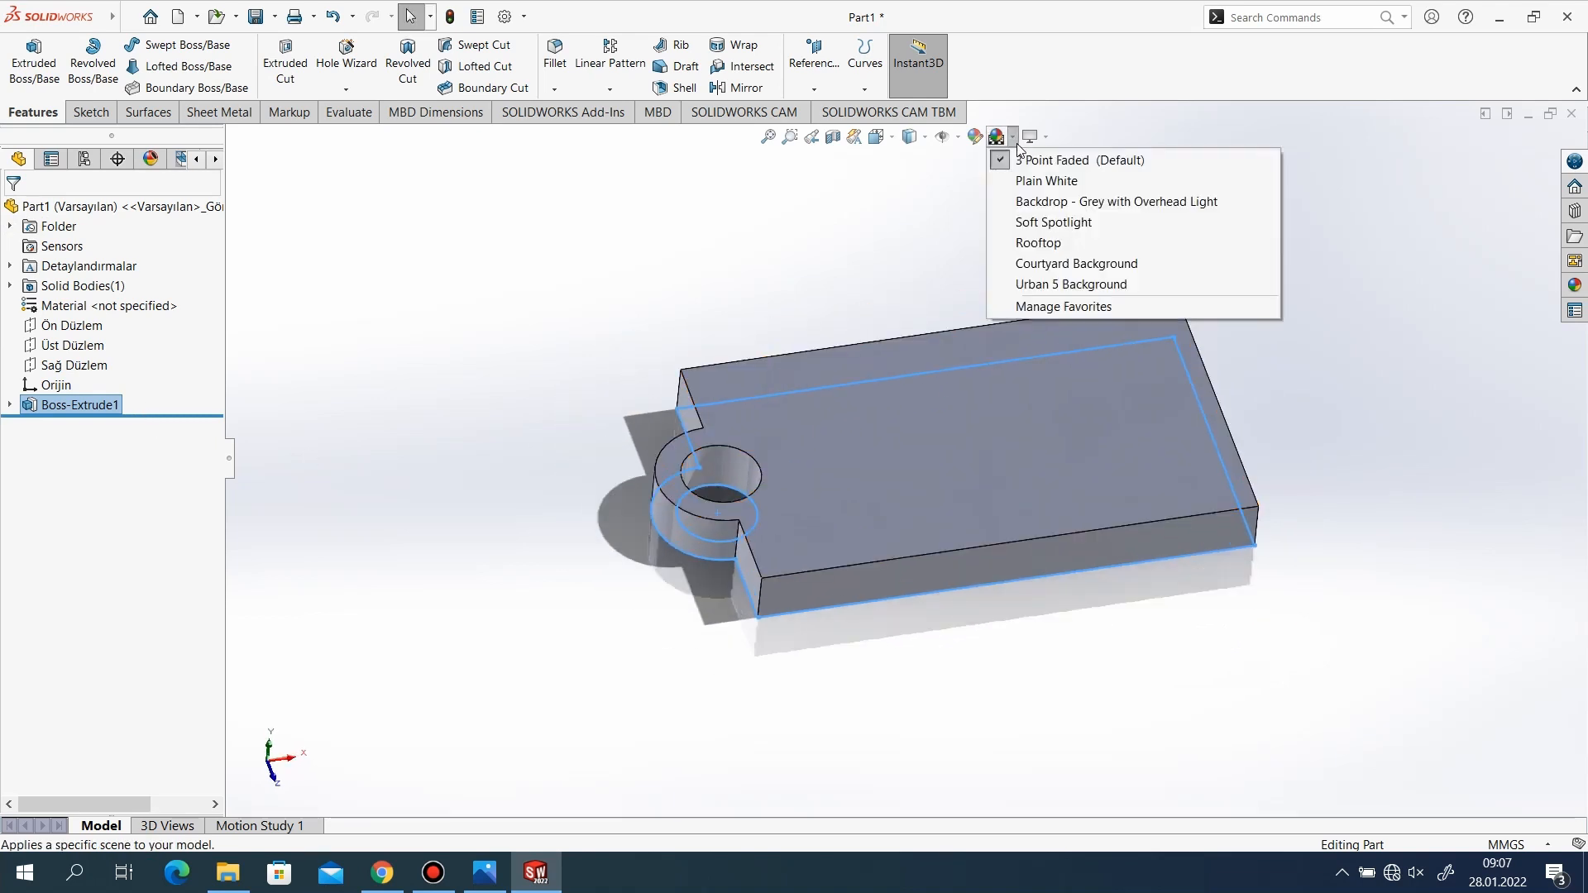
{"action": "left_click", "coordinate": [1026, 180]}
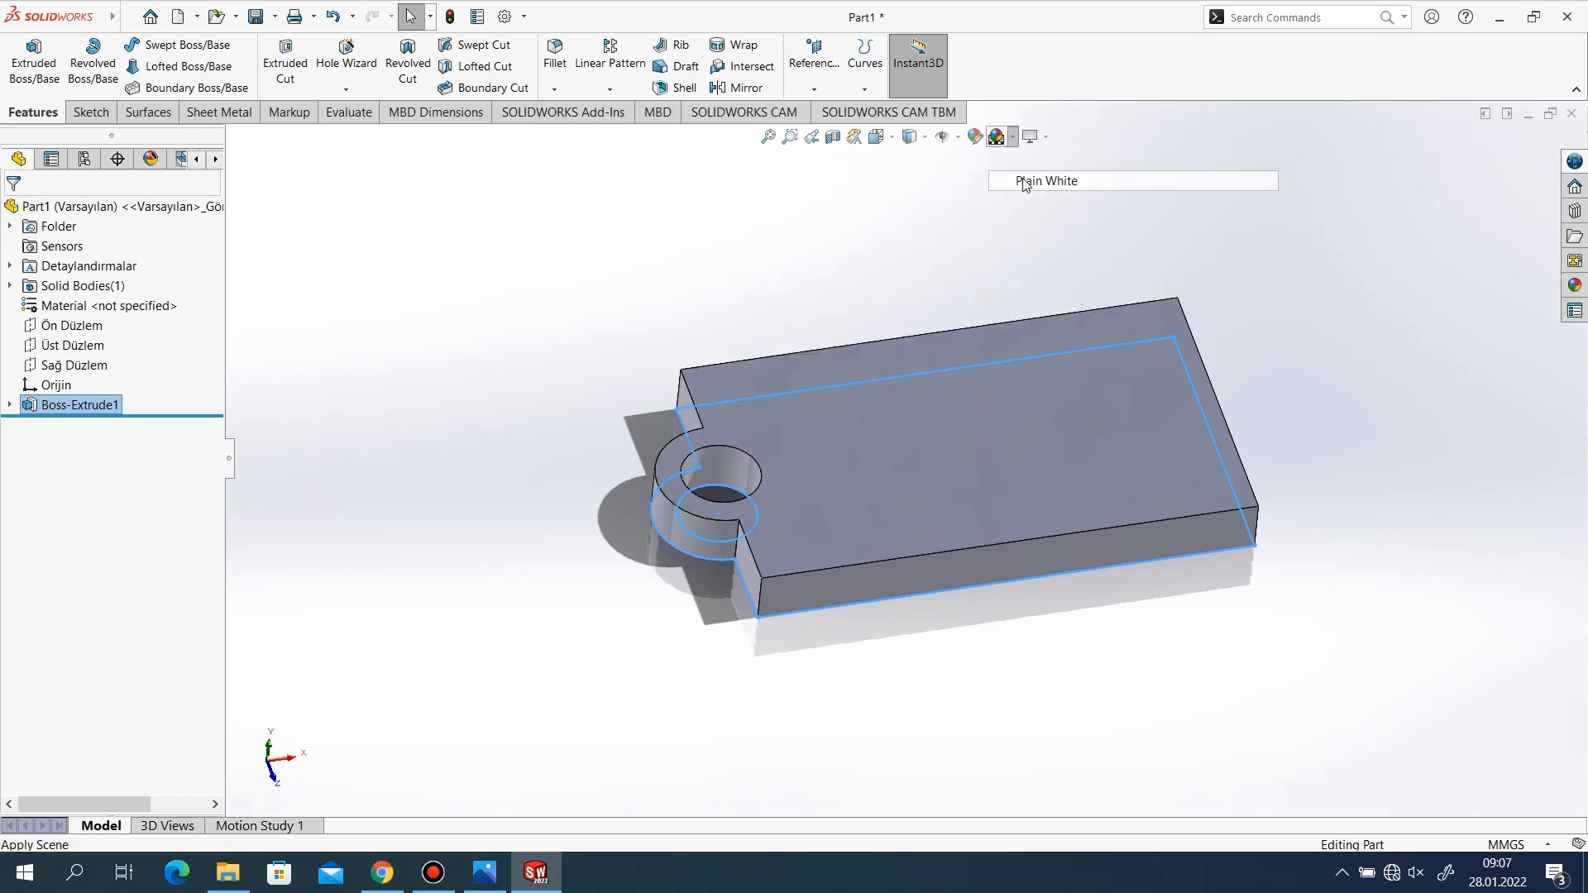
Turn off RealView Graphics and Shadows In Shaded Mode in the view settings.
{"action": "scroll", "coordinate": [827, 446], "scroll_direction": "up", "scroll_amount": 1}
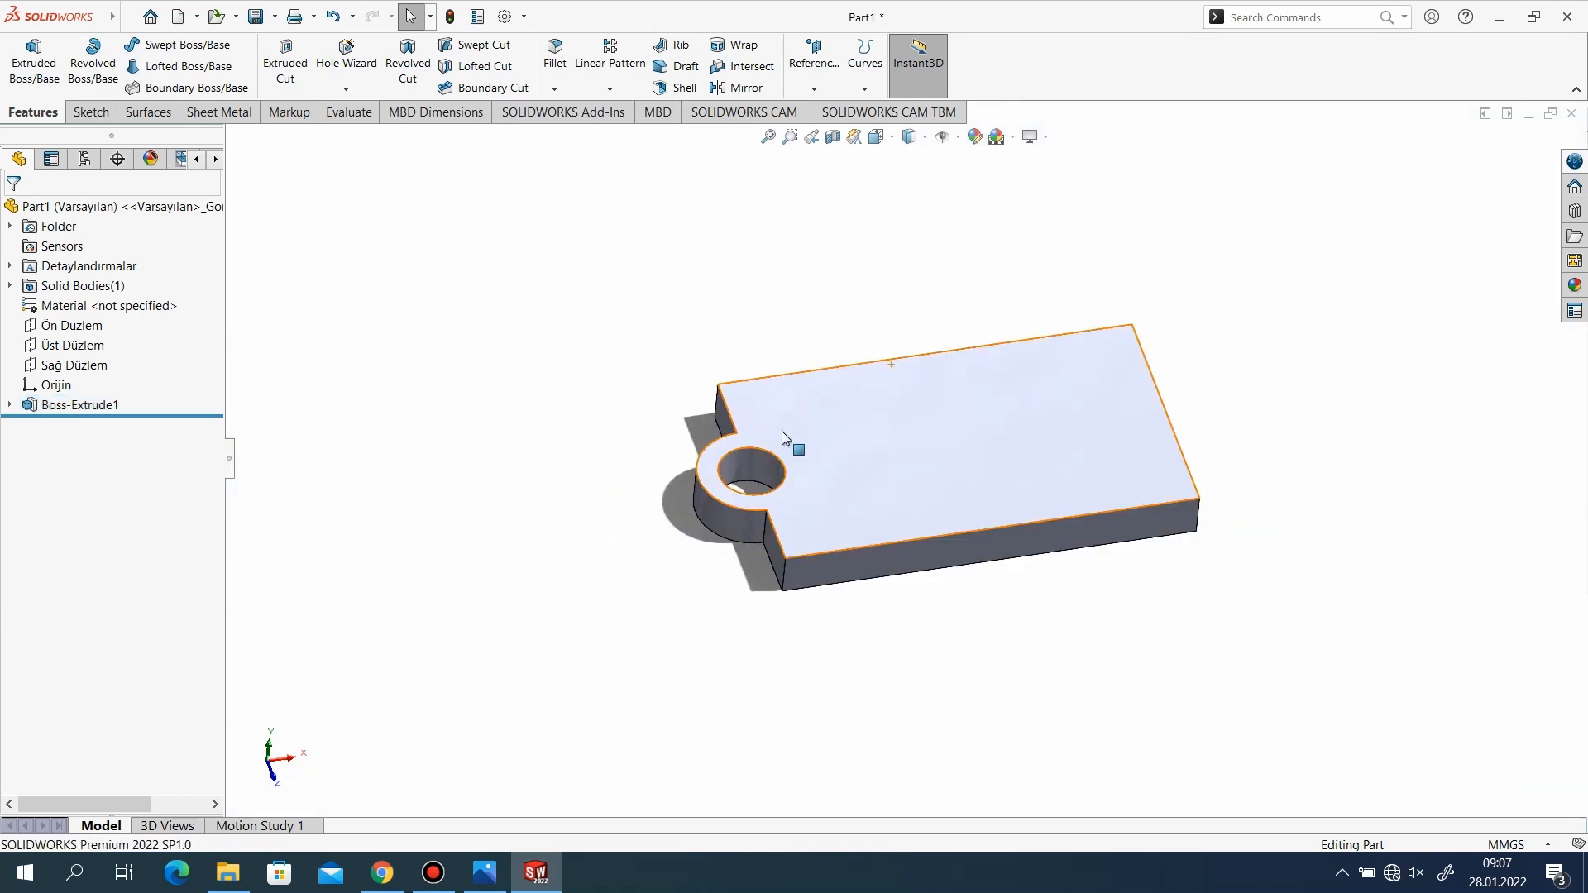
{"action": "left_click", "coordinate": [1013, 138]}
{"action": "left_click", "coordinate": [1033, 137]}
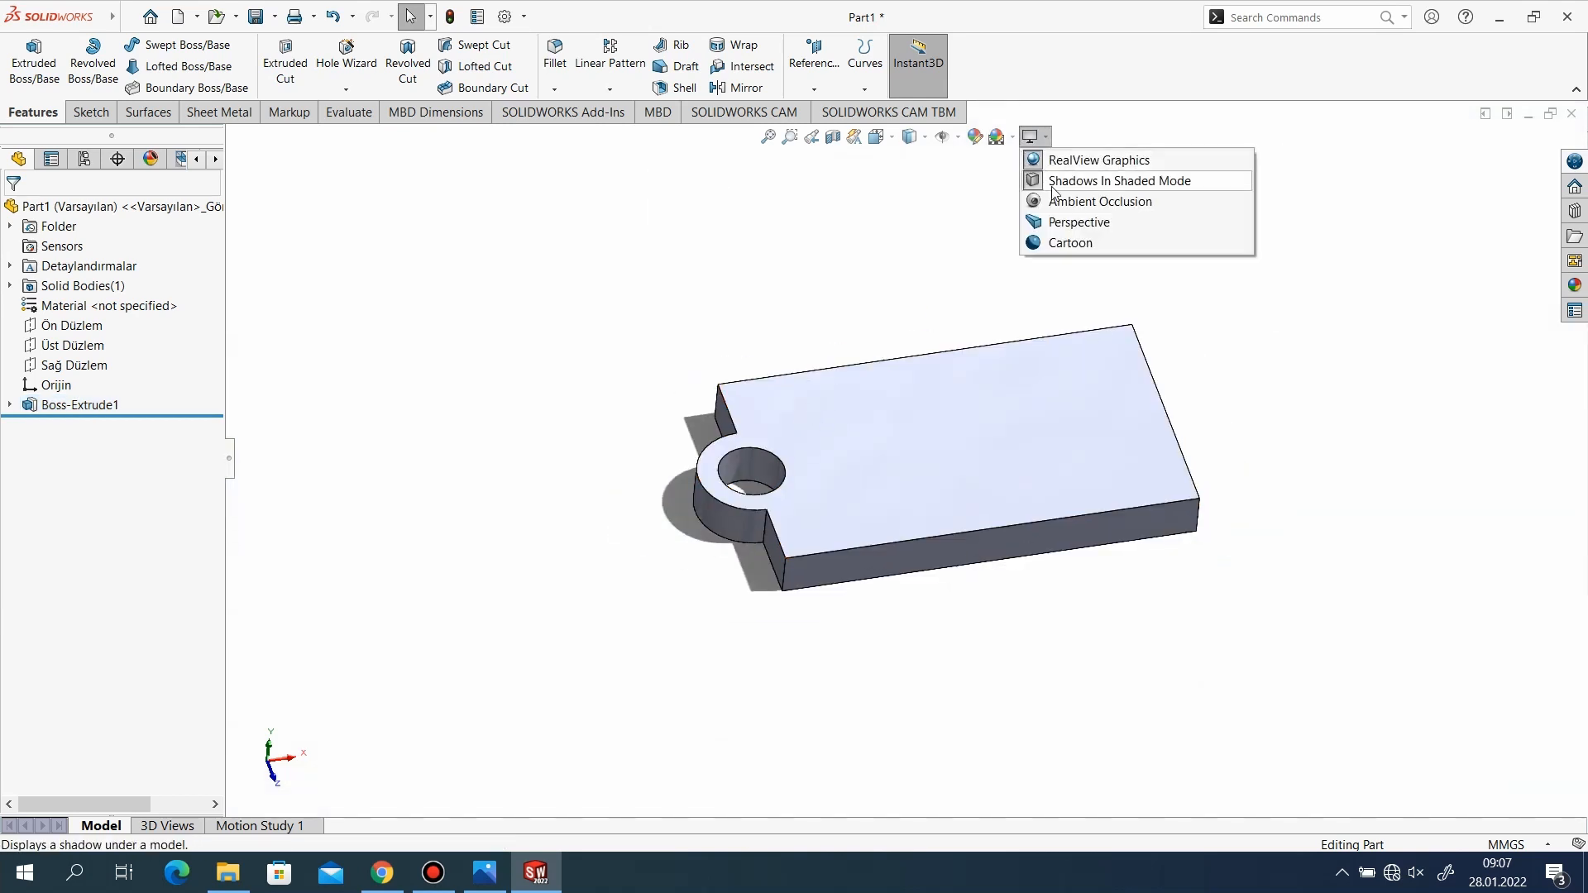
{"action": "left_click", "coordinate": [1059, 160]}
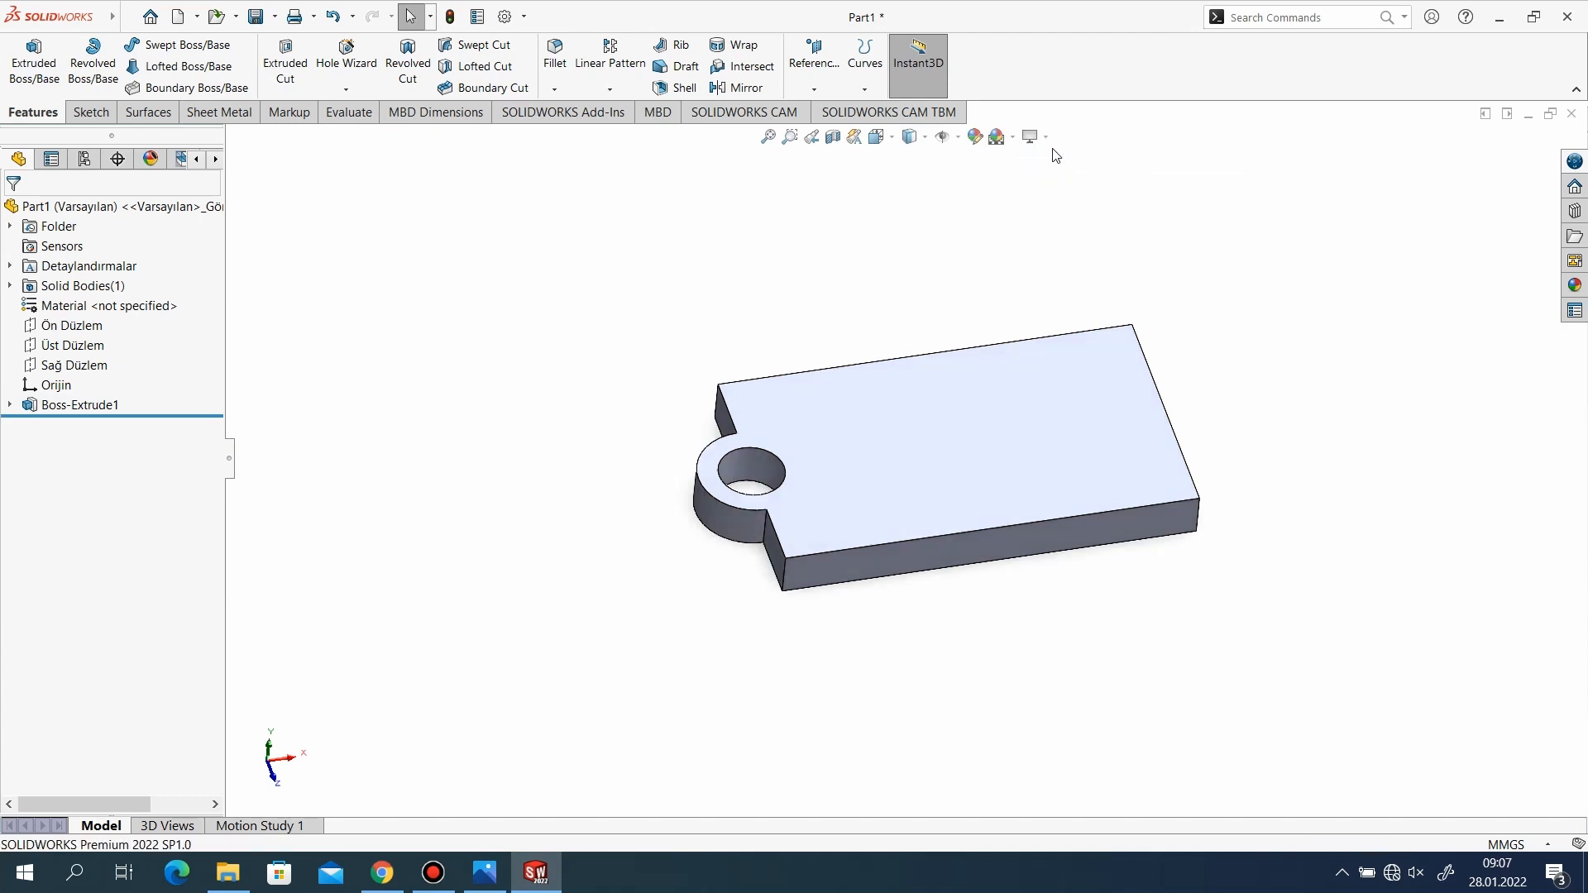
{"action": "left_click", "coordinate": [1043, 137]}
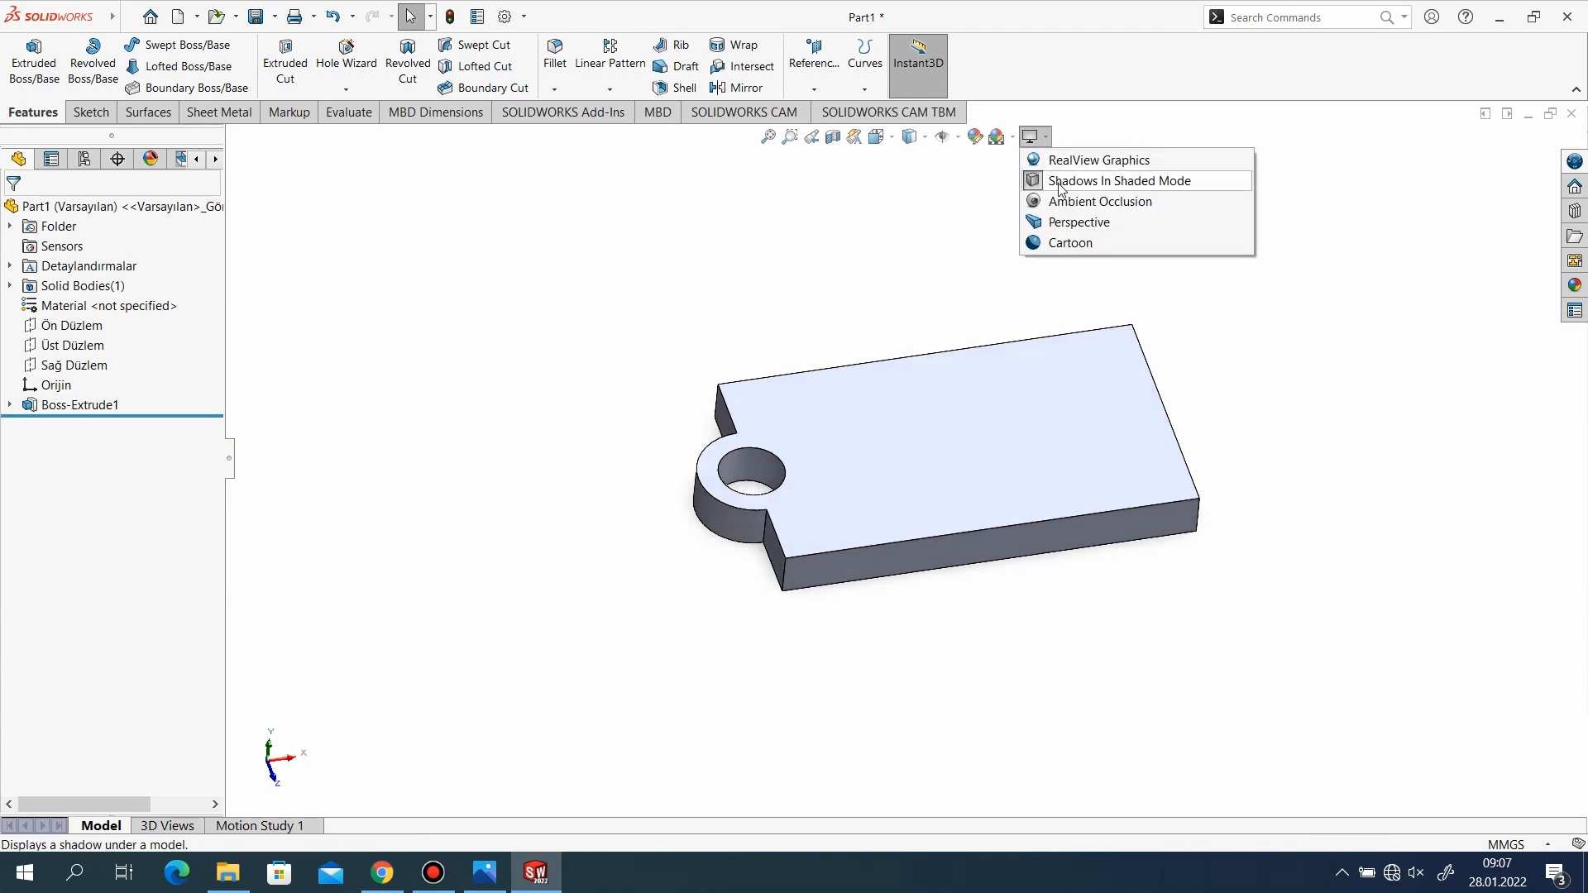
{"action": "left_click", "coordinate": [1062, 184]}
{"action": "middle_click_drag", "start_coordinate": [918, 281], "coordinate": [860, 614]}
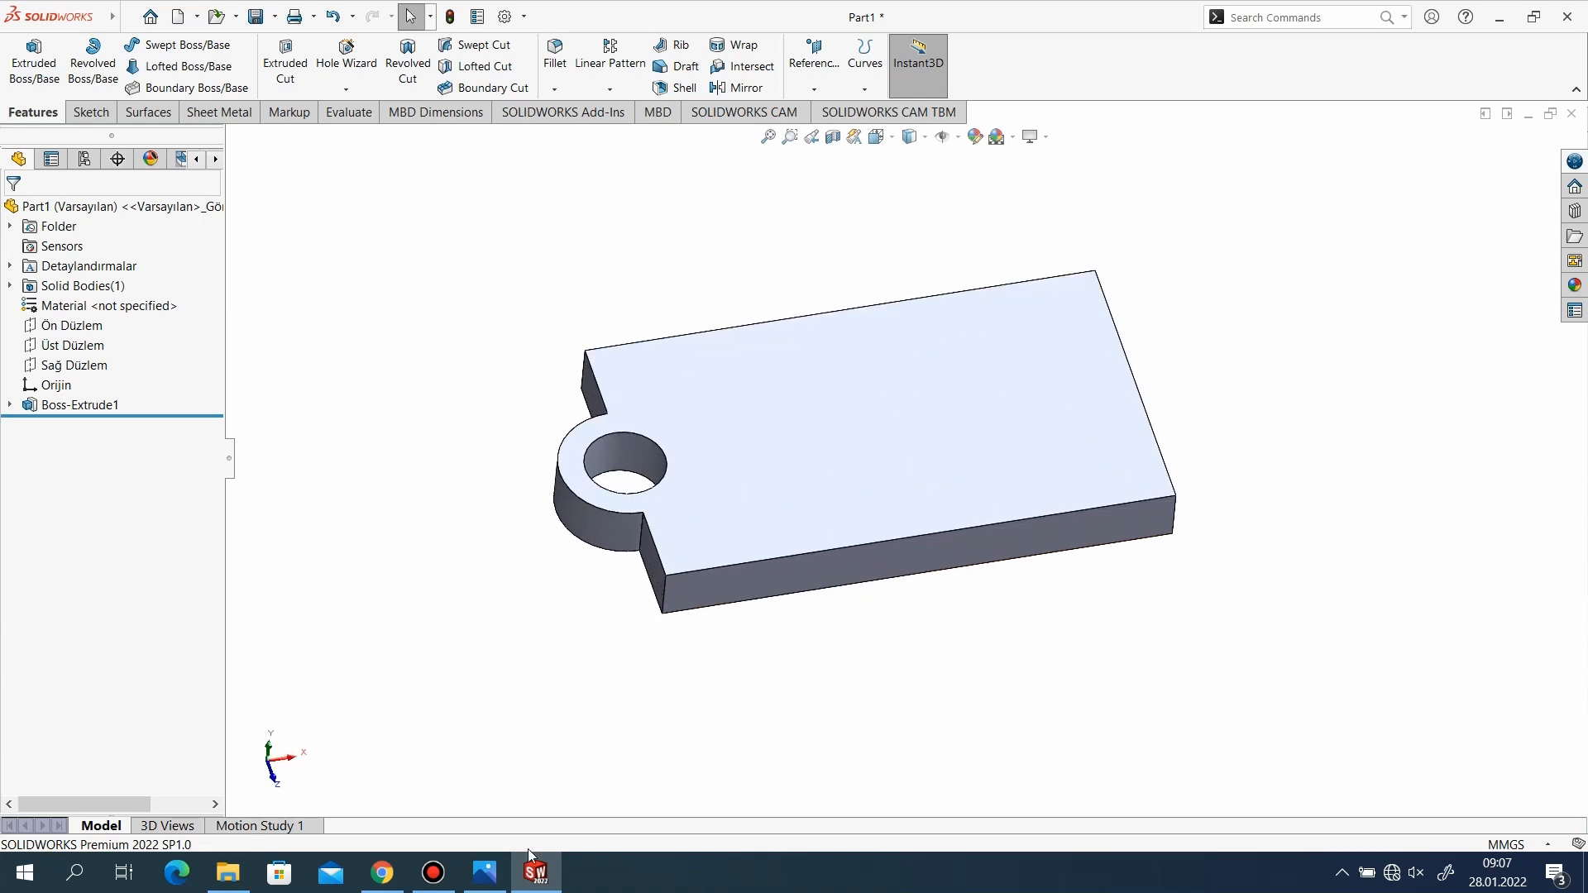
Check the reference drawing and start a new sketch on the base's long front side face.
{"action": "left_click", "coordinate": [484, 873]}
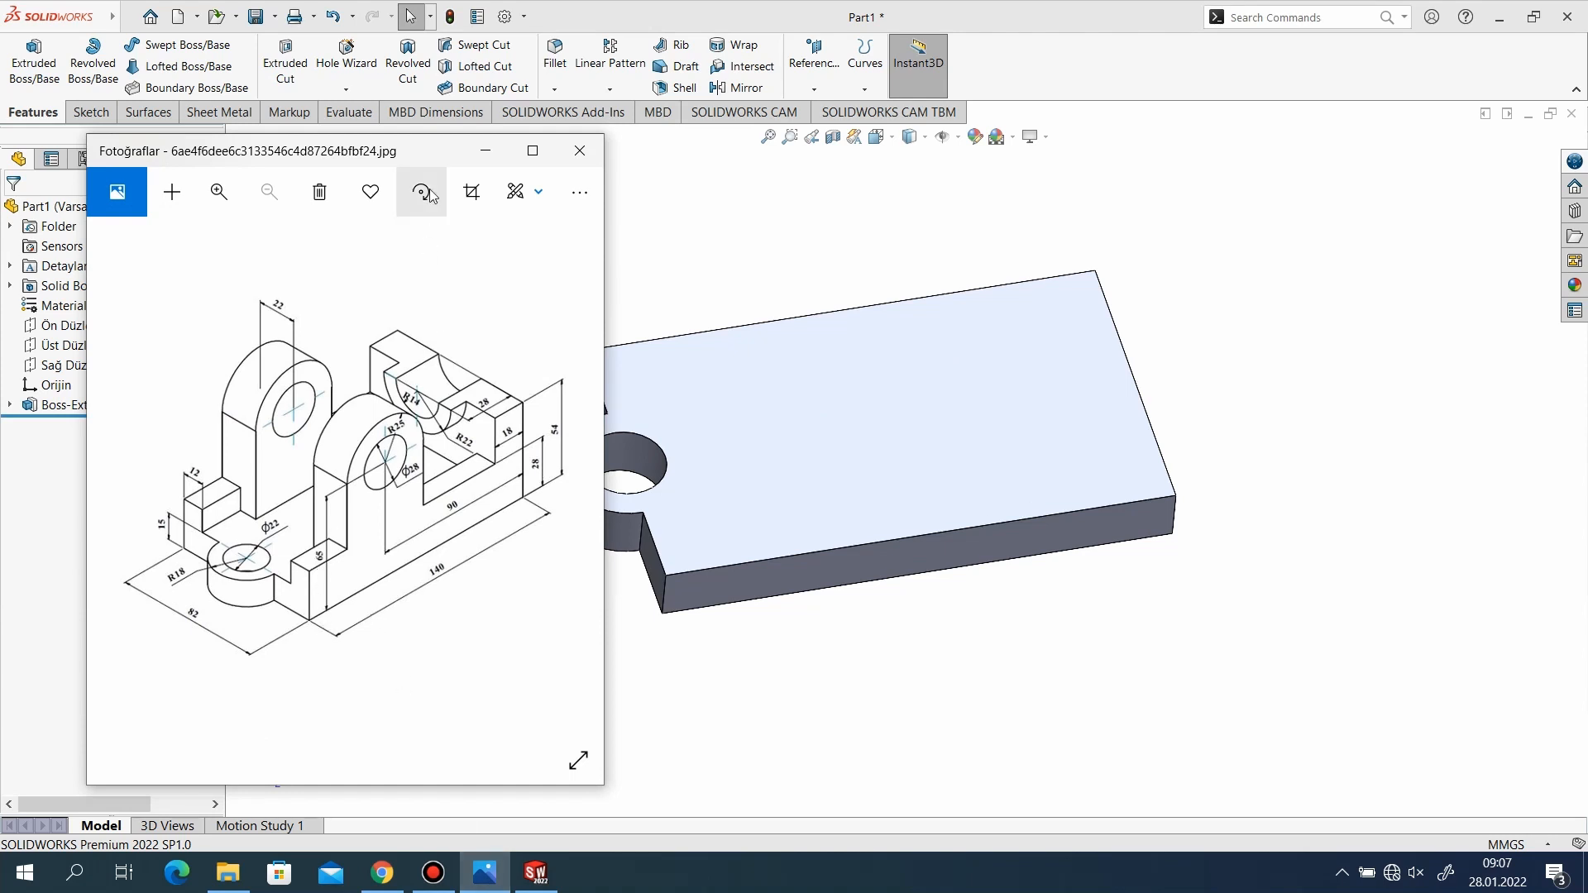
{"action": "left_click", "coordinate": [485, 151]}
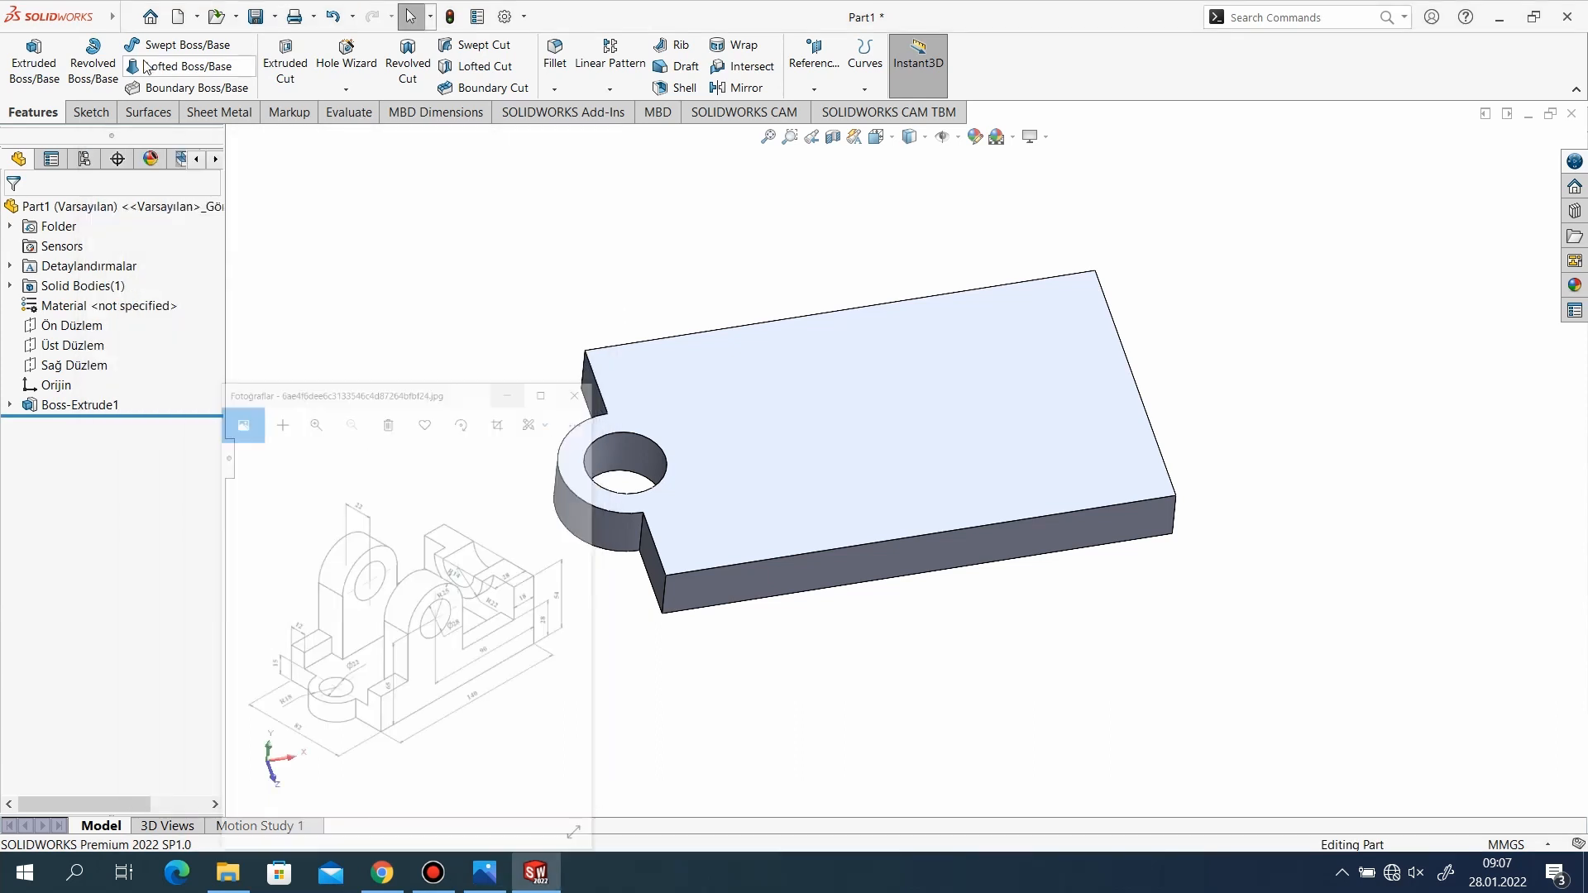
{"action": "left_click", "coordinate": [81, 114]}
{"action": "left_click", "coordinate": [25, 74]}
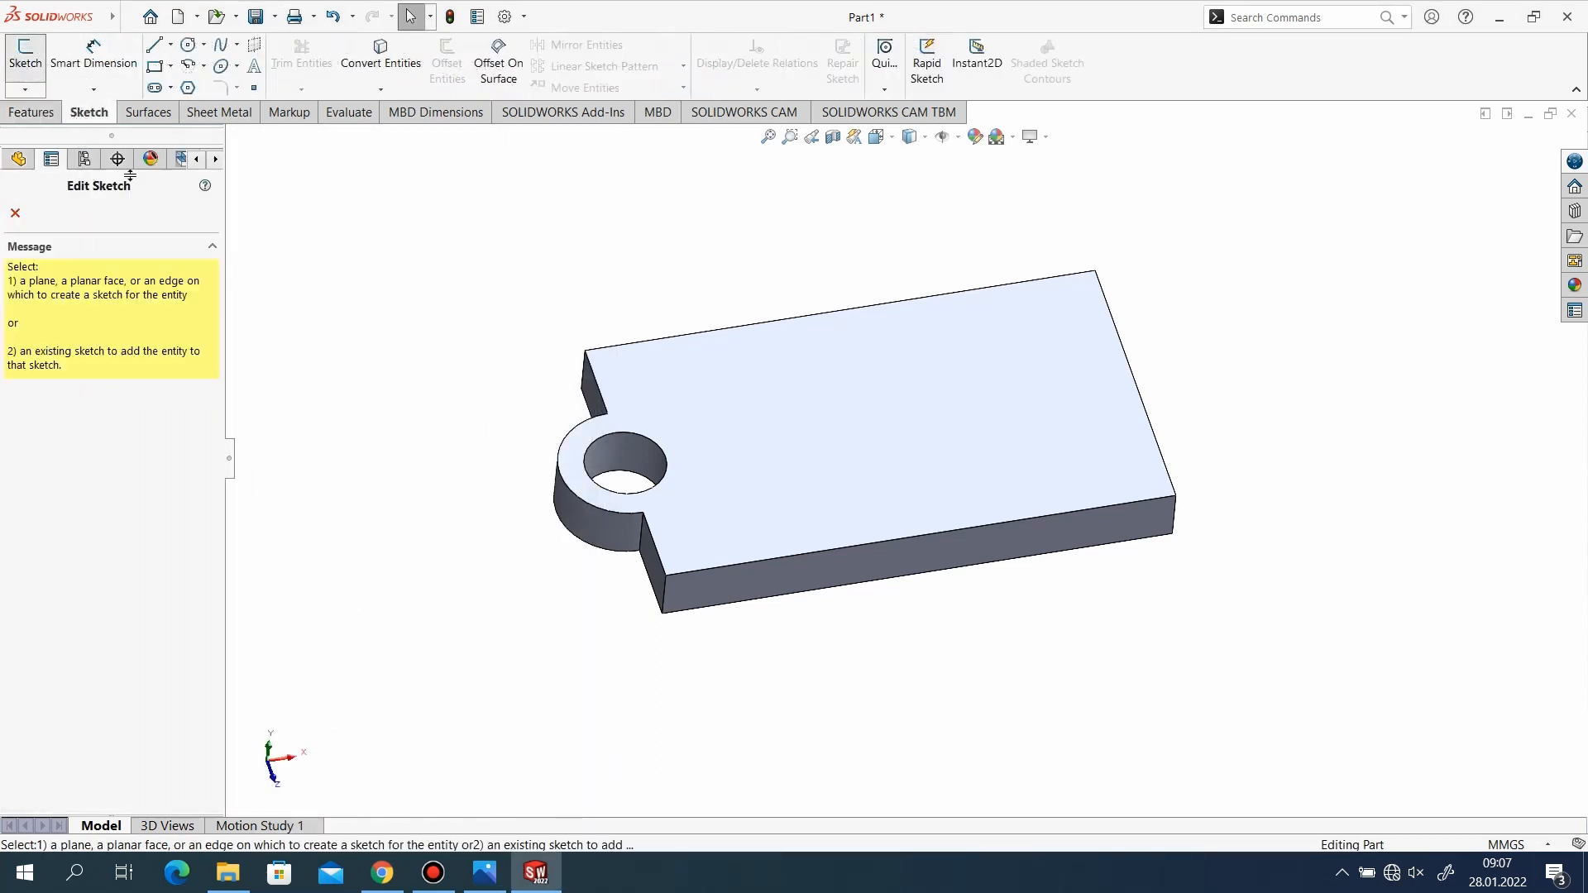
{"action": "left_click", "coordinate": [702, 585]}
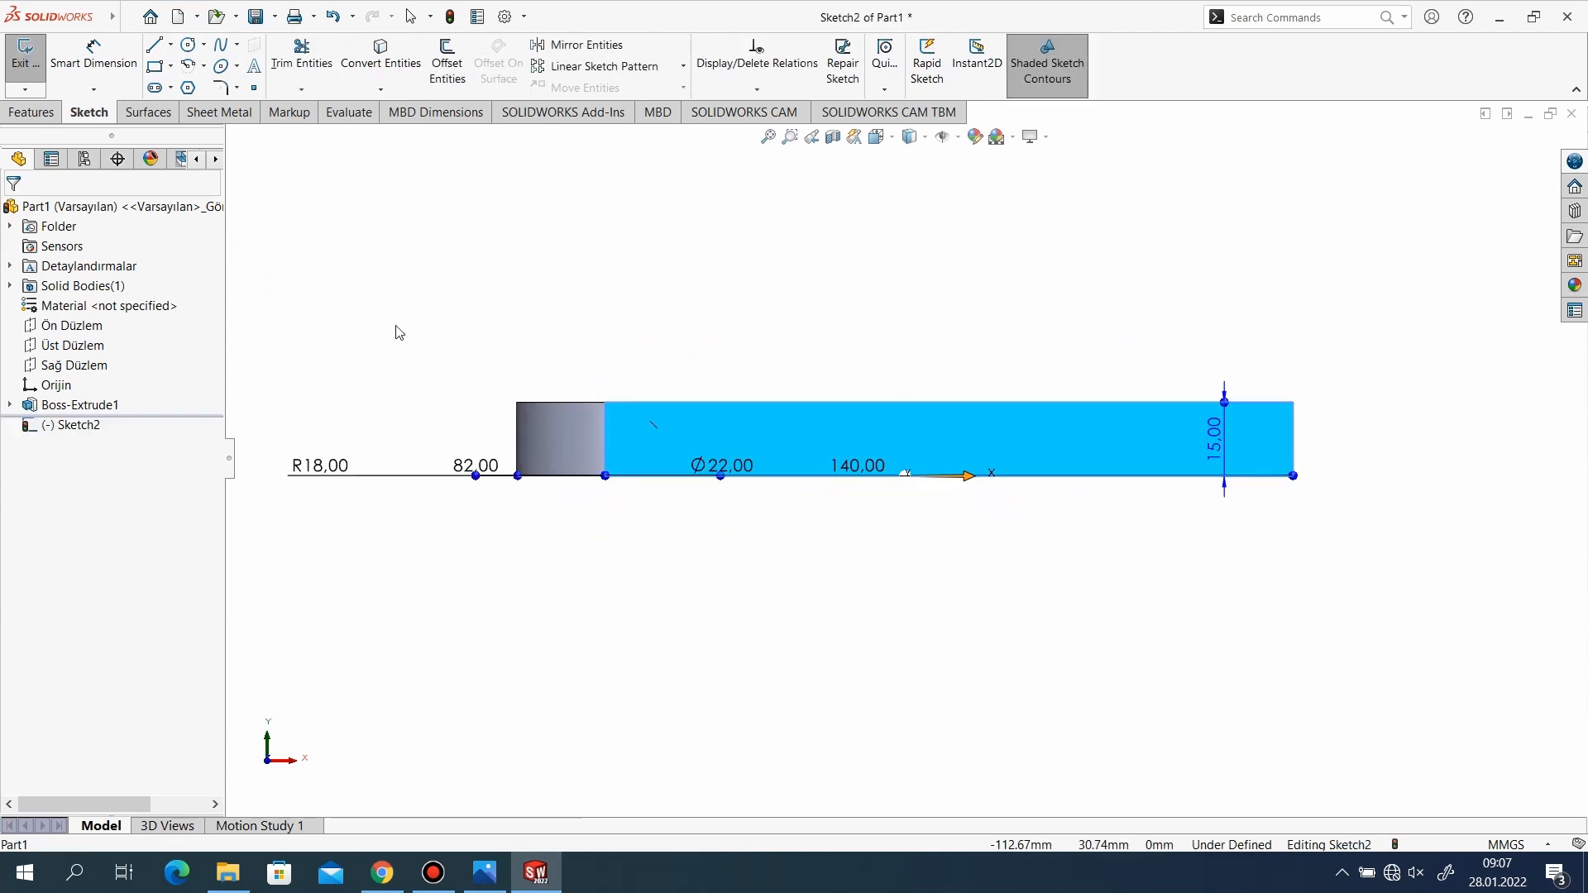
Draw connected lines from the base face's lower-left corner: about 38 mm up, 38 mm horizontally inward and 14 mm up.
{"action": "left_click", "coordinate": [154, 47]}
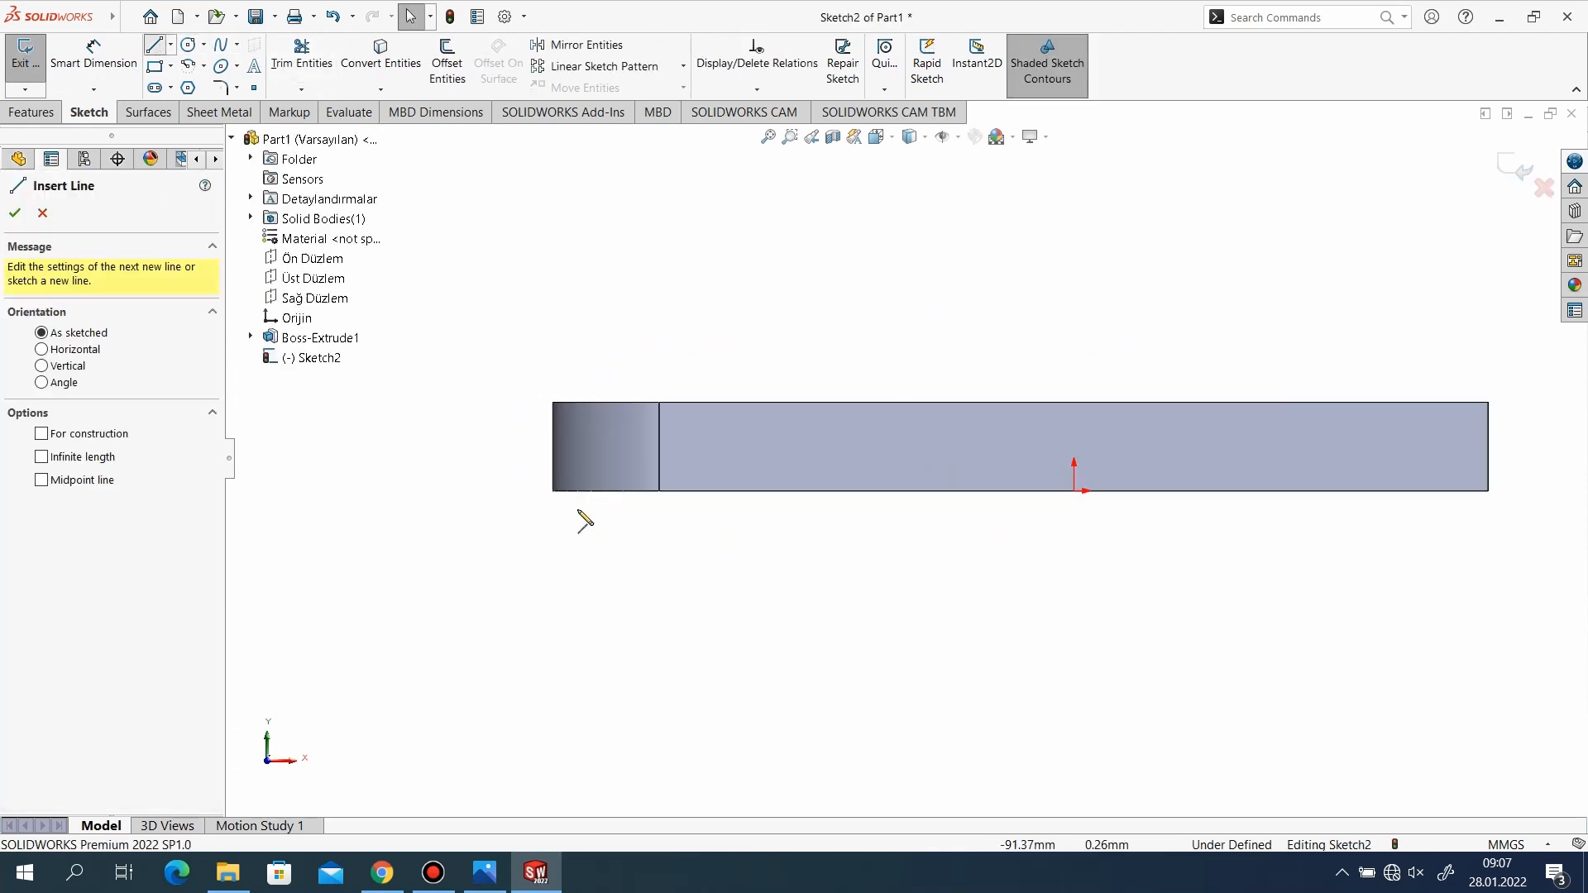
{"action": "left_click", "coordinate": [660, 491]}
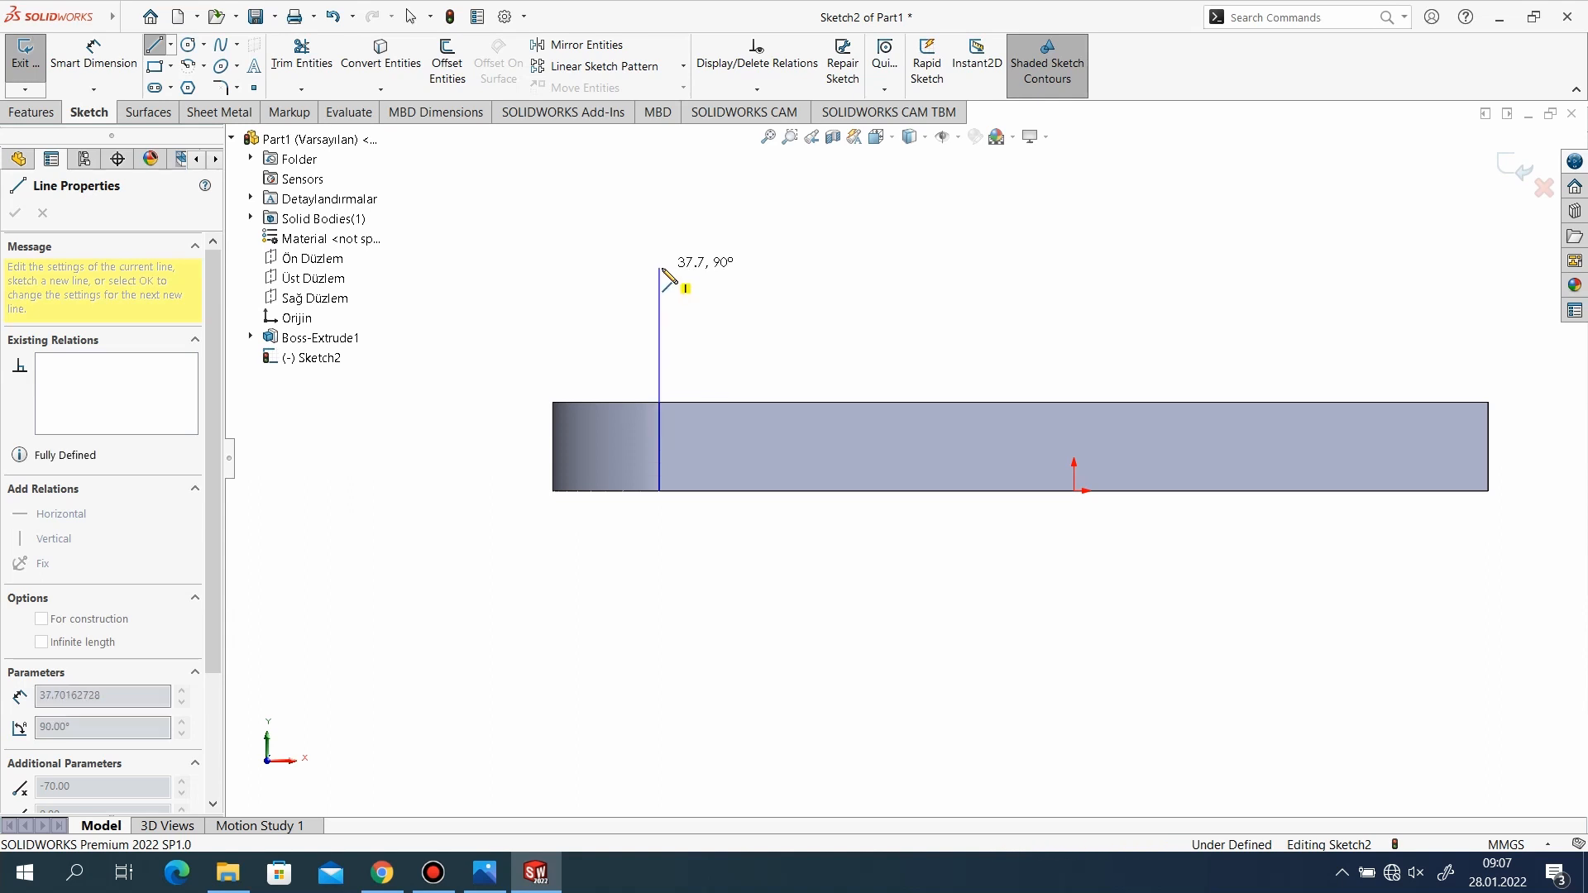
{"action": "left_click", "coordinate": [659, 267]}
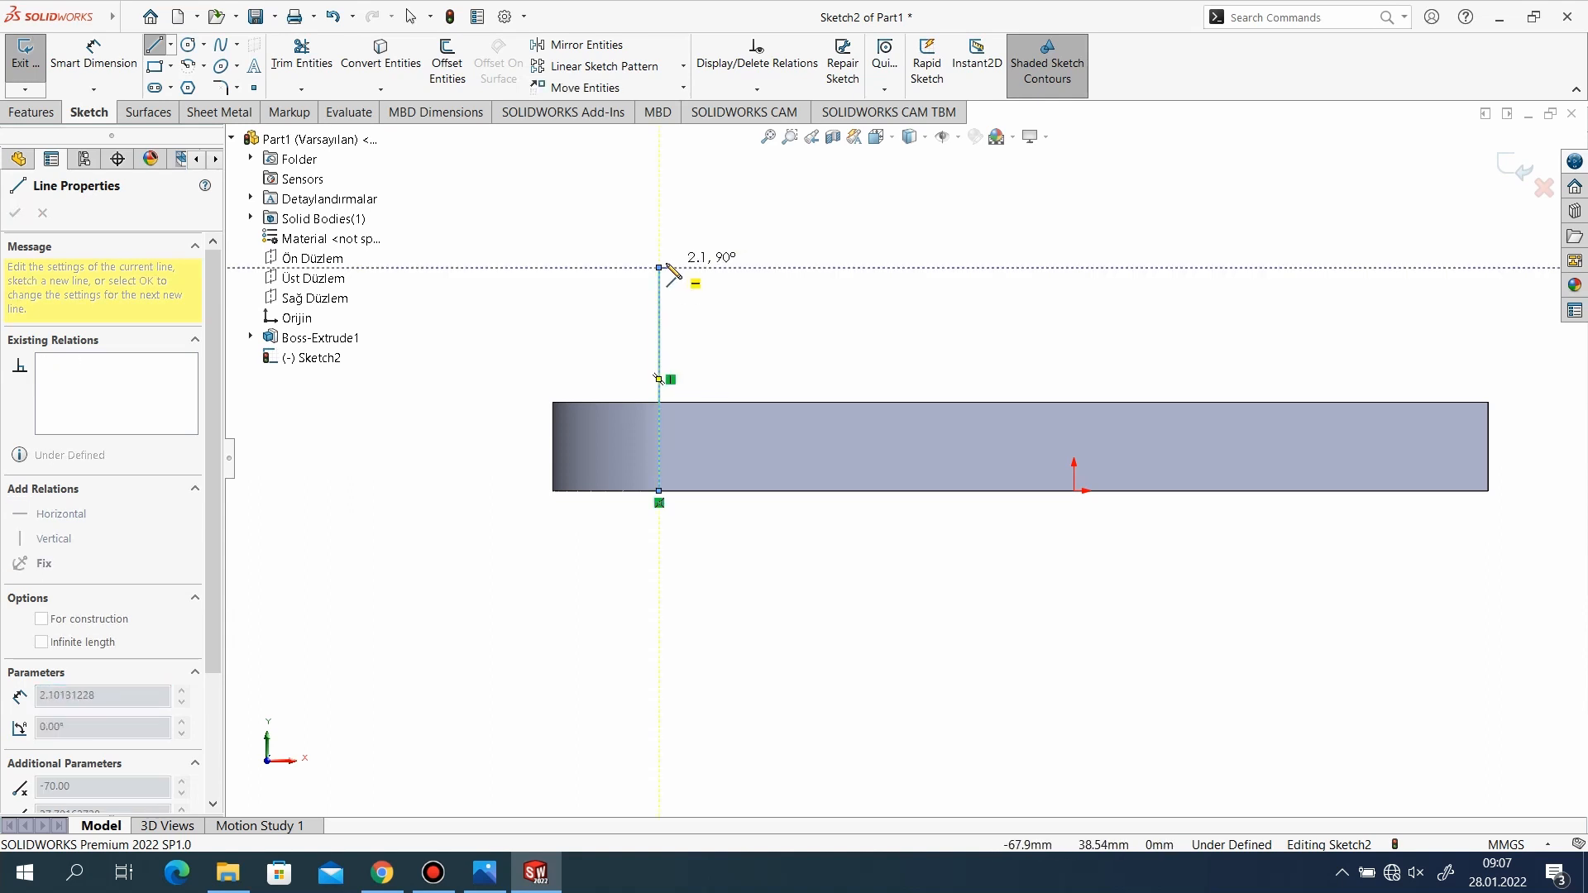
{"action": "left_click", "coordinate": [887, 267]}
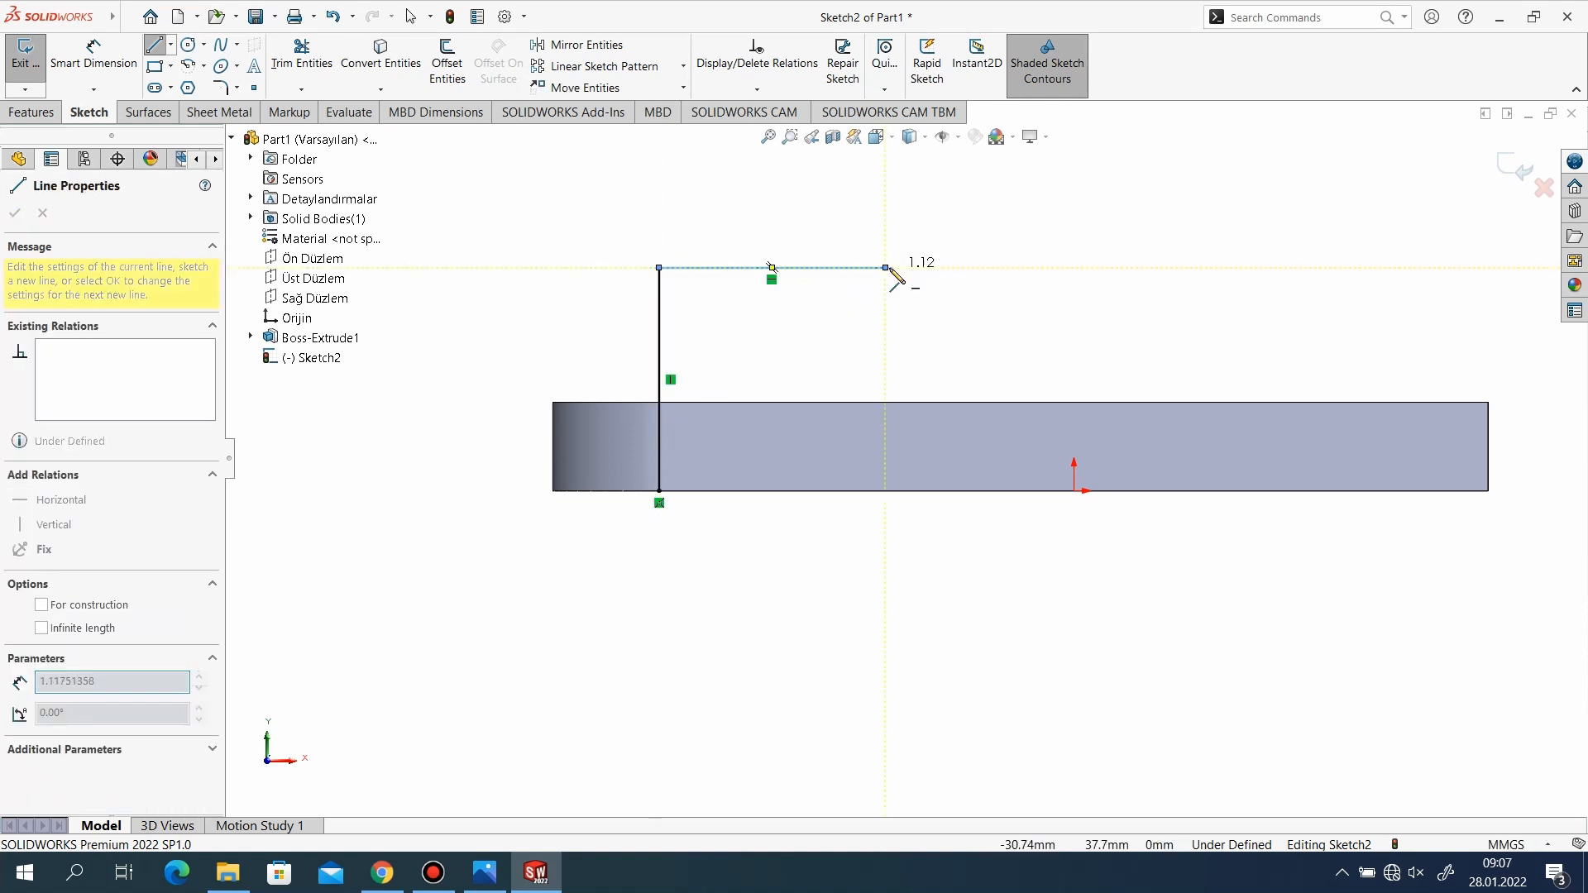
{"action": "double_click", "coordinate": [885, 182]}
Continue the profile with a tangent semicircular arc of about 10.6 mm radius and a vertical line about 13.5 mm down.
{"action": "scroll", "coordinate": [906, 423], "scroll_direction": "down", "scroll_amount": 3}
{"action": "scroll", "coordinate": [908, 430], "scroll_direction": "up", "scroll_amount": 7}
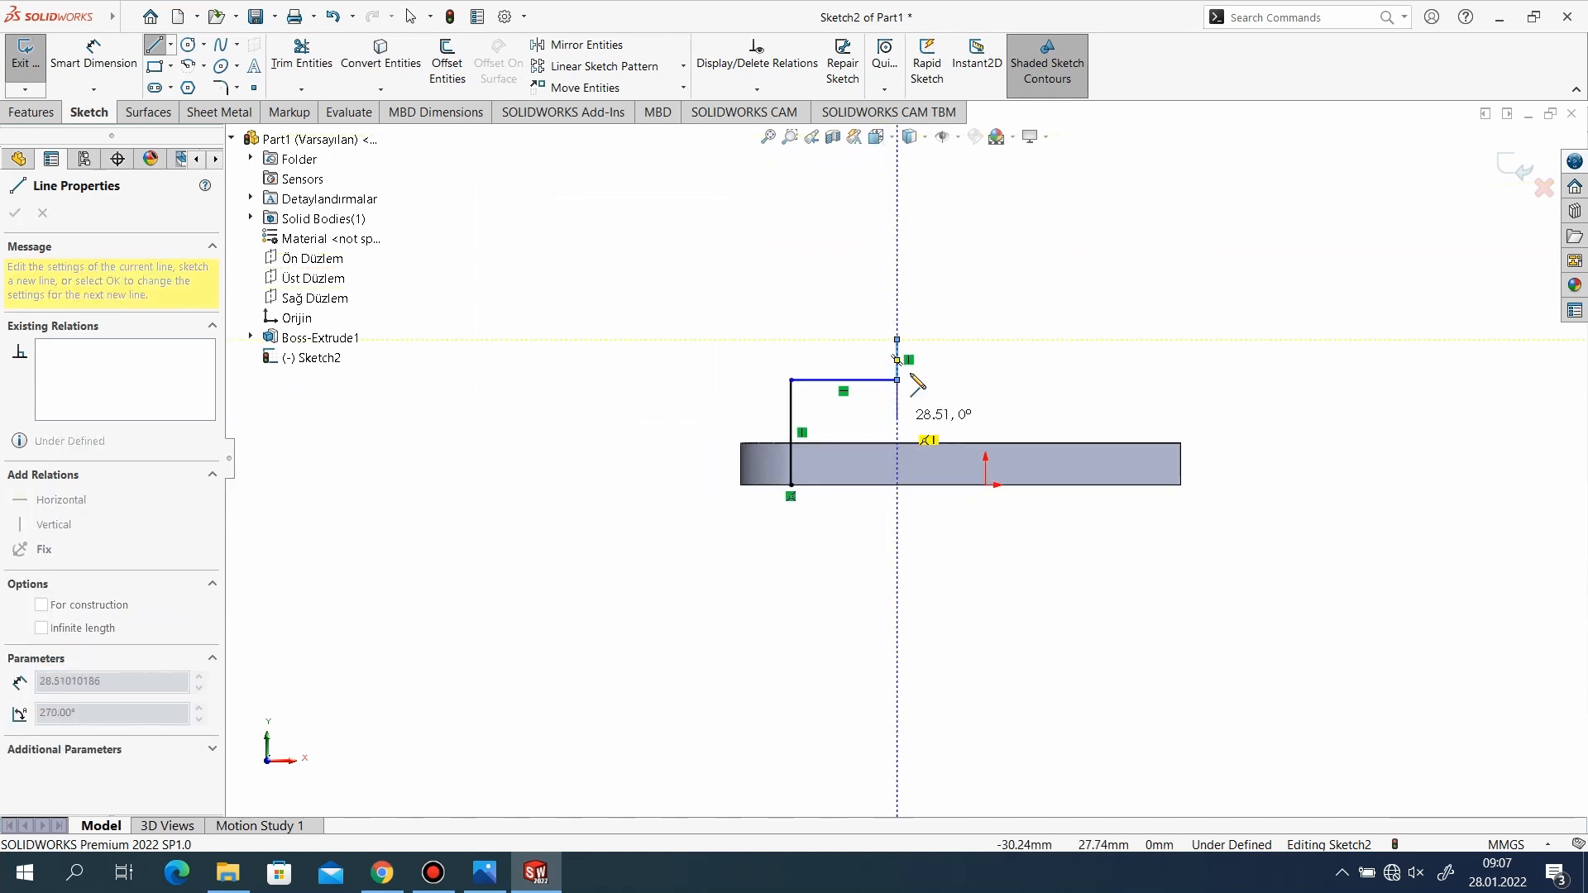
{"action": "scroll", "coordinate": [912, 335], "scroll_direction": "down", "scroll_amount": 3}
{"action": "scroll", "coordinate": [909, 332], "scroll_direction": "down", "scroll_amount": 3}
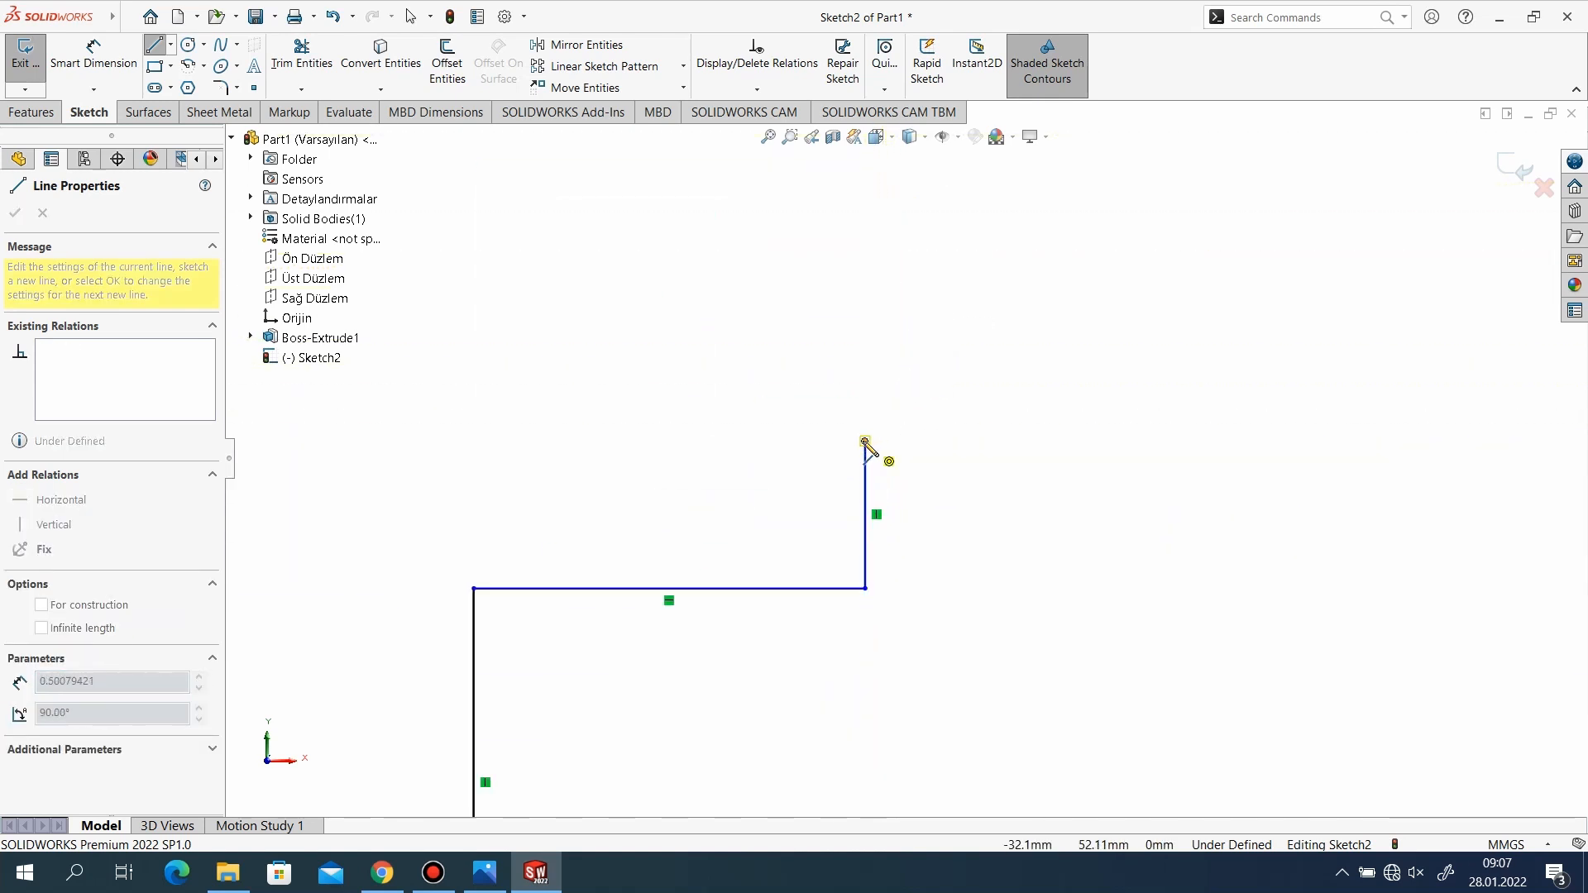
{"action": "left_click", "coordinate": [1085, 443]}
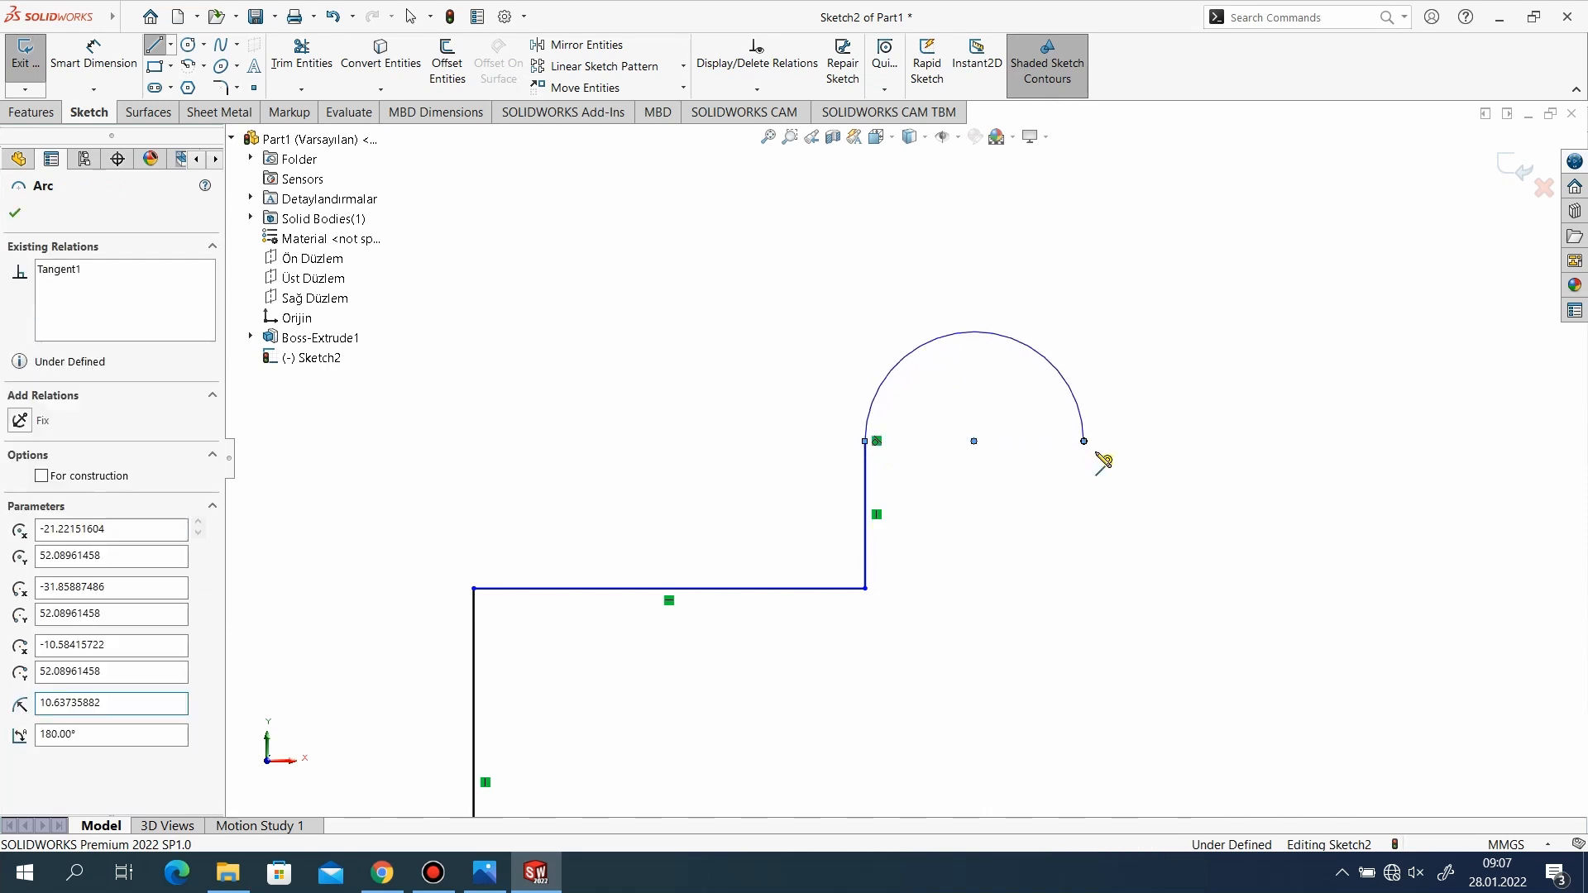
{"action": "left_click", "coordinate": [1083, 581]}
Continue the profile with a horizontal line about 79 mm long and a line about 23.6 mm down to the base's upper-right corner.
{"action": "scroll", "coordinate": [1044, 423], "scroll_direction": "down", "scroll_amount": 3}
{"action": "scroll", "coordinate": [1037, 532], "scroll_direction": "up", "scroll_amount": 4}
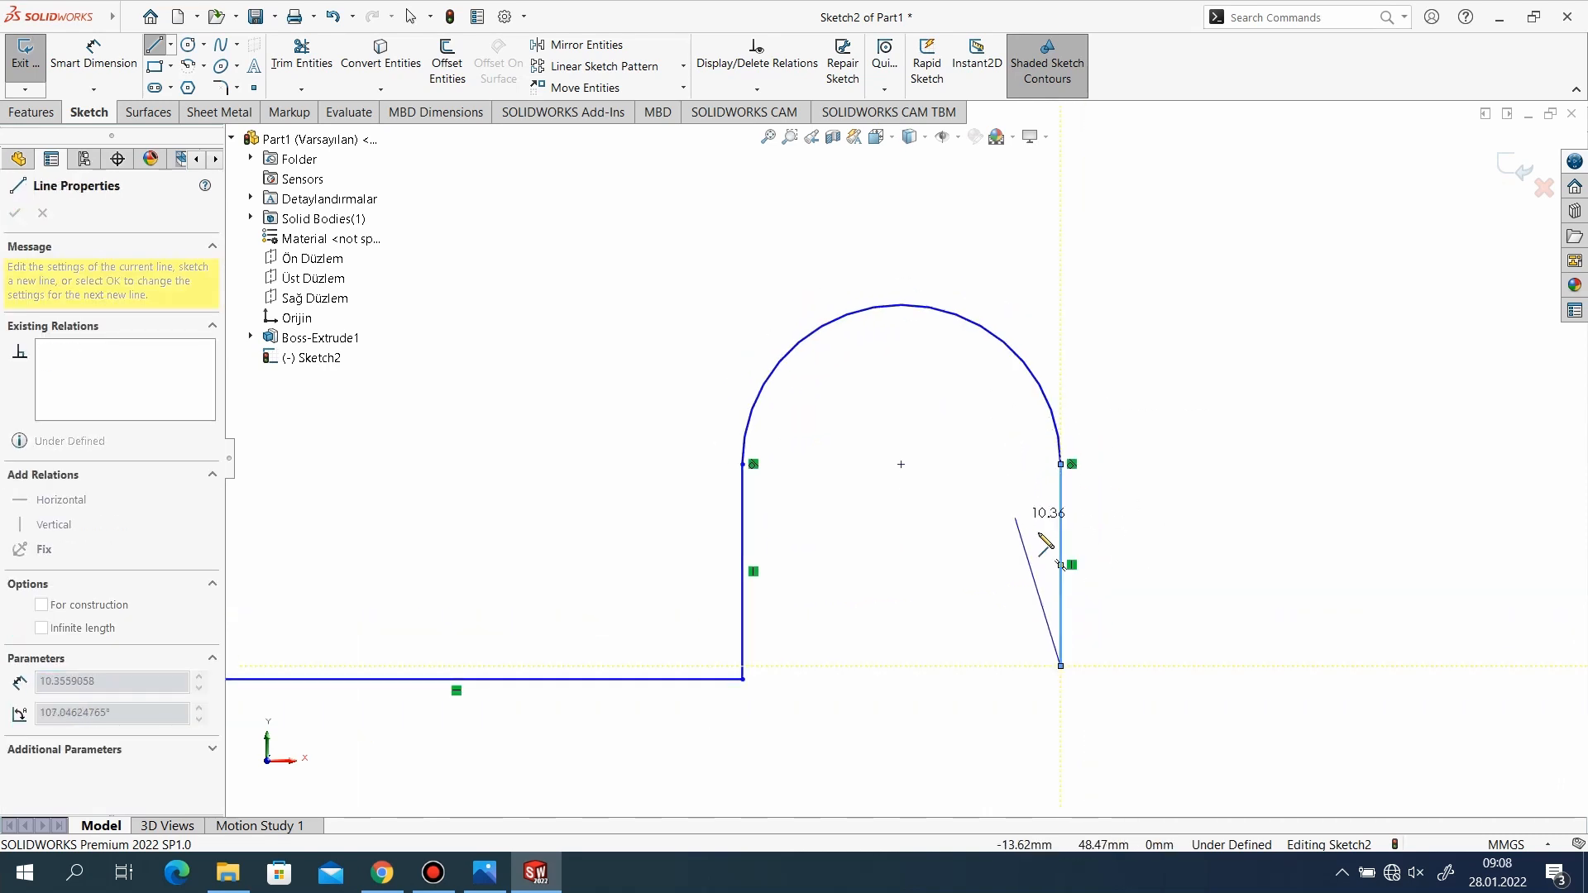
{"action": "scroll", "coordinate": [996, 546], "scroll_direction": "down", "scroll_amount": 3}
{"action": "scroll", "coordinate": [1067, 583], "scroll_direction": "up", "scroll_amount": 7}
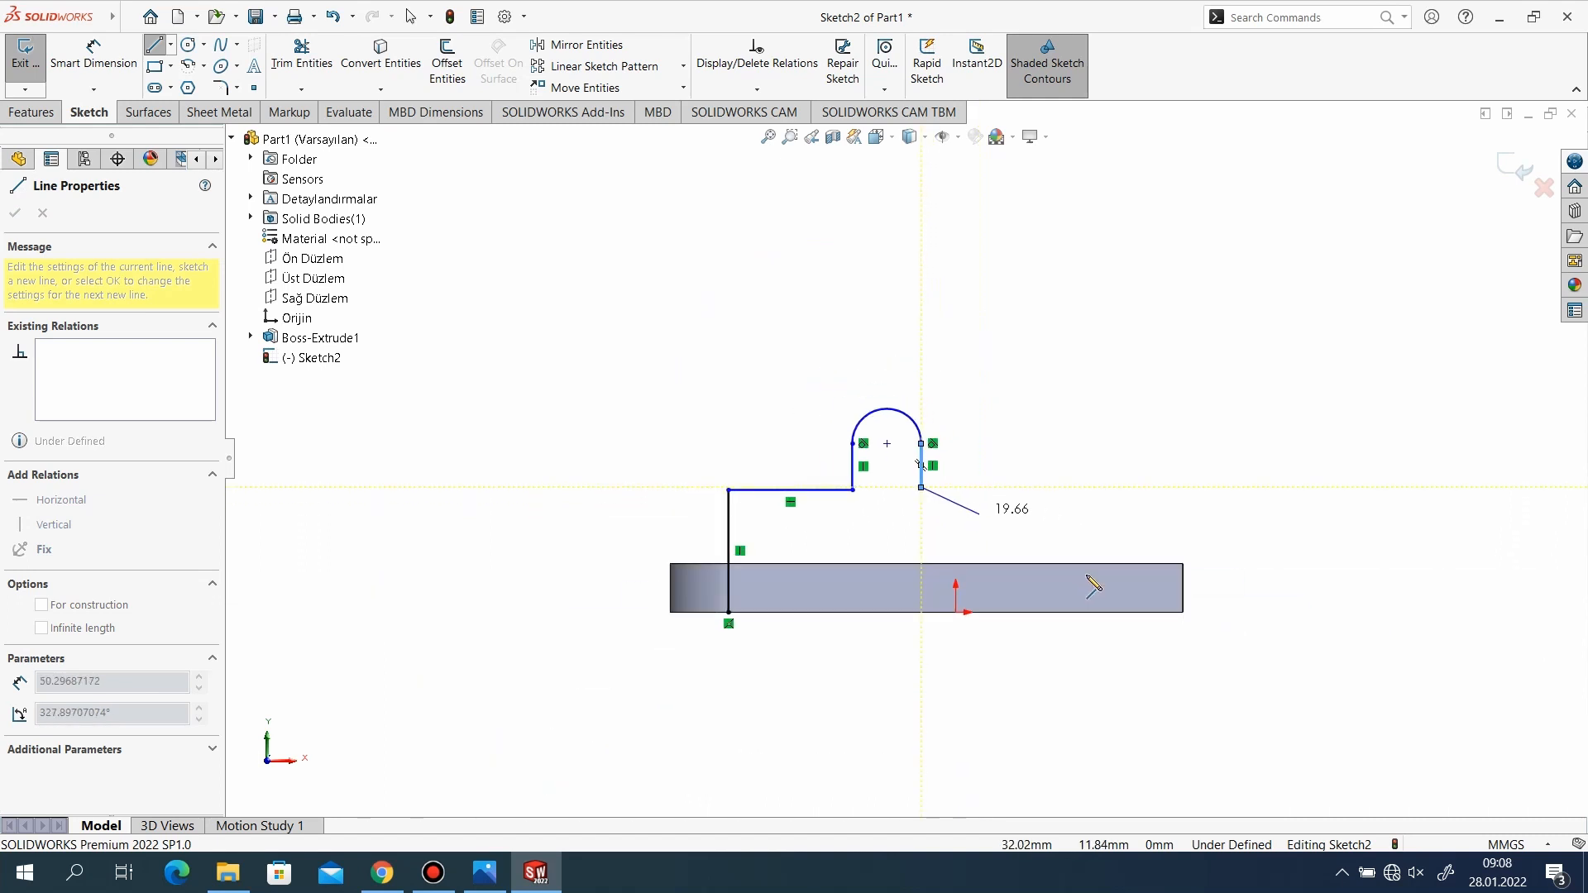
{"action": "left_click", "coordinate": [1178, 488]}
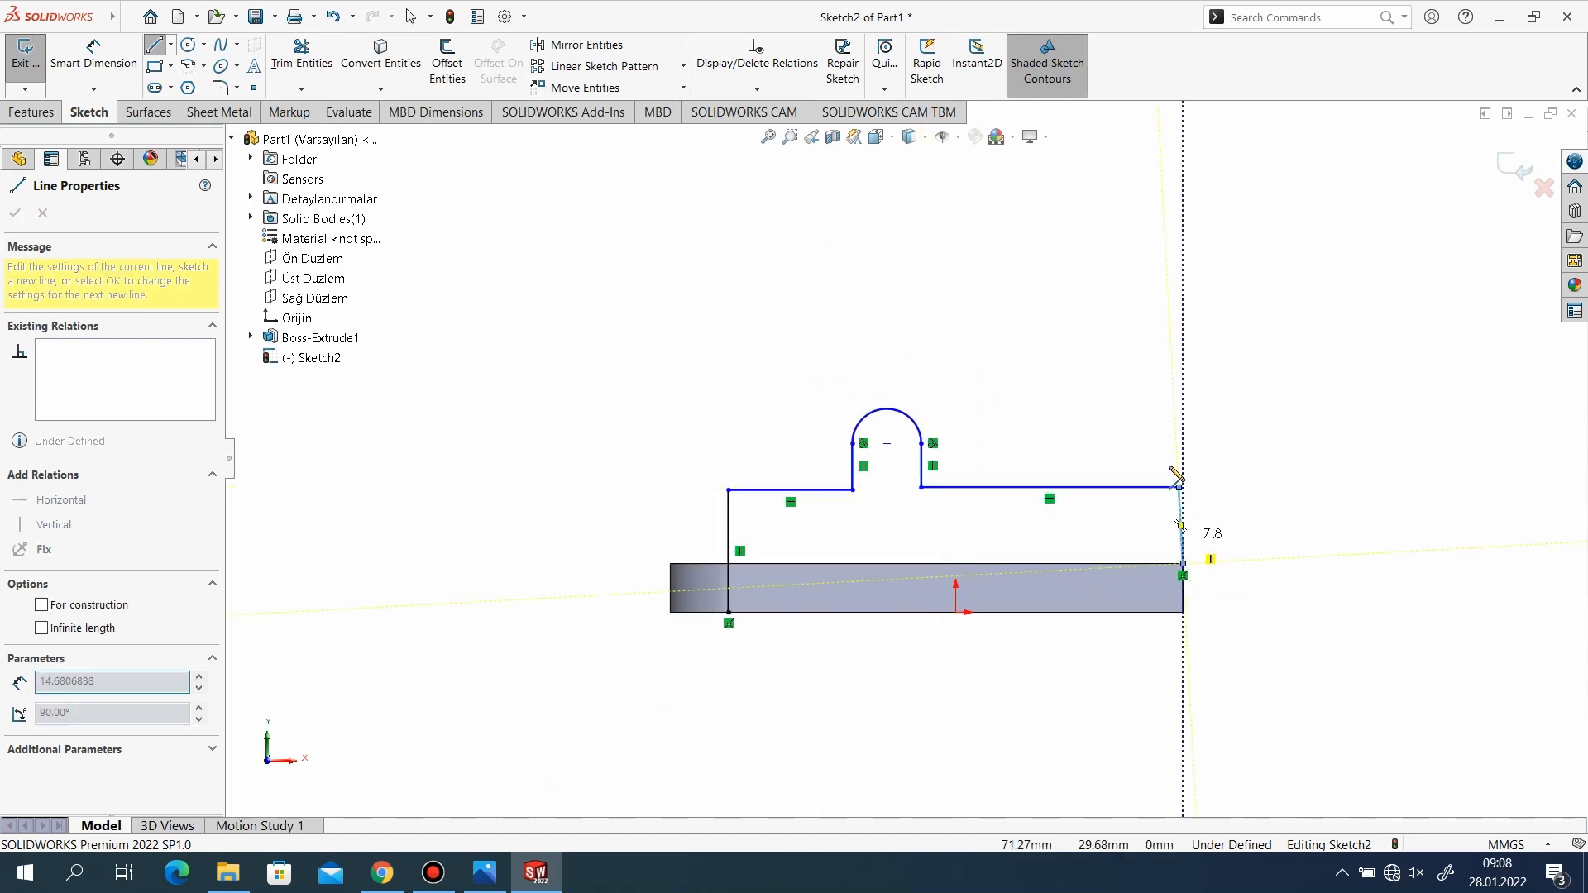
{"action": "scroll", "coordinate": [1134, 431], "scroll_direction": "up", "scroll_amount": 2}
{"action": "right_click", "coordinate": [1125, 427]}
{"action": "left_click", "coordinate": [1135, 441]}
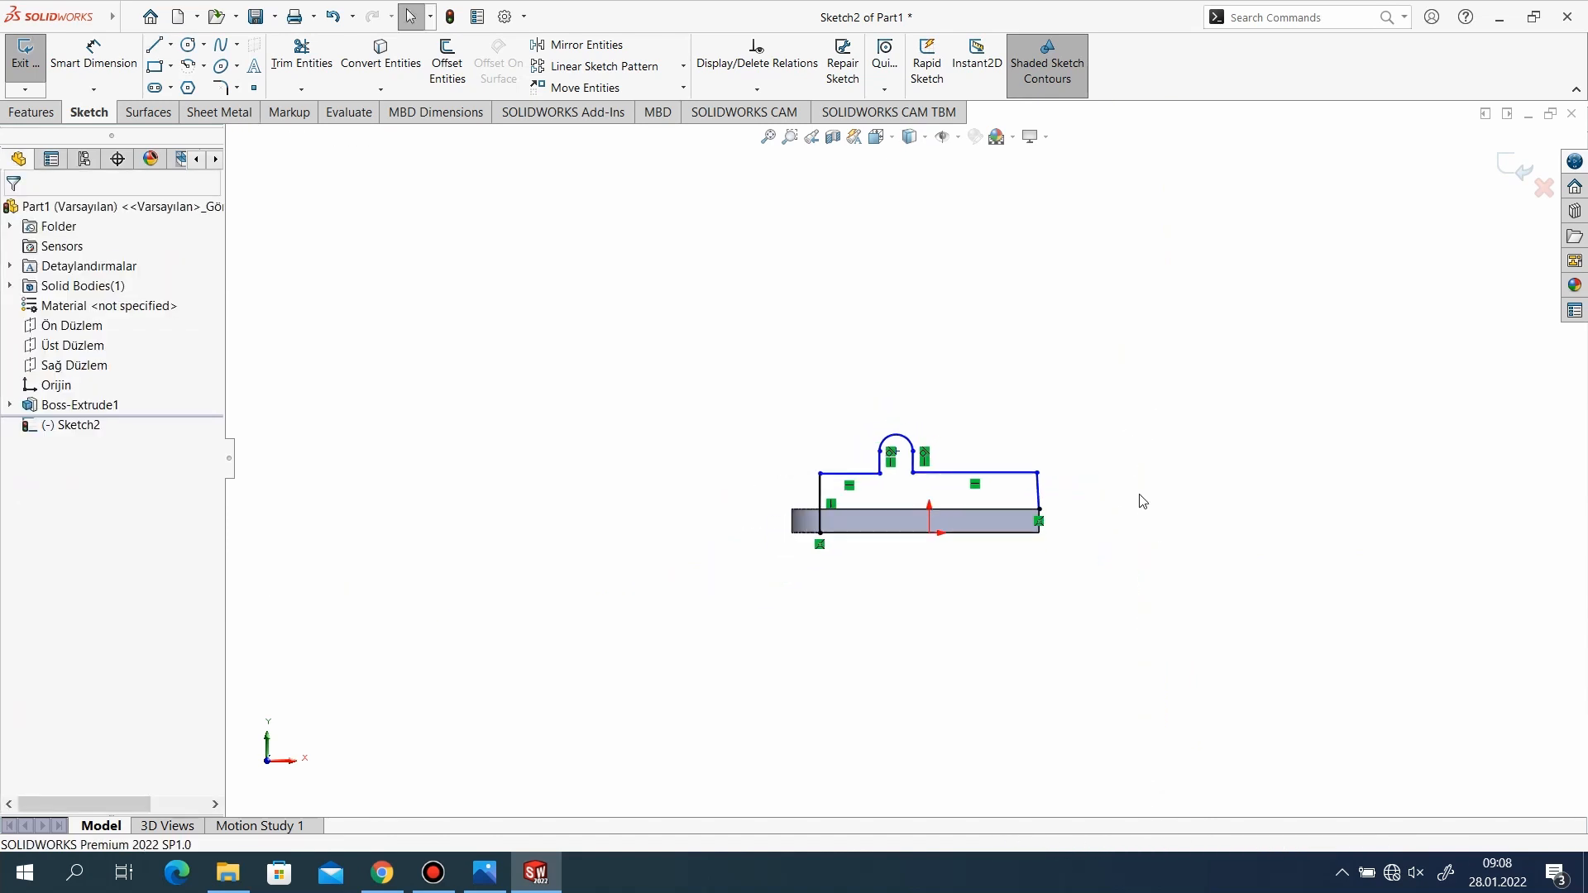
Add a vertical relation to the slanted line at the right end of the side profile.
{"action": "right_click", "coordinate": [1063, 480]}
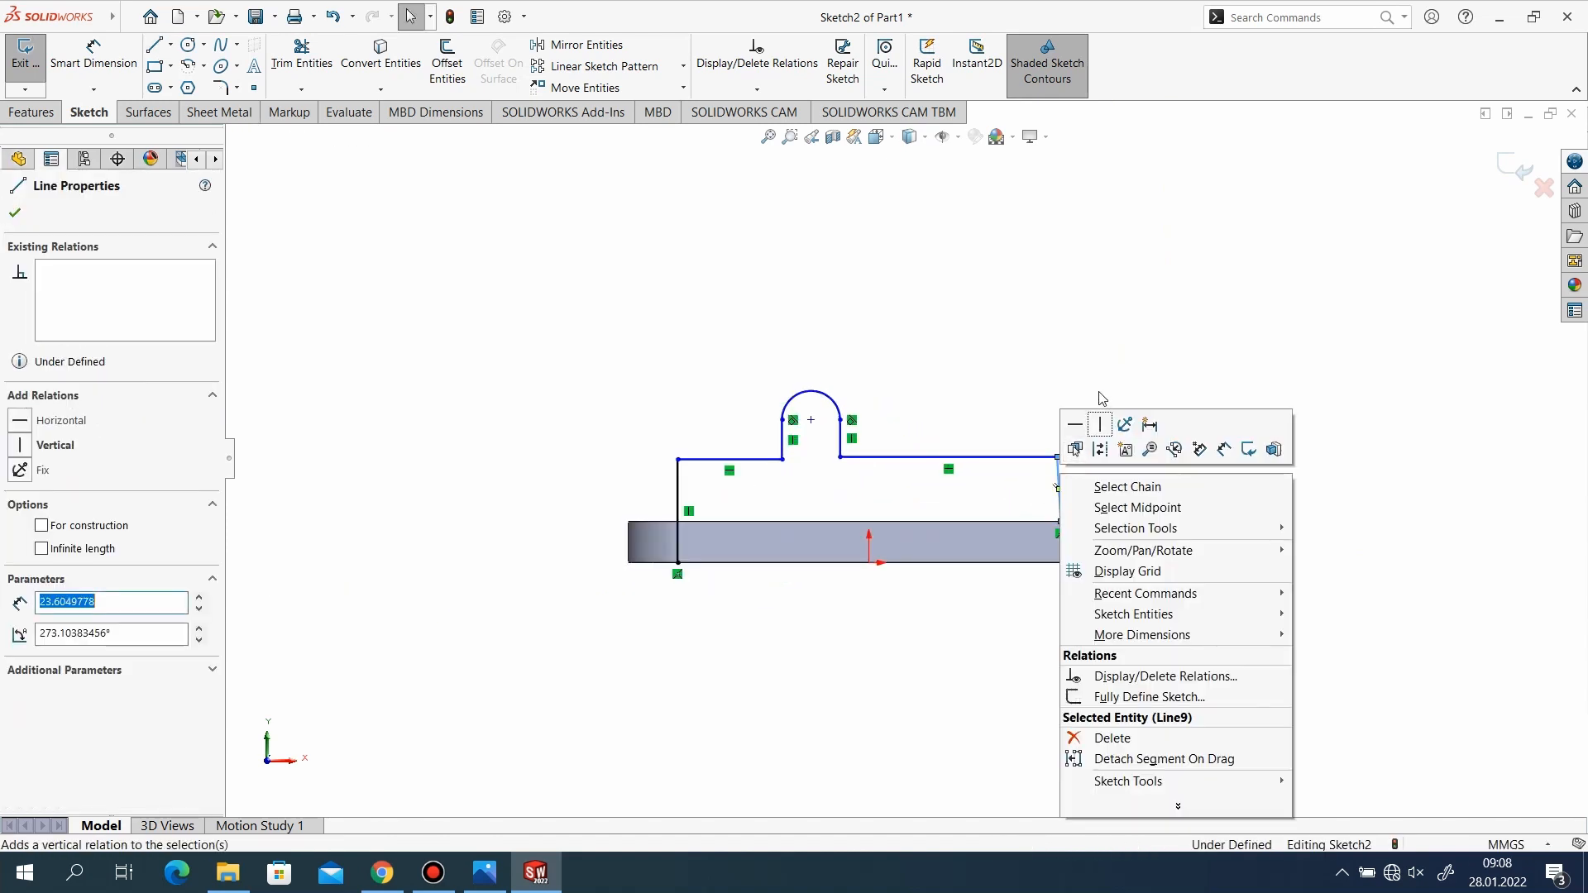
{"action": "left_click", "coordinate": [1106, 423]}
{"action": "scroll", "coordinate": [799, 472], "scroll_direction": "down", "scroll_amount": 3}
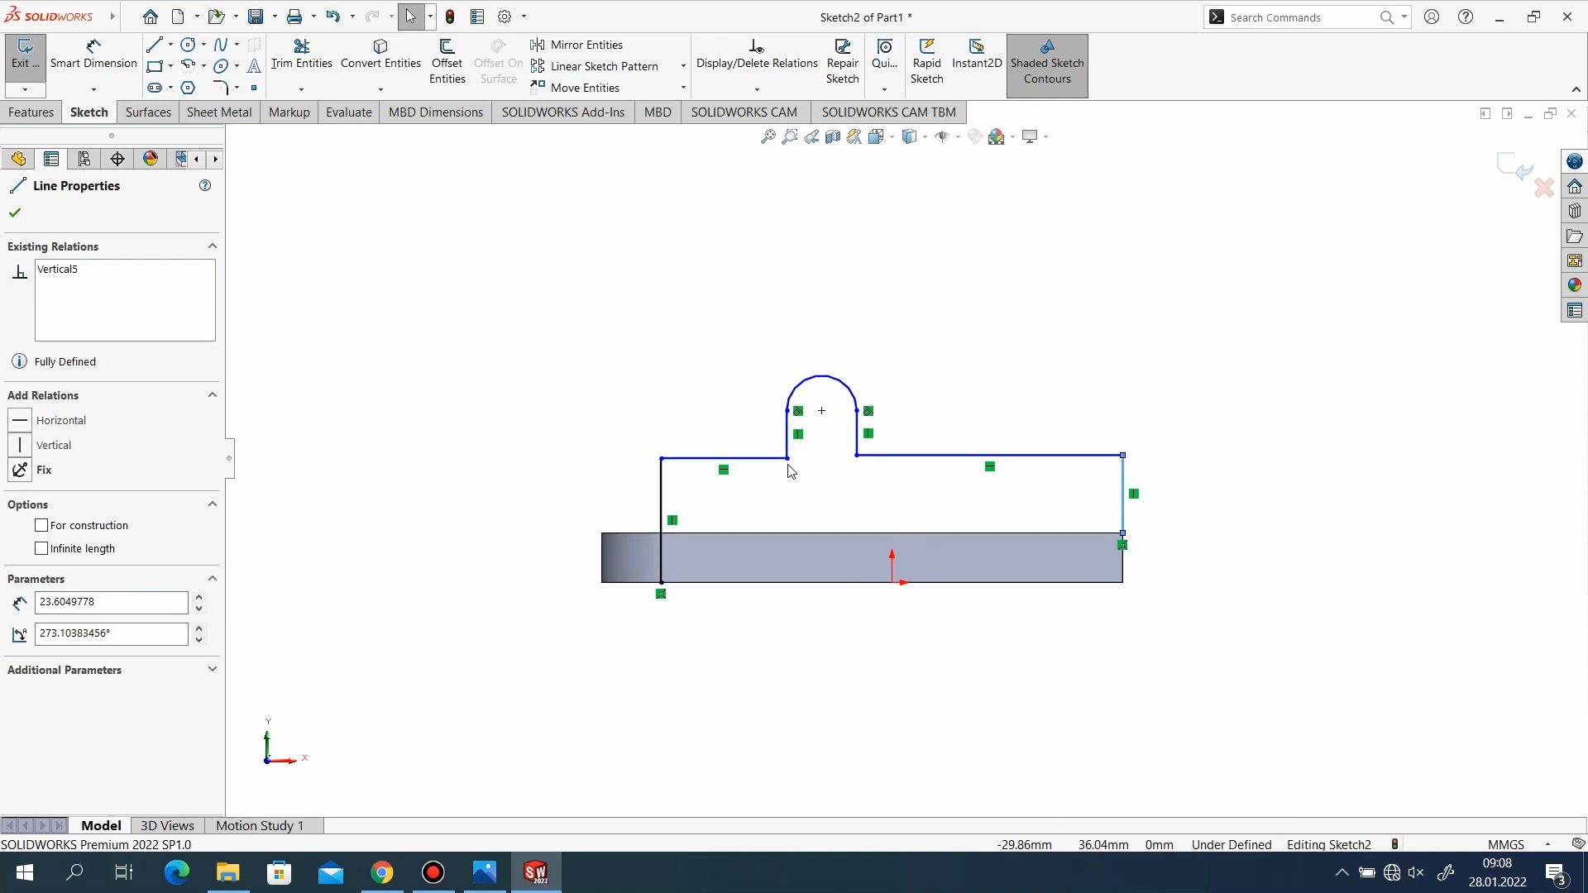
Check the reference drawing and draw a circle about 10.6 mm in diameter at the lug arc's centre.
{"action": "left_click", "coordinate": [476, 887]}
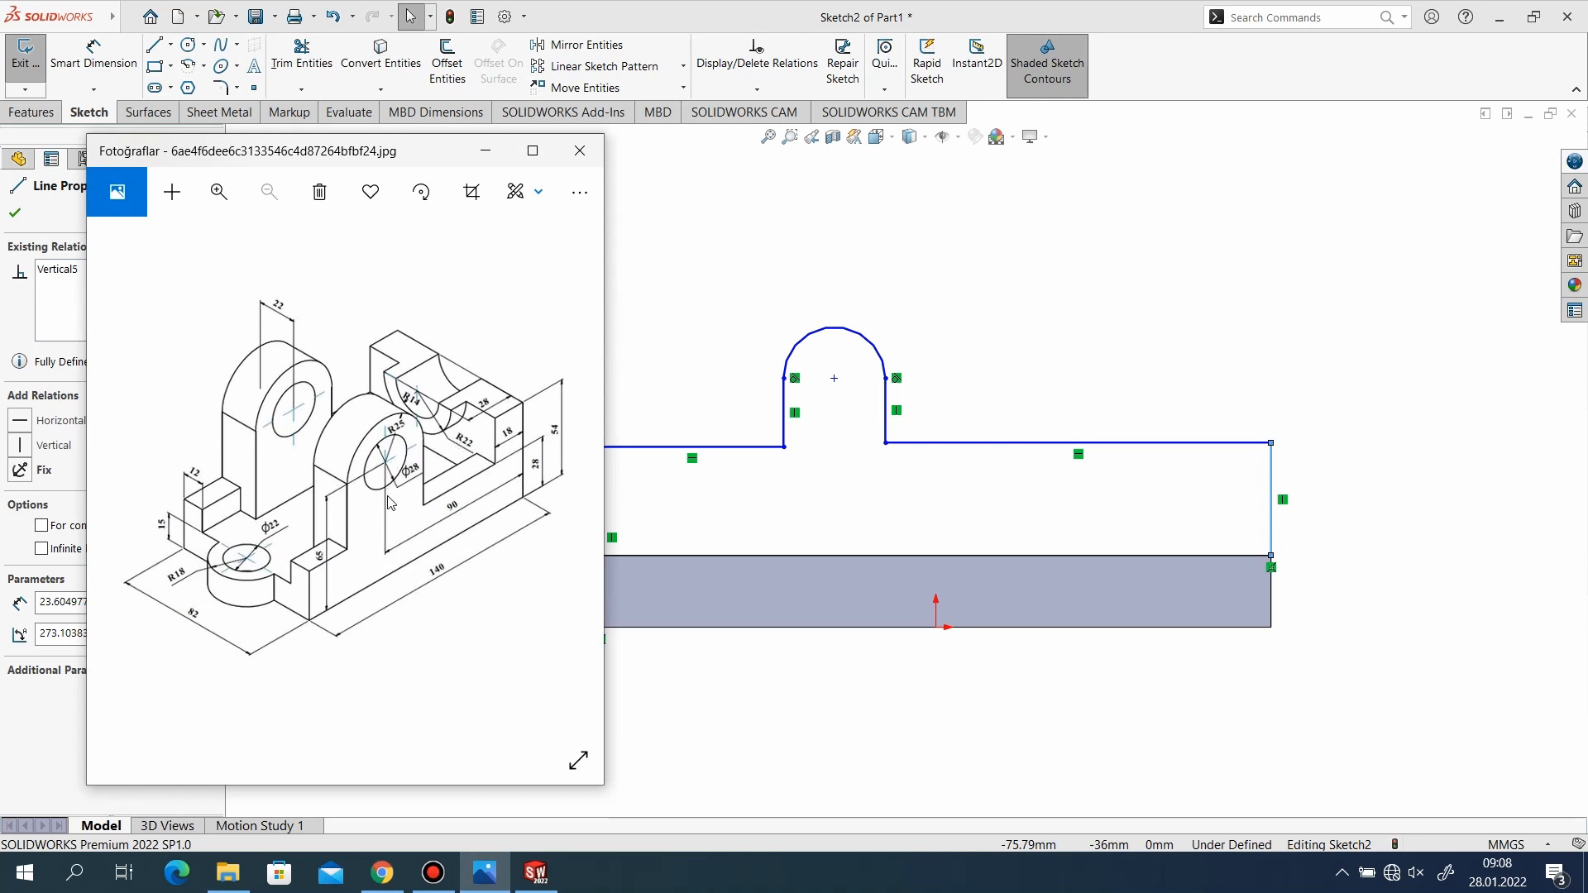
{"action": "left_click", "coordinate": [486, 151]}
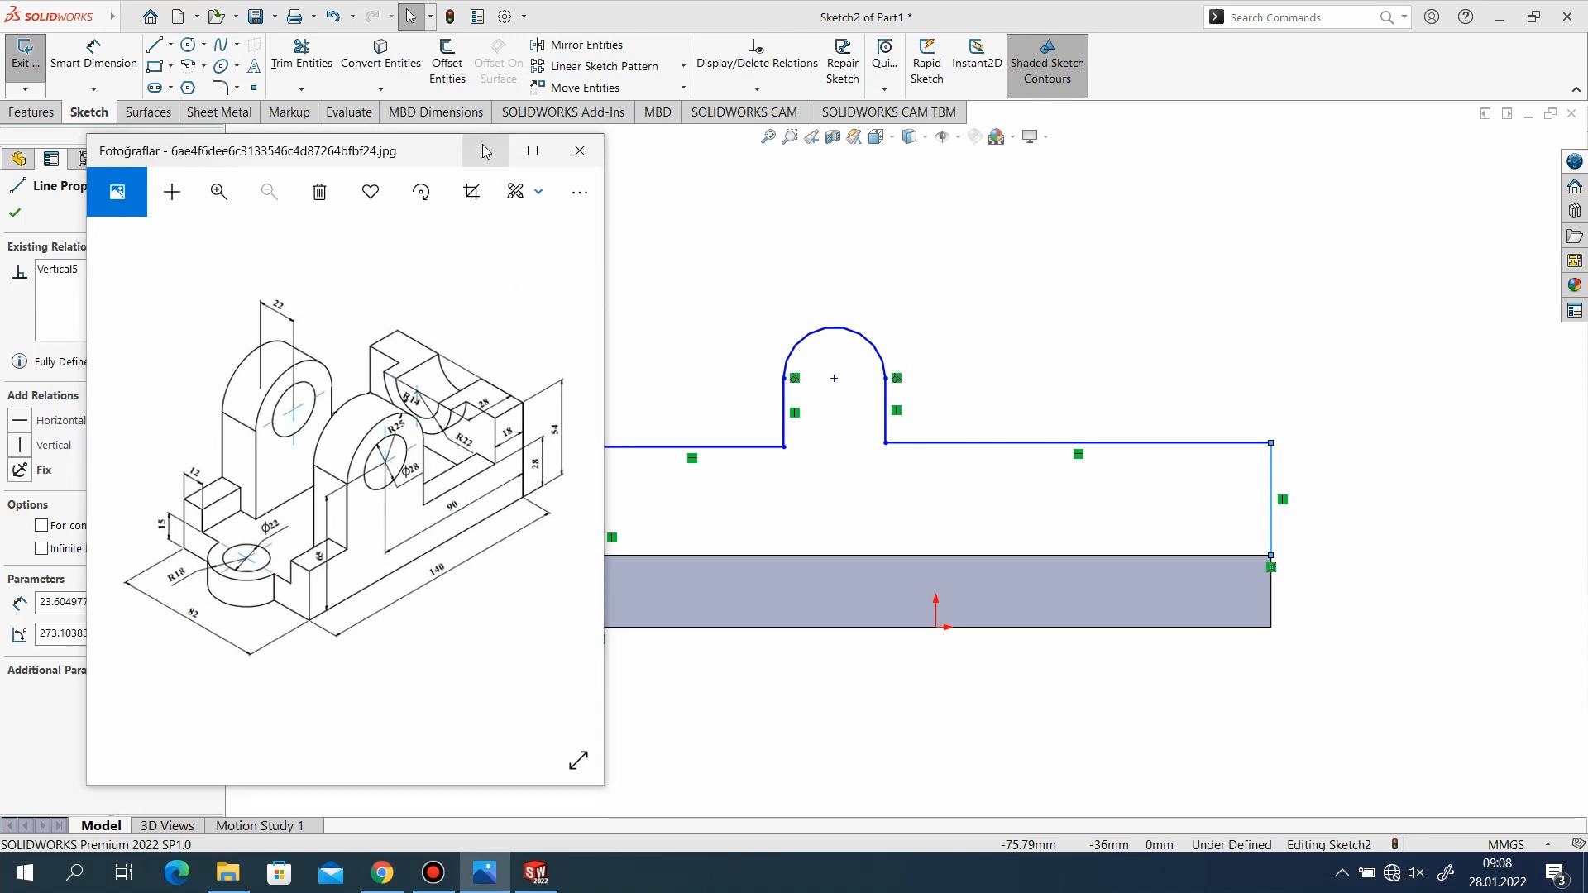
{"action": "left_click", "coordinate": [188, 44]}
{"action": "left_click", "coordinate": [833, 378]}
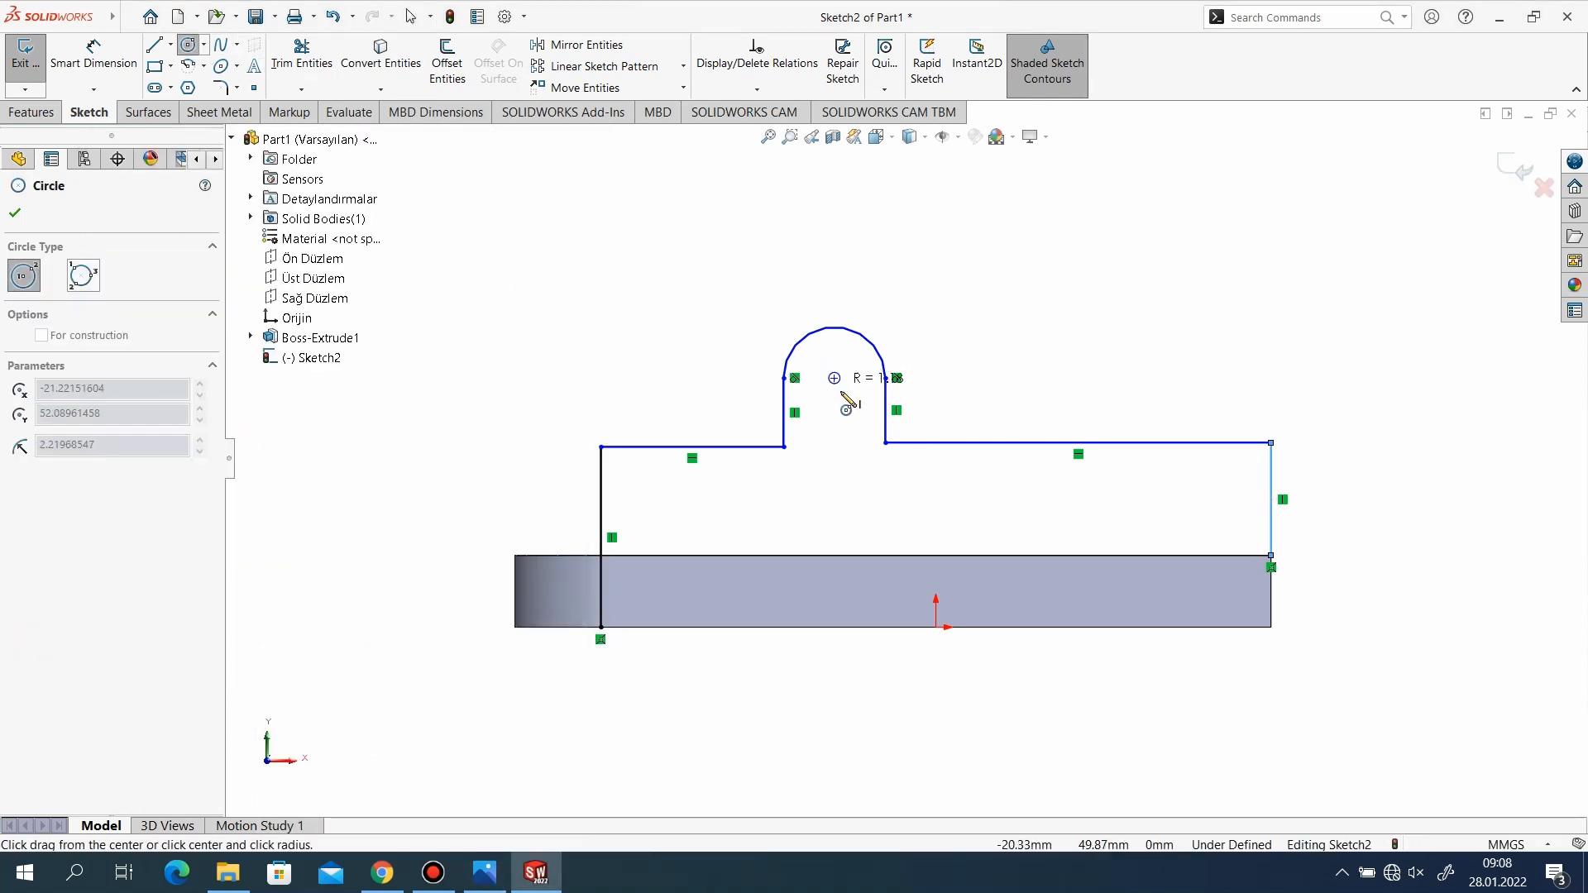
{"action": "left_click", "coordinate": [845, 402]}
Dimension the circle's centre at 65 mm above the base's bottom edge.
{"action": "left_click", "coordinate": [94, 54]}
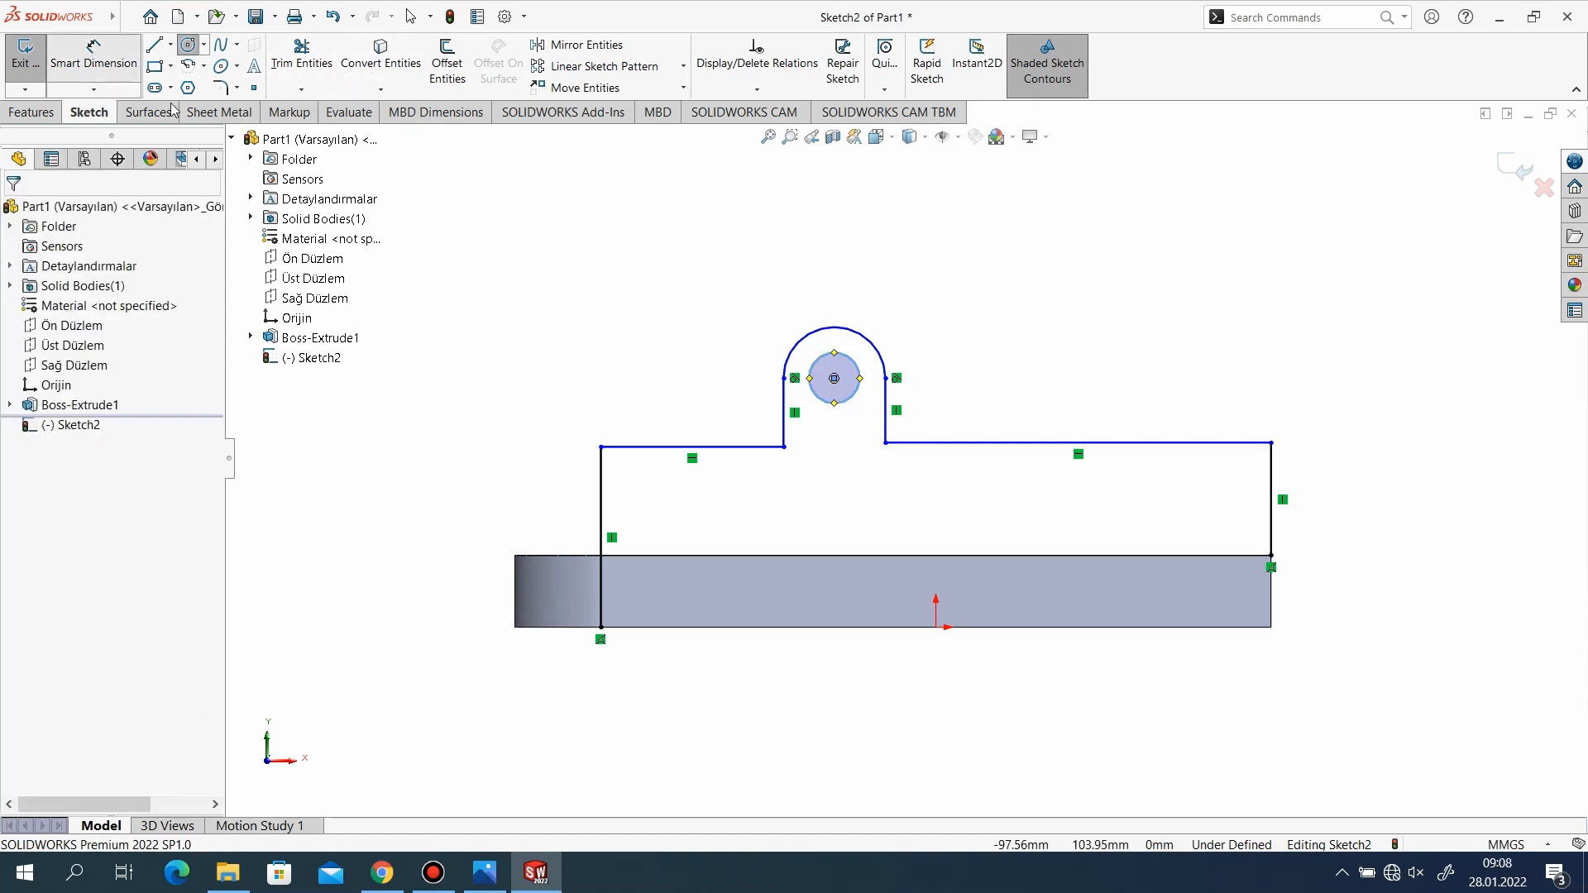
{"action": "left_click", "coordinate": [833, 379]}
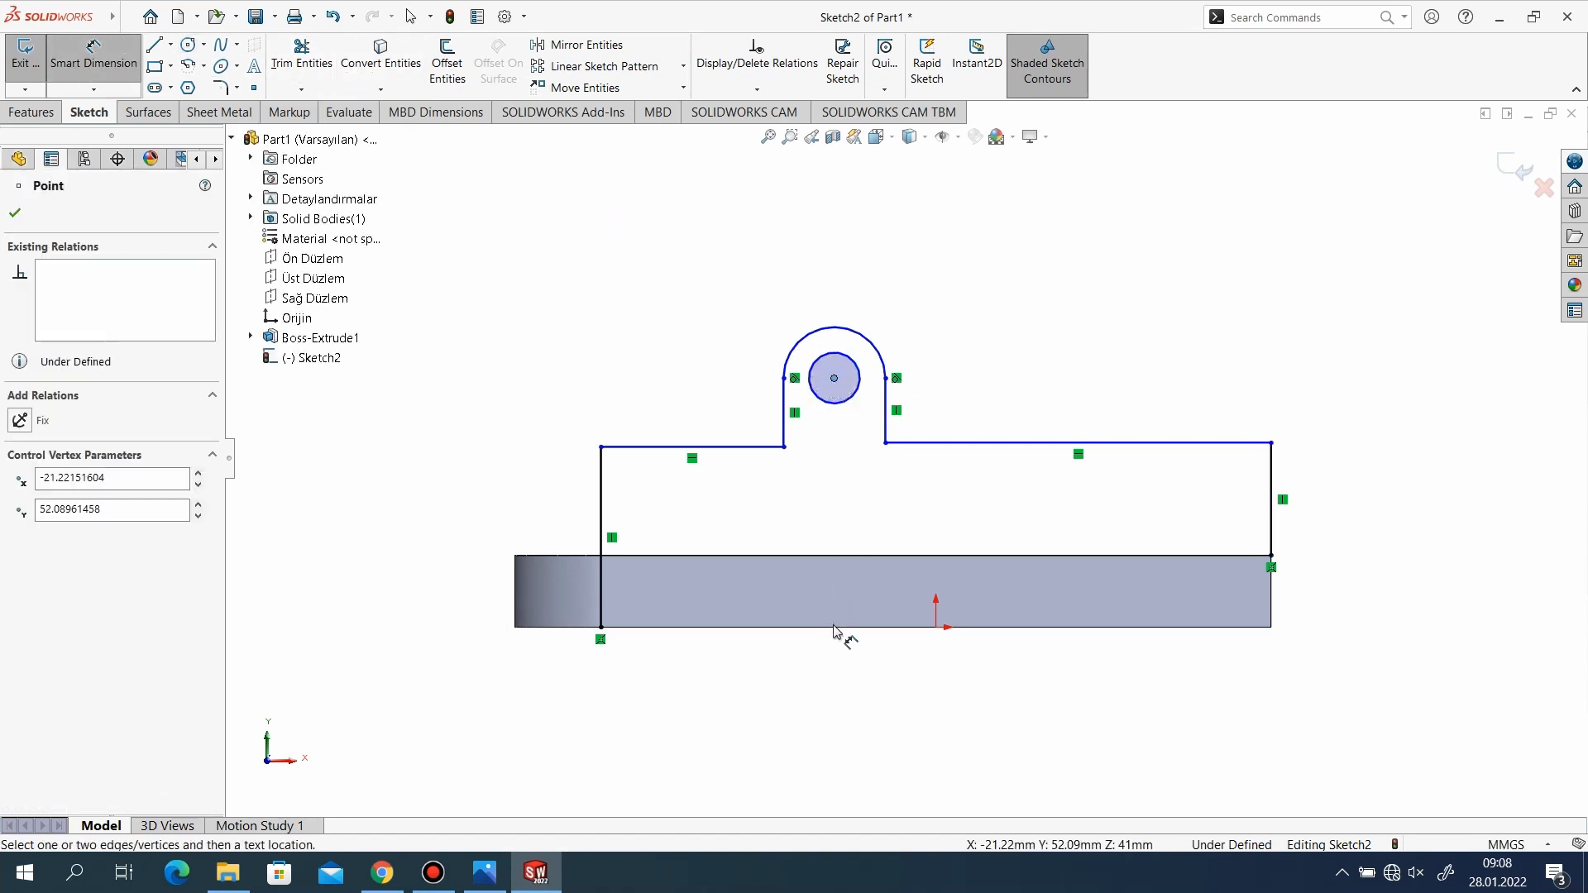
{"action": "left_click", "coordinate": [834, 628]}
{"action": "left_click", "coordinate": [407, 552]}
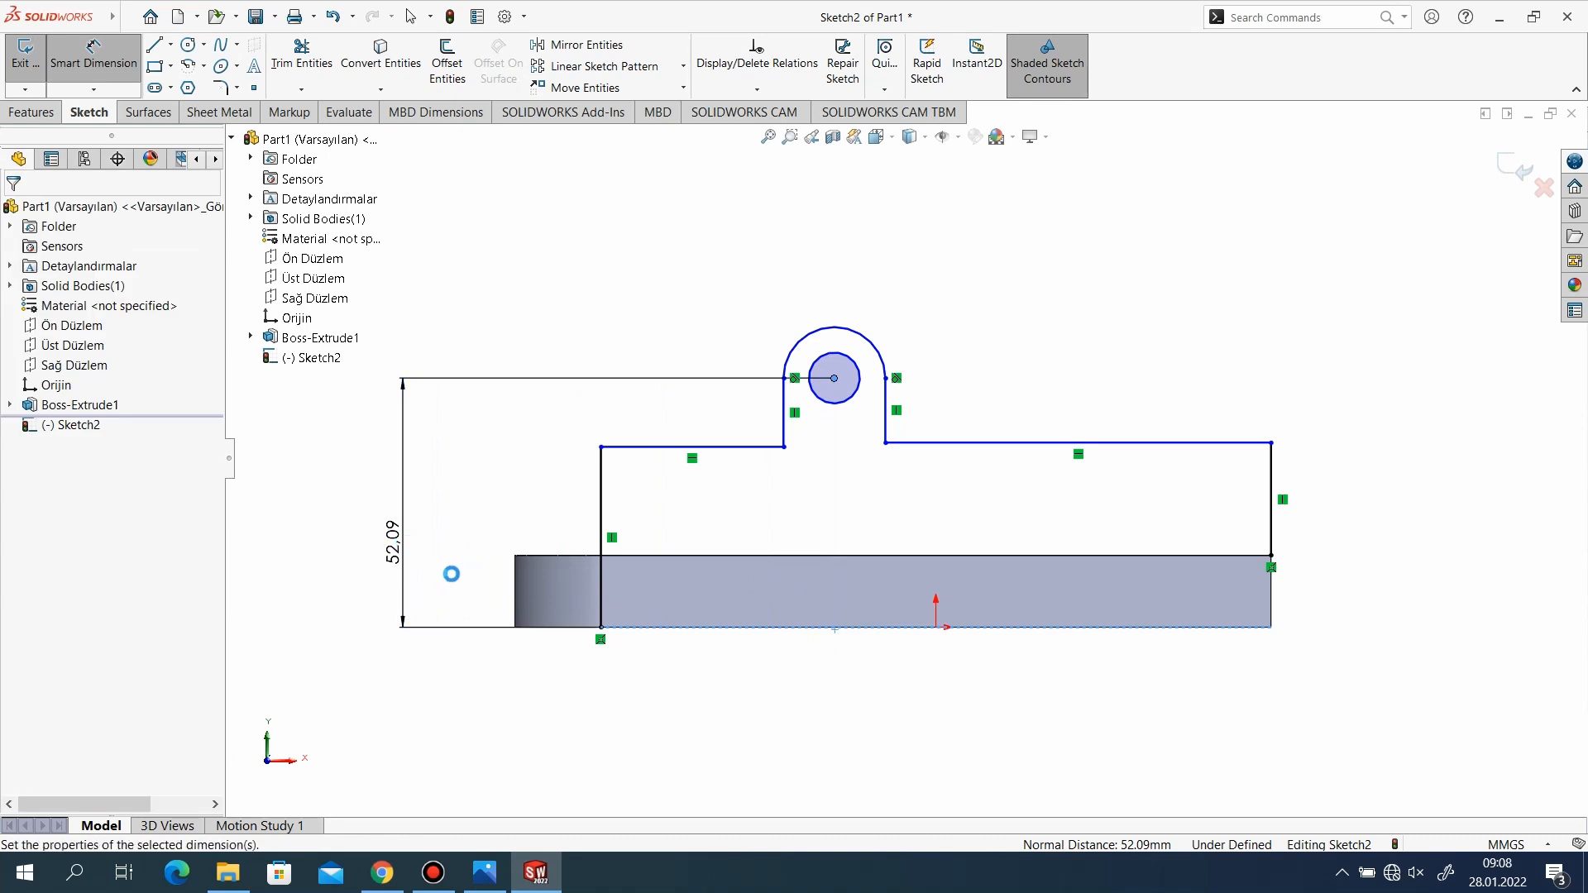
{"action": "type", "text": "65"}
{"action": "key", "text": "Return"}
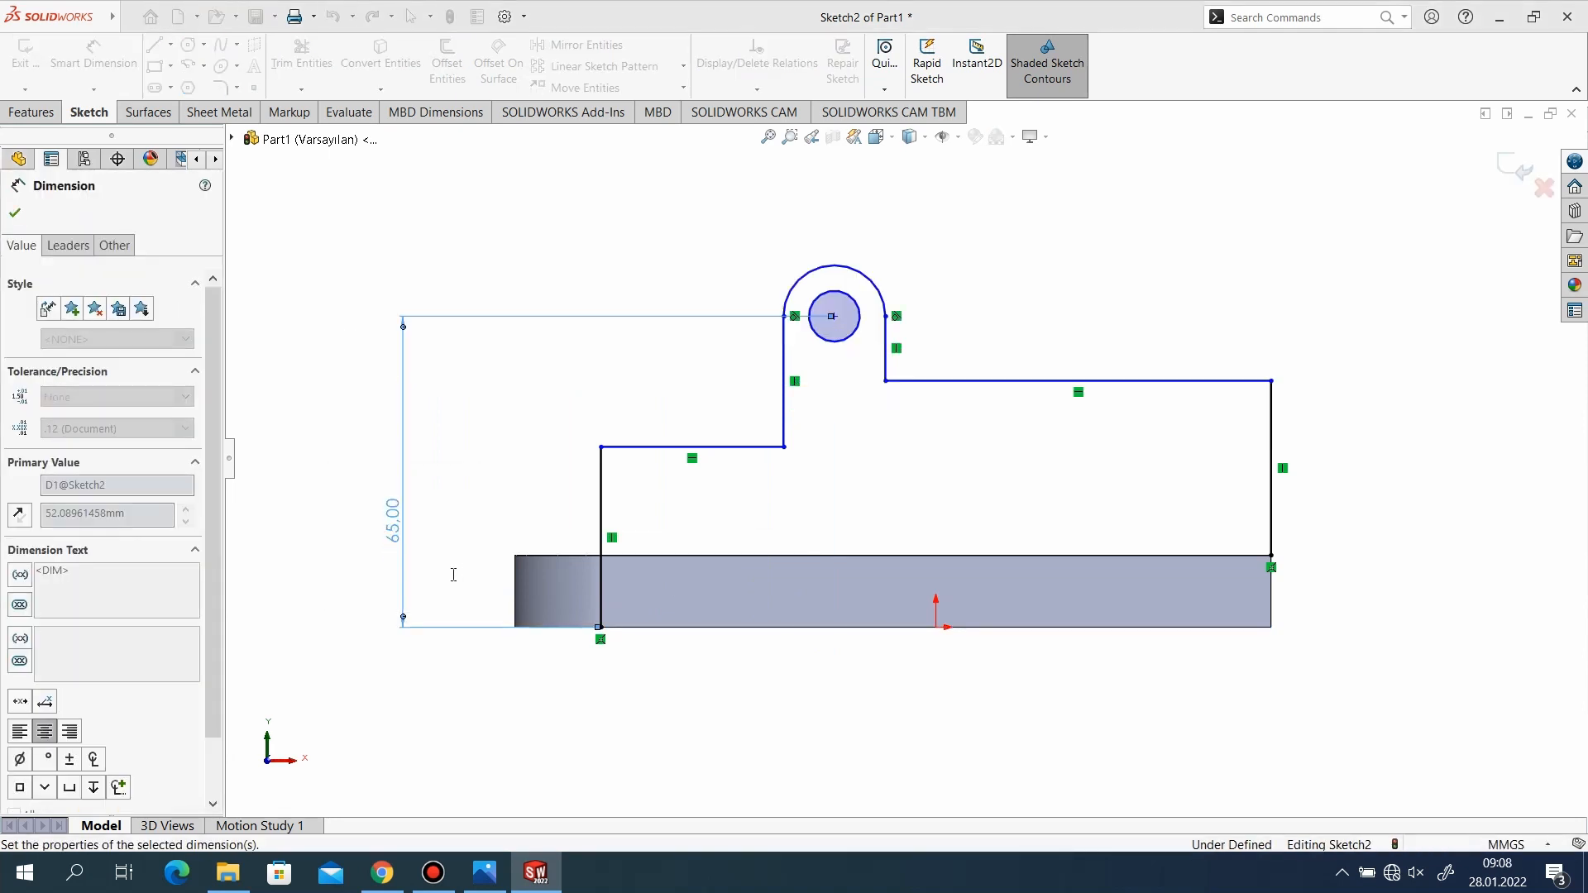
{"action": "left_click", "coordinate": [16, 214]}
Add a horizontal relation between the two lower corner points where the lug meets the wall's top lines.
{"action": "left_click", "coordinate": [785, 447]}
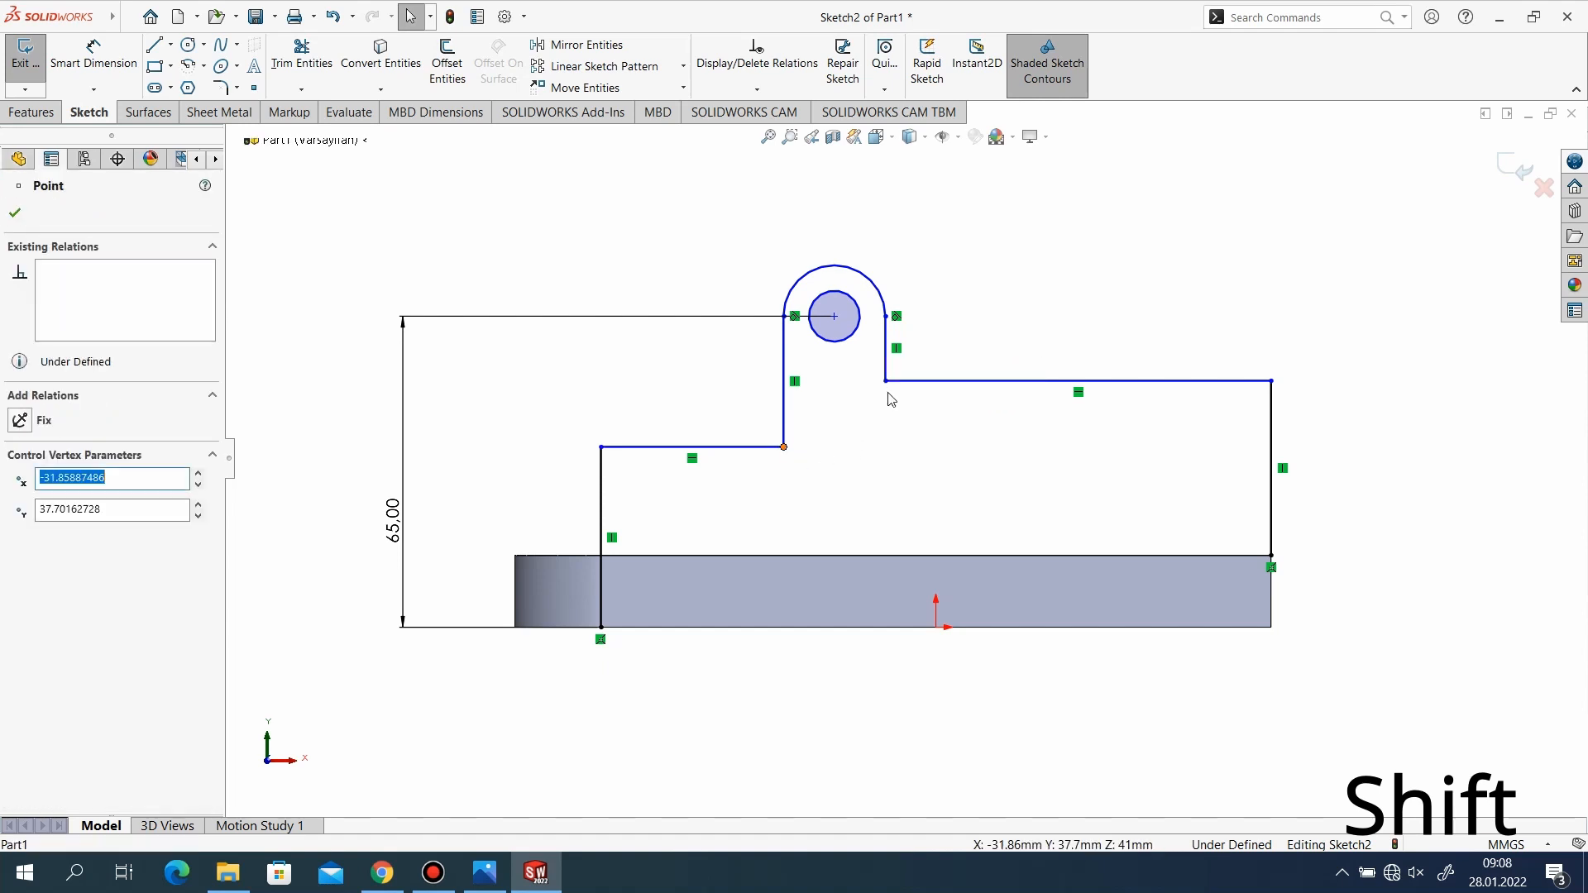
{"action": "left_click", "coordinate": [784, 447], "text": "shift"}
{"action": "left_click", "coordinate": [63, 504]}
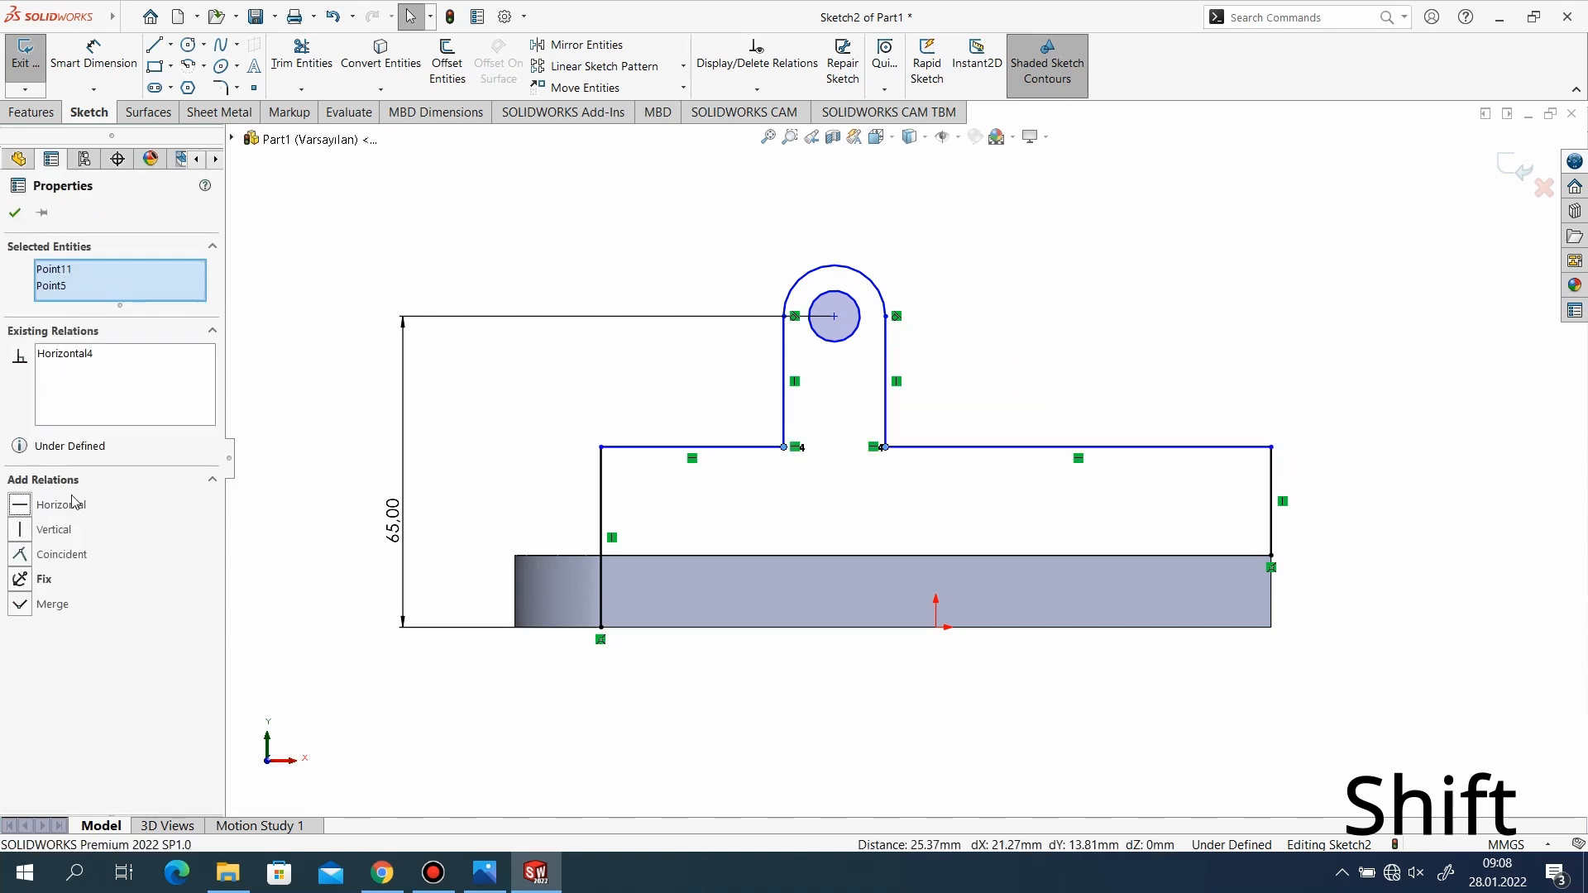
{"action": "left_click", "coordinate": [14, 212]}
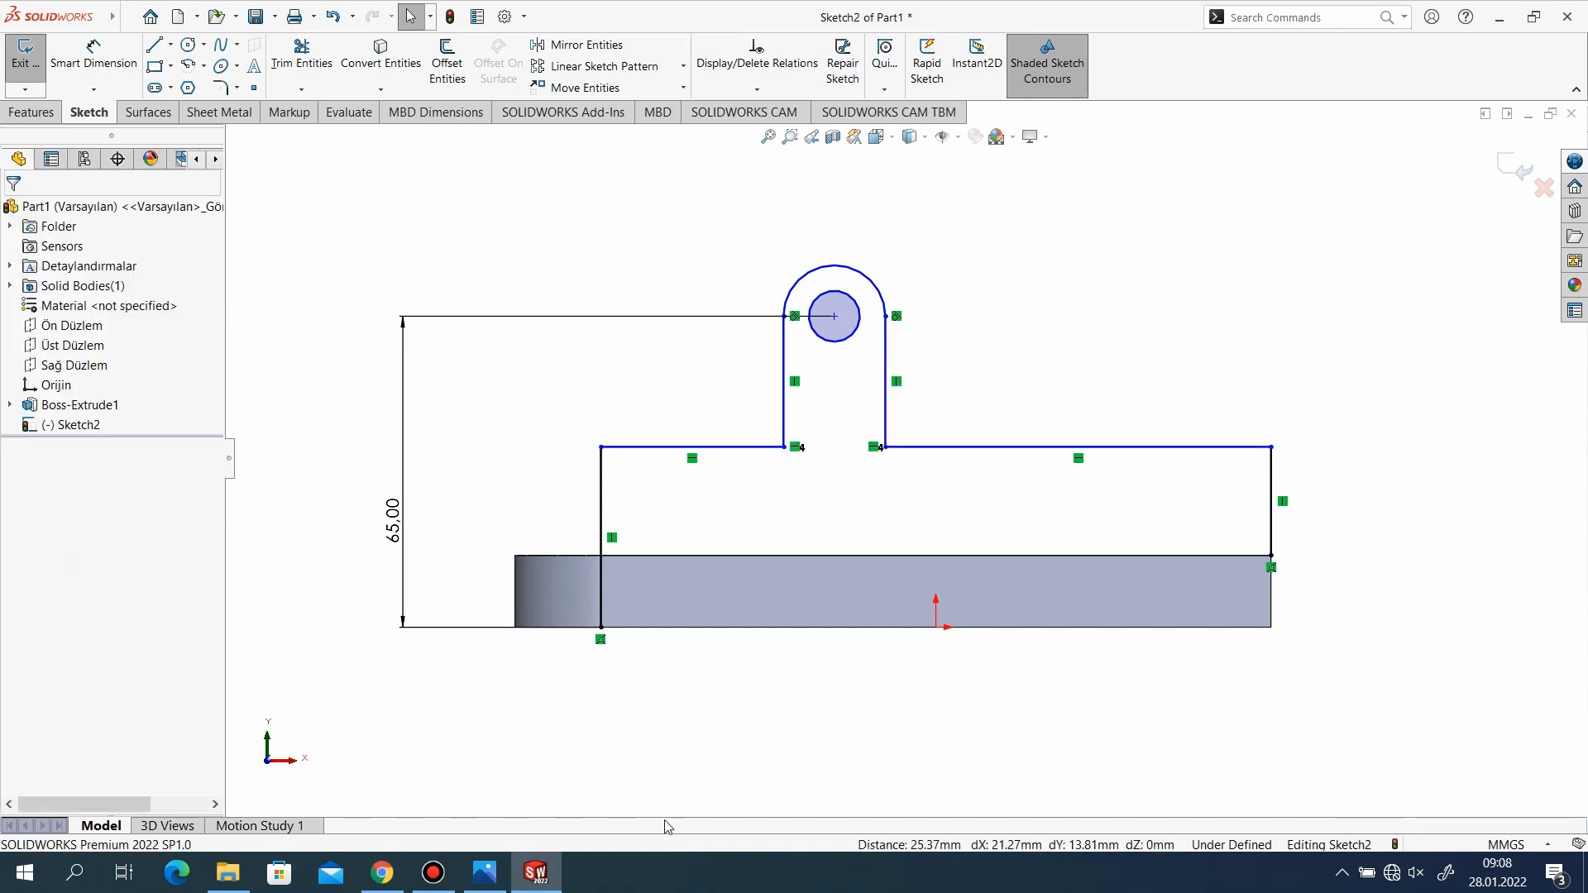
Check the reference drawing and dimension the circle's centre at 90 mm from the profile's right vertical line.
{"action": "left_click", "coordinate": [500, 871]}
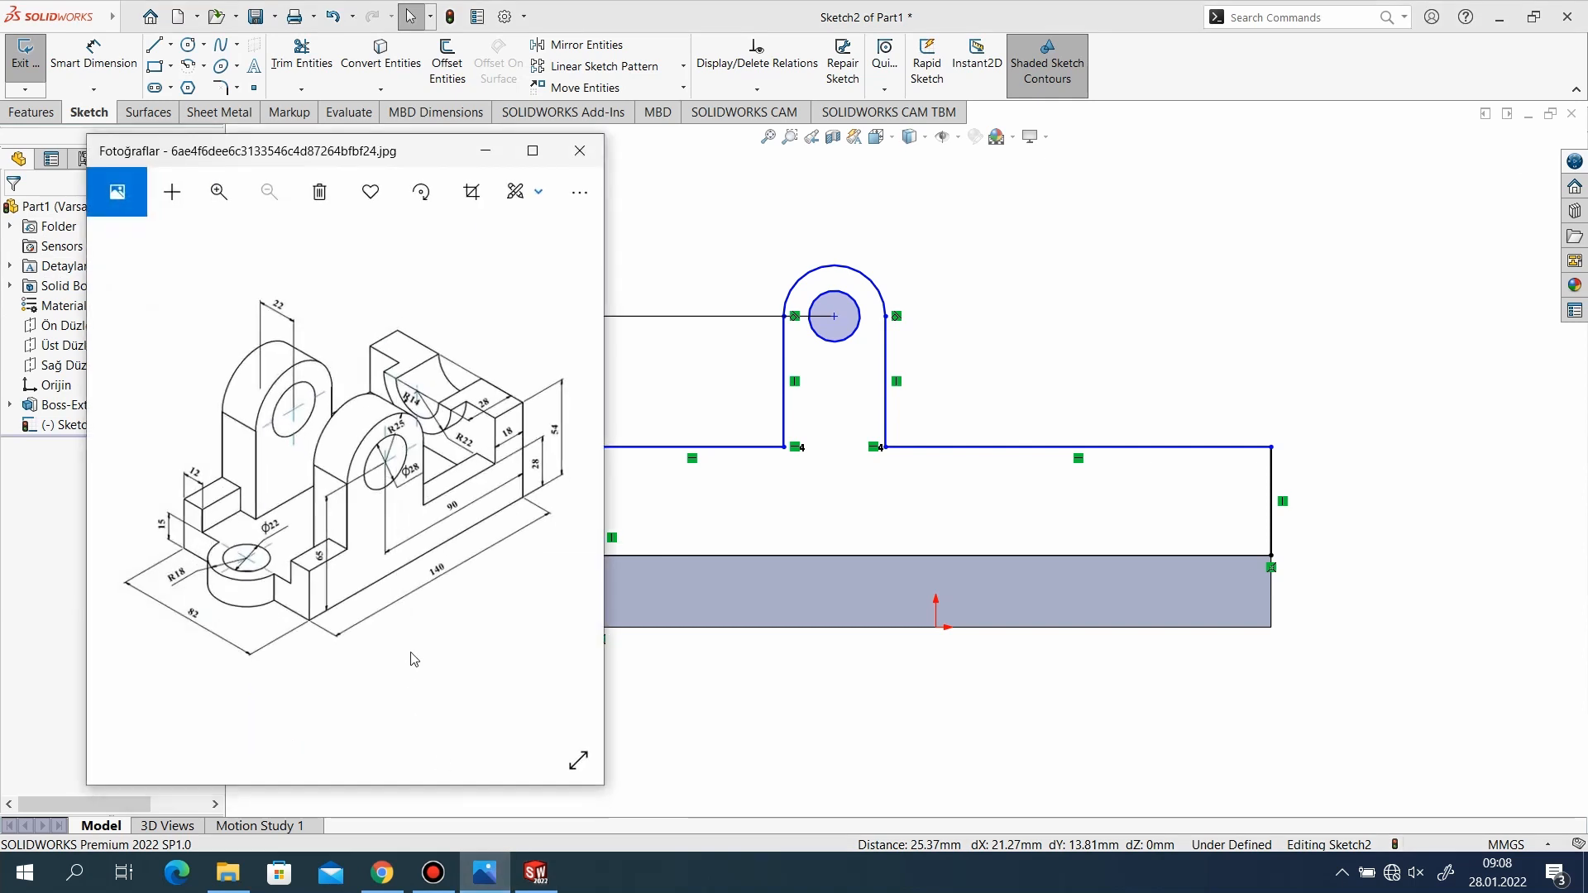
{"action": "left_click", "coordinate": [486, 151]}
{"action": "left_click", "coordinate": [94, 54]}
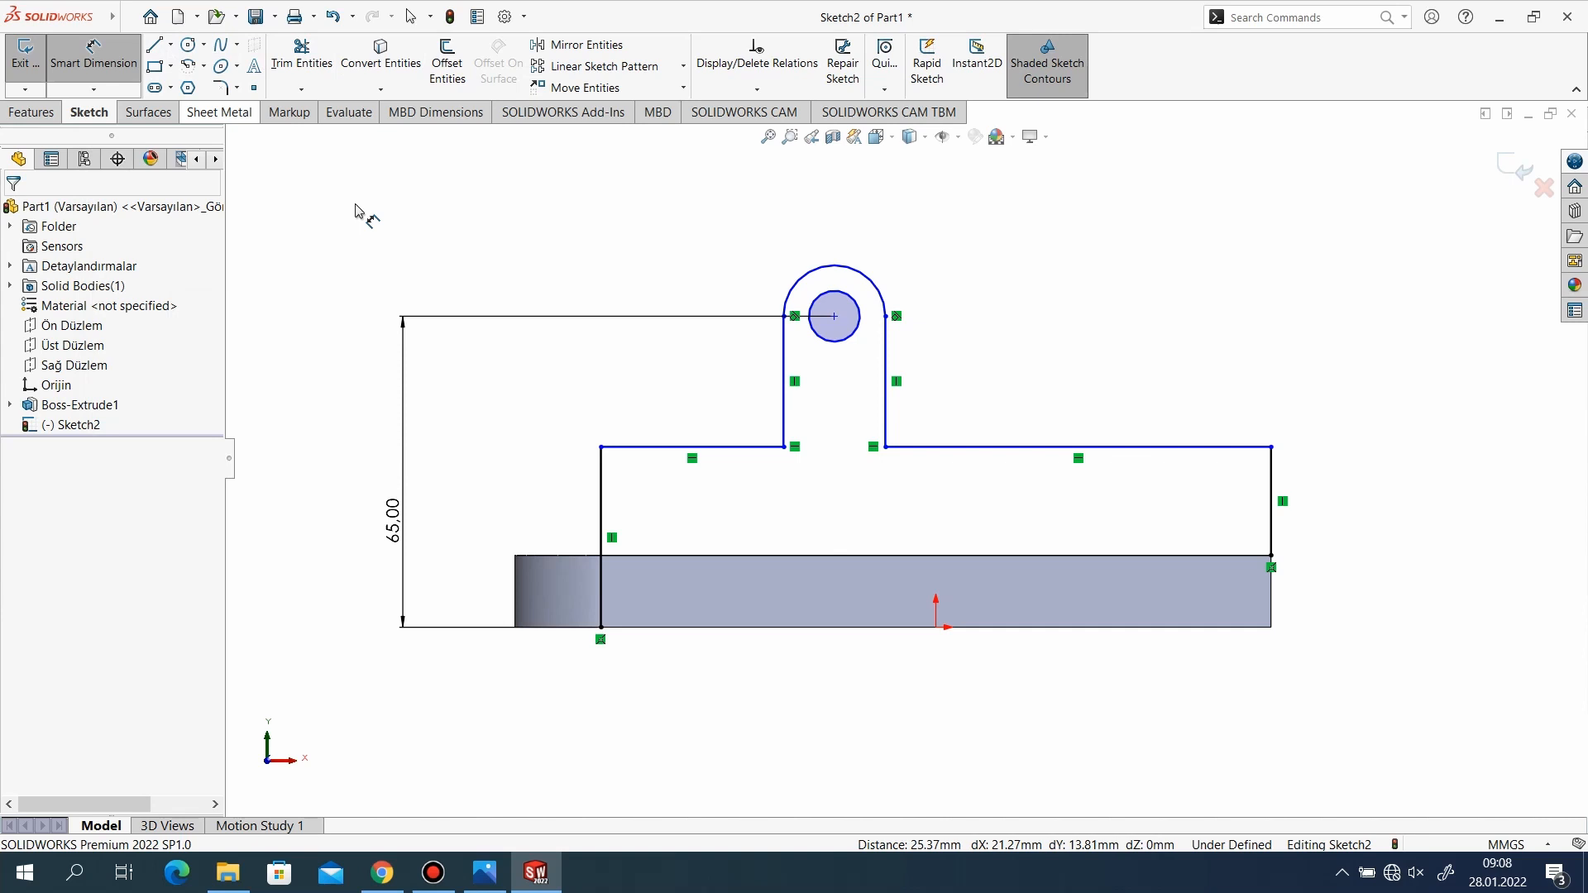
{"action": "left_click", "coordinate": [834, 316]}
{"action": "left_click", "coordinate": [1273, 505]}
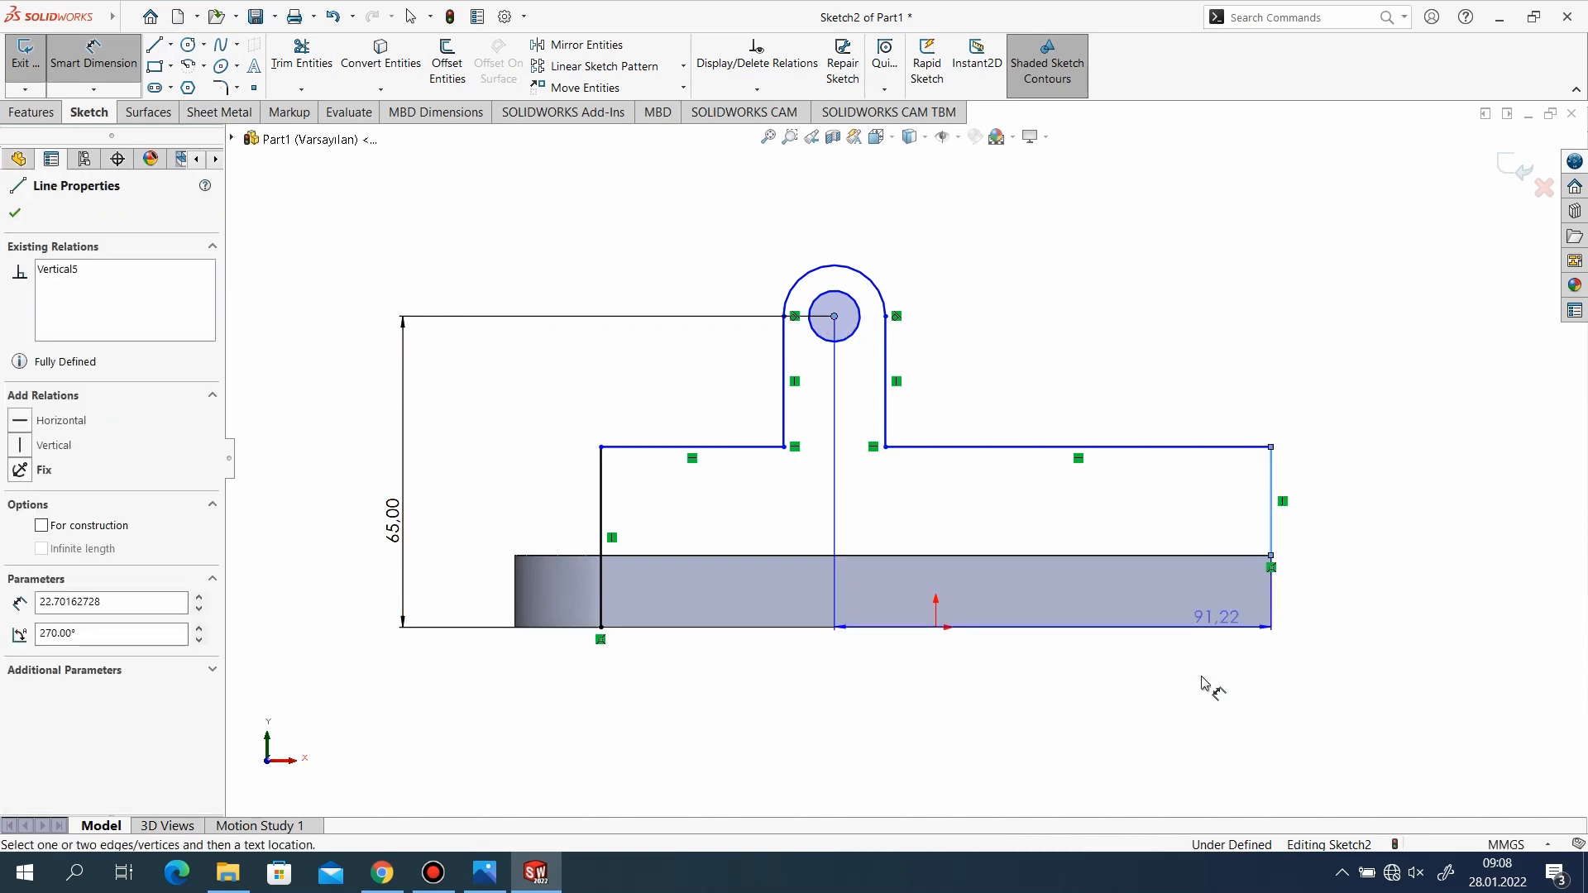
{"action": "left_click", "coordinate": [1115, 717]}
{"action": "type", "text": "90"}
{"action": "key", "text": "Return"}
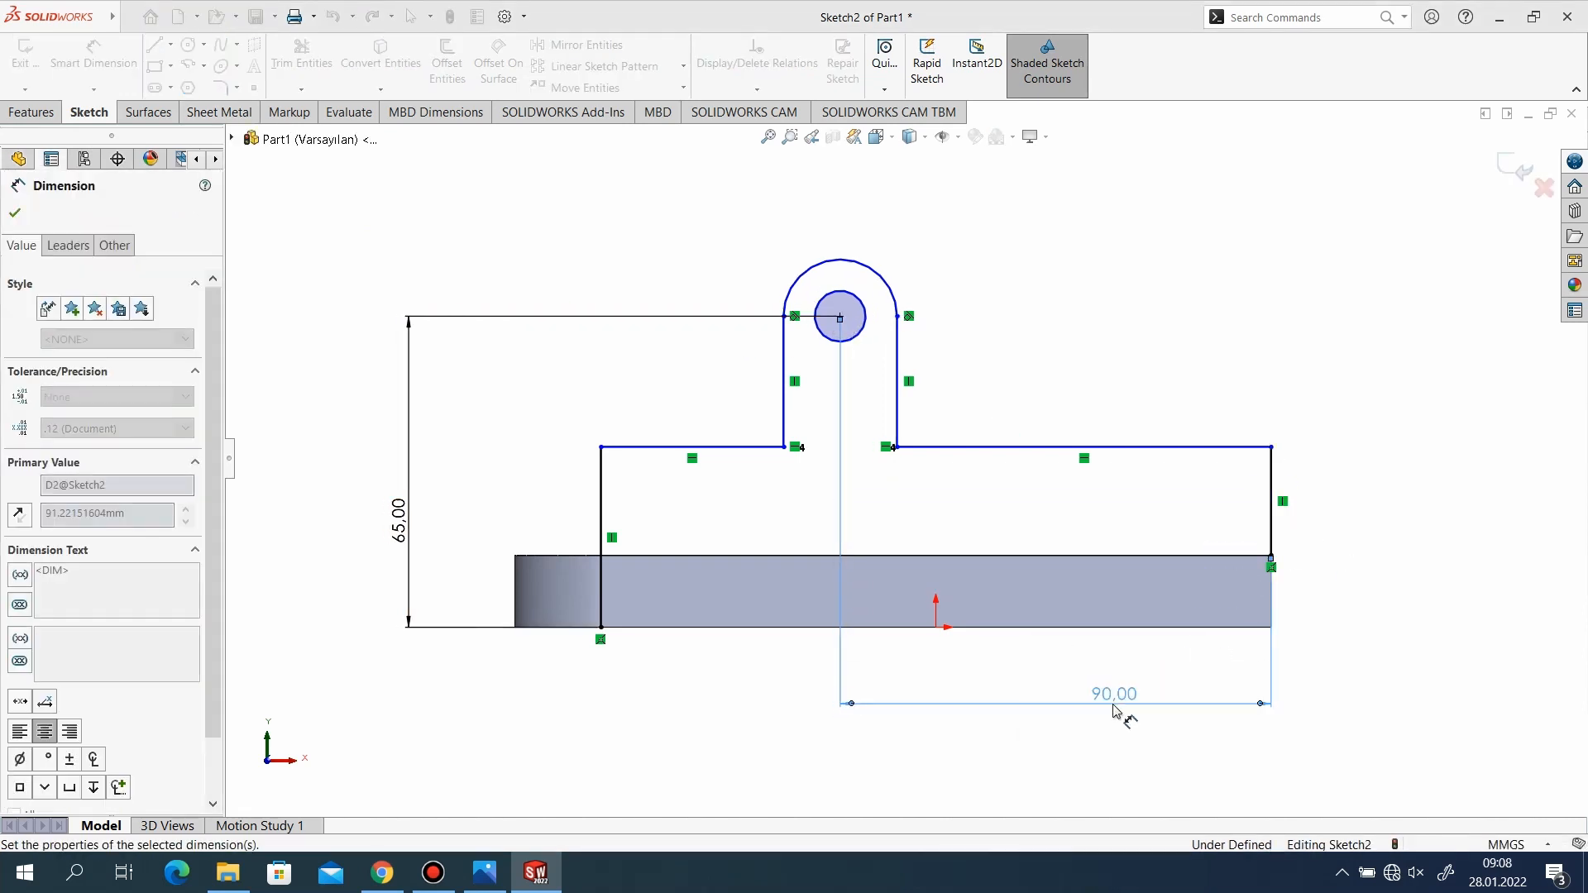
{"action": "left_click", "coordinate": [15, 214]}
Check the reference drawing and set the lug arc's radius to 25 mm.
{"action": "left_click", "coordinate": [484, 873]}
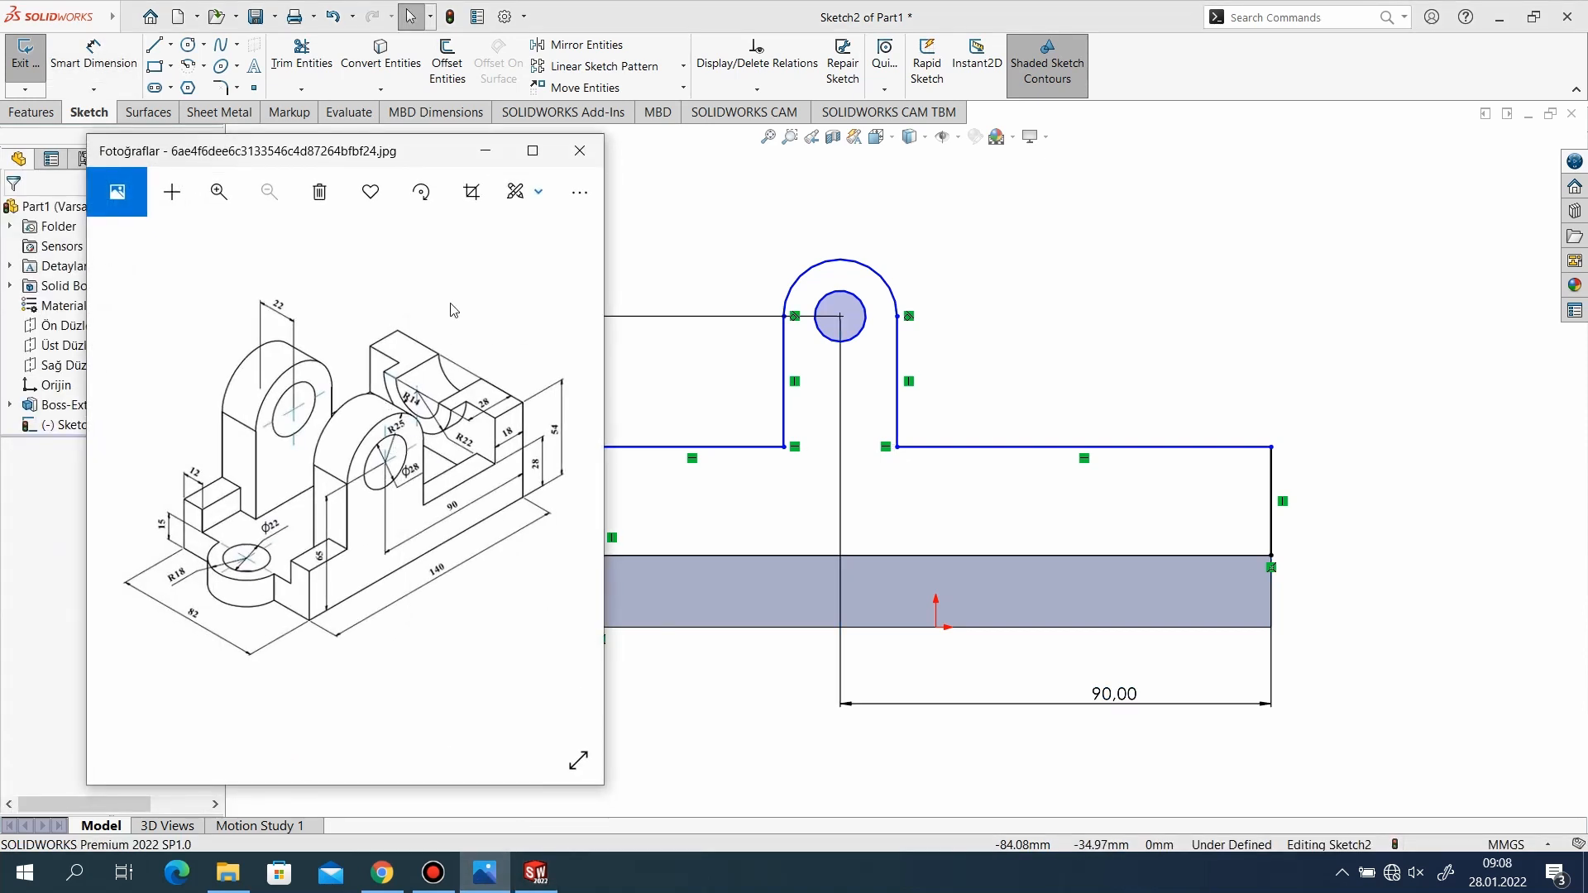
{"action": "left_click", "coordinate": [485, 152]}
{"action": "left_click", "coordinate": [103, 55]}
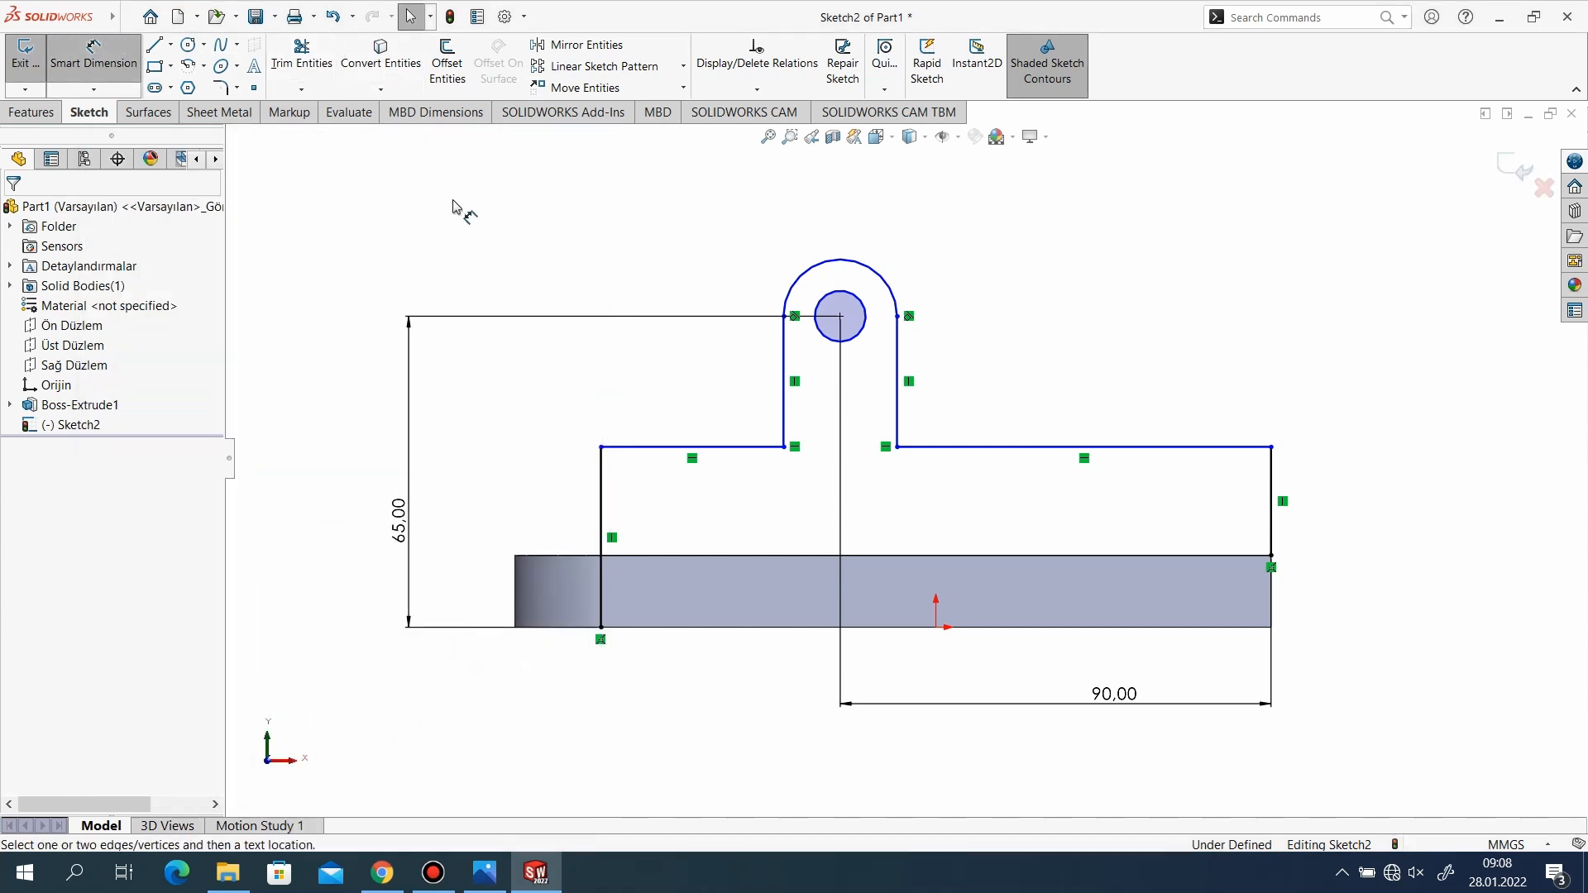
{"action": "left_click", "coordinate": [894, 291]}
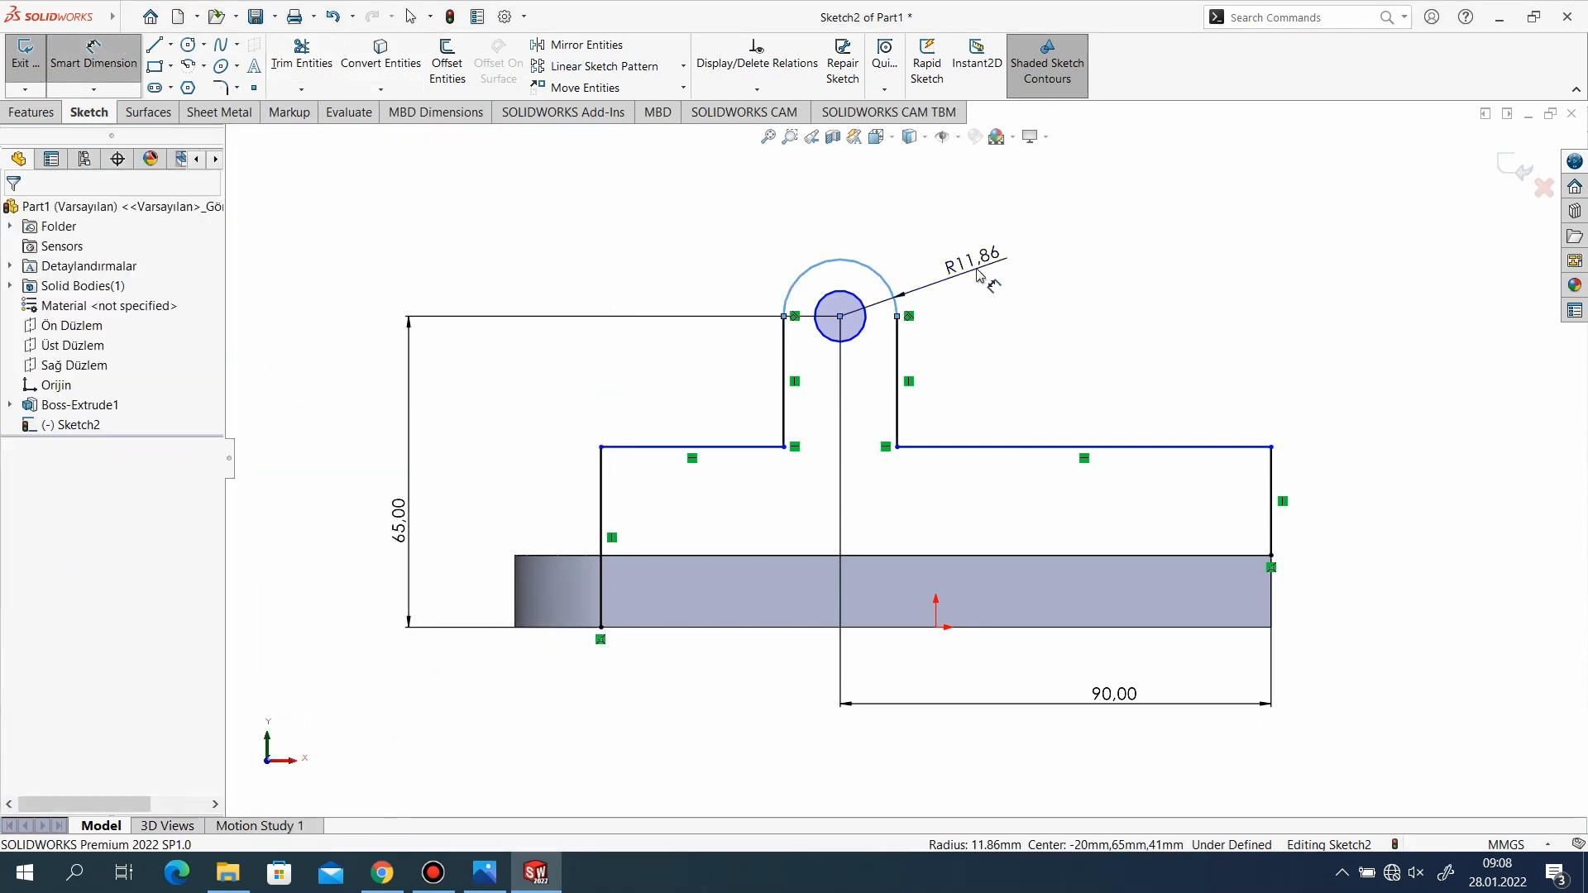
{"action": "left_click", "coordinate": [975, 271]}
{"action": "type", "text": "25"}
{"action": "key", "text": "Return"}
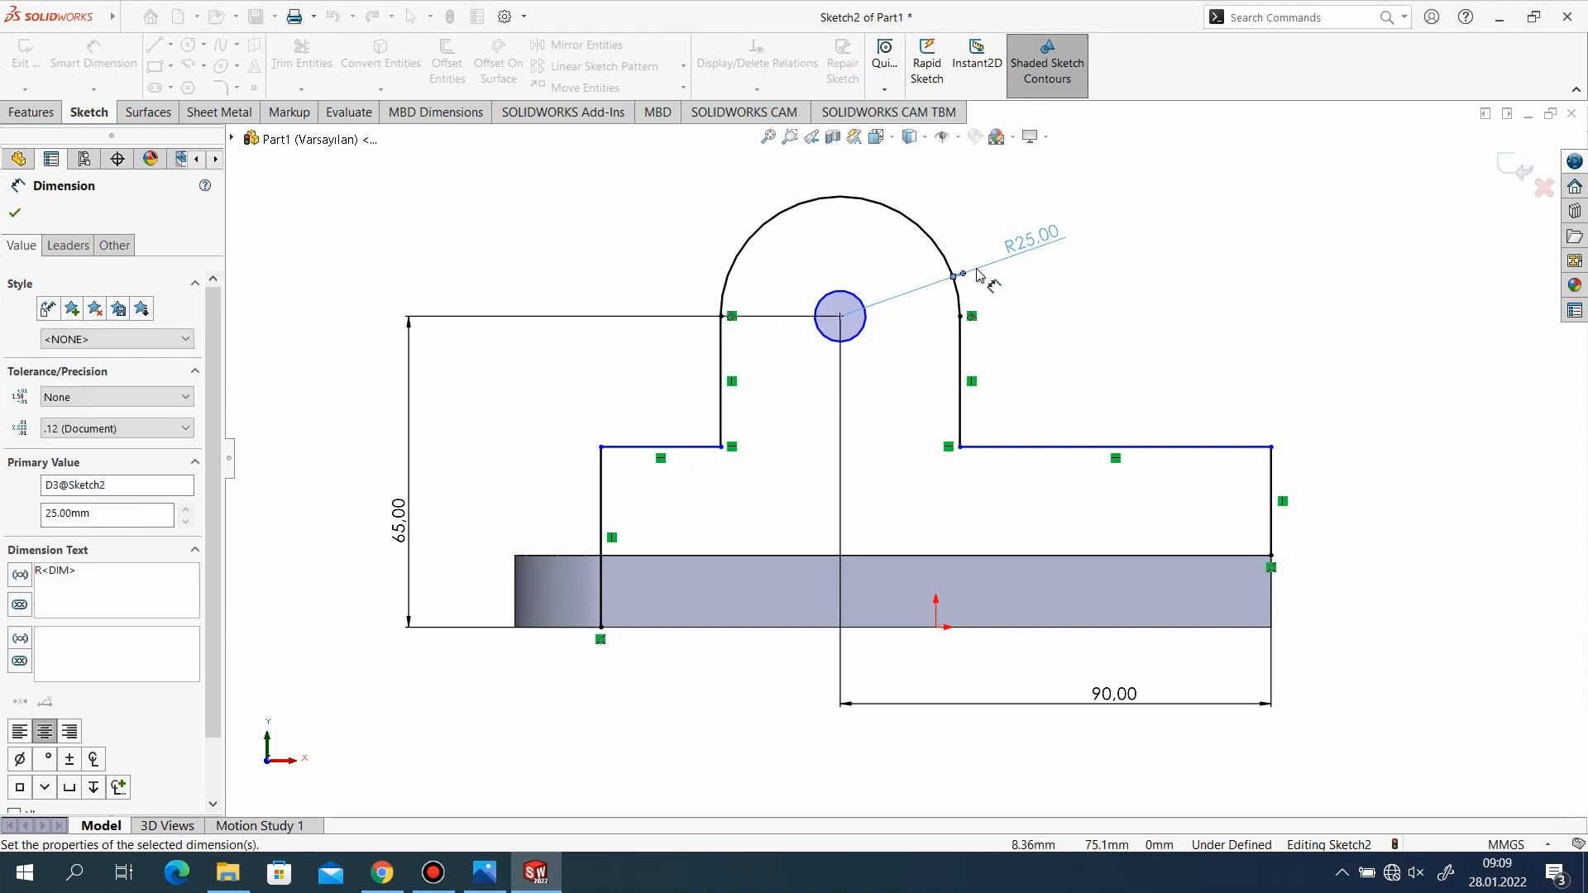
Check the reference drawing and dimension the right shoulder line at 28 mm above the base's bottom edge.
{"action": "scroll", "coordinate": [857, 468], "scroll_direction": "down", "scroll_amount": 2}
{"action": "scroll", "coordinate": [857, 468], "scroll_direction": "up", "scroll_amount": 1}
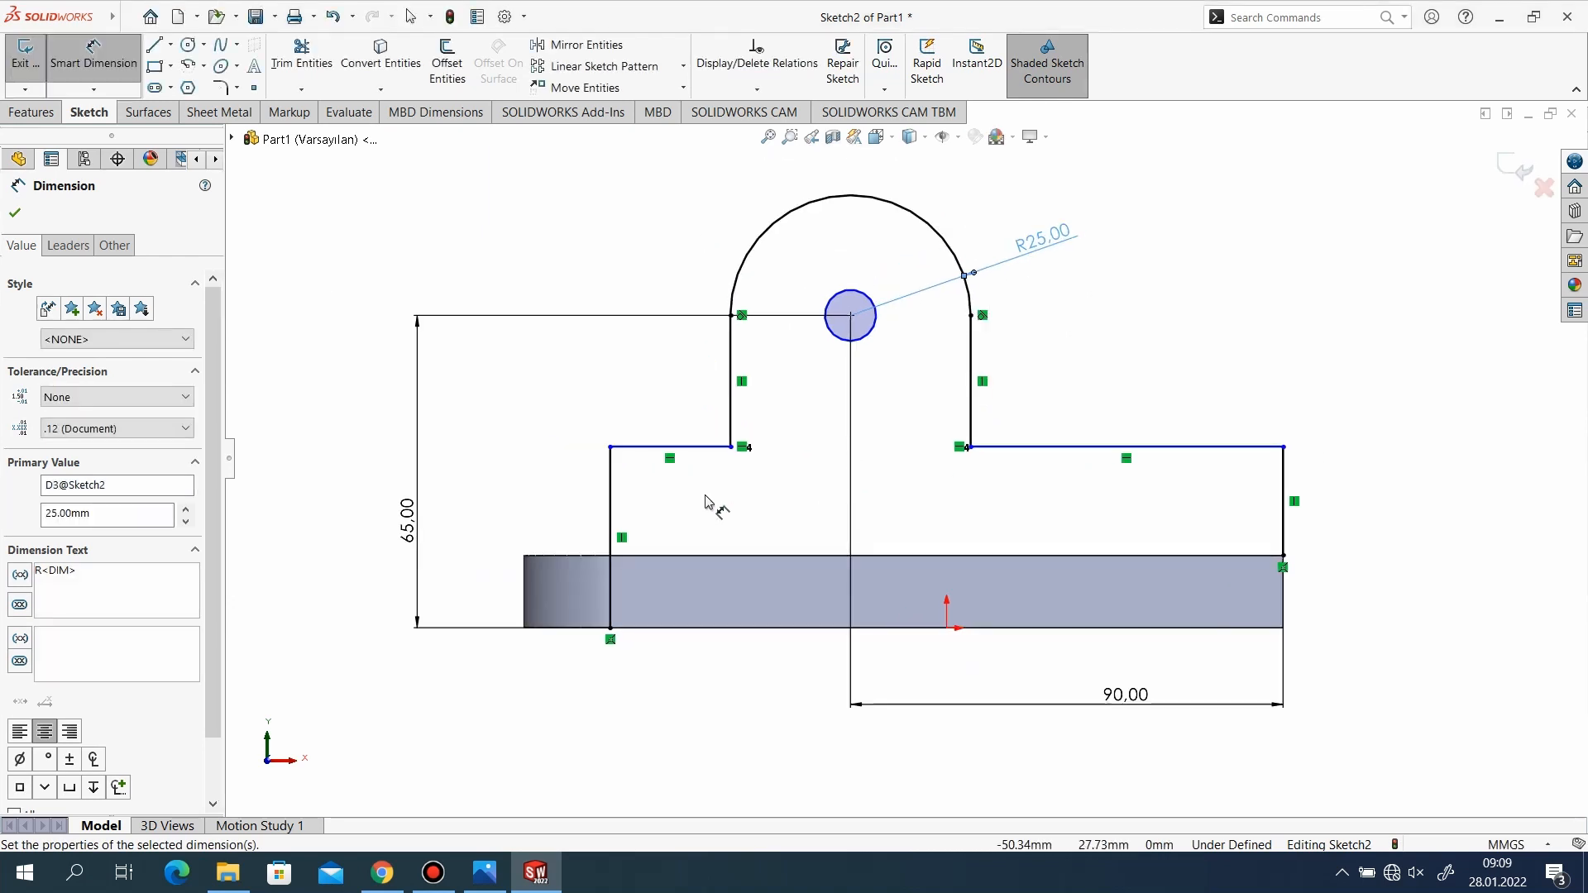
{"action": "left_click", "coordinate": [484, 871]}
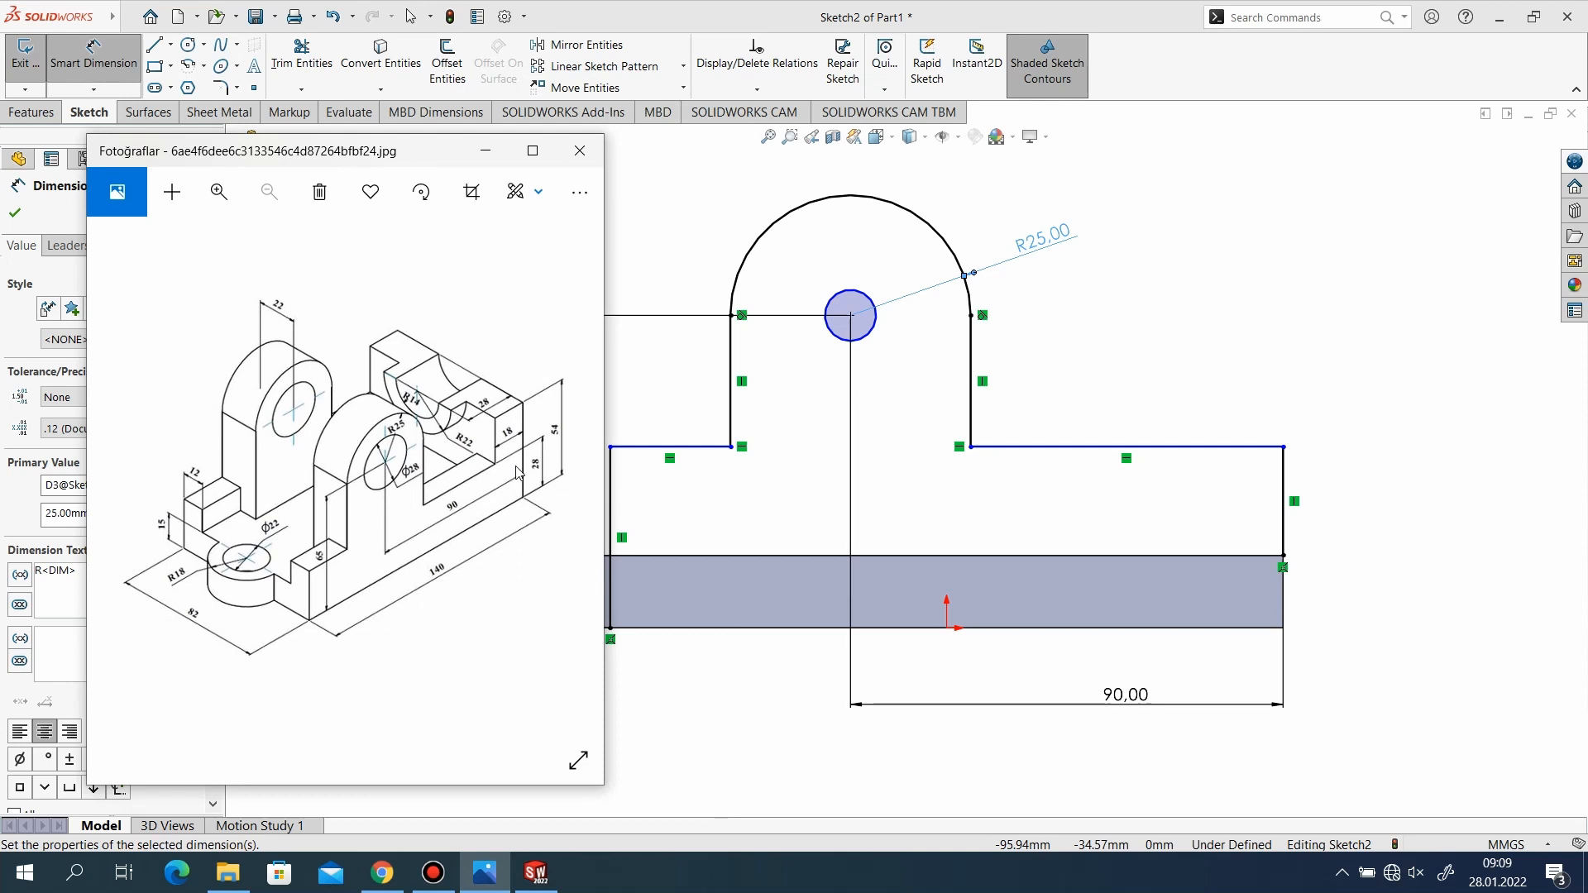
{"action": "left_click", "coordinate": [493, 156]}
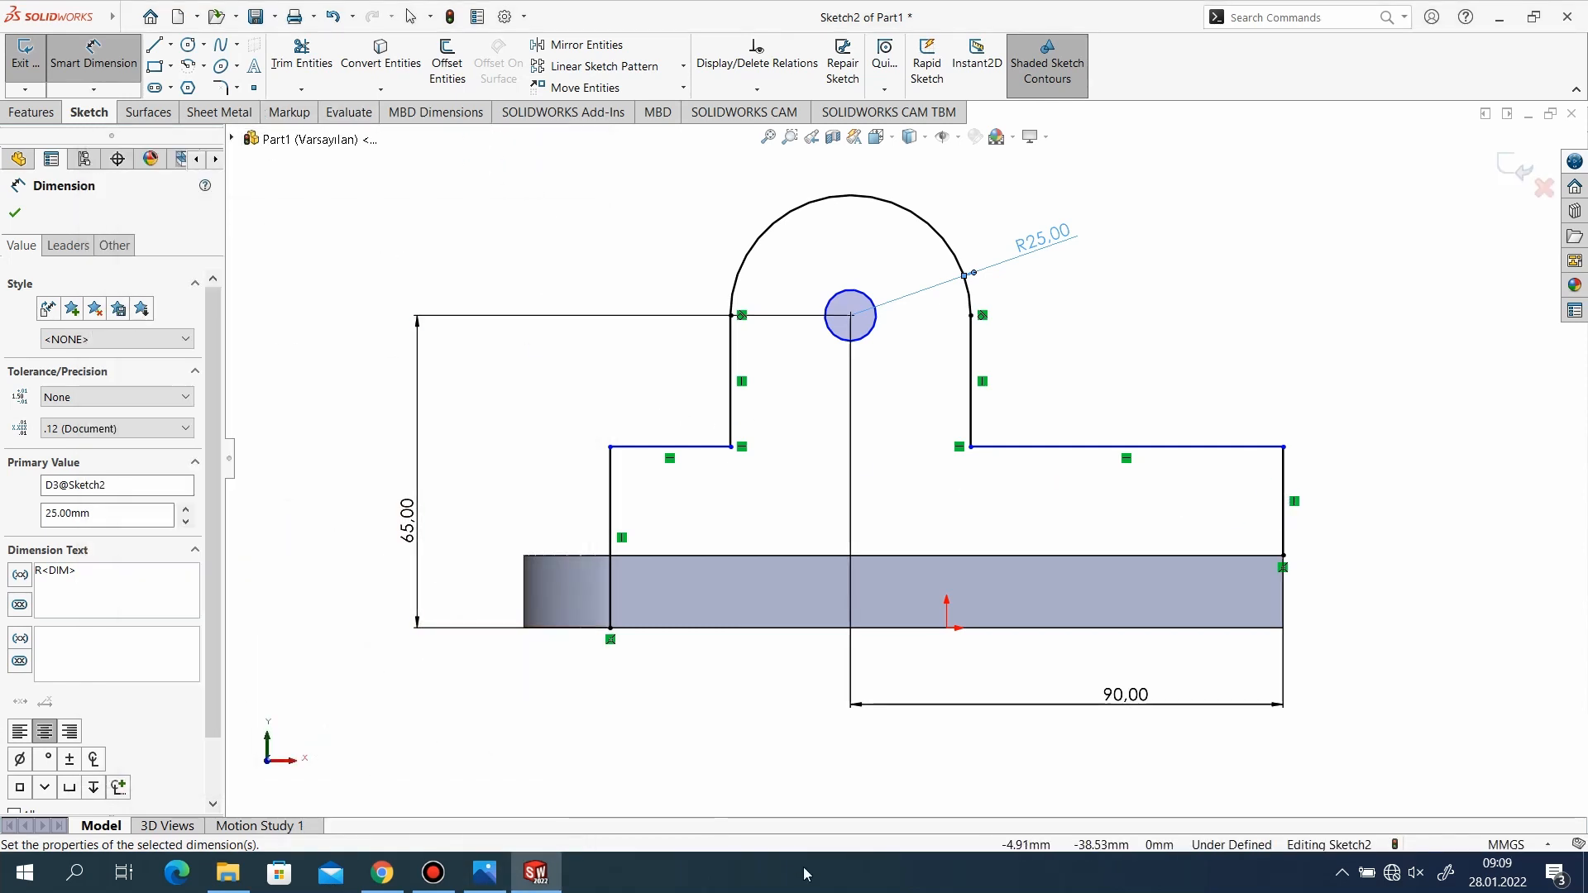
{"action": "left_click", "coordinate": [489, 877]}
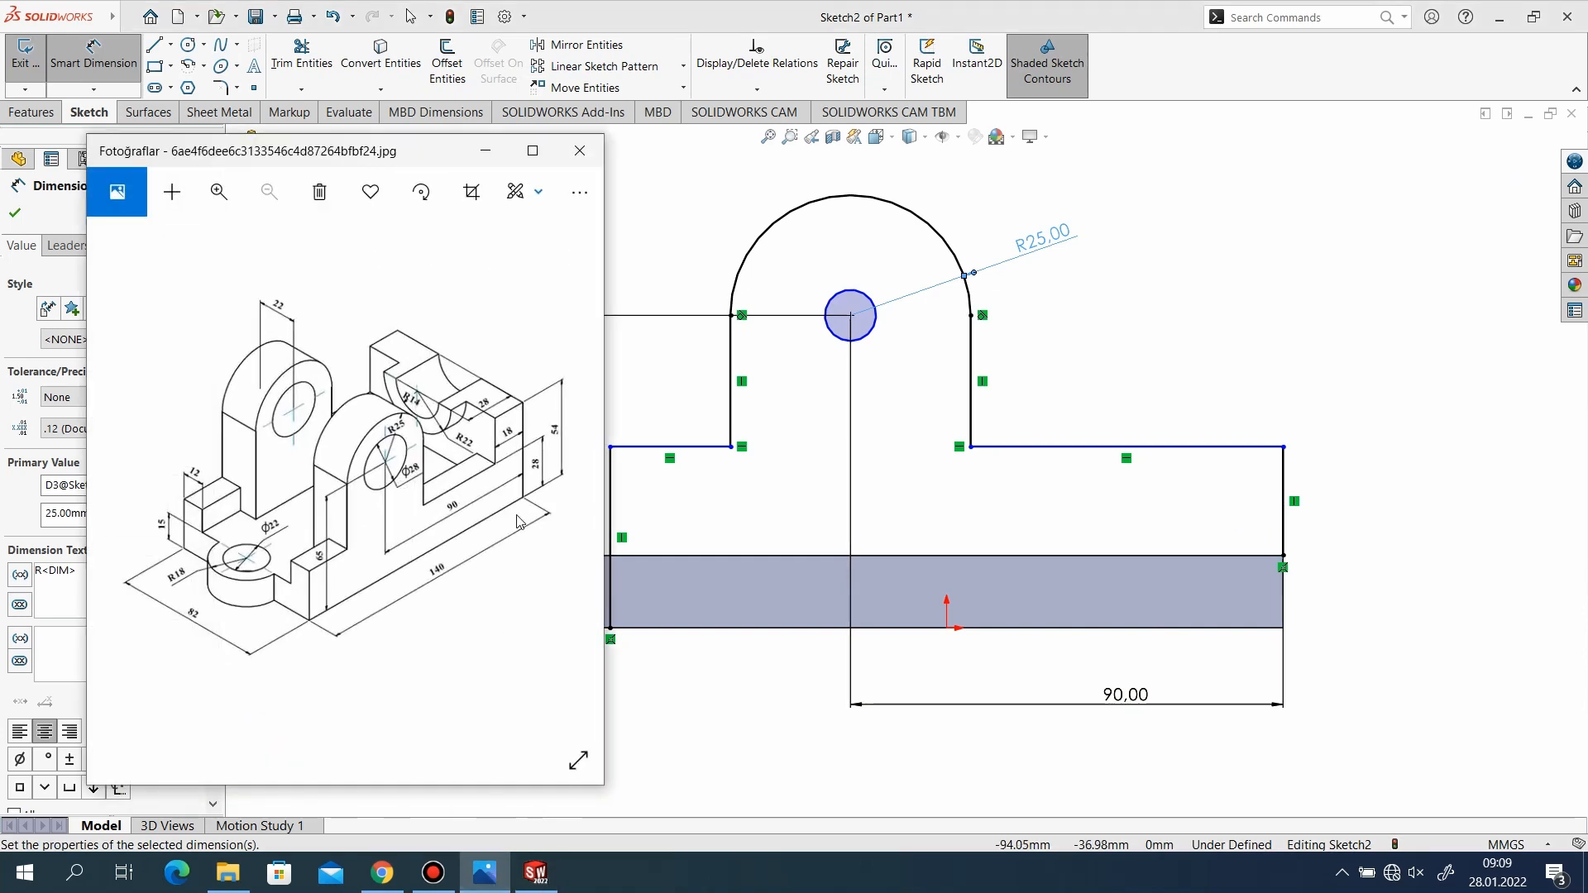
{"action": "left_click", "coordinate": [479, 159]}
{"action": "left_click", "coordinate": [1225, 447]}
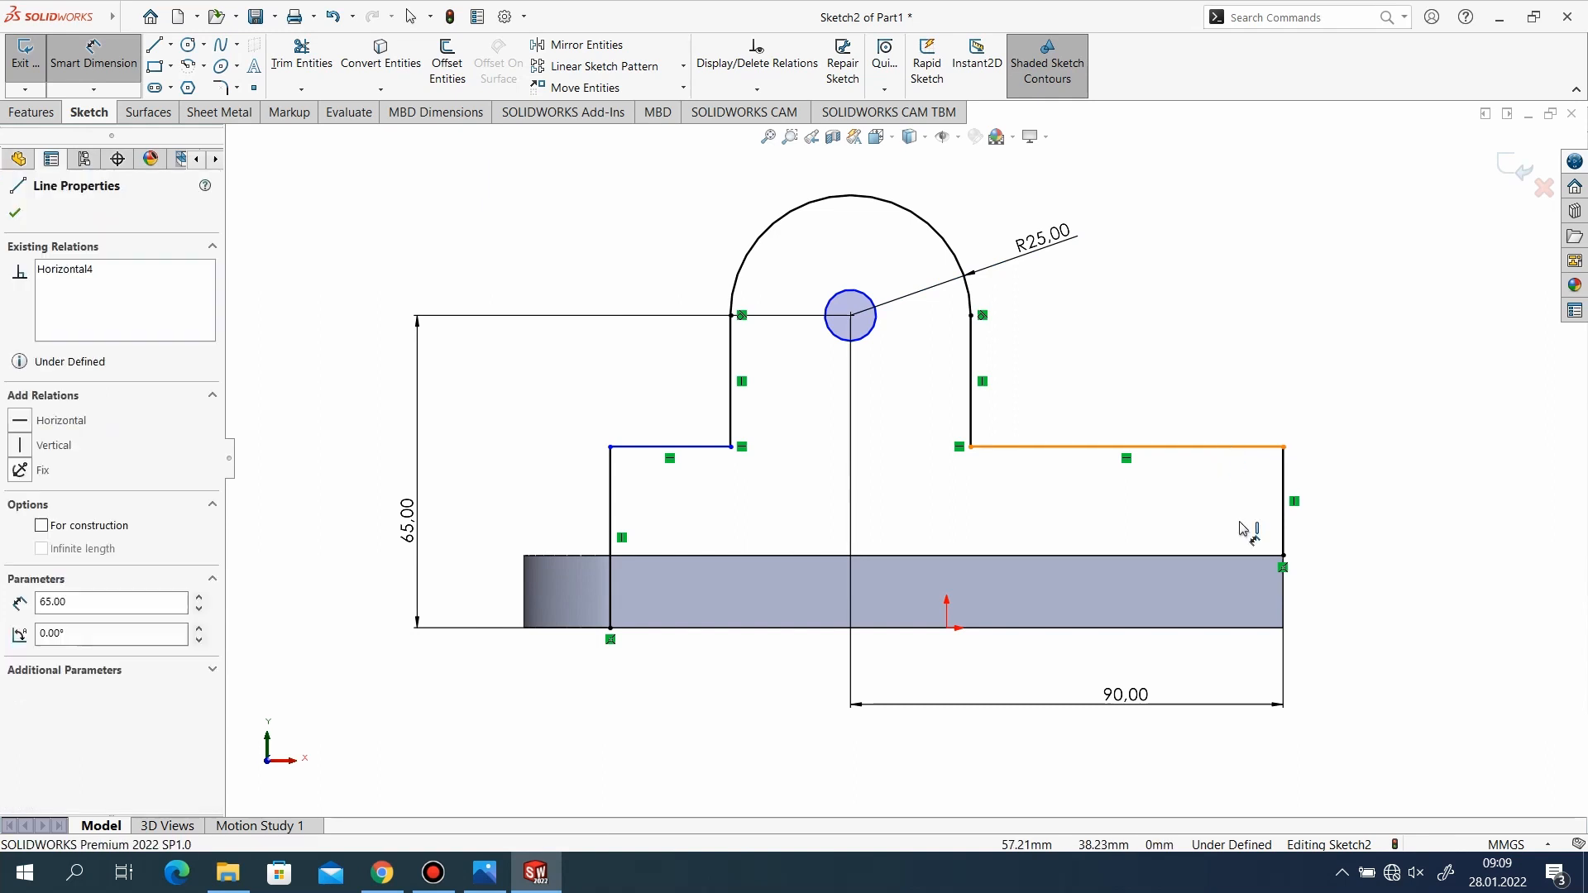
{"action": "left_click", "coordinate": [1257, 627]}
{"action": "left_click", "coordinate": [1365, 571]}
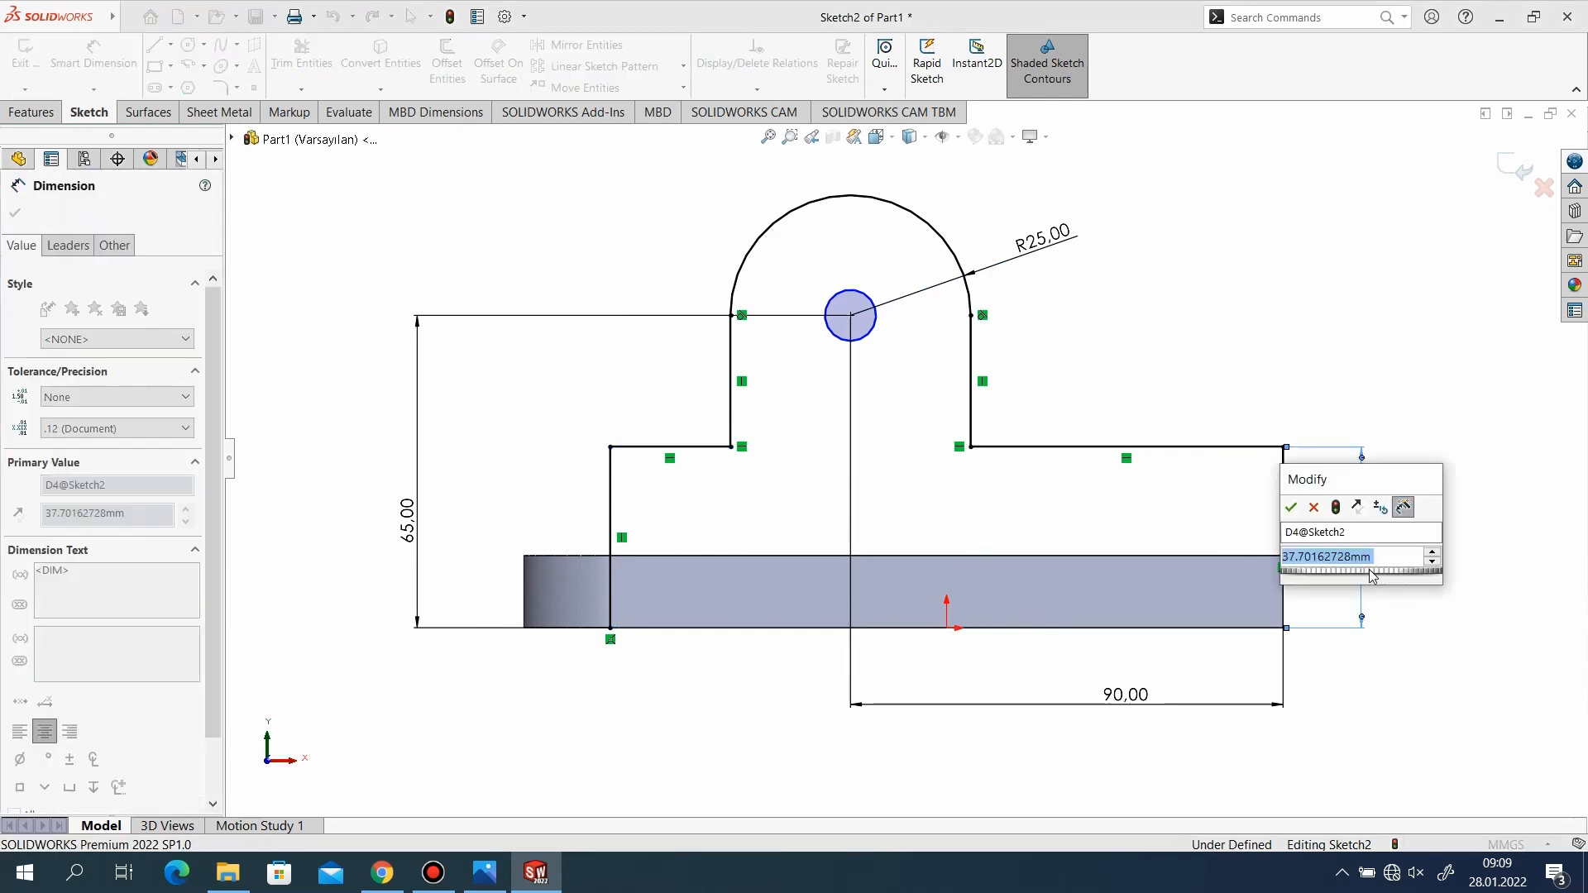
{"action": "type", "text": "28"}
{"action": "key", "text": "Return"}
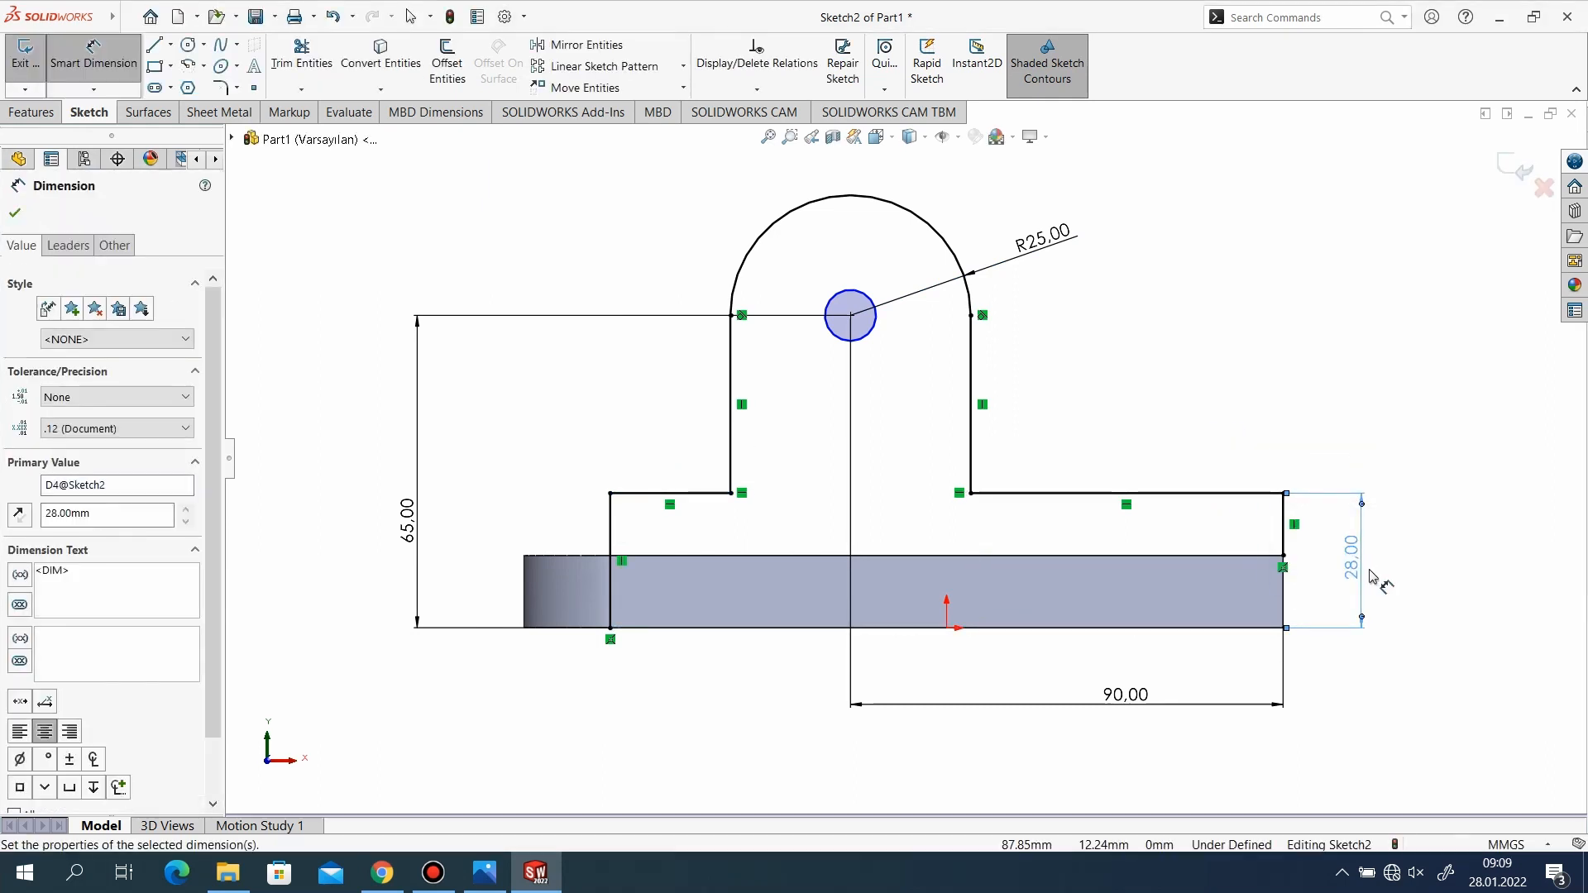
Check the reference drawing and set the lug hole's diameter to 28 mm.
{"action": "scroll", "coordinate": [1158, 686], "scroll_direction": "down", "scroll_amount": 2}
{"action": "scroll", "coordinate": [906, 457], "scroll_direction": "up", "scroll_amount": 2}
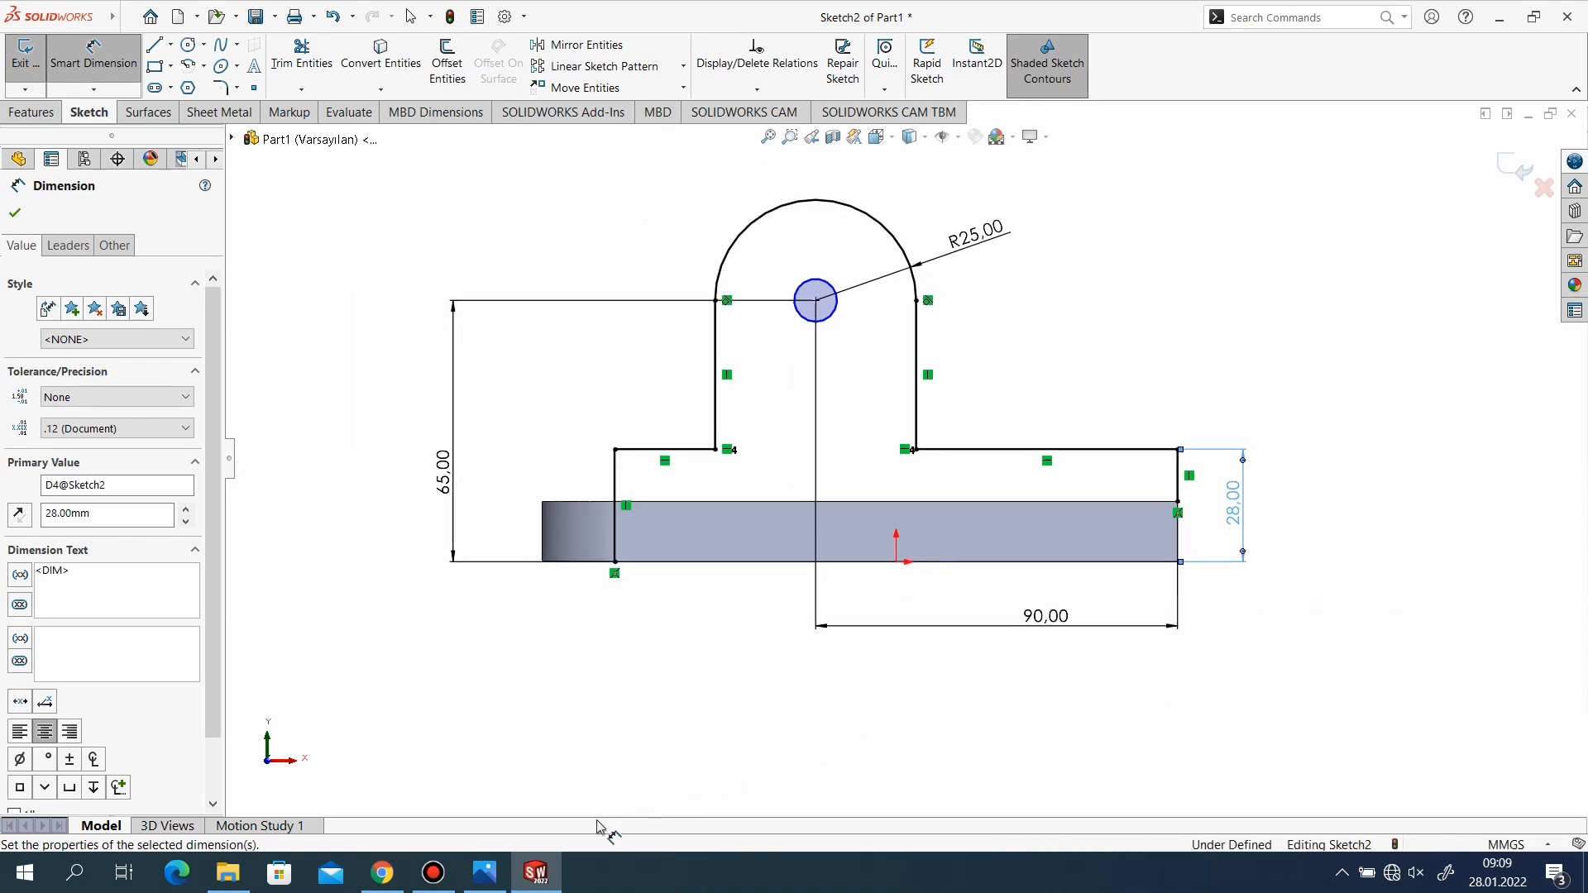
{"action": "left_click", "coordinate": [485, 873]}
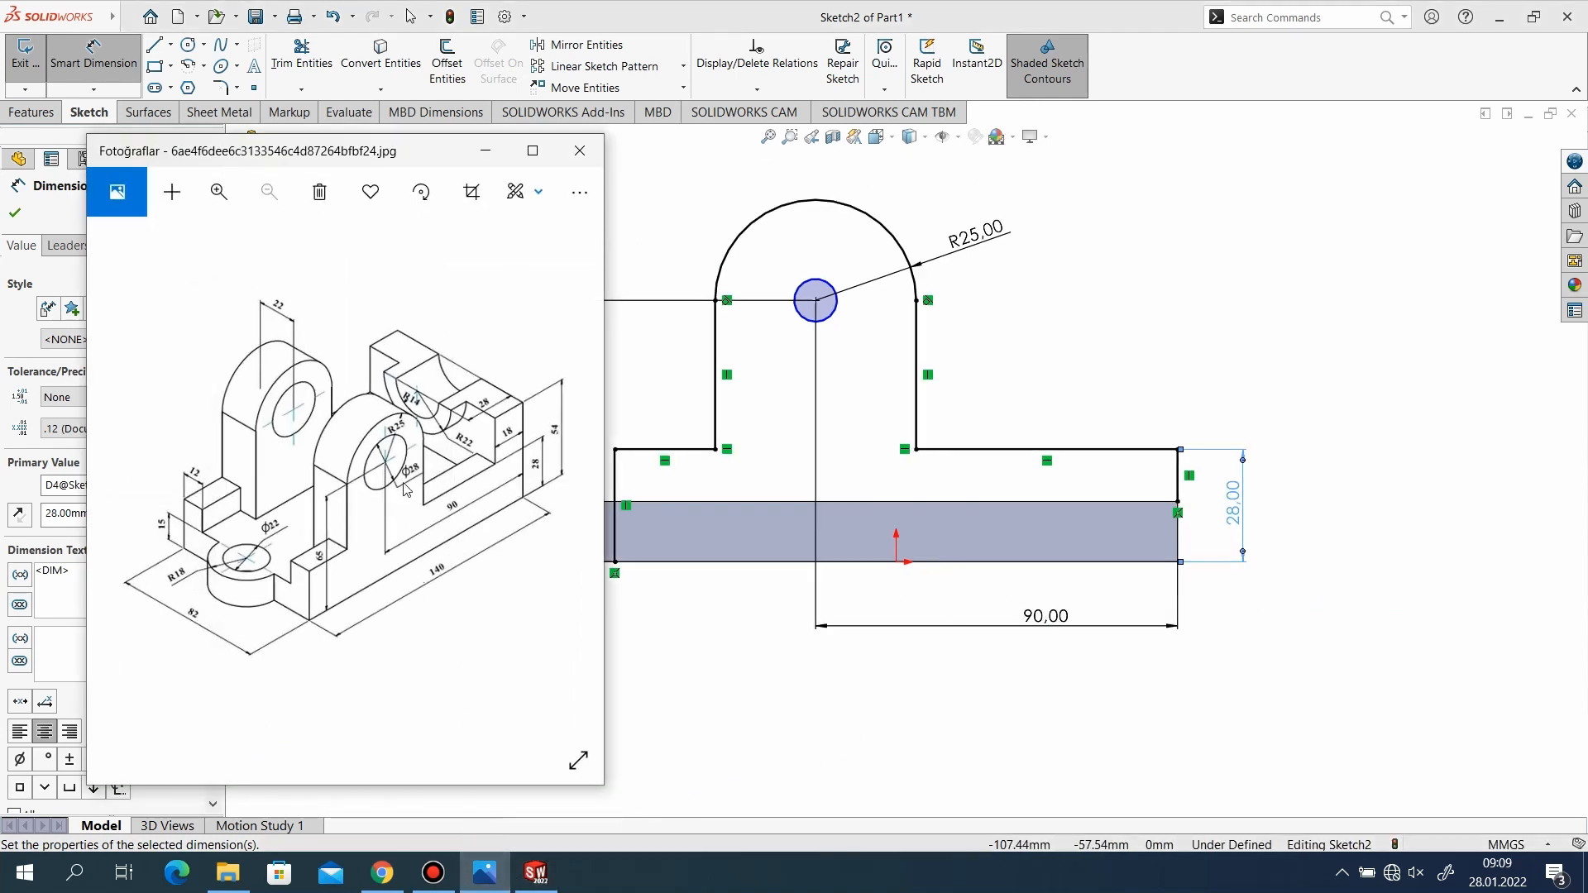
{"action": "left_click", "coordinate": [485, 151]}
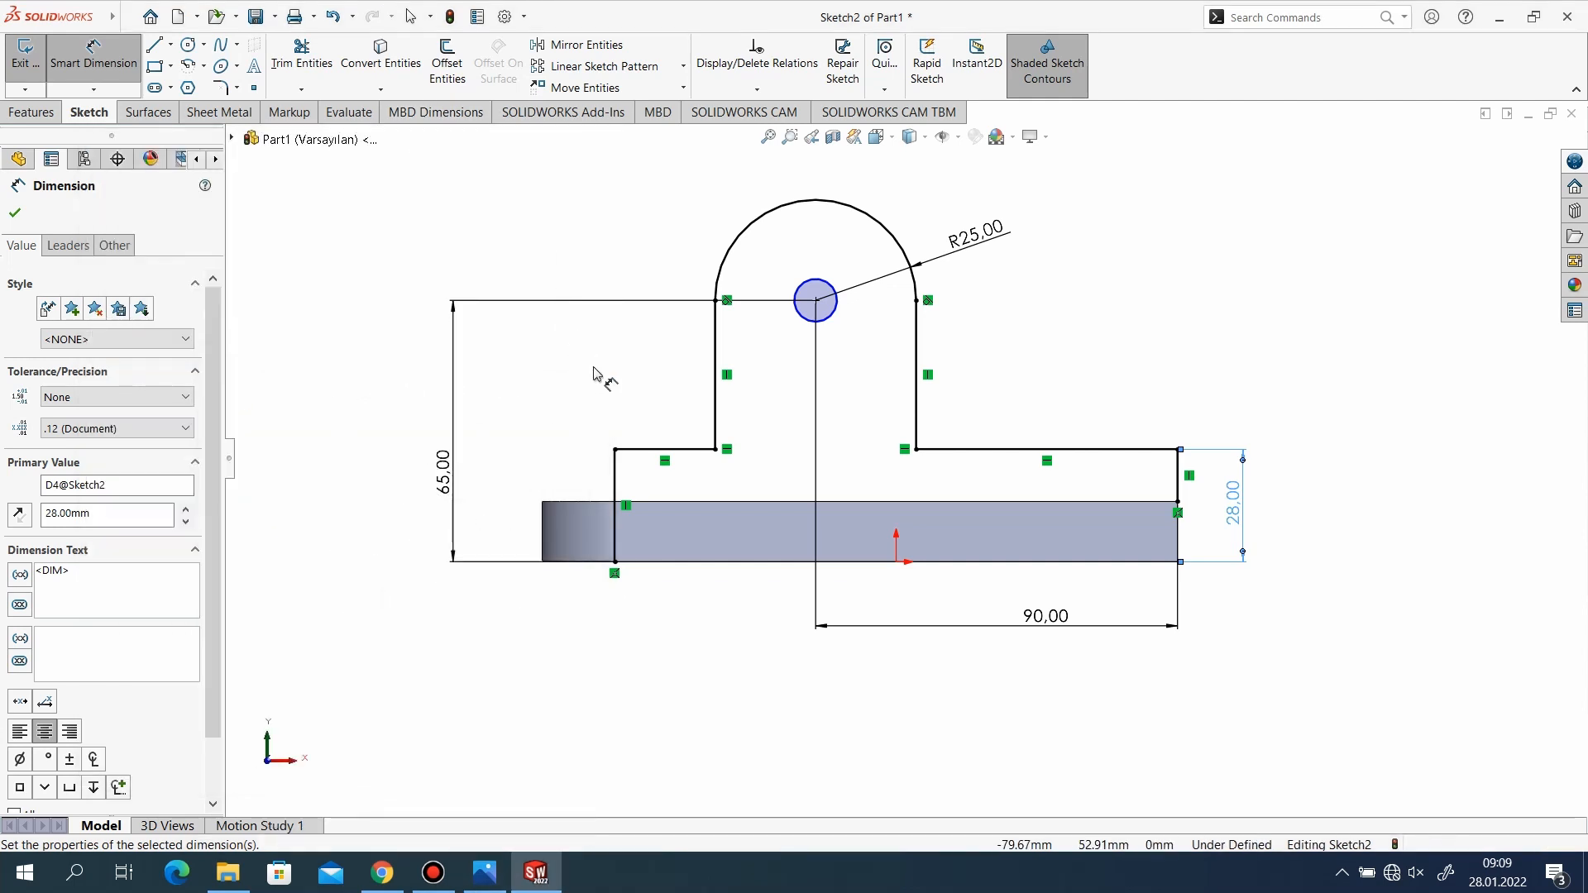
{"action": "left_click", "coordinate": [834, 308]}
{"action": "left_click", "coordinate": [1001, 310]}
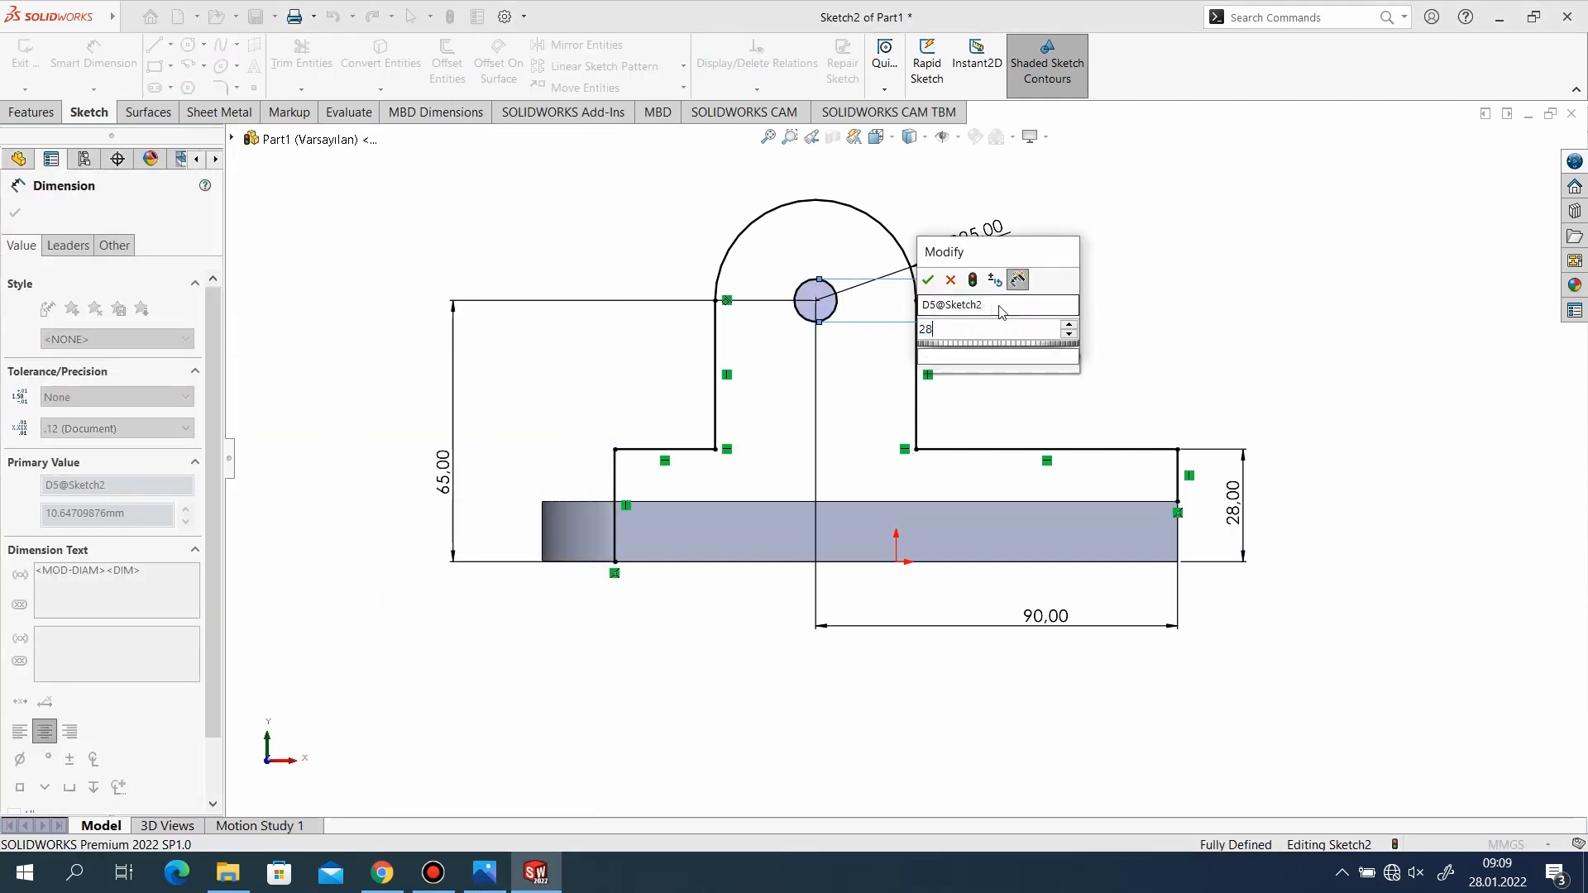
{"action": "type", "text": "28"}
{"action": "key", "text": "Return"}
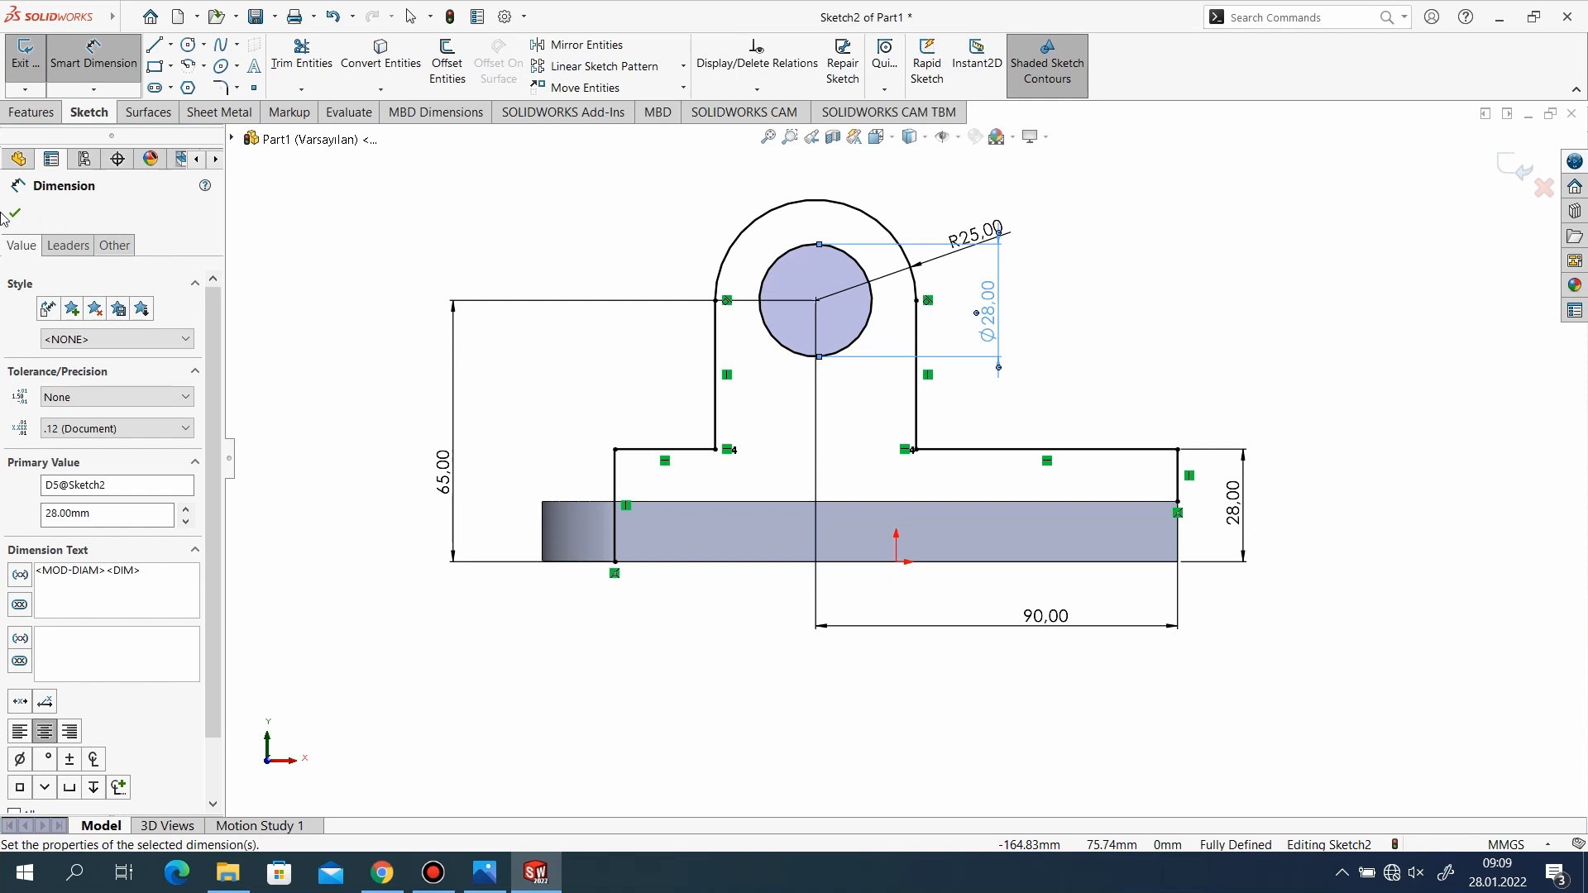
{"action": "left_click", "coordinate": [15, 216]}
Close the profile with a line along the base's bottom edge and a 15 mm vertical line up its right edge.
{"action": "scroll", "coordinate": [794, 389], "scroll_direction": "down", "scroll_amount": 2}
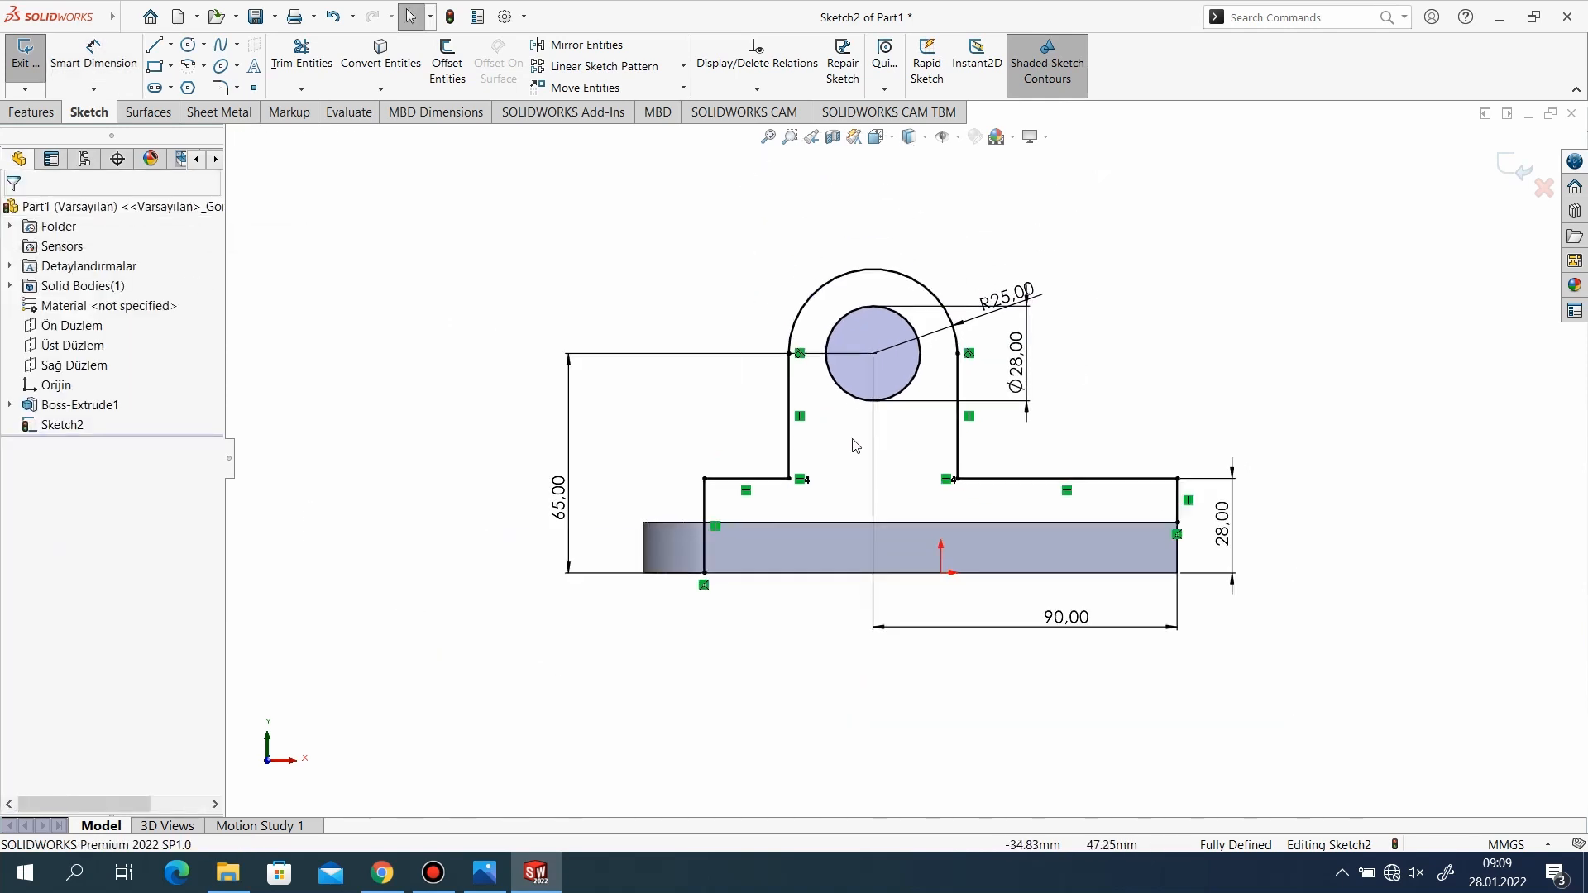
{"action": "scroll", "coordinate": [853, 446], "scroll_direction": "up", "scroll_amount": 3}
{"action": "left_click", "coordinate": [171, 43]}
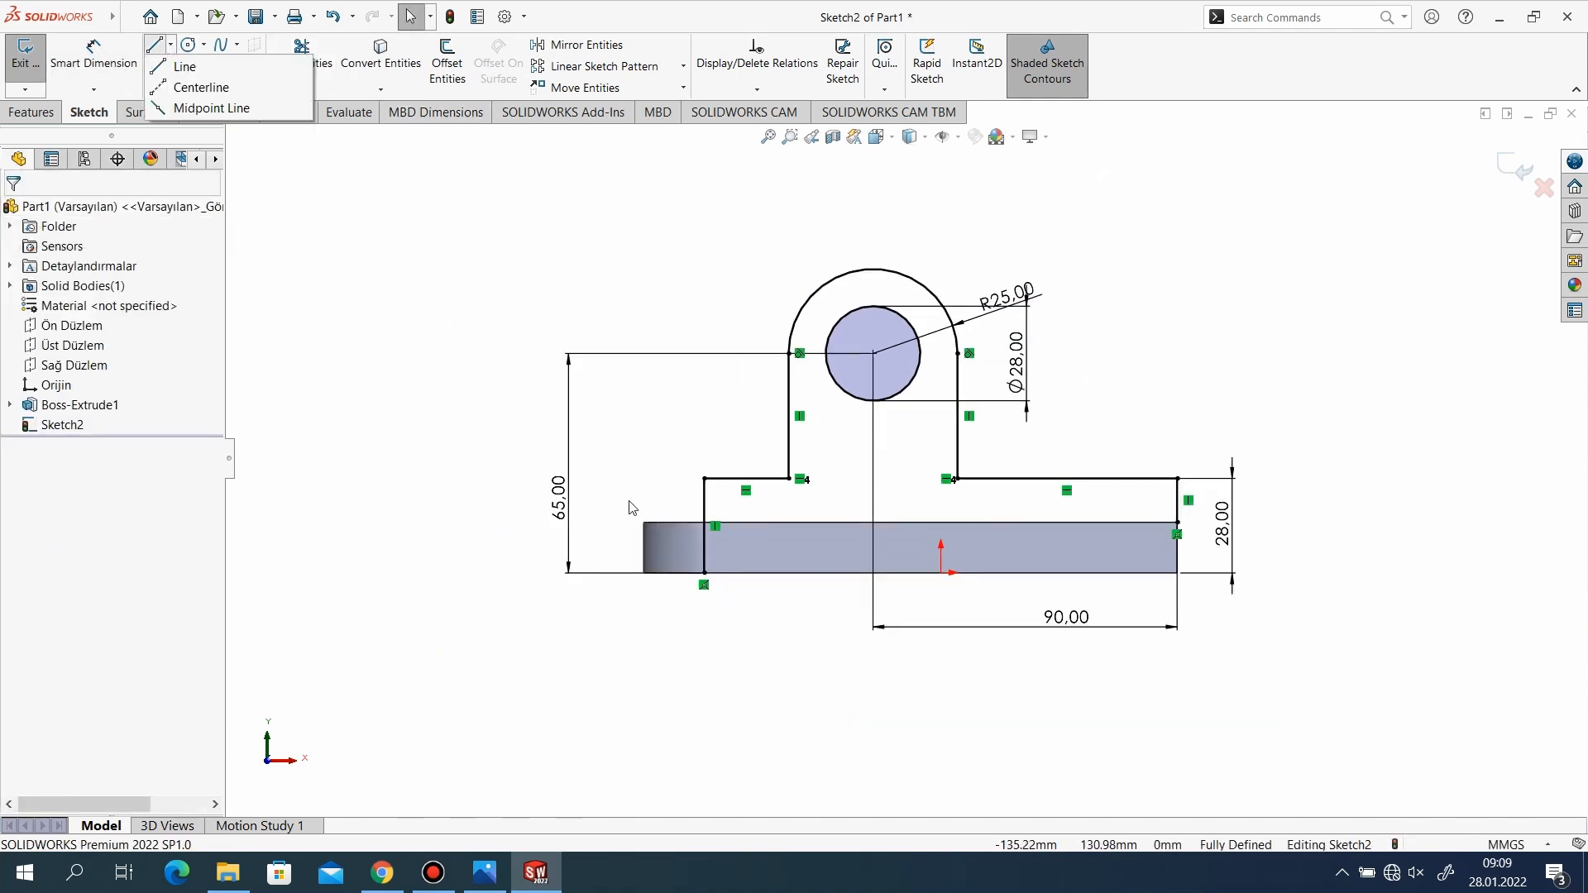
{"action": "left_click", "coordinate": [184, 67]}
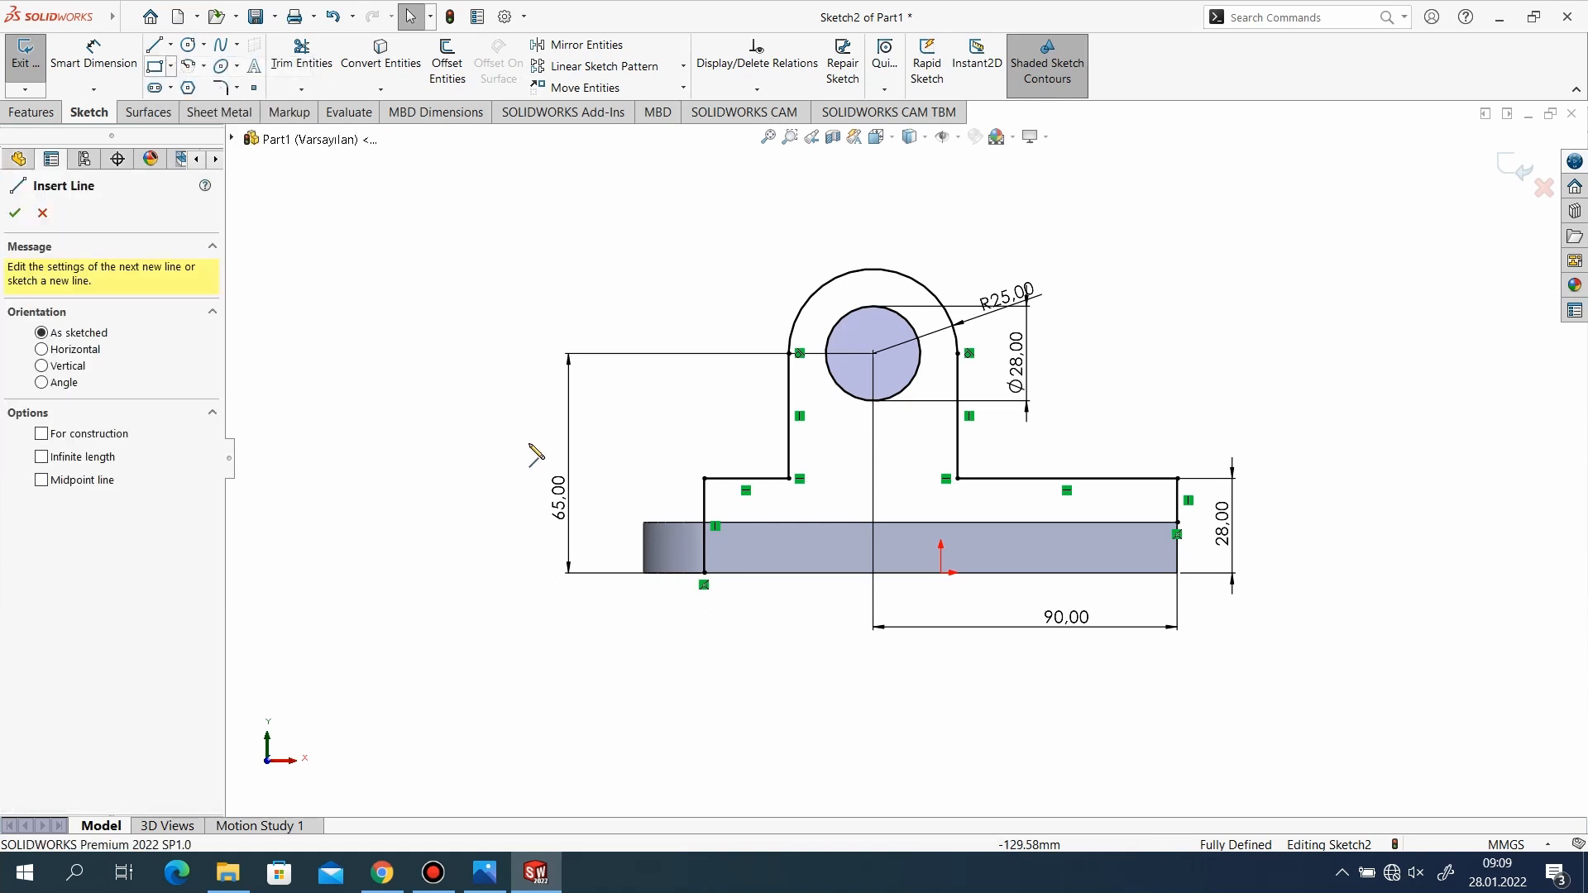
{"action": "left_click", "coordinate": [704, 572]}
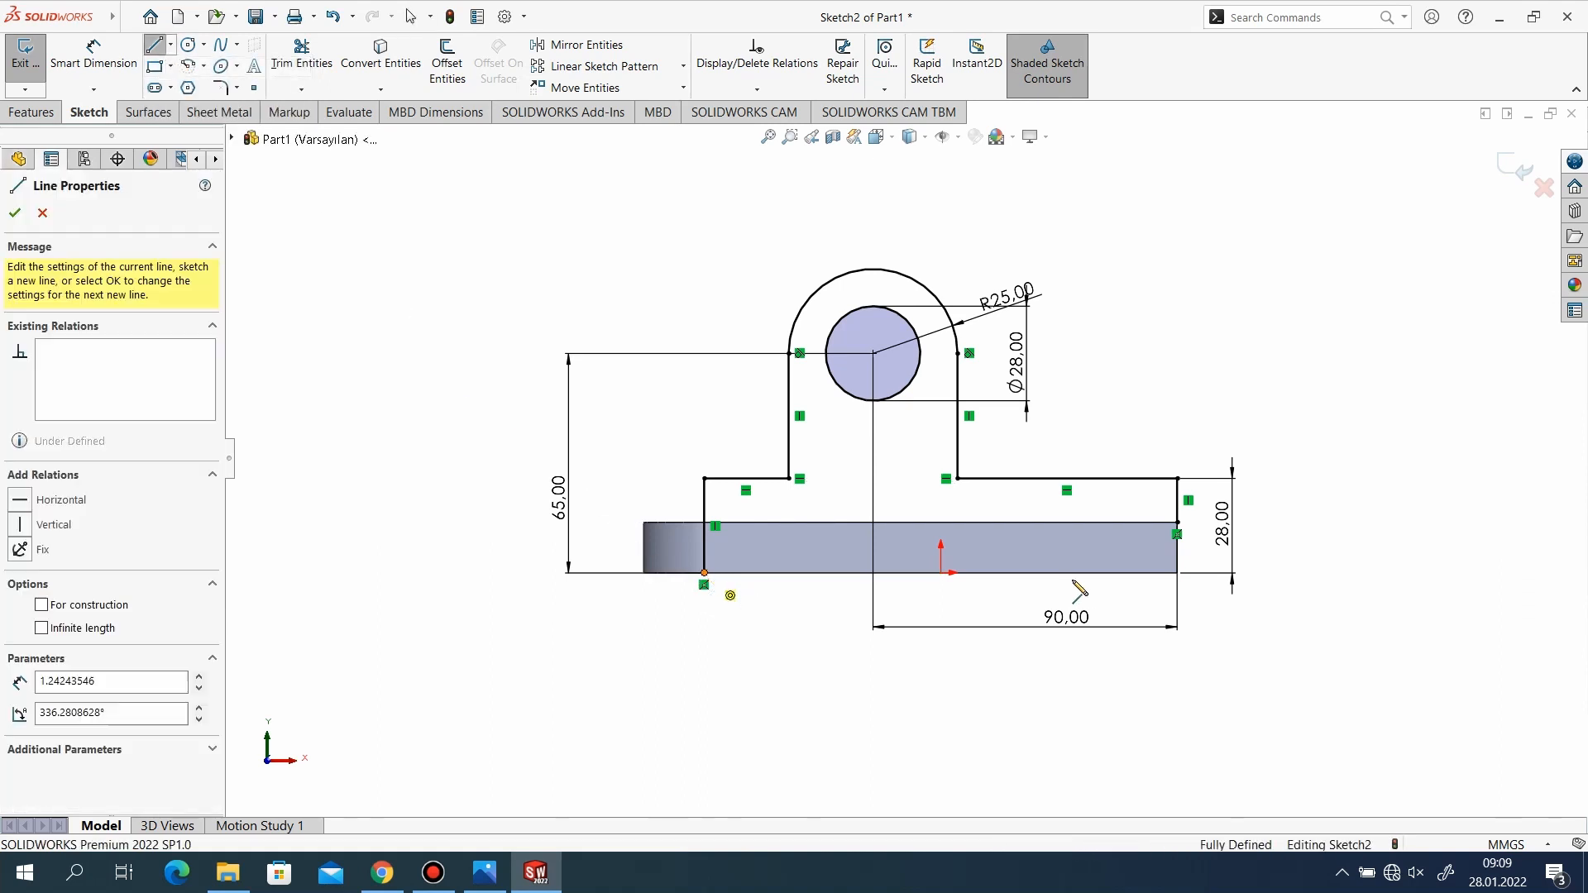
{"action": "left_click", "coordinate": [1177, 572]}
{"action": "left_click", "coordinate": [1177, 572]}
{"action": "left_click", "coordinate": [1177, 522]}
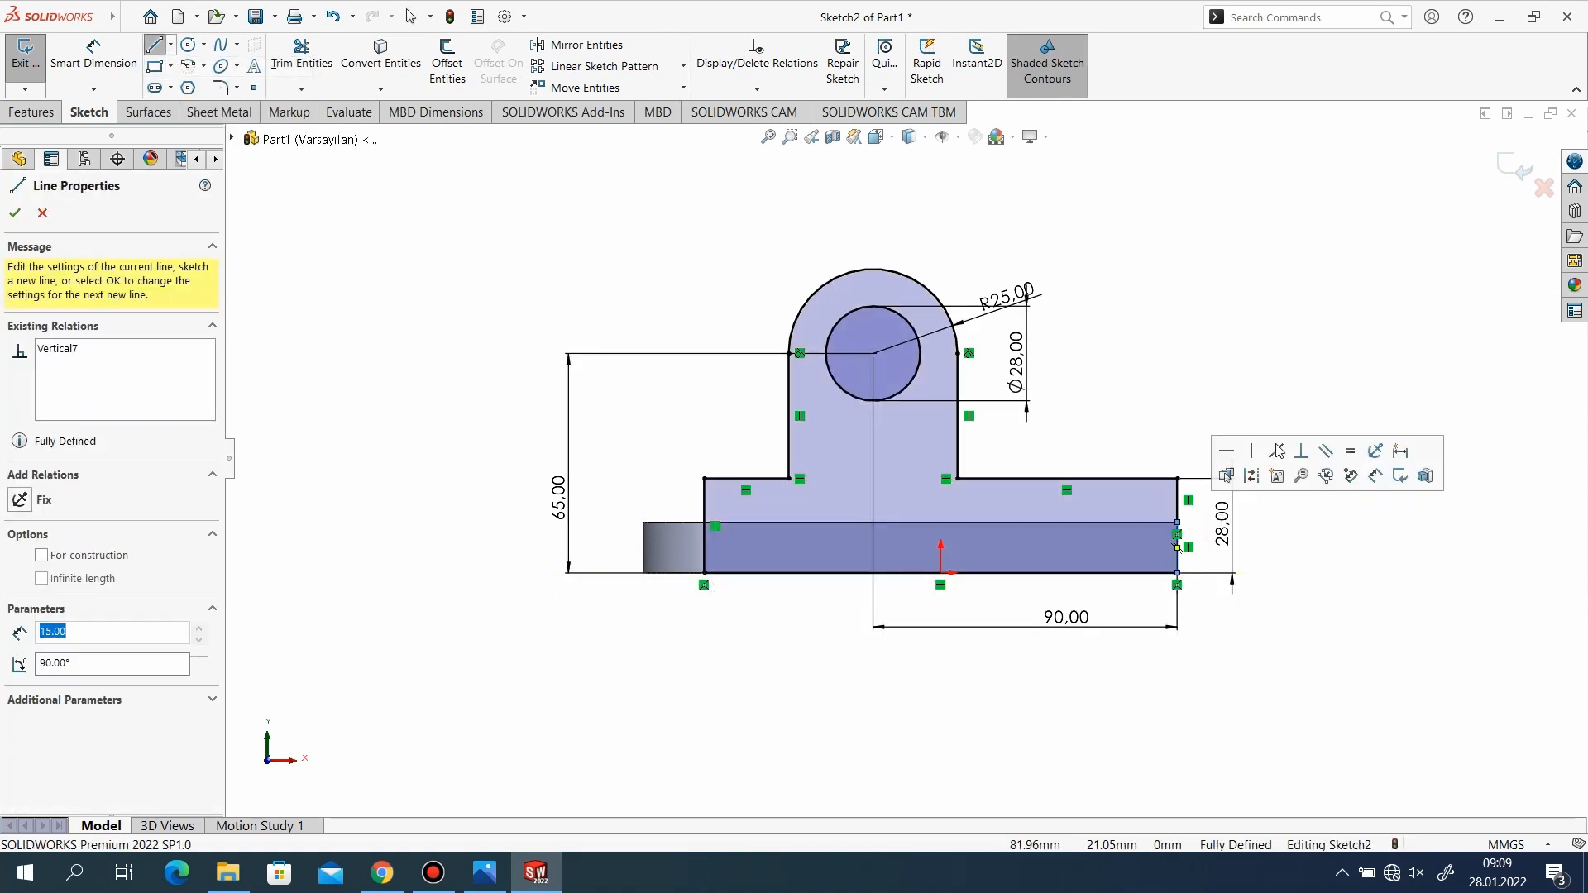
Finish the line command and exit the side wall profile sketch.
{"action": "left_click", "coordinate": [15, 213]}
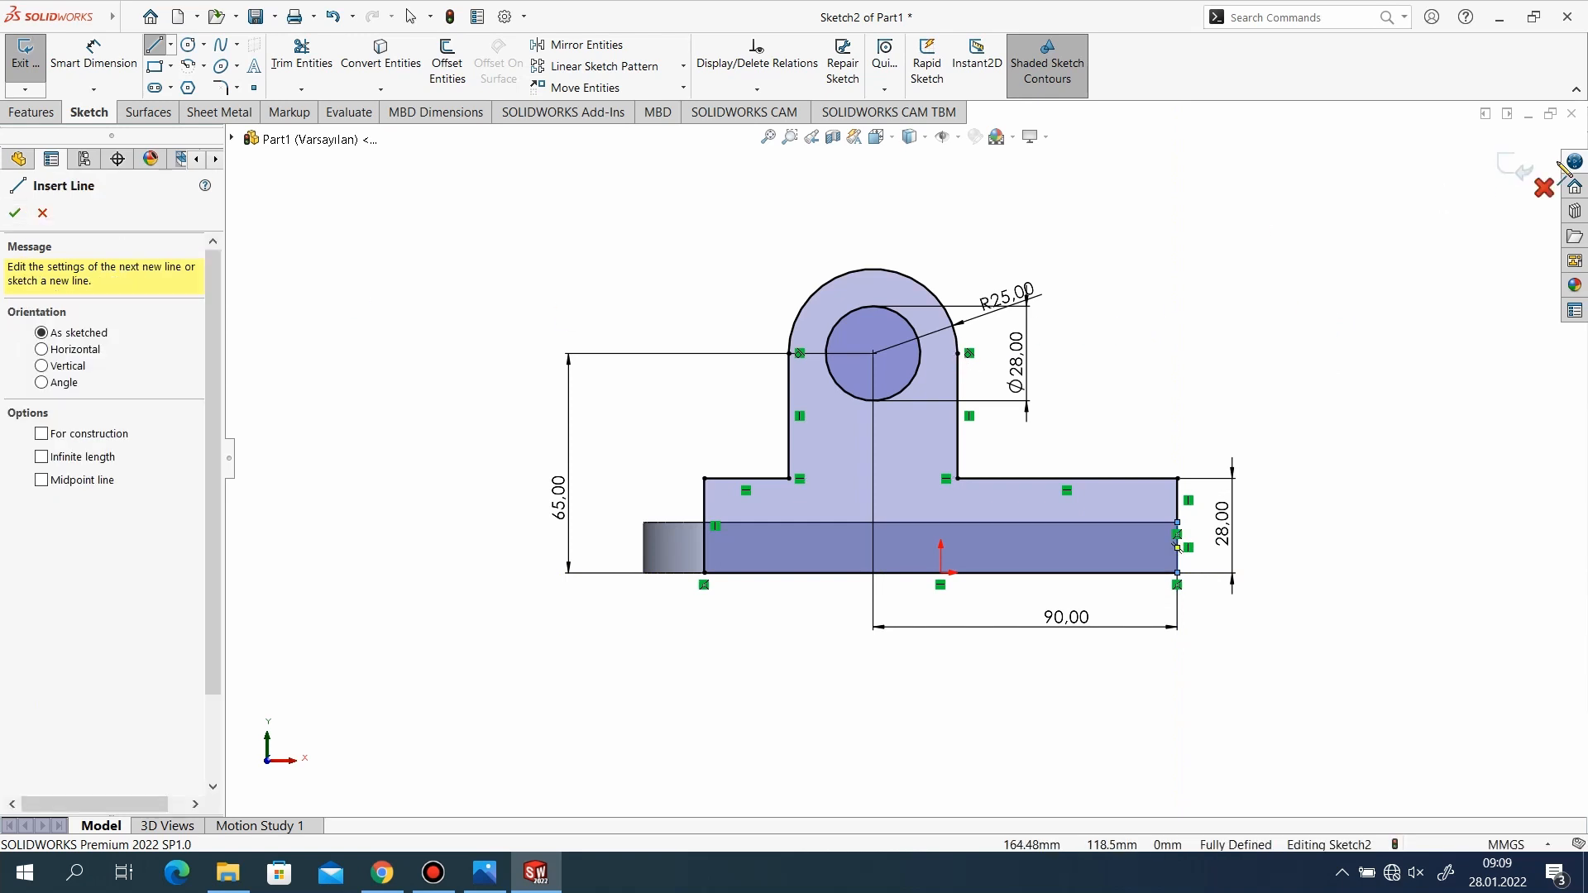
{"action": "left_click", "coordinate": [15, 213]}
{"action": "left_click", "coordinate": [1522, 162]}
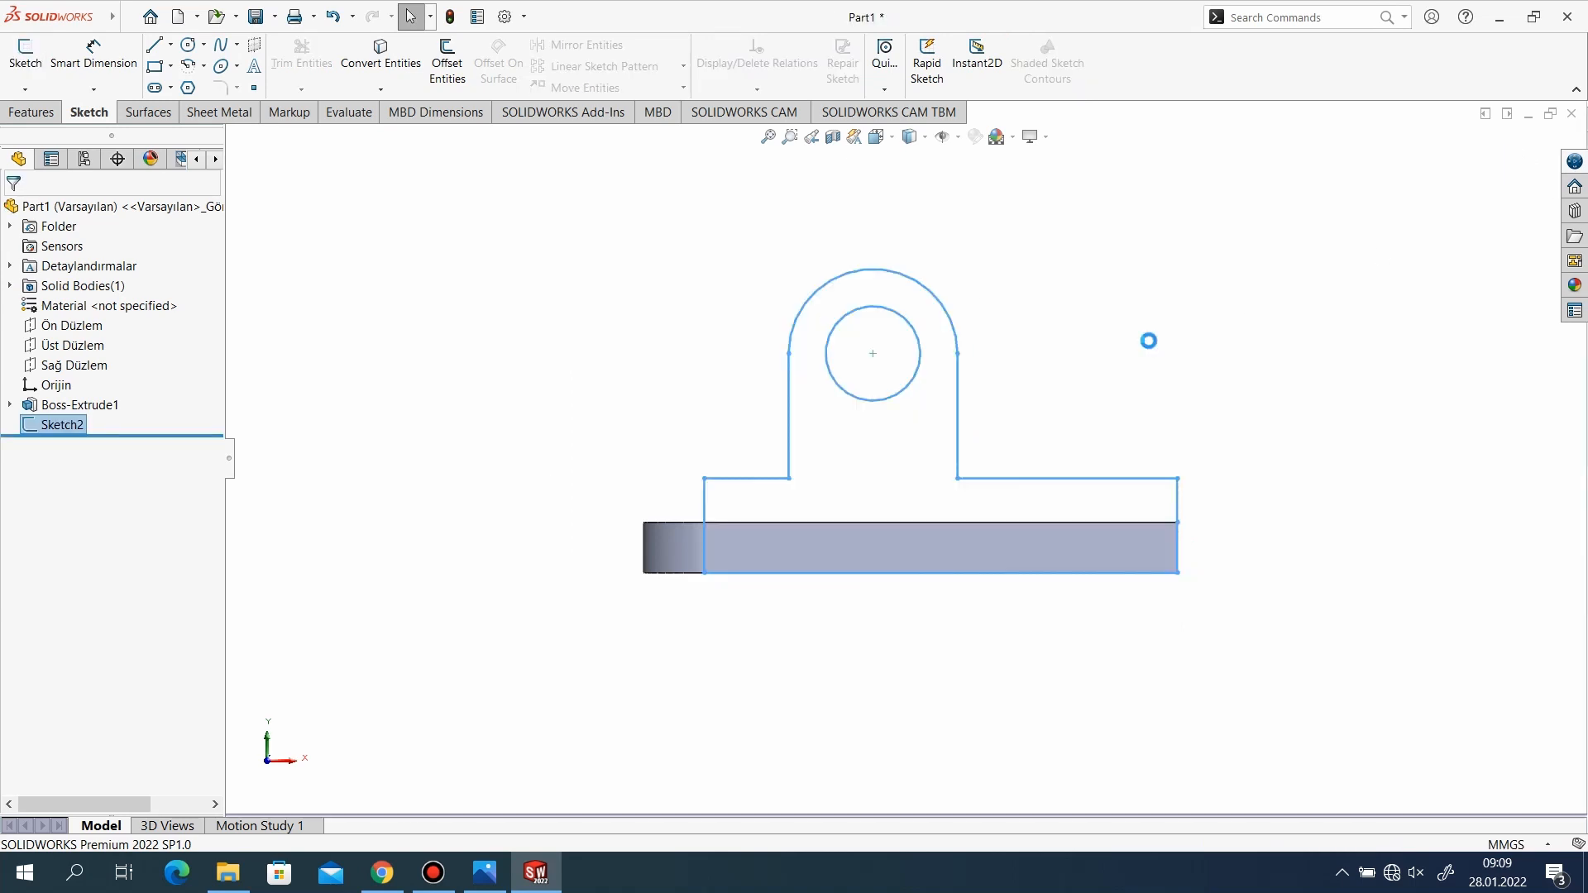
Check the reference drawing for the wall thickness and extrude the side wall profile 12 mm inward over the base, merging the result.
{"action": "middle_click_drag", "start_coordinate": [911, 479], "coordinate": [972, 551]}
{"action": "scroll", "coordinate": [985, 443], "scroll_direction": "up", "scroll_amount": 2}
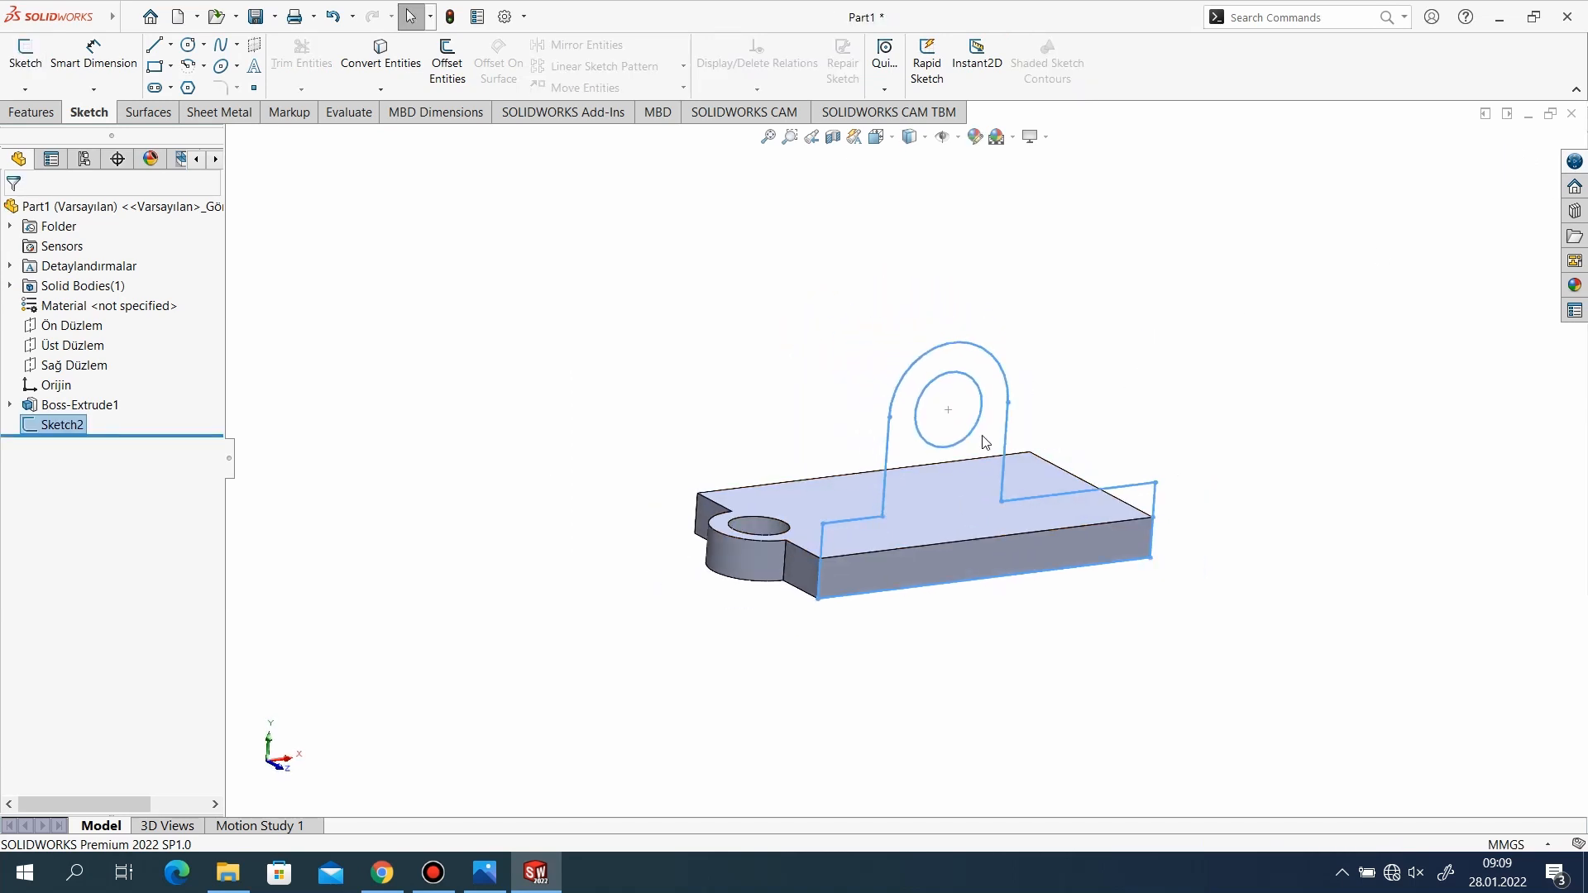
{"action": "scroll", "coordinate": [968, 503], "scroll_direction": "down", "scroll_amount": 4}
{"action": "left_click", "coordinate": [486, 875]}
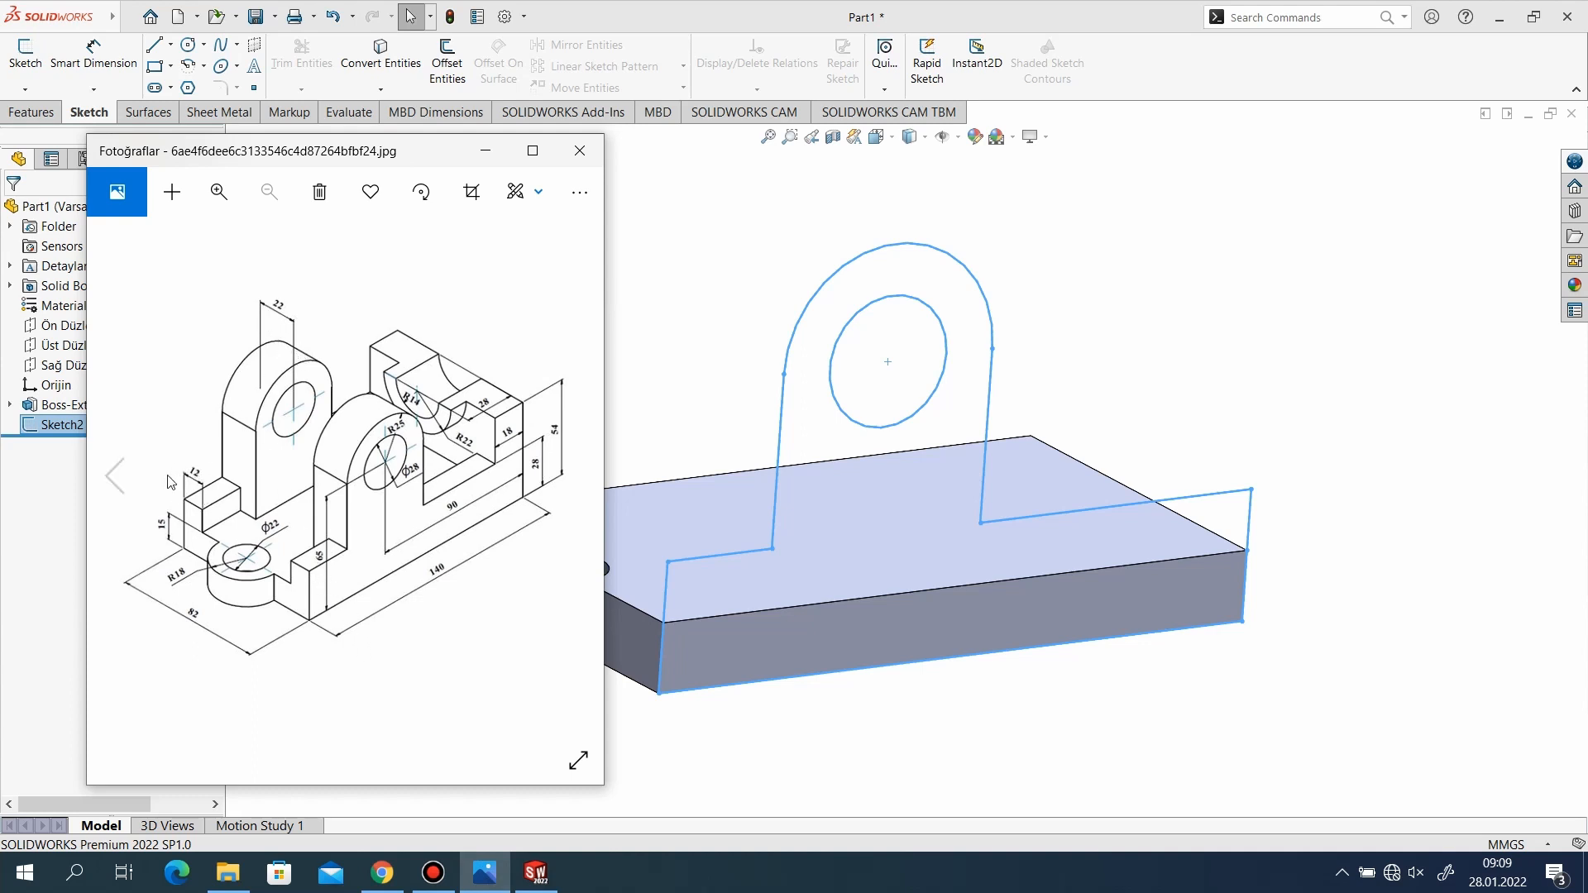
{"action": "left_click", "coordinate": [480, 153]}
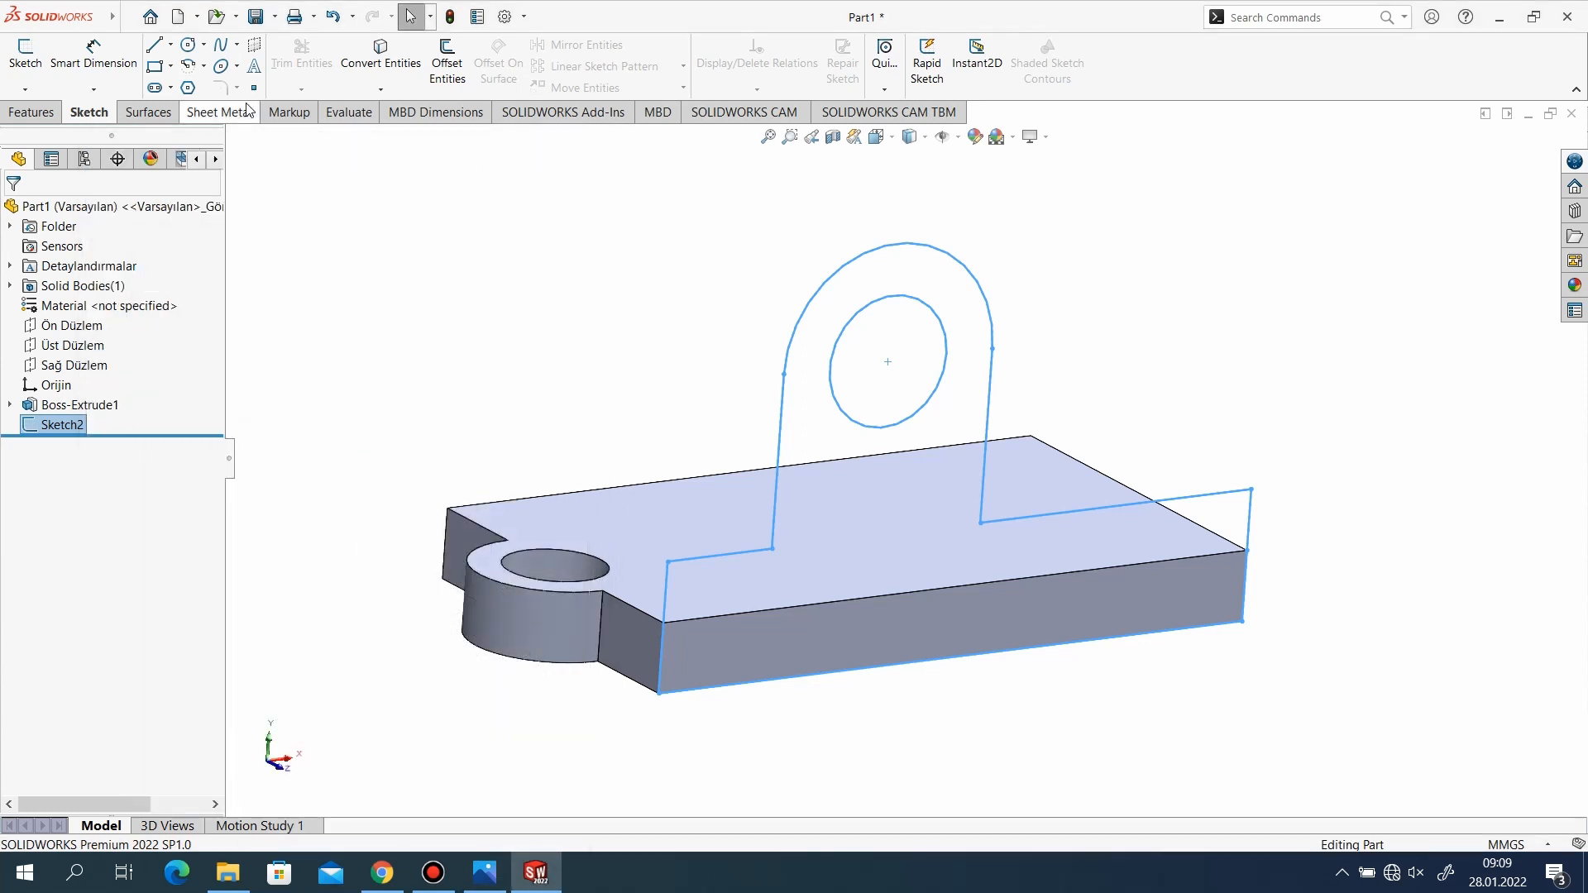
{"action": "left_click", "coordinate": [35, 112]}
{"action": "left_click", "coordinate": [34, 58]}
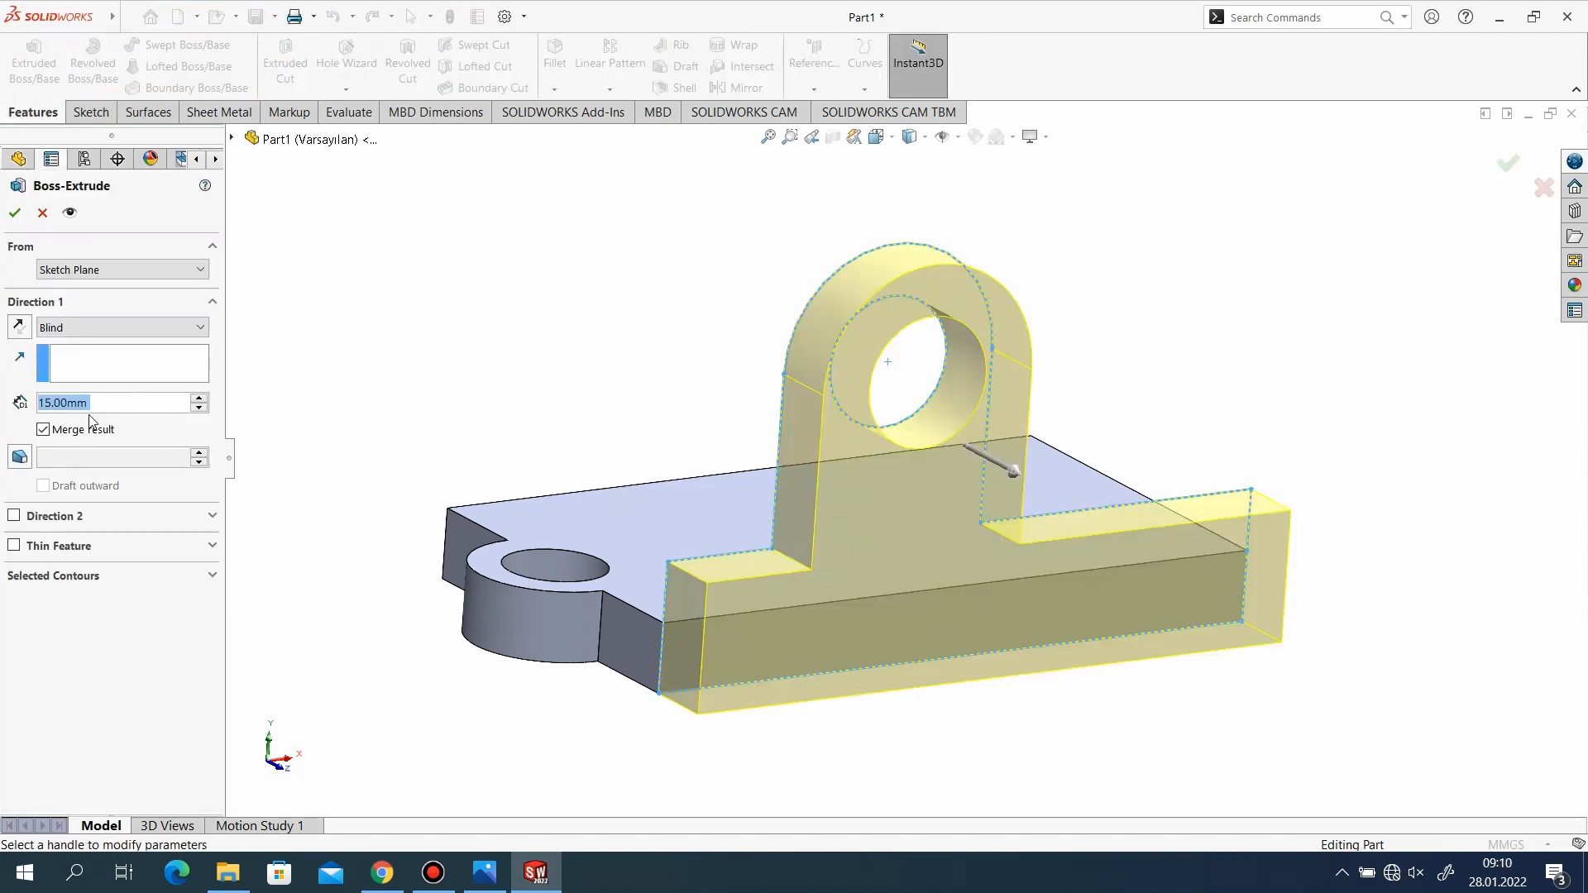
{"action": "type", "text": "12"}
{"action": "key", "text": "Return"}
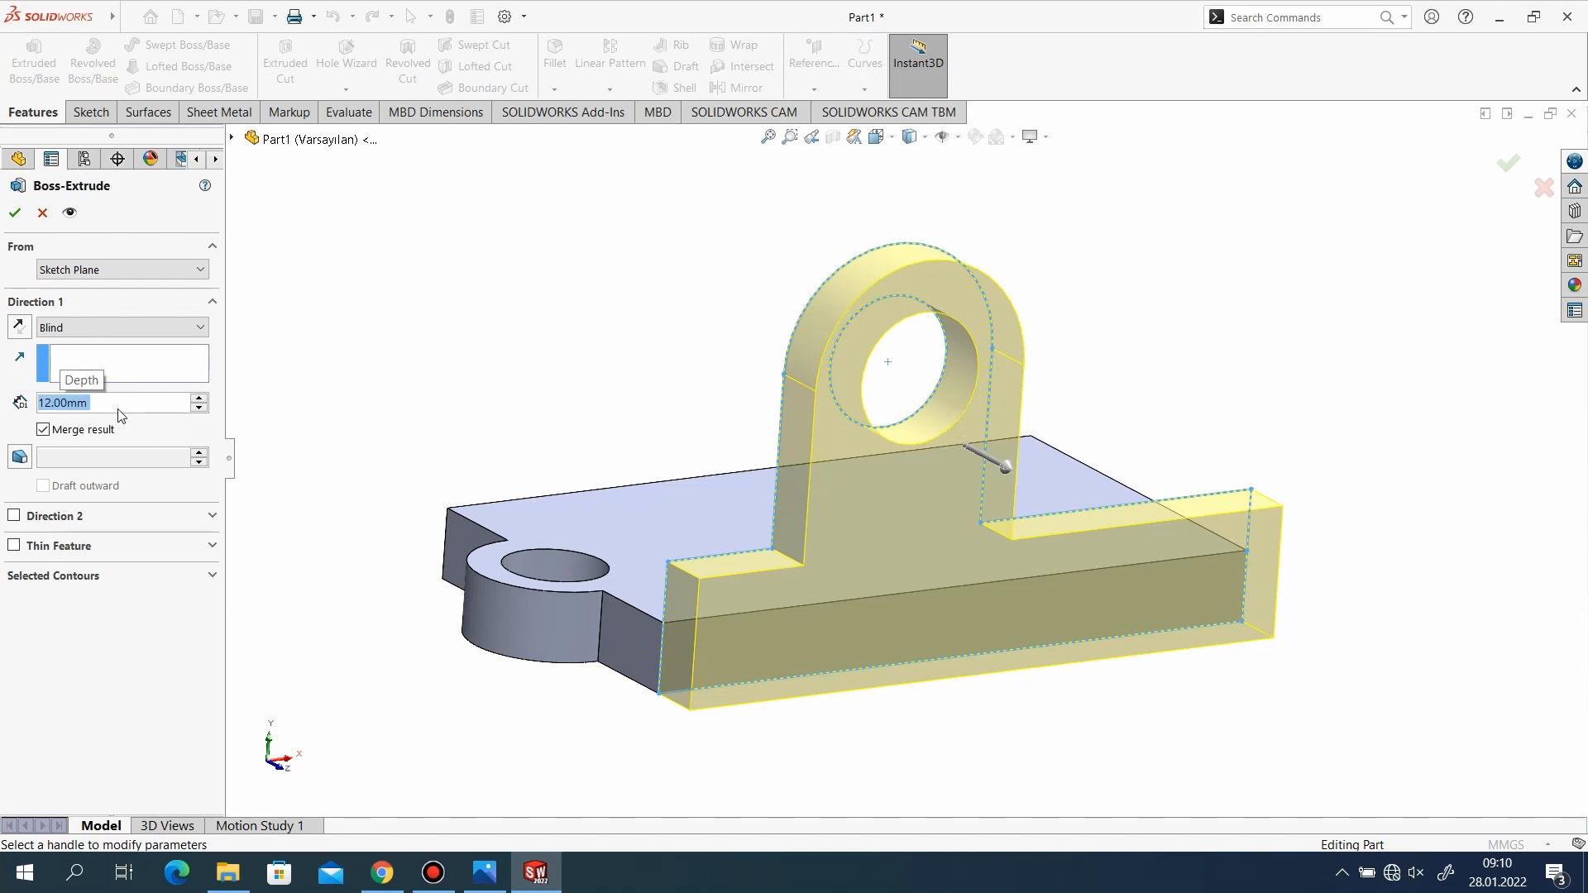
{"action": "left_click", "coordinate": [21, 328]}
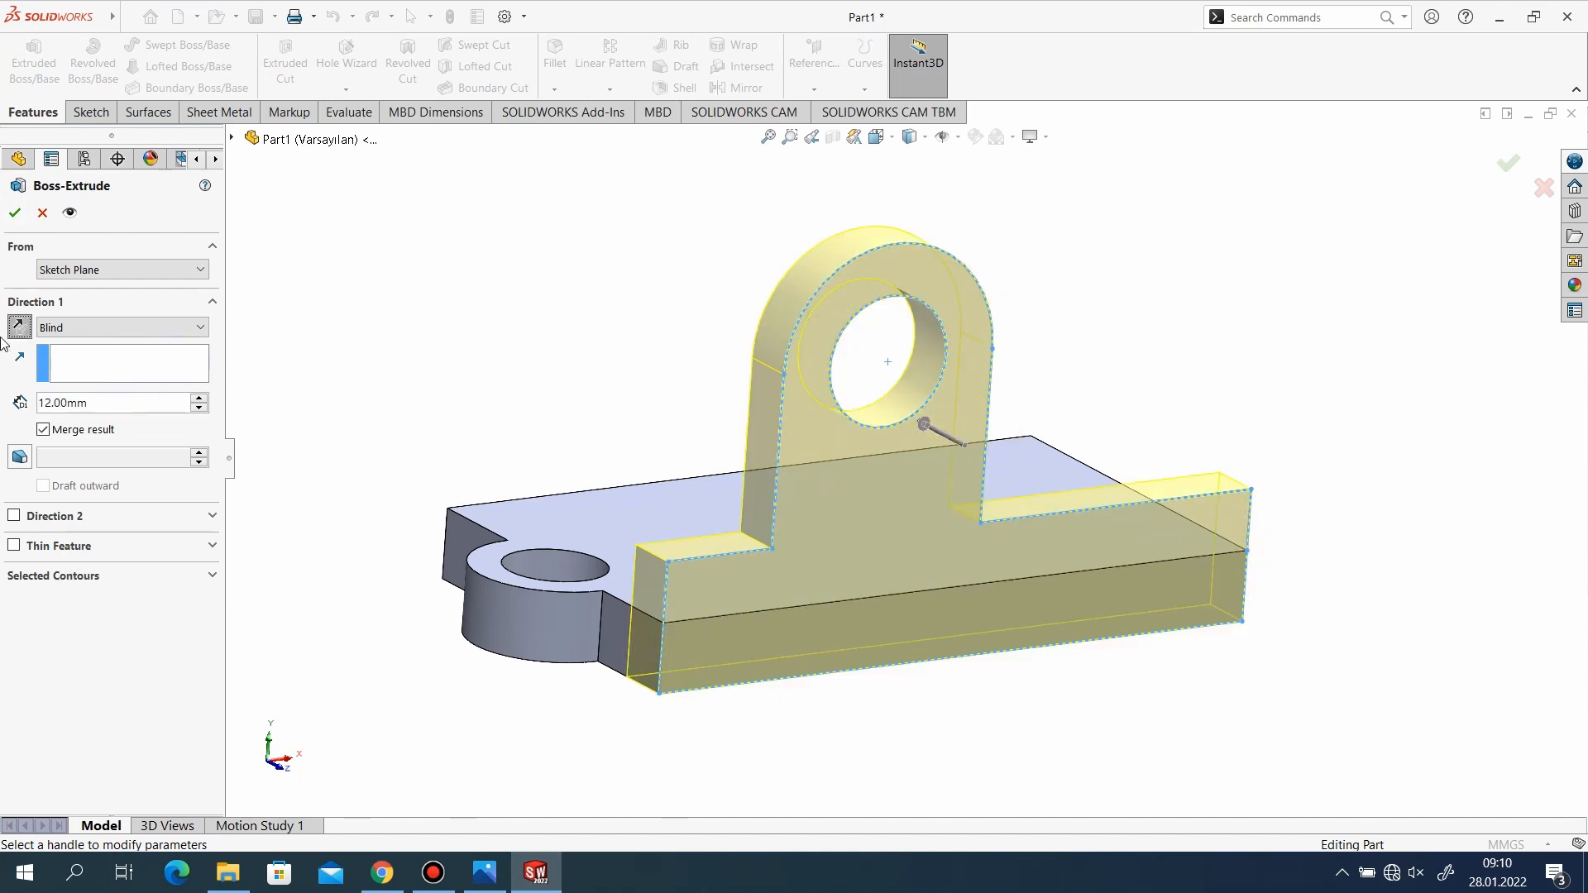
{"action": "left_click", "coordinate": [14, 212]}
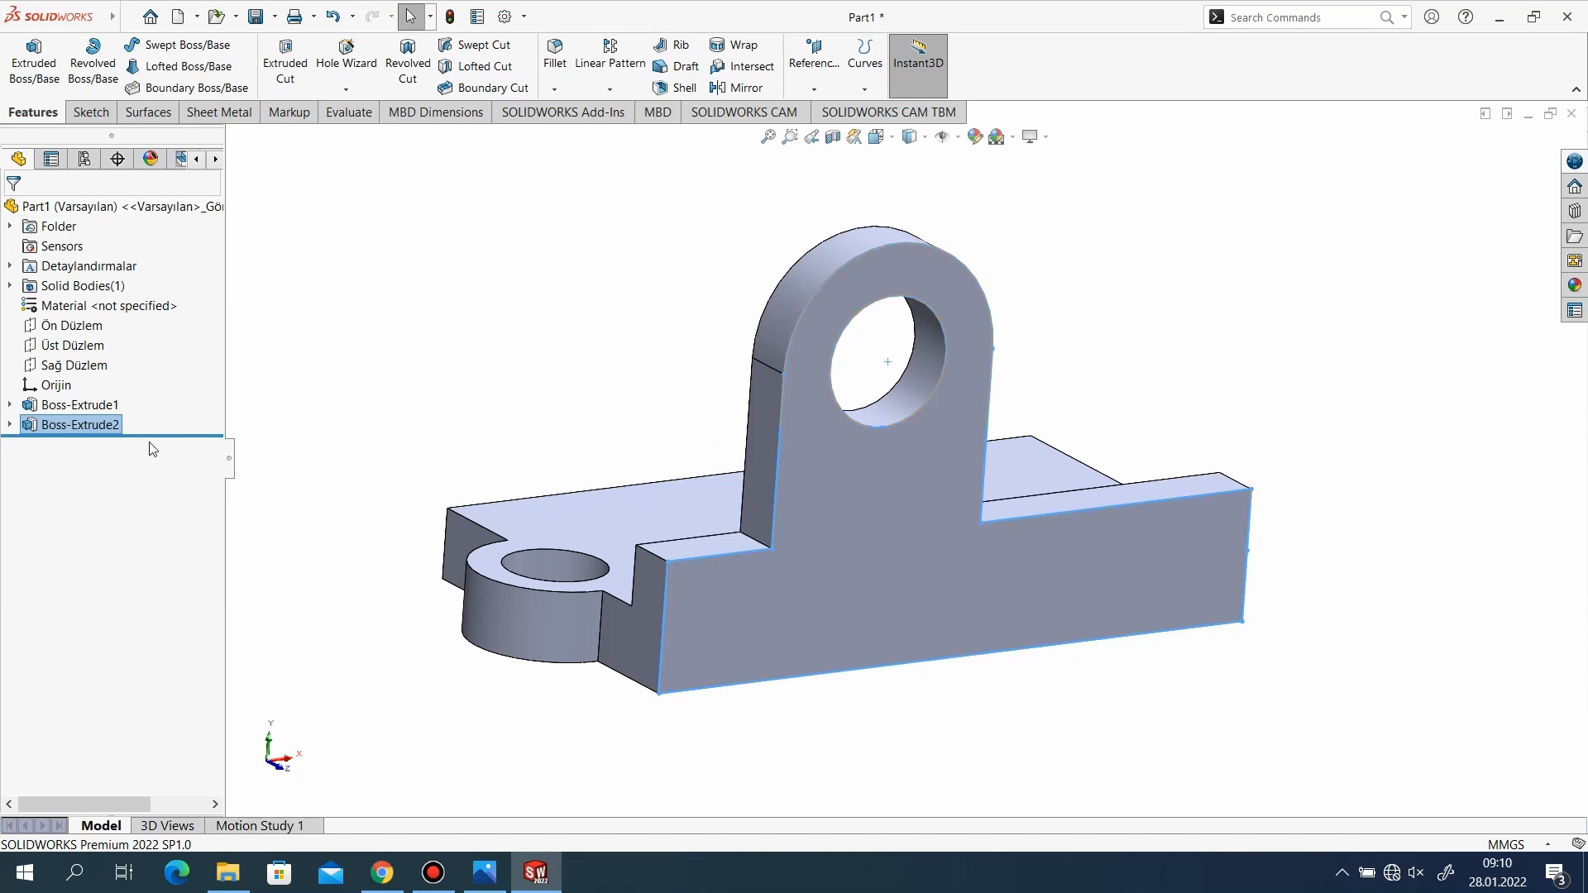
Check the reference drawing and start a sketch on the inner face of the side wall.
{"action": "left_click", "coordinate": [517, 448]}
{"action": "scroll", "coordinate": [586, 418], "scroll_direction": "down", "scroll_amount": 1}
{"action": "scroll", "coordinate": [588, 419], "scroll_direction": "up", "scroll_amount": 2}
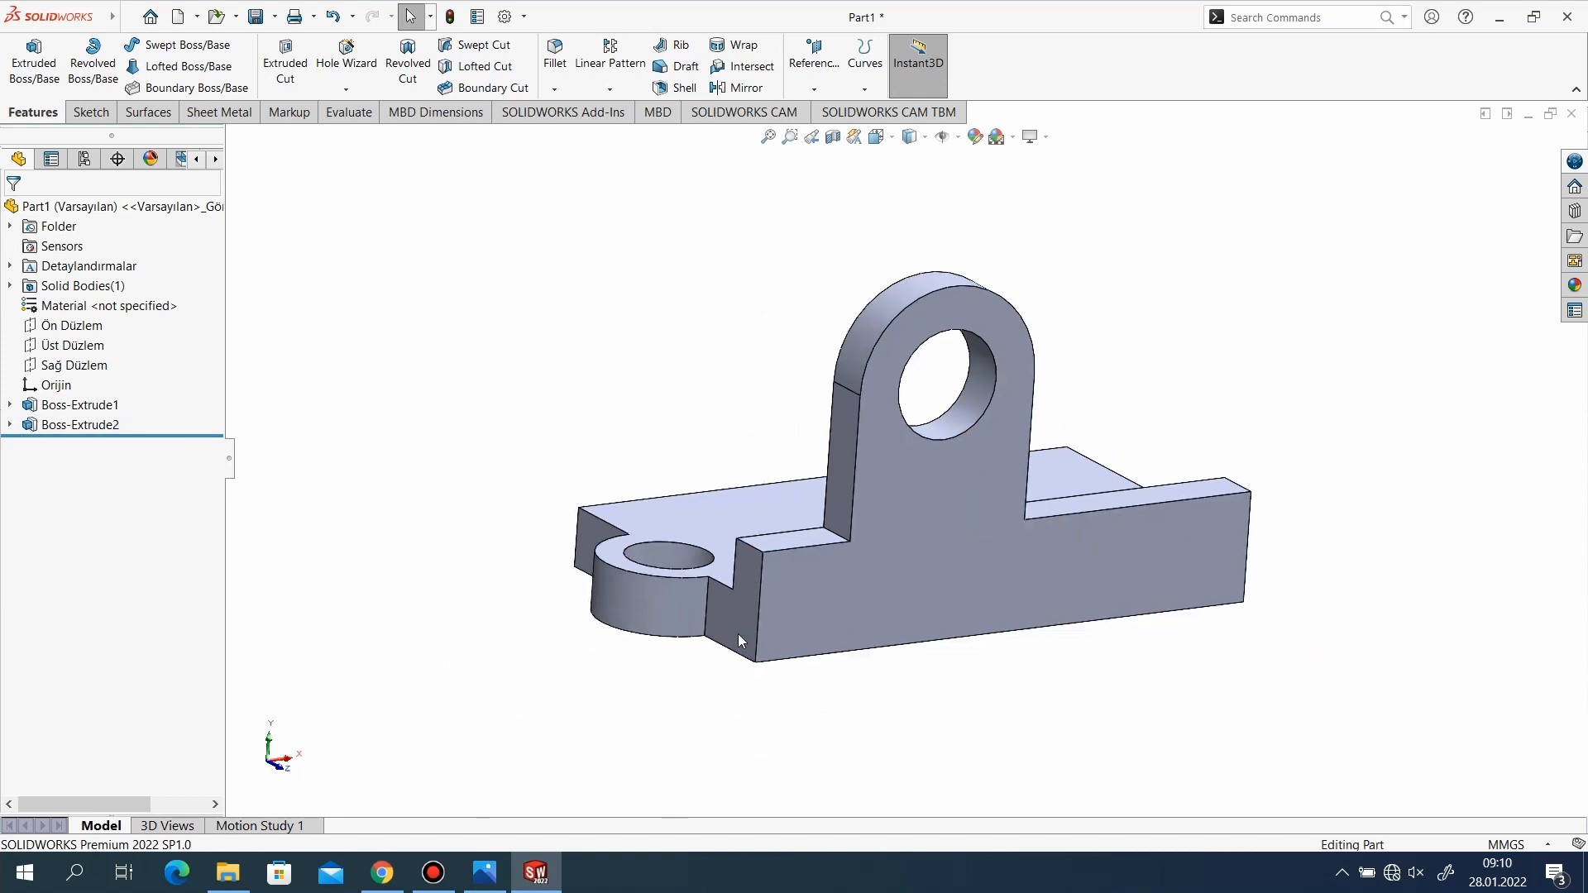
{"action": "middle_click_drag", "start_coordinate": [738, 634], "coordinate": [992, 659]}
{"action": "scroll", "coordinate": [1081, 425], "scroll_direction": "down", "scroll_amount": 2}
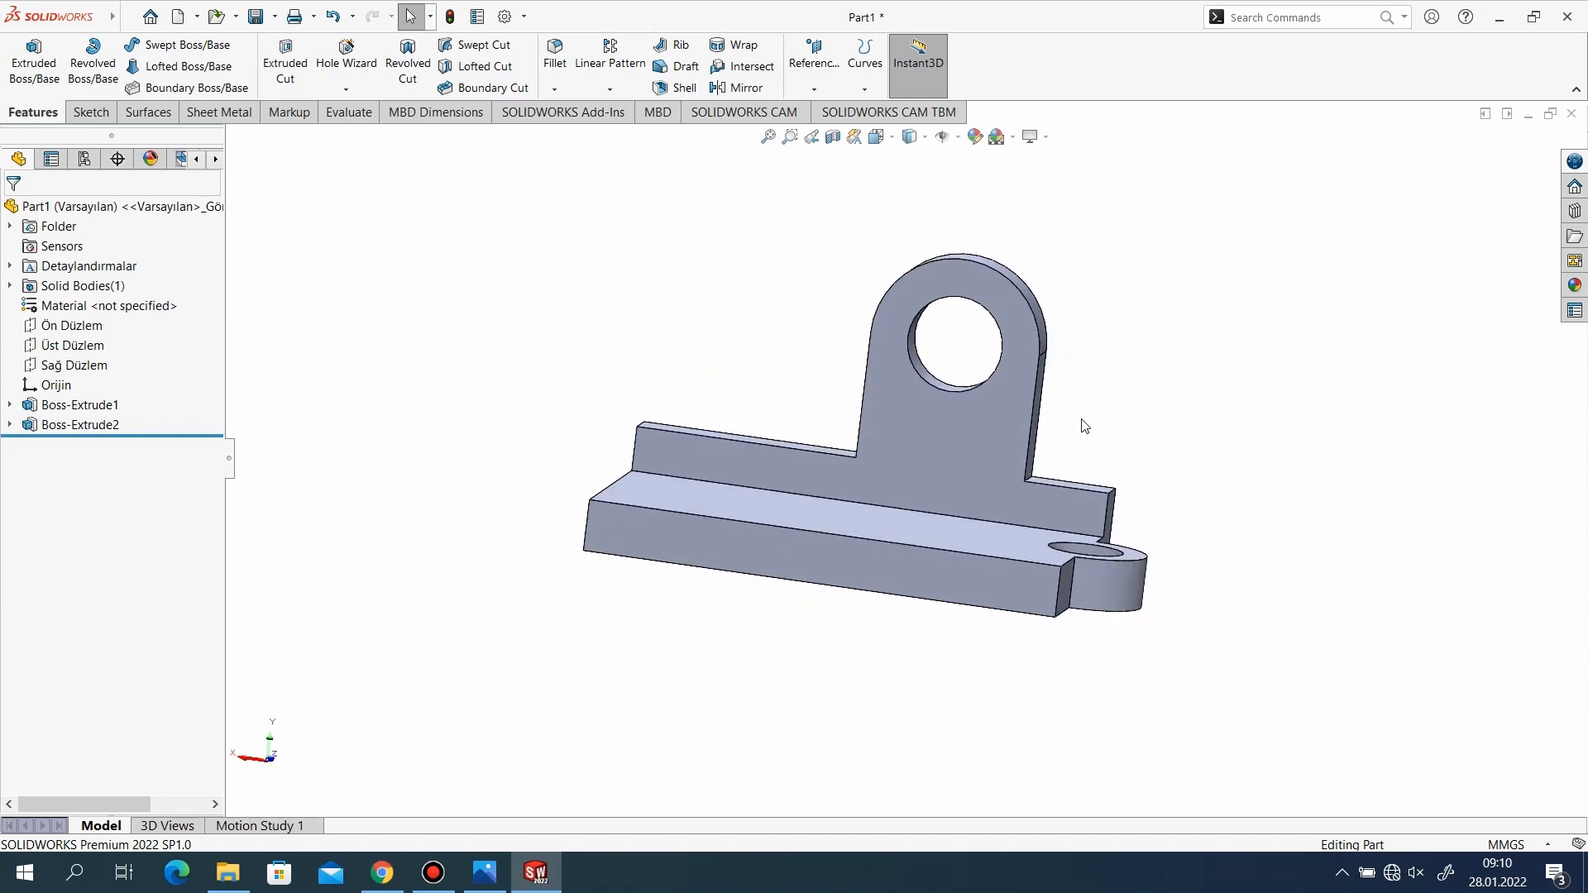
{"action": "left_click", "coordinate": [484, 872]}
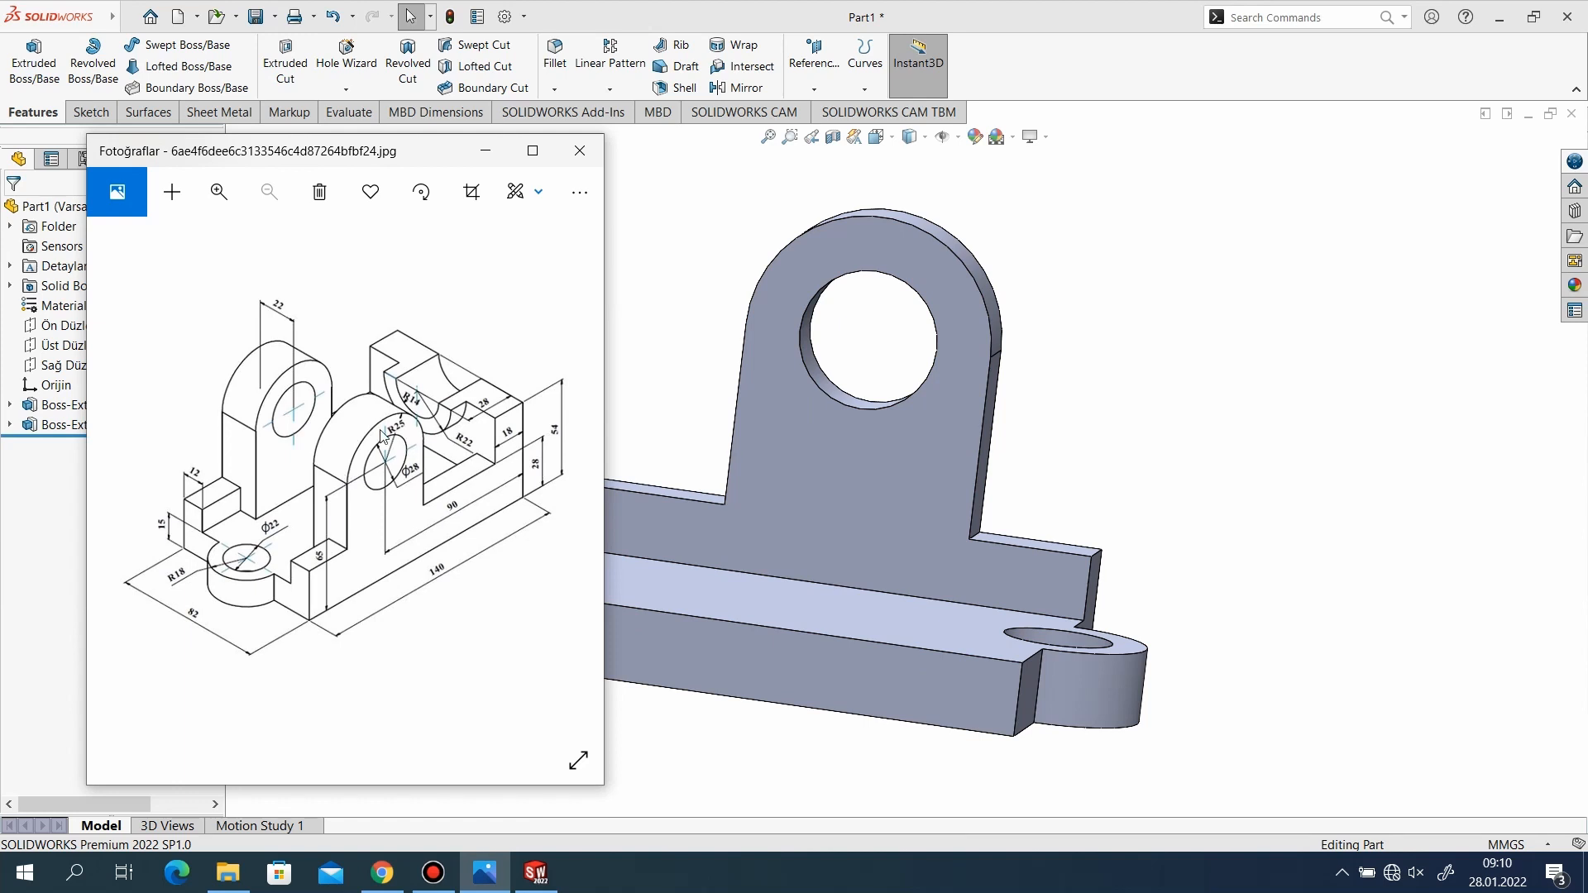
{"action": "left_click", "coordinate": [485, 150]}
{"action": "left_click", "coordinate": [74, 107]}
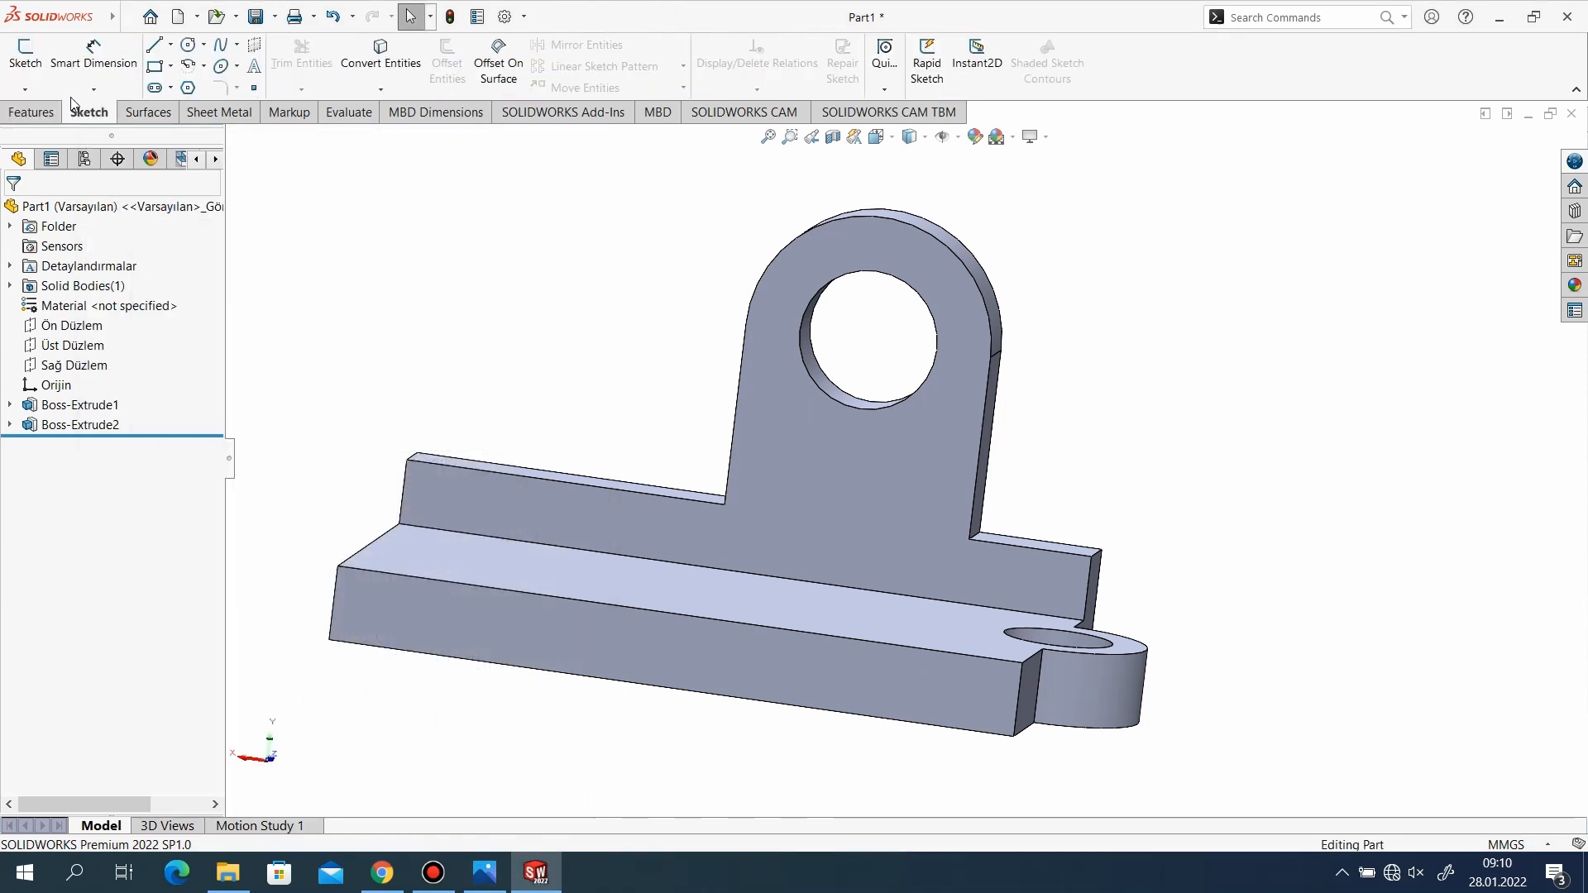
{"action": "left_click", "coordinate": [37, 66]}
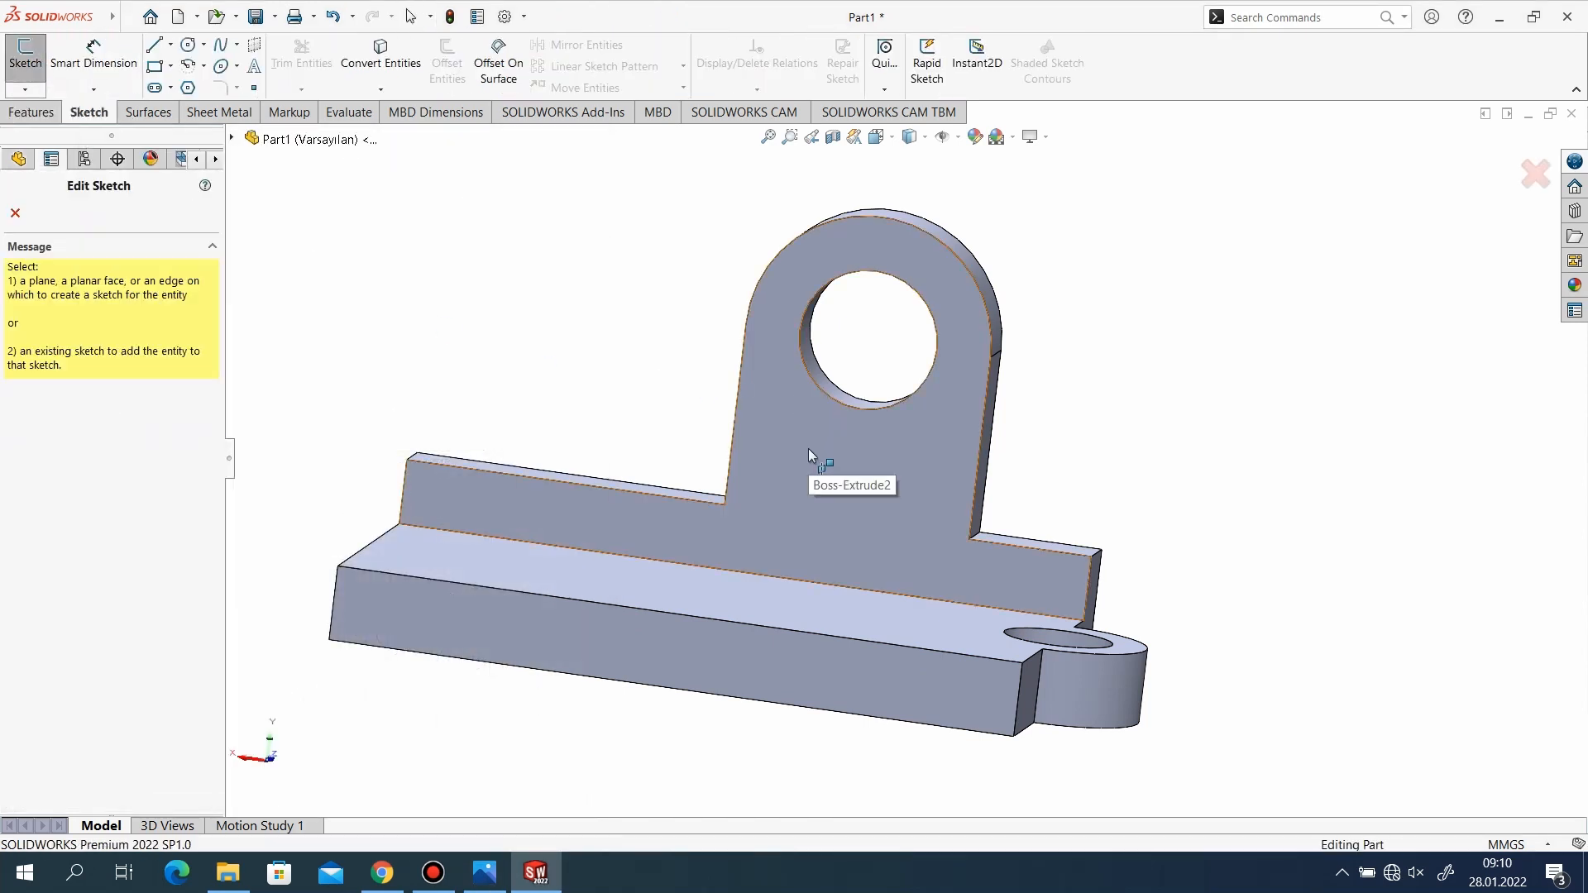
{"action": "key", "text": "Escape"}
{"action": "left_click", "coordinate": [801, 516]}
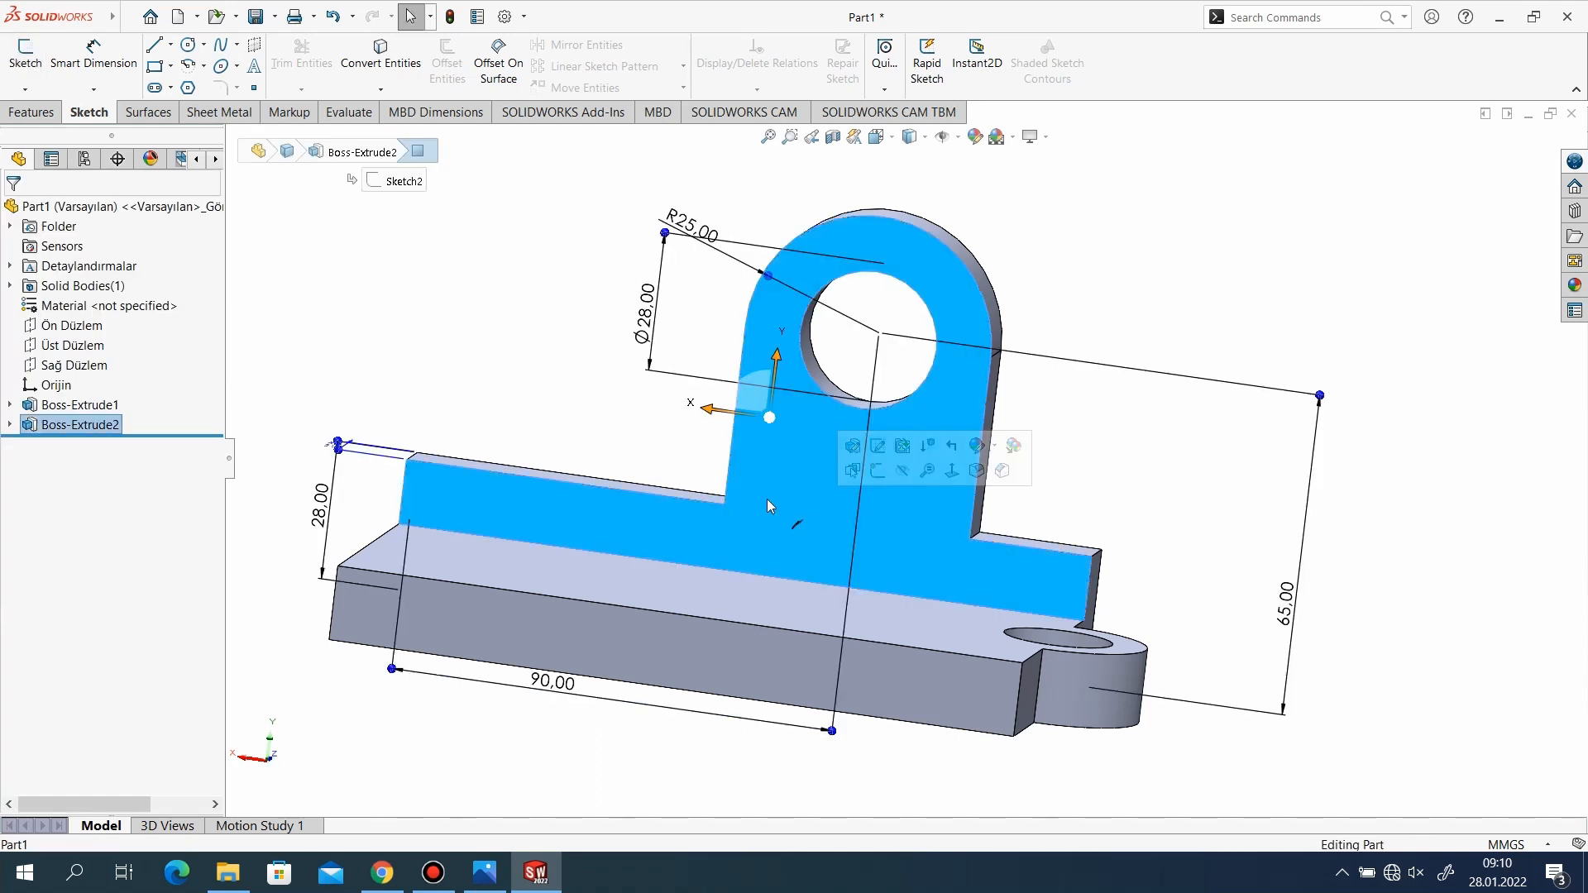
{"action": "left_click", "coordinate": [28, 54]}
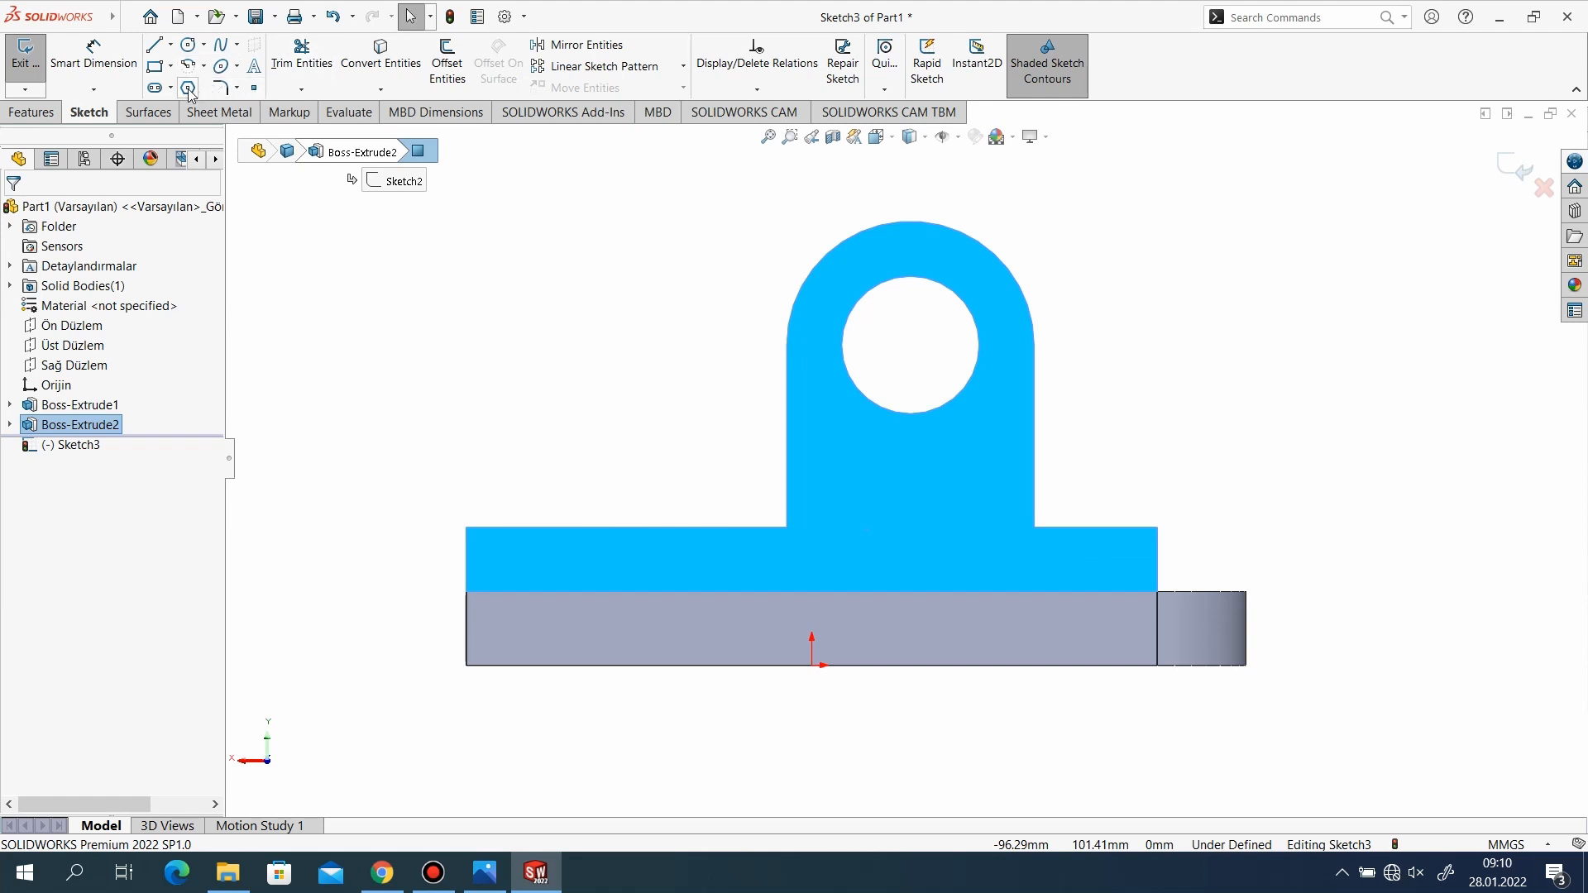
{"action": "left_click", "coordinate": [437, 63]}
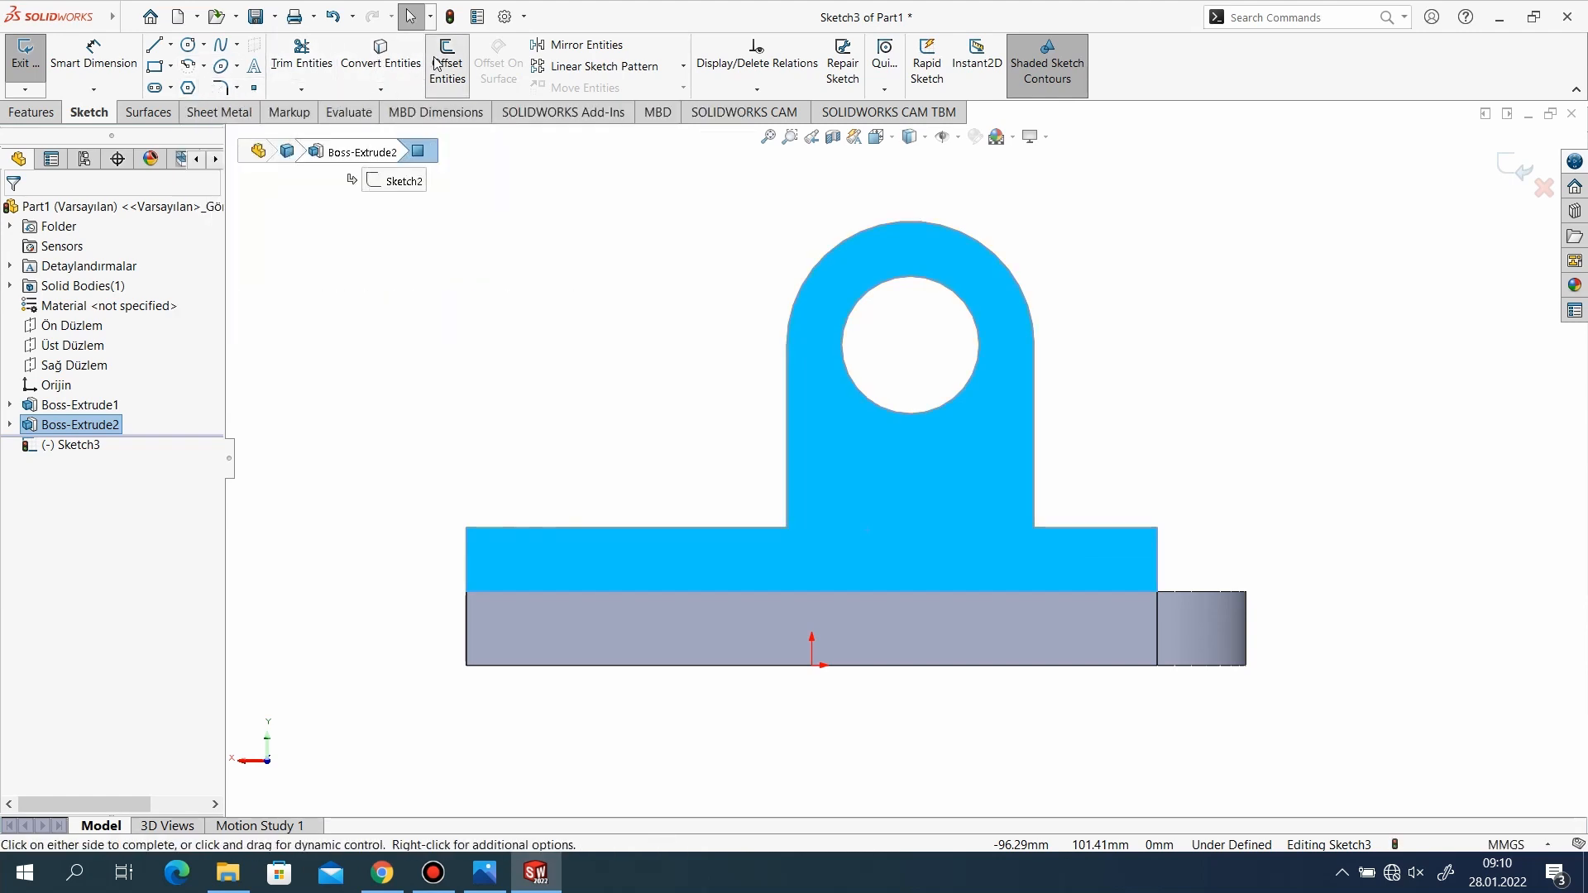
{"action": "key", "text": "Escape"}
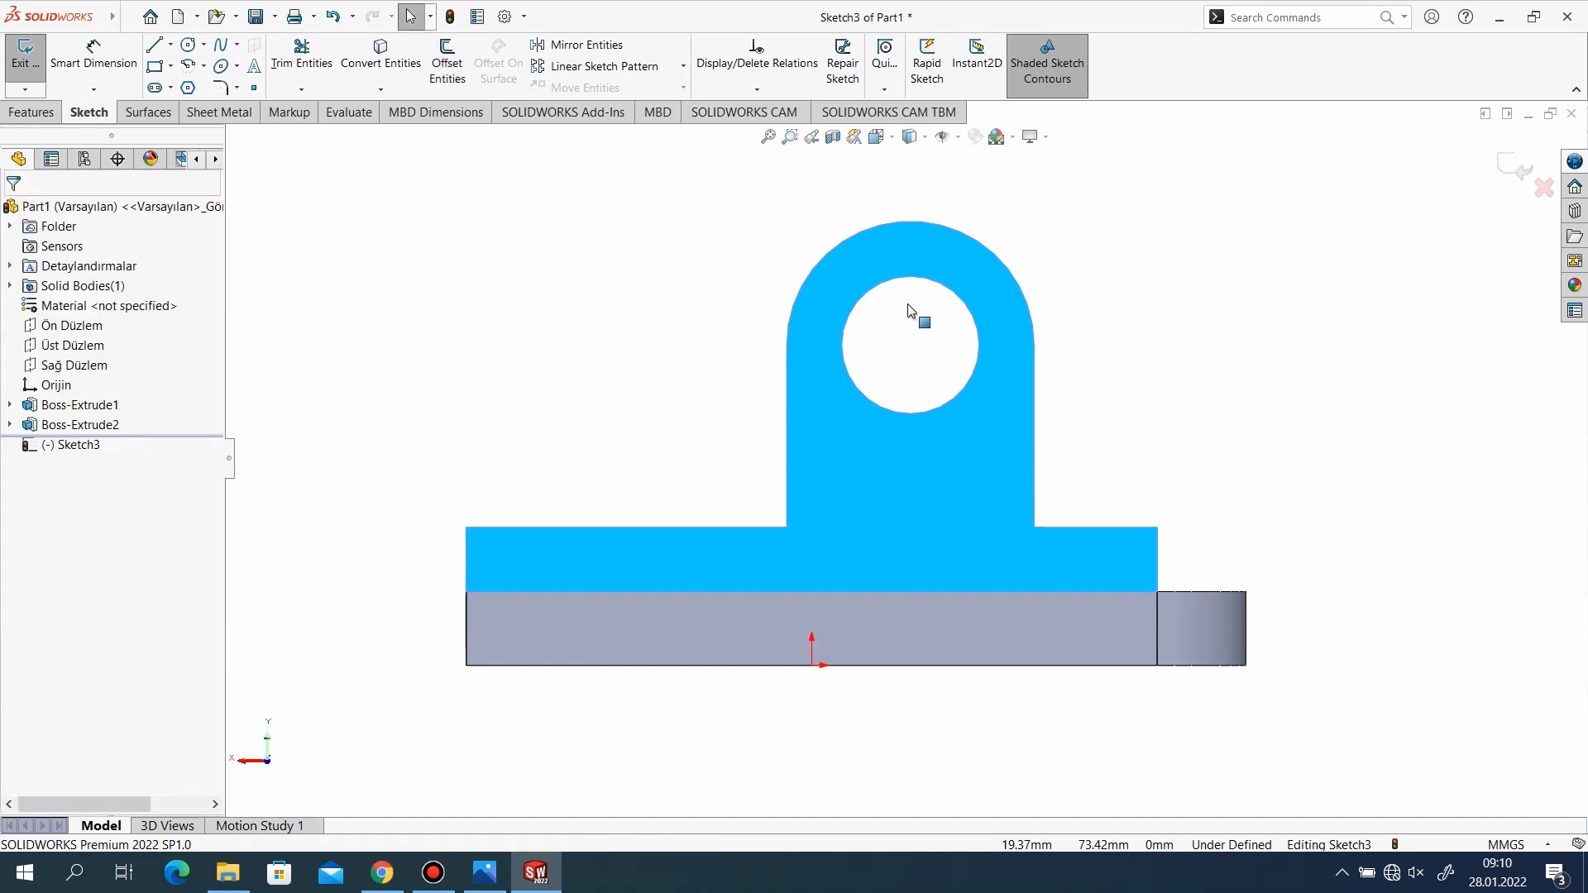
{"action": "left_click", "coordinate": [382, 56]}
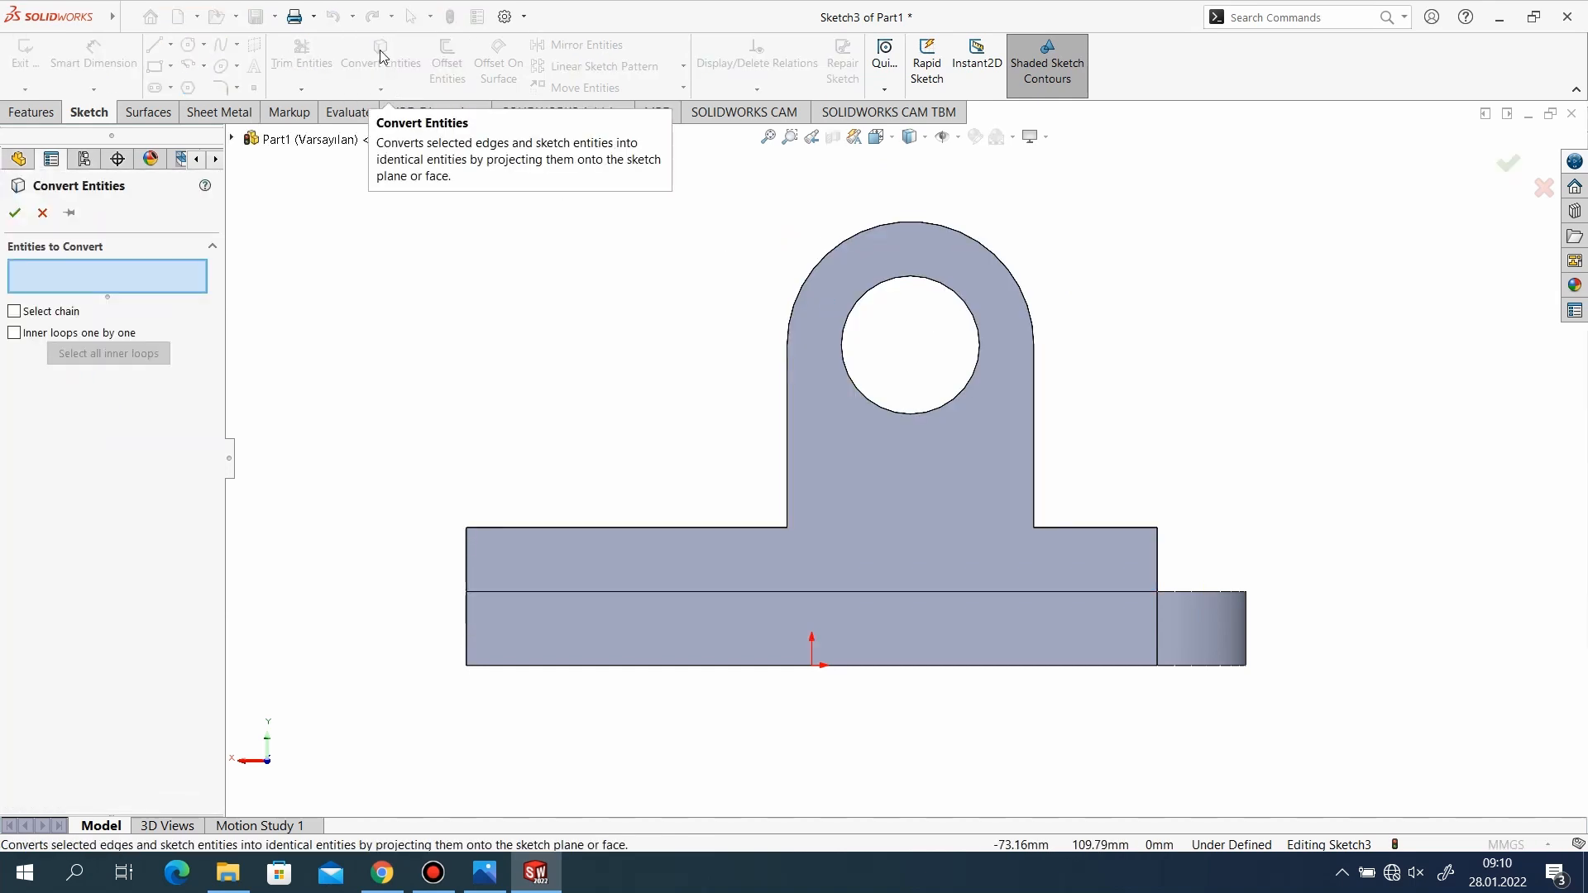
{"action": "key", "text": "Escape"}
Offset the lug's outer arc and both vertical side edges by 0 mm to copy the outline into the sketch.
{"action": "left_click", "coordinate": [447, 59]}
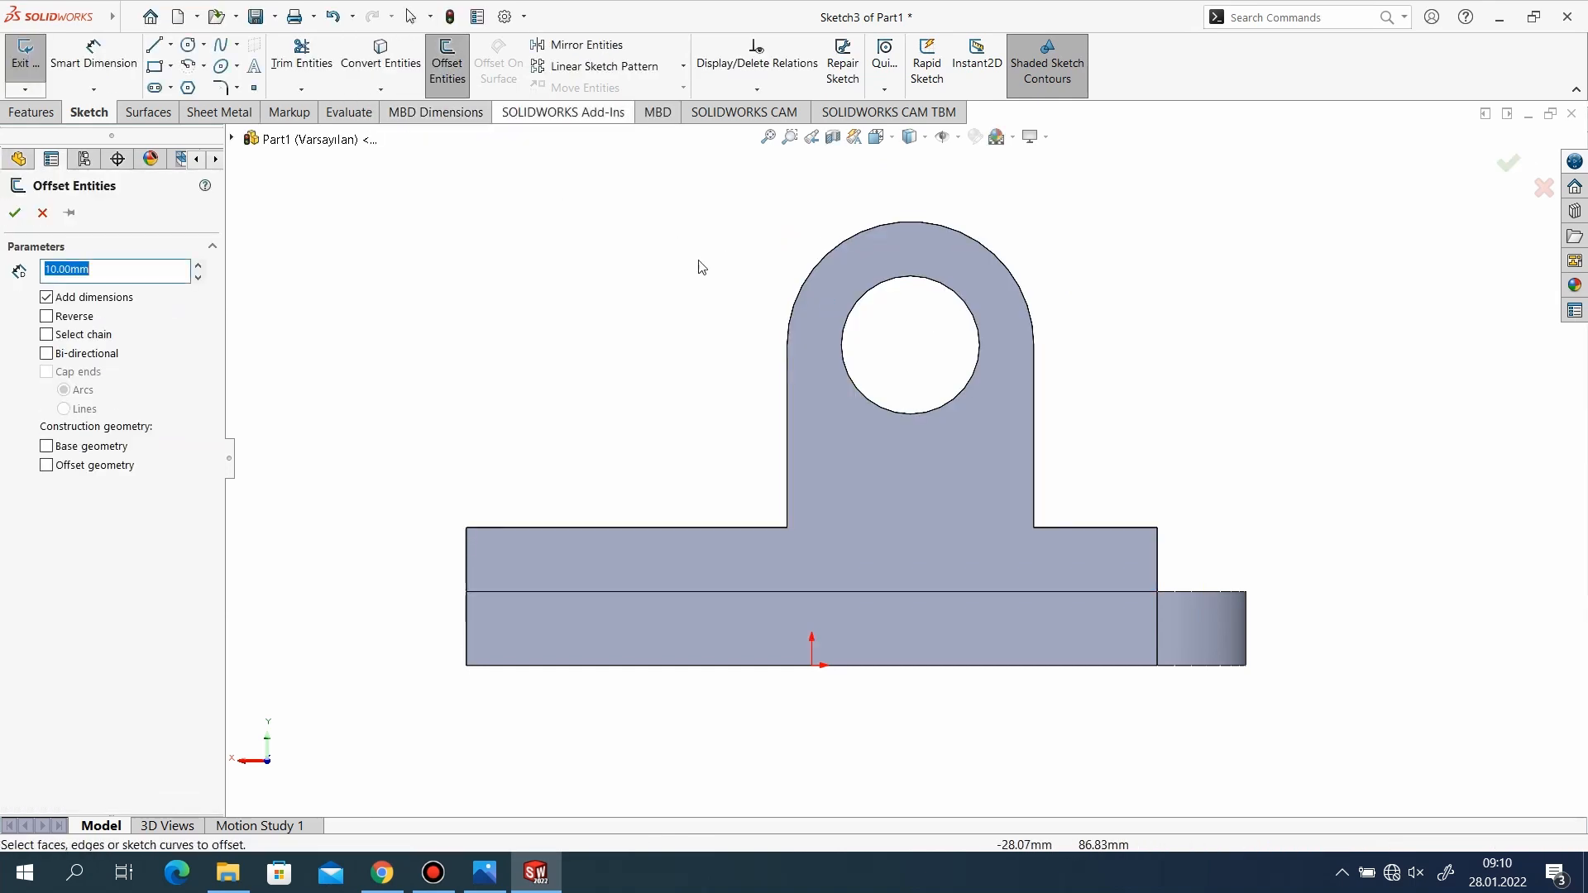
{"action": "left_click", "coordinate": [895, 222]}
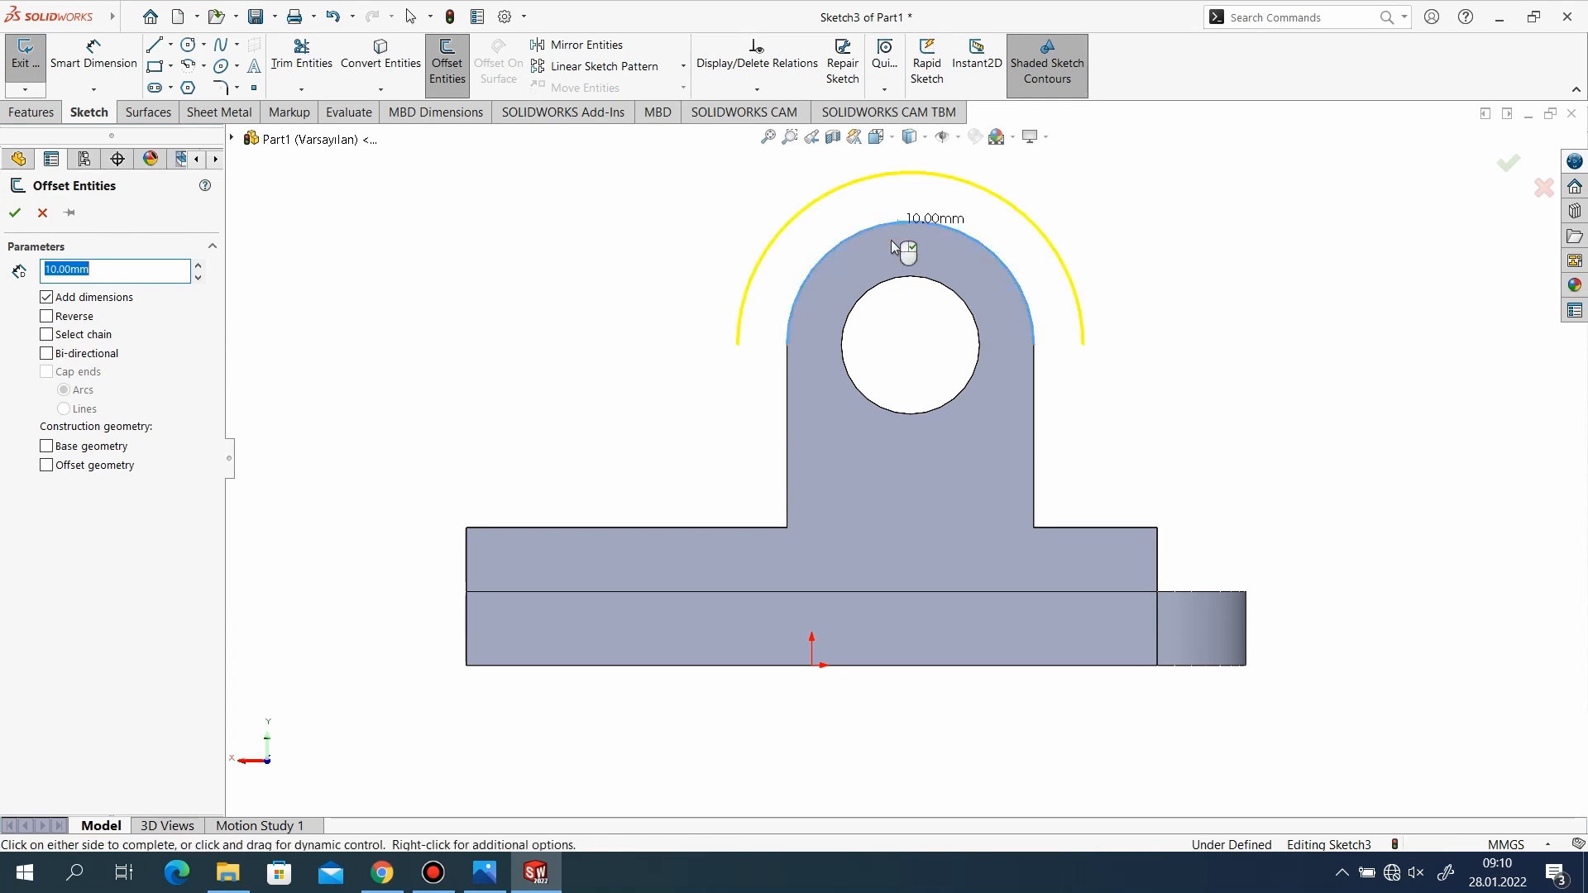
{"action": "left_click", "coordinate": [786, 425]}
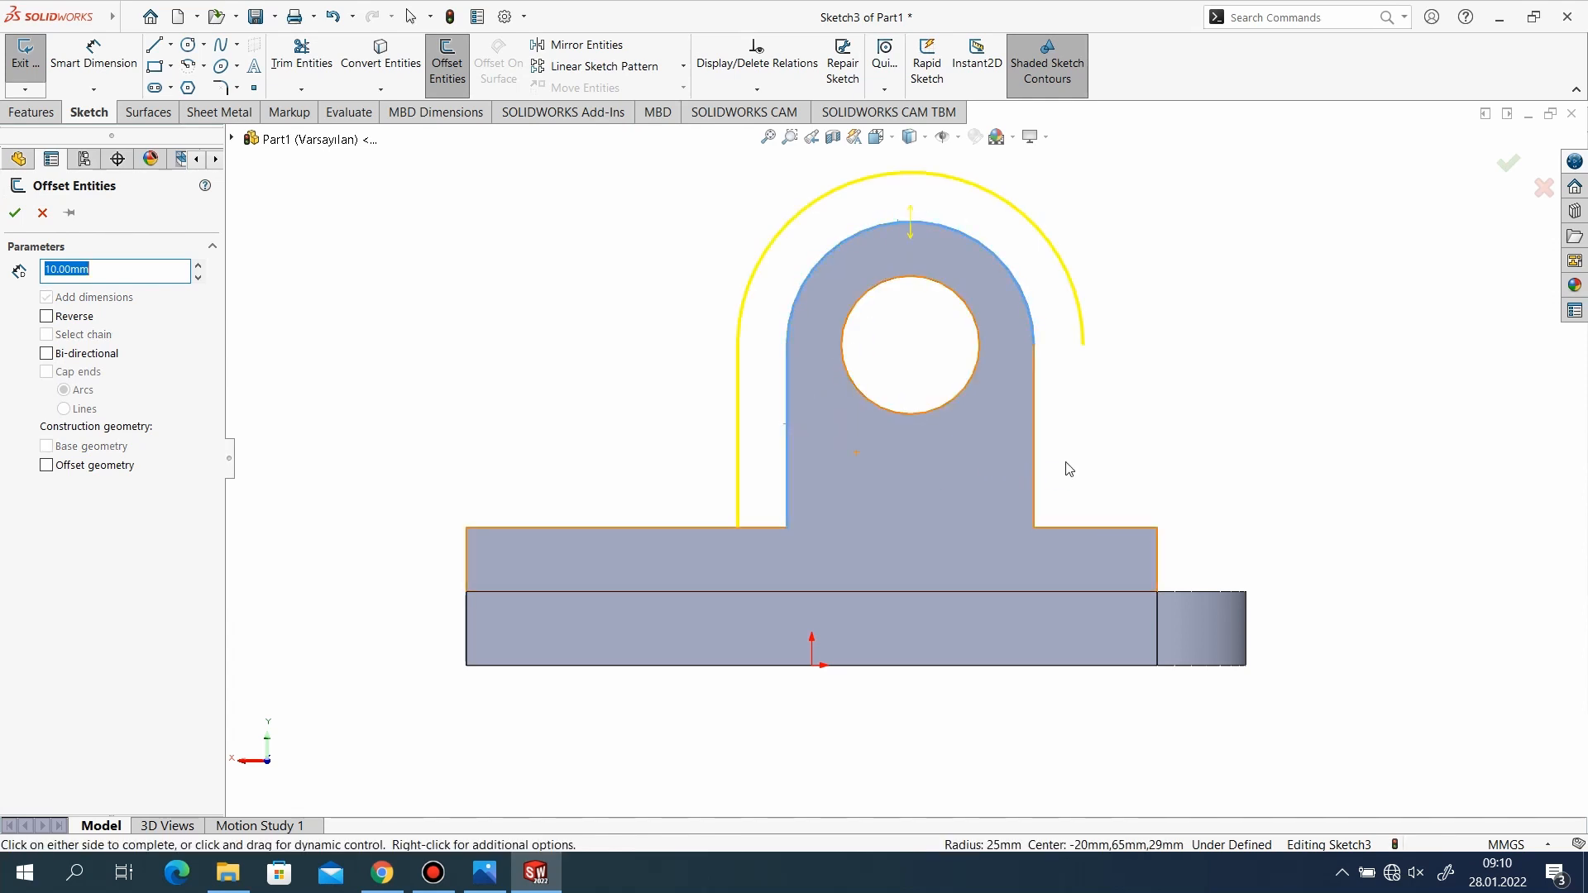
{"action": "left_click", "coordinate": [1033, 464]}
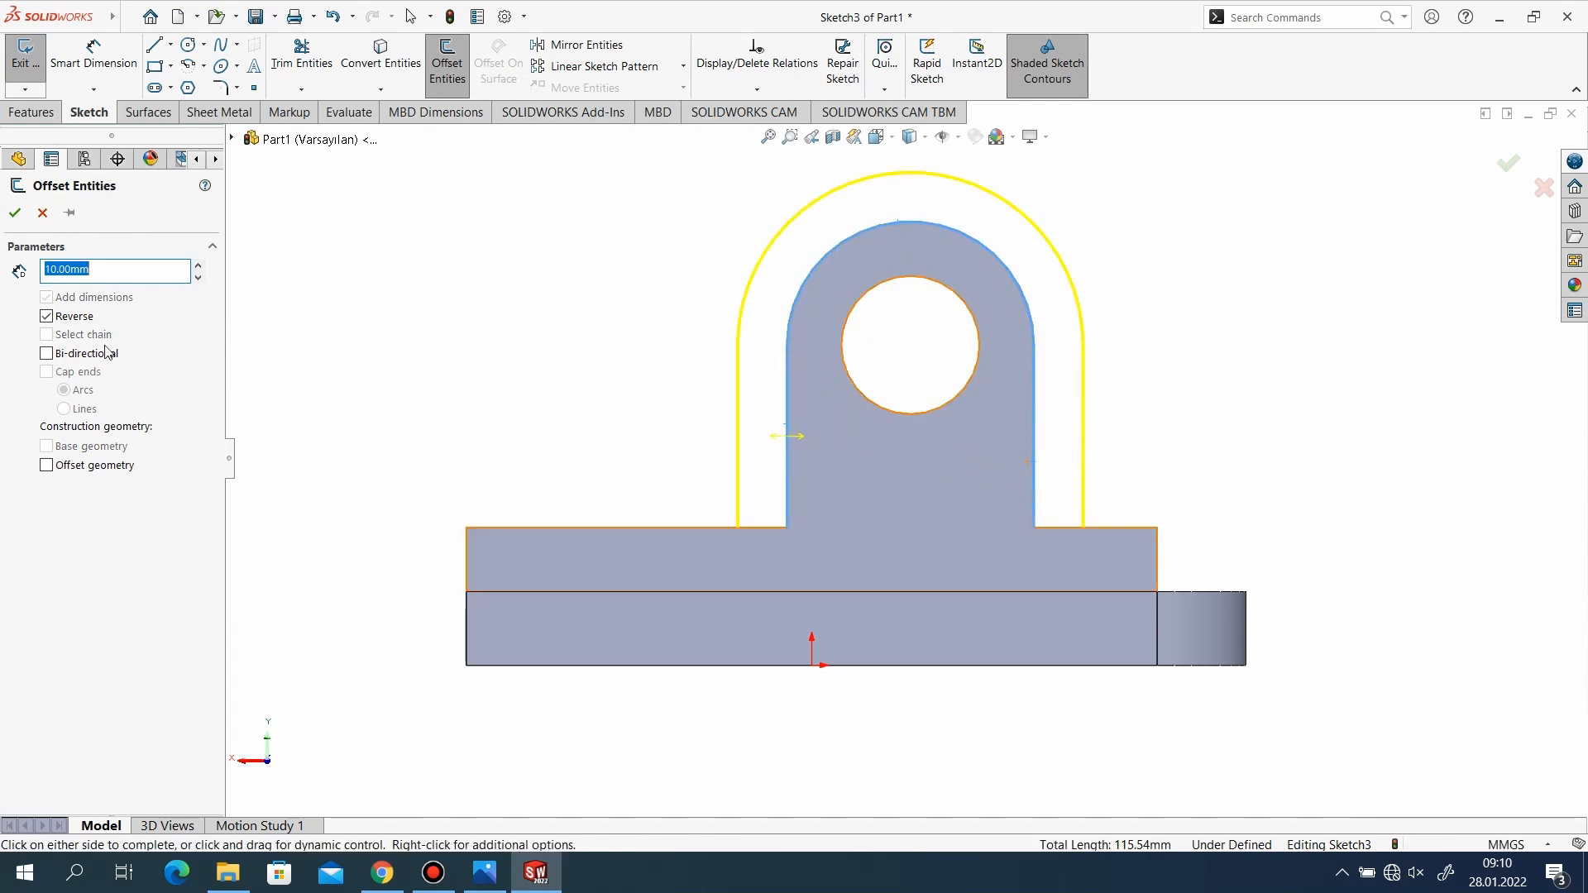
{"action": "type", "text": "0"}
{"action": "key", "text": "Return"}
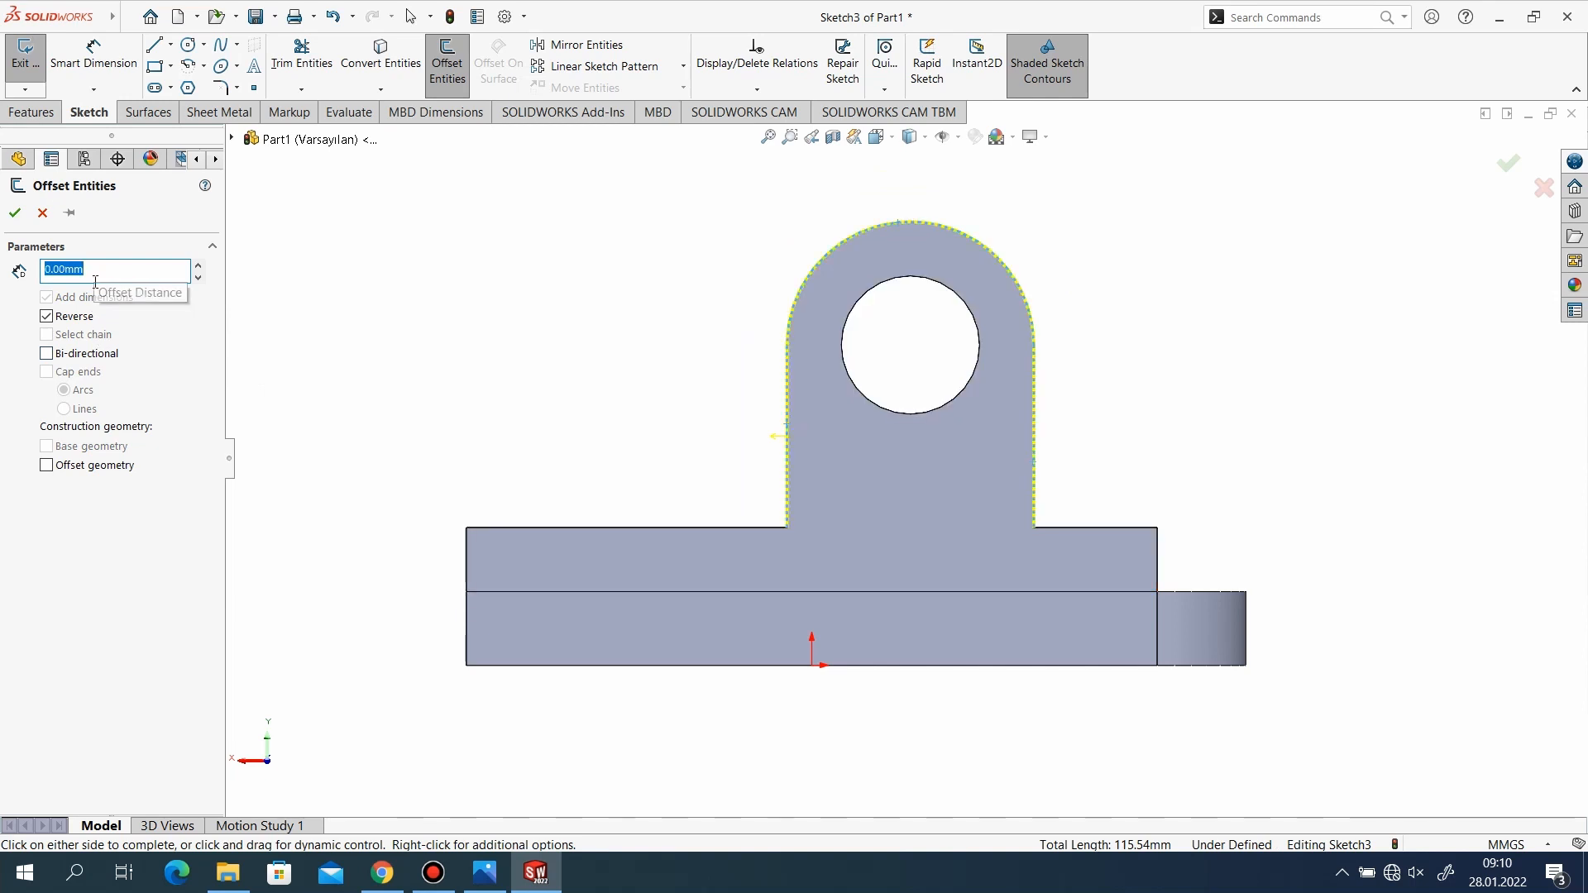
{"action": "left_click", "coordinate": [16, 211]}
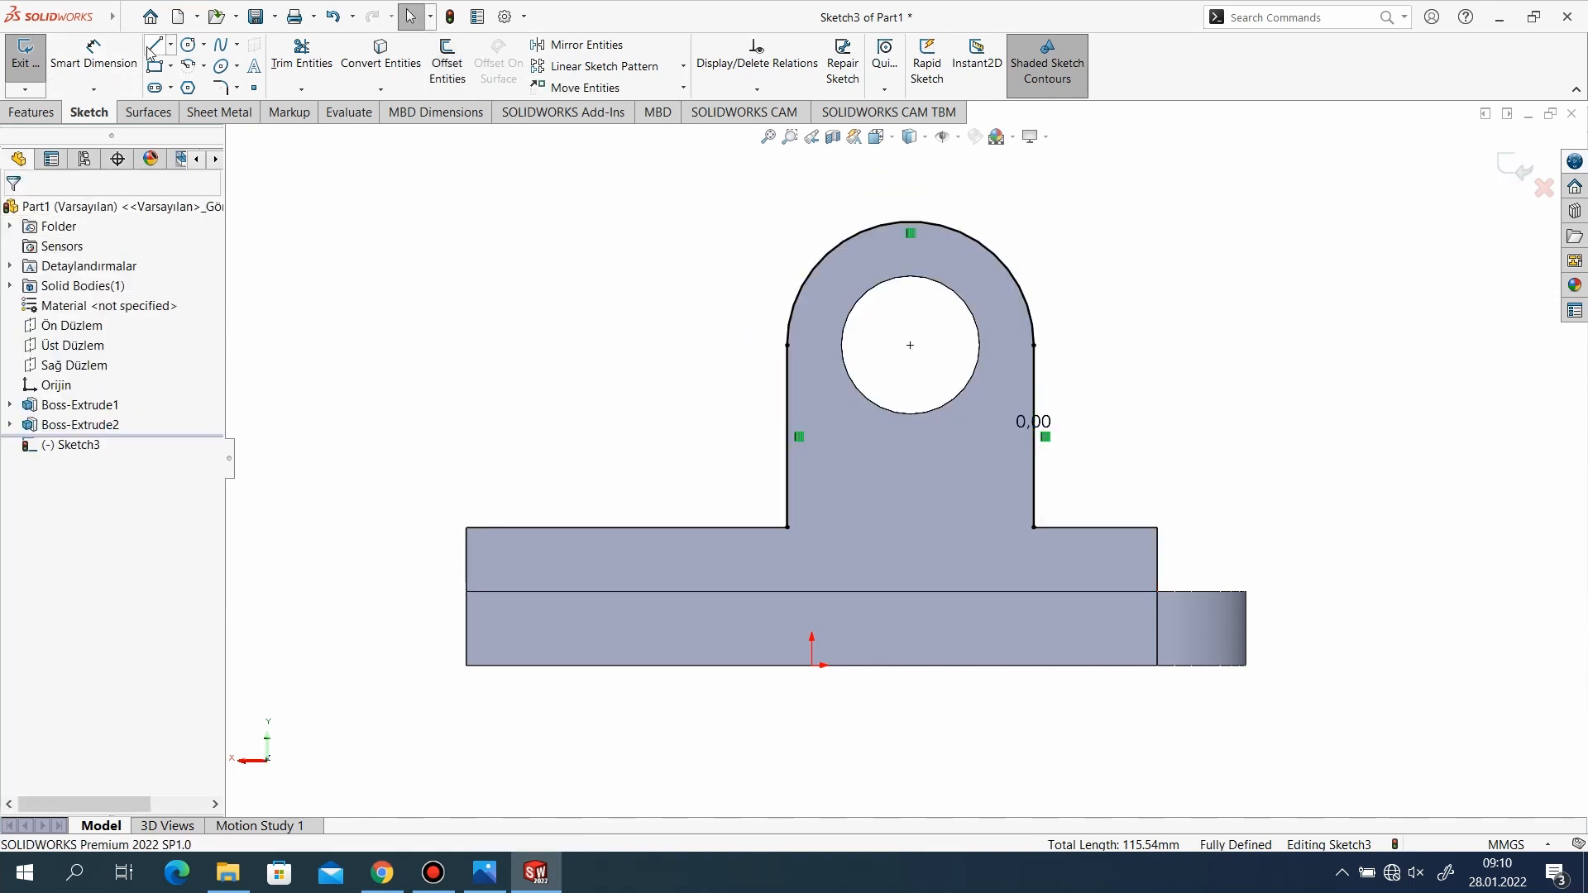
Close the lug outline with three lines running down to the base's top edge, along it, and back up to the other side.
{"action": "key", "text": "l"}
{"action": "left_click", "coordinate": [787, 528]}
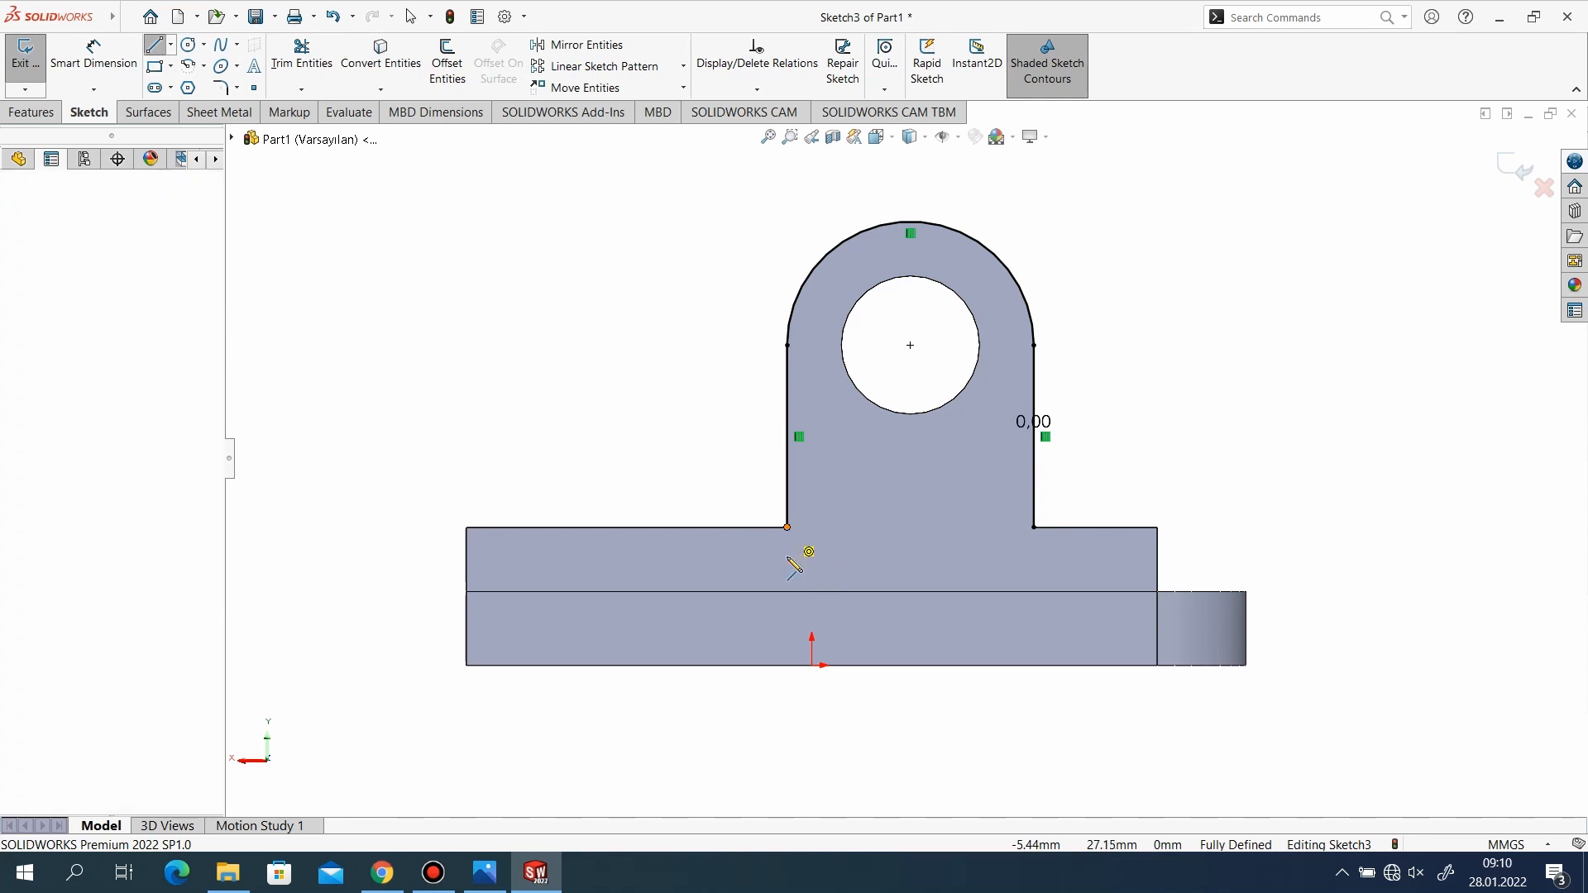
{"action": "left_click", "coordinate": [779, 590]}
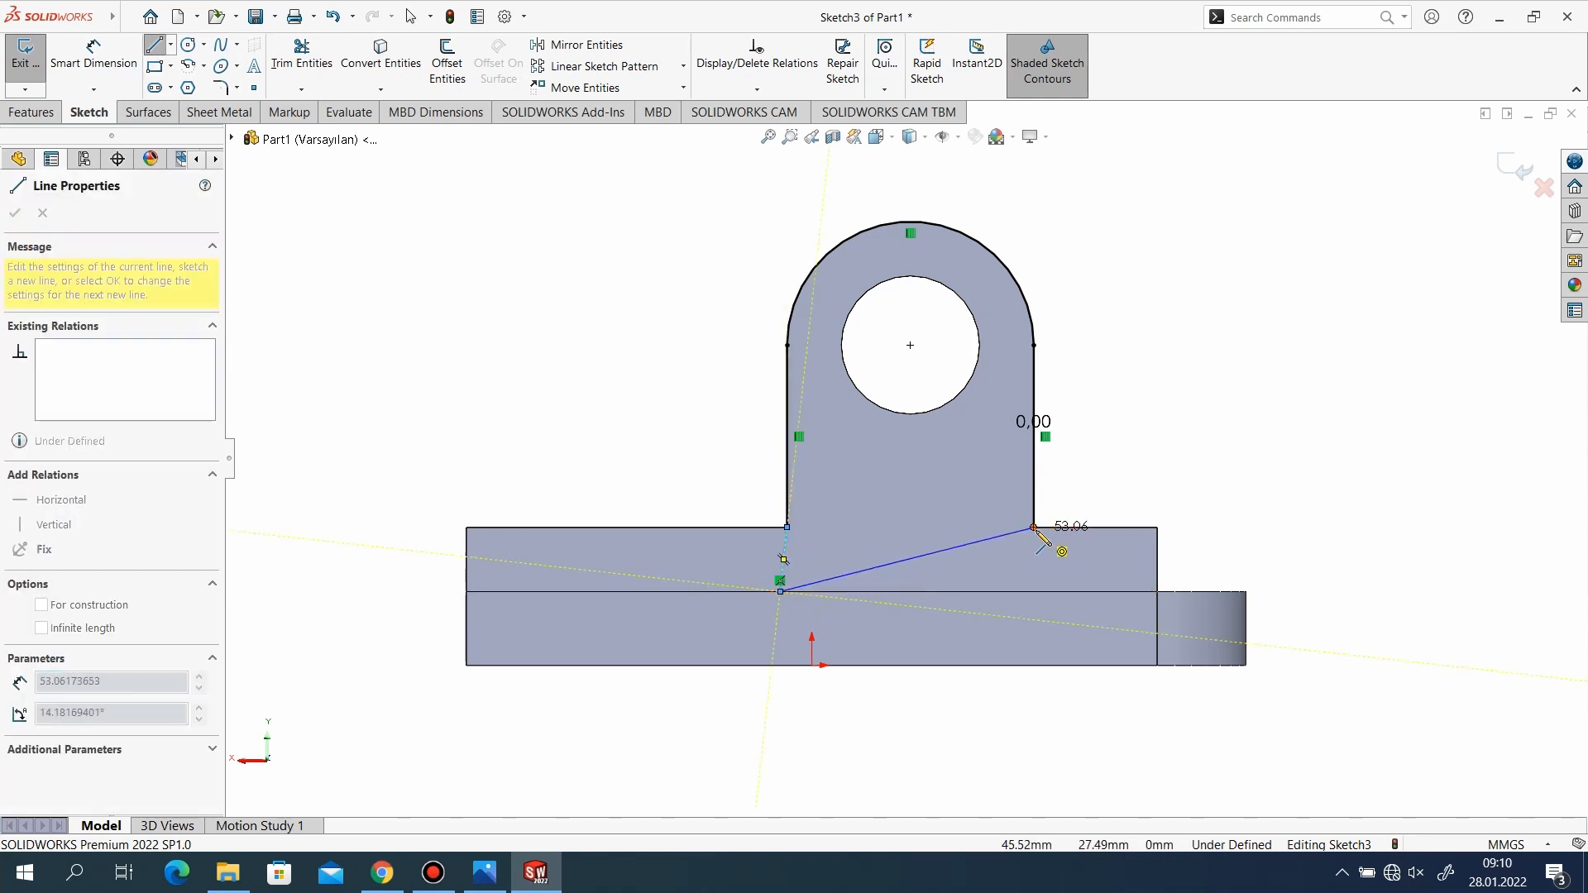
{"action": "left_click", "coordinate": [1039, 592]}
{"action": "left_click", "coordinate": [1034, 528]}
{"action": "right_click", "coordinate": [883, 474]}
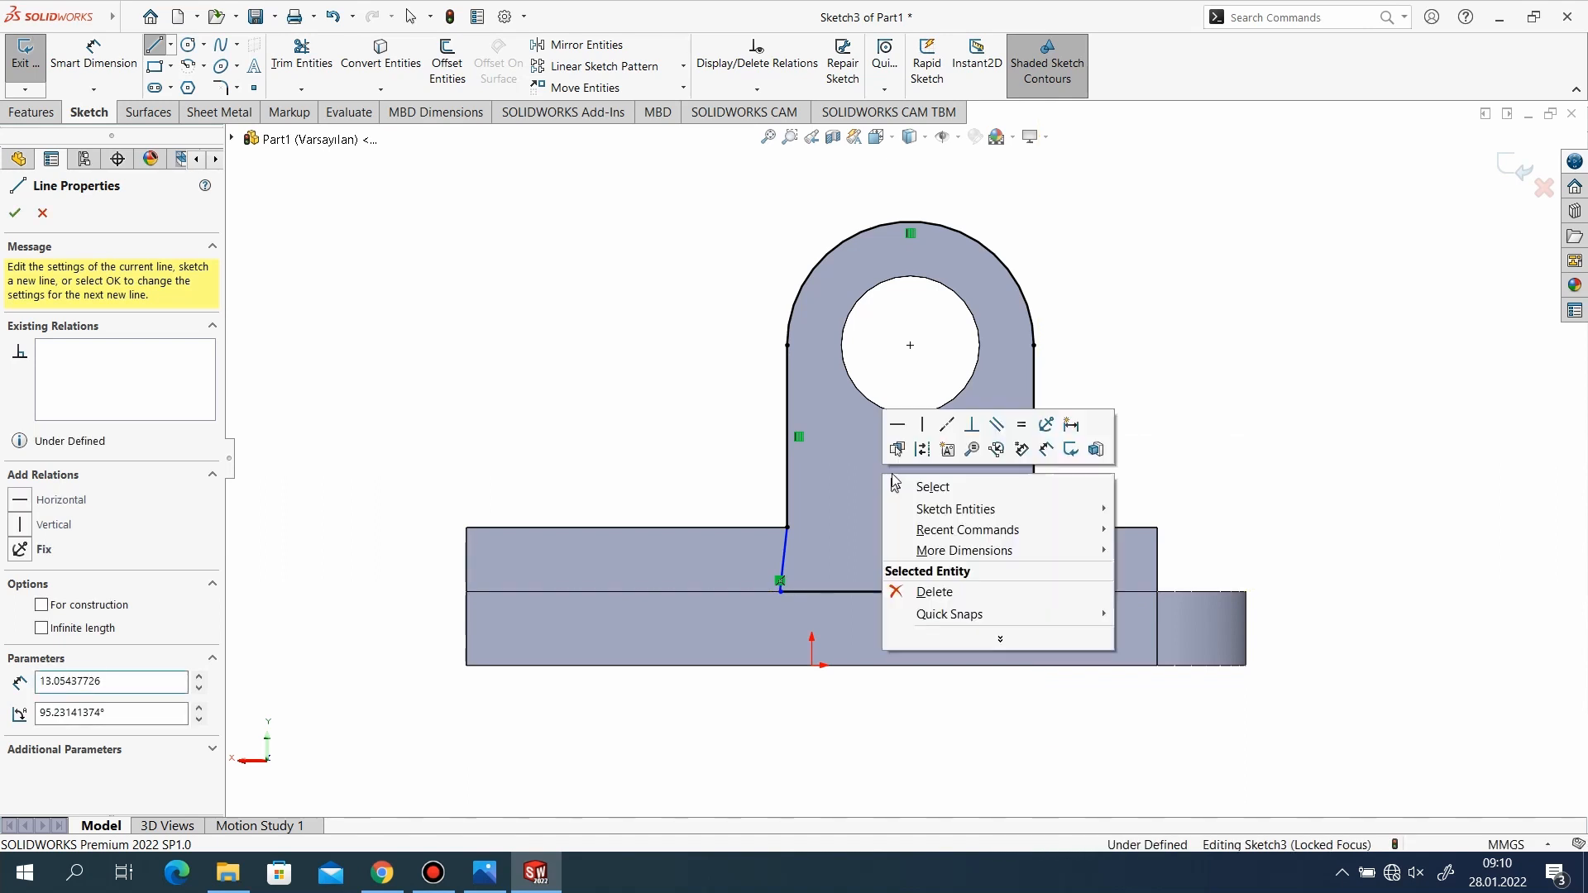
{"action": "left_click", "coordinate": [906, 487]}
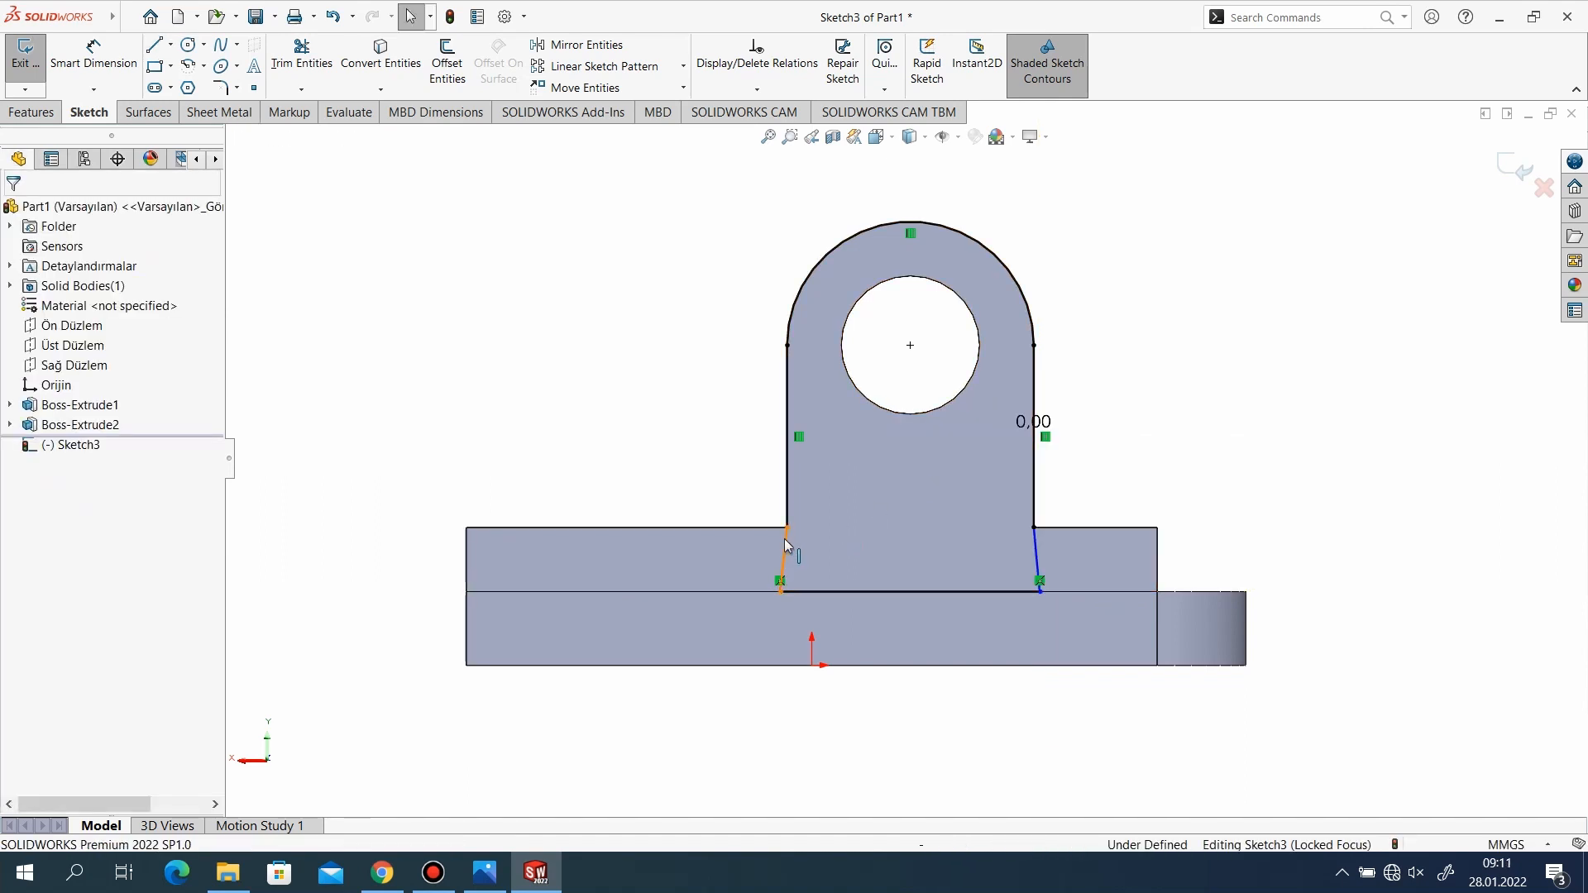
Add vertical relations to the two short slanted lines at the foot of the lug outline.
{"action": "right_click", "coordinate": [784, 544]}
{"action": "left_click", "coordinate": [929, 383]}
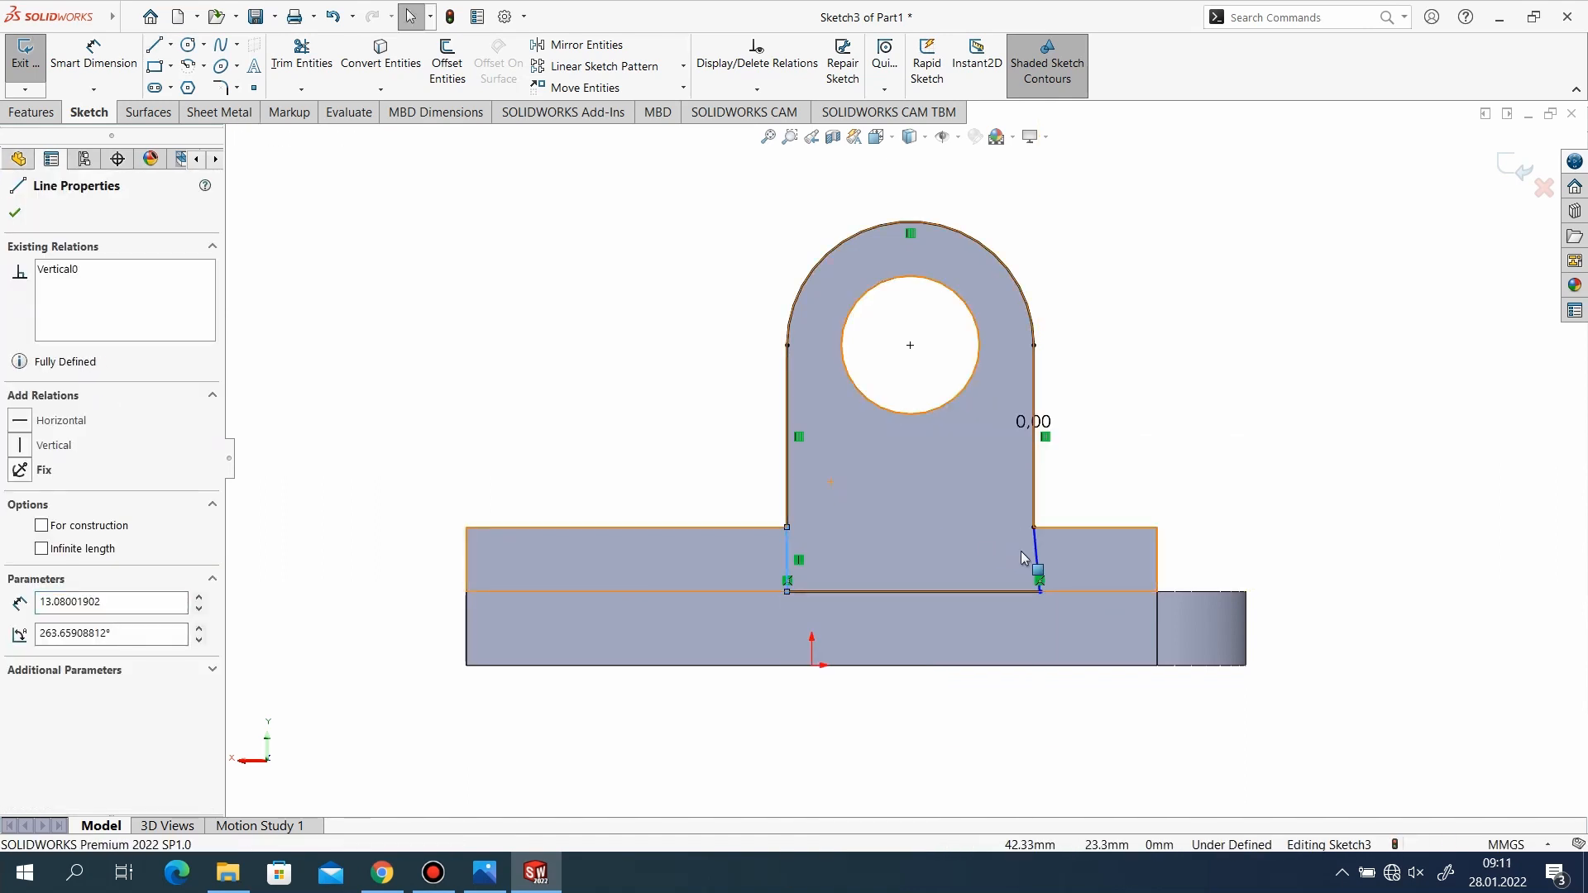
{"action": "right_click", "coordinate": [1036, 556]}
{"action": "left_click", "coordinate": [1083, 502]}
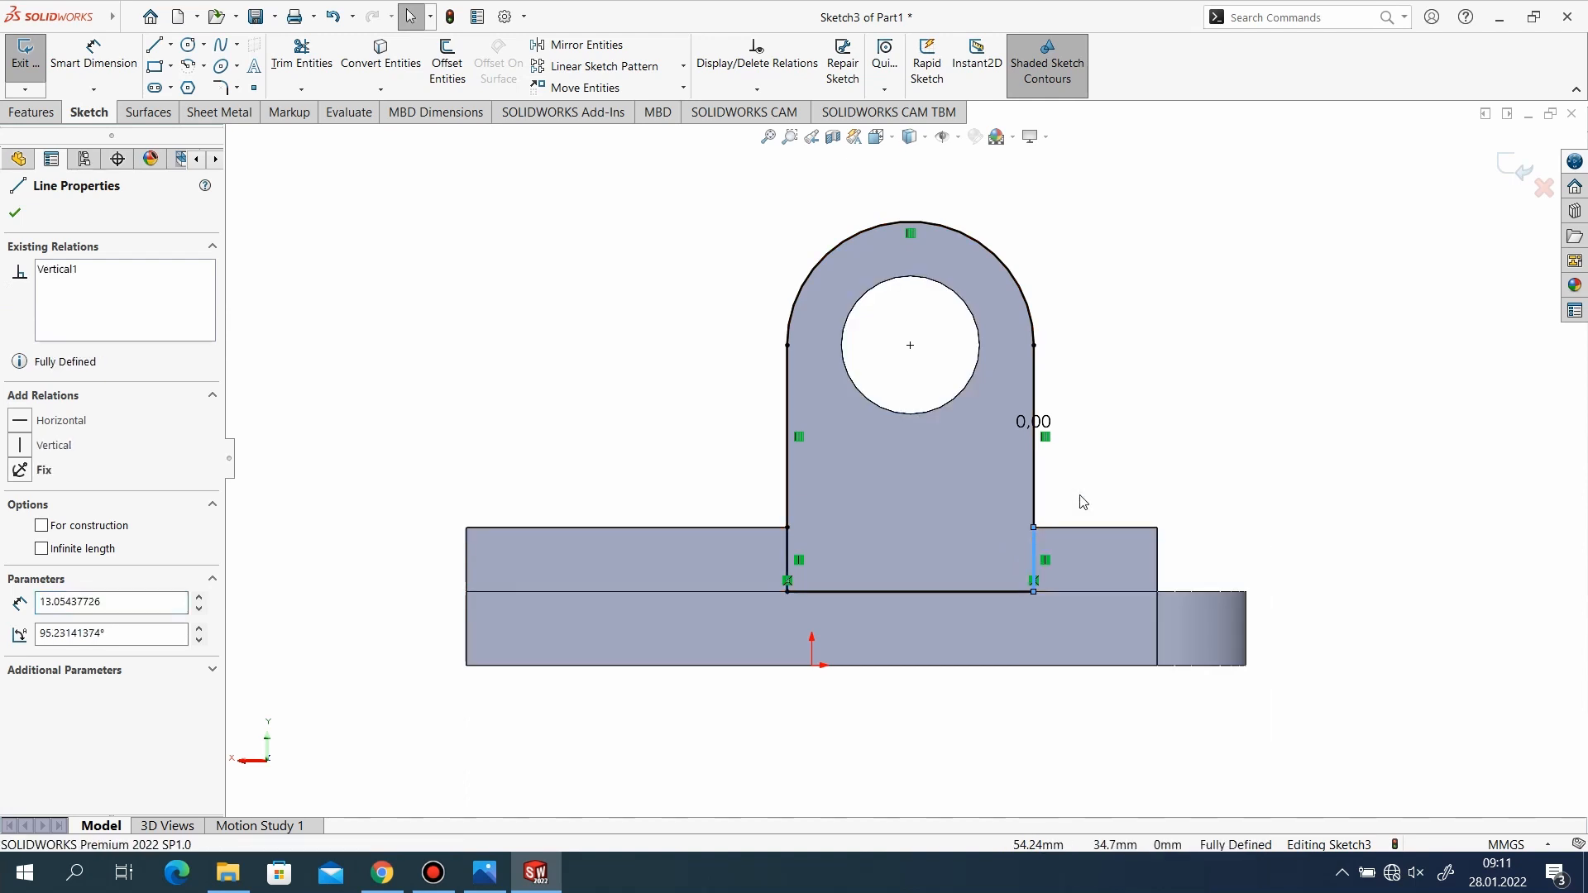
{"action": "left_click", "coordinate": [25, 214]}
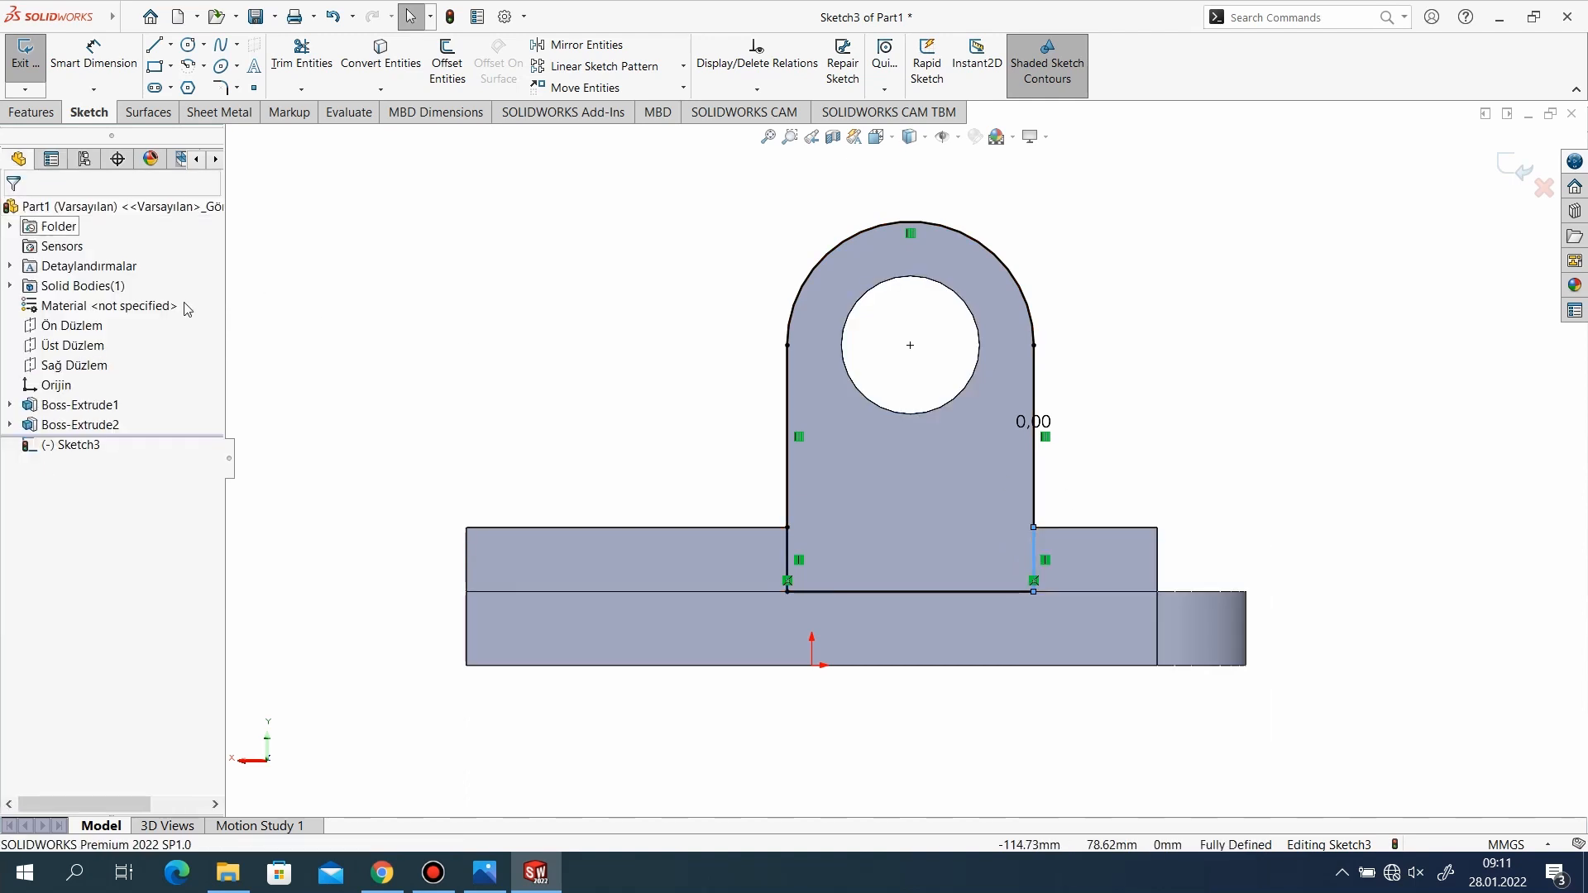
Exit the lug outline sketch on the wall's inner face.
{"action": "scroll", "coordinate": [1044, 520], "scroll_direction": "down", "scroll_amount": 1}
{"action": "middle_click_drag", "start_coordinate": [1196, 517], "coordinate": [1176, 546]}
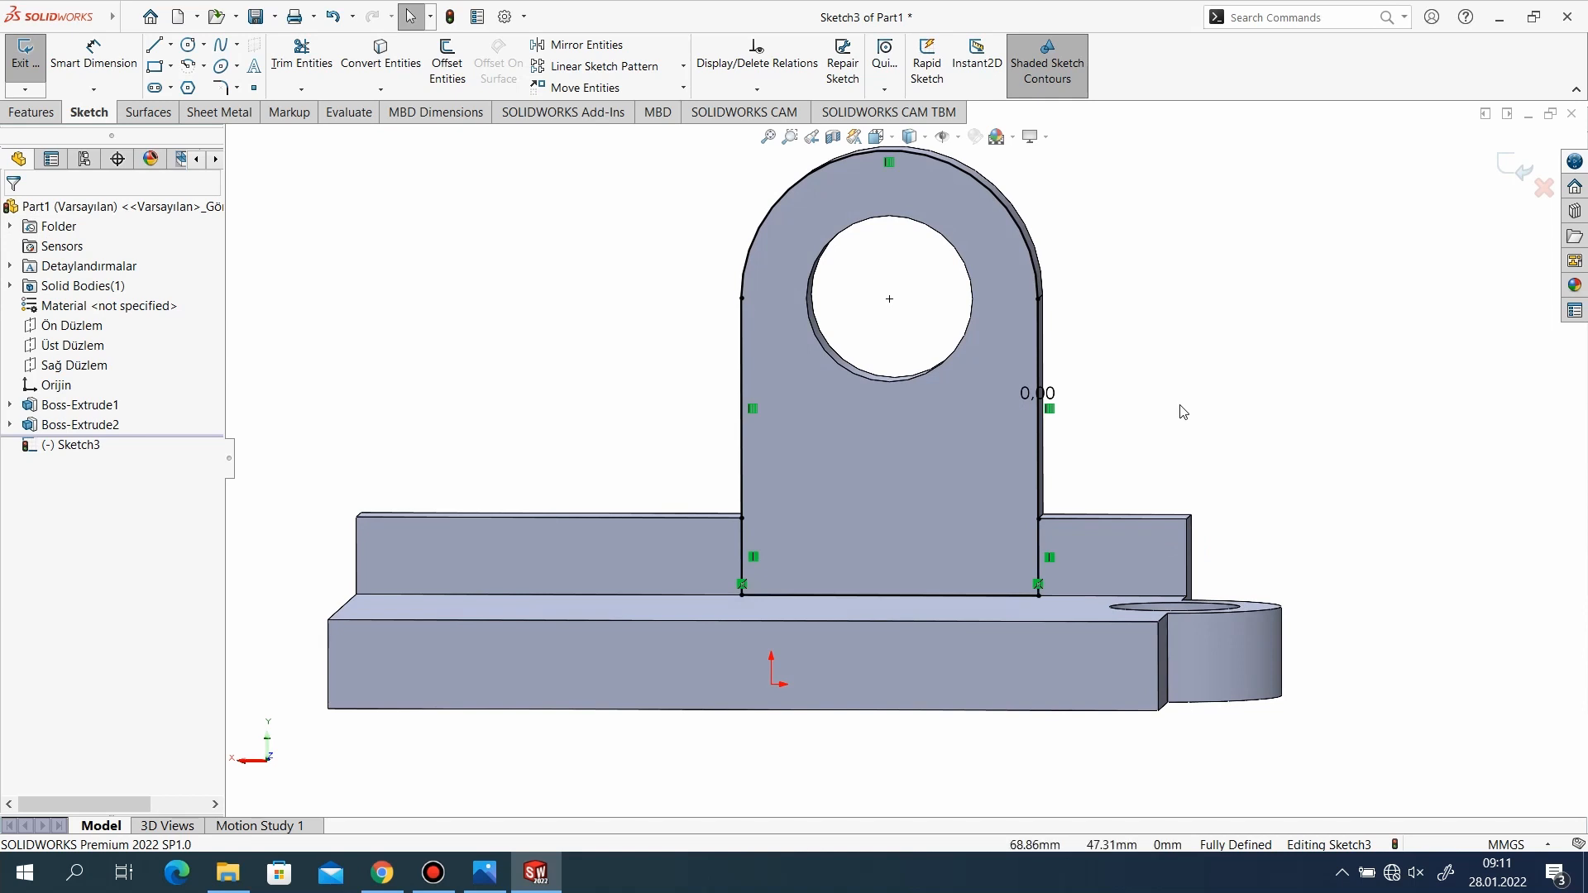
{"action": "scroll", "coordinate": [1183, 411], "scroll_direction": "up", "scroll_amount": 2}
{"action": "left_click", "coordinate": [1495, 160]}
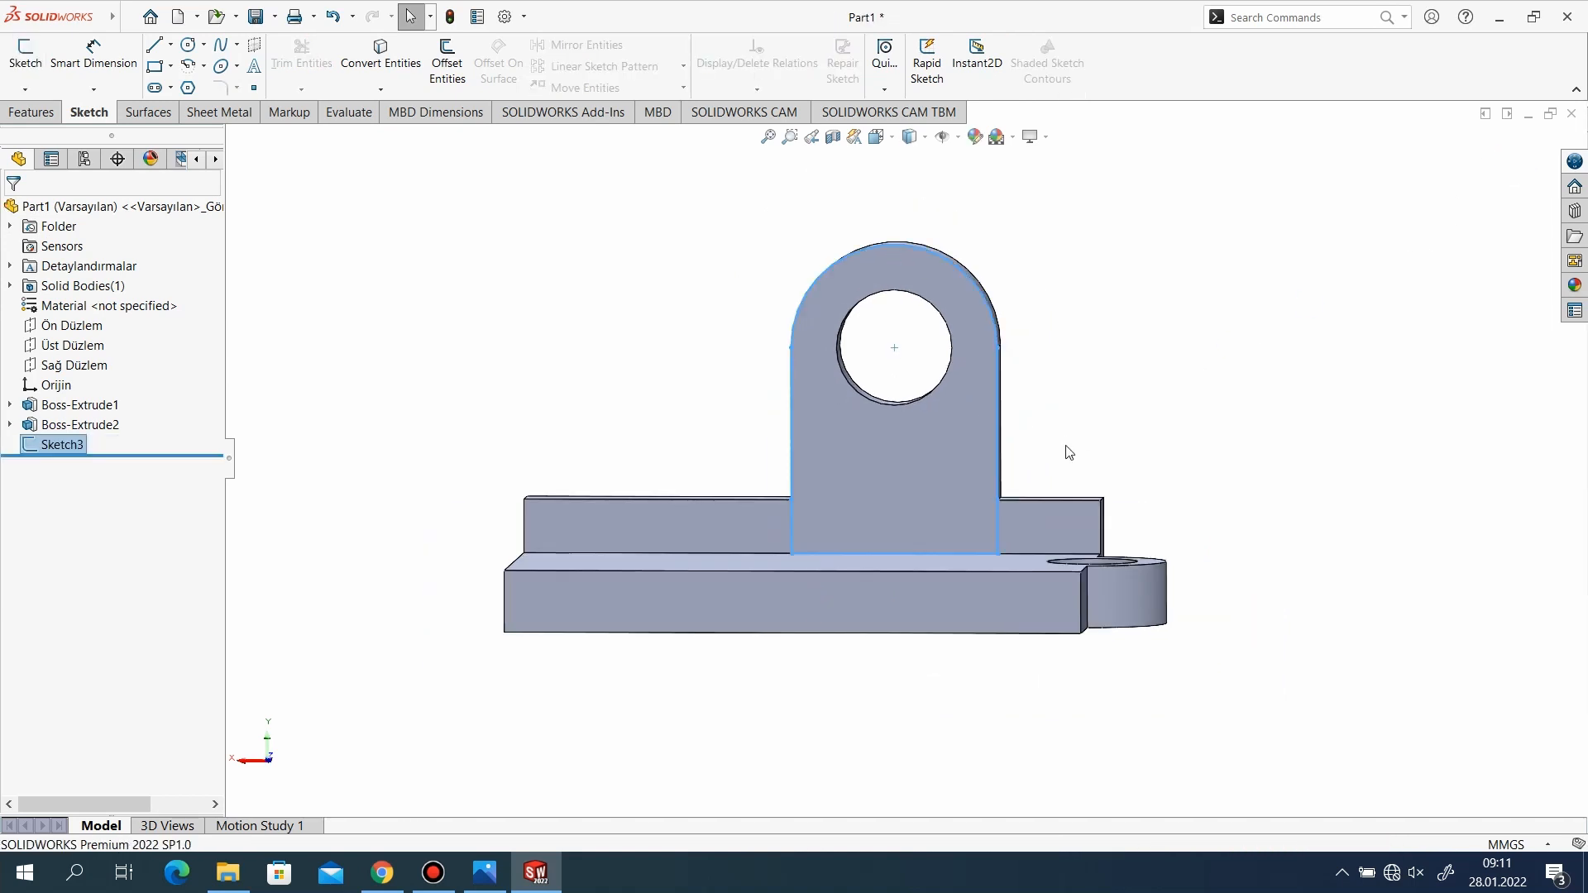
{"action": "middle_click_drag", "start_coordinate": [1063, 450], "coordinate": [985, 566]}
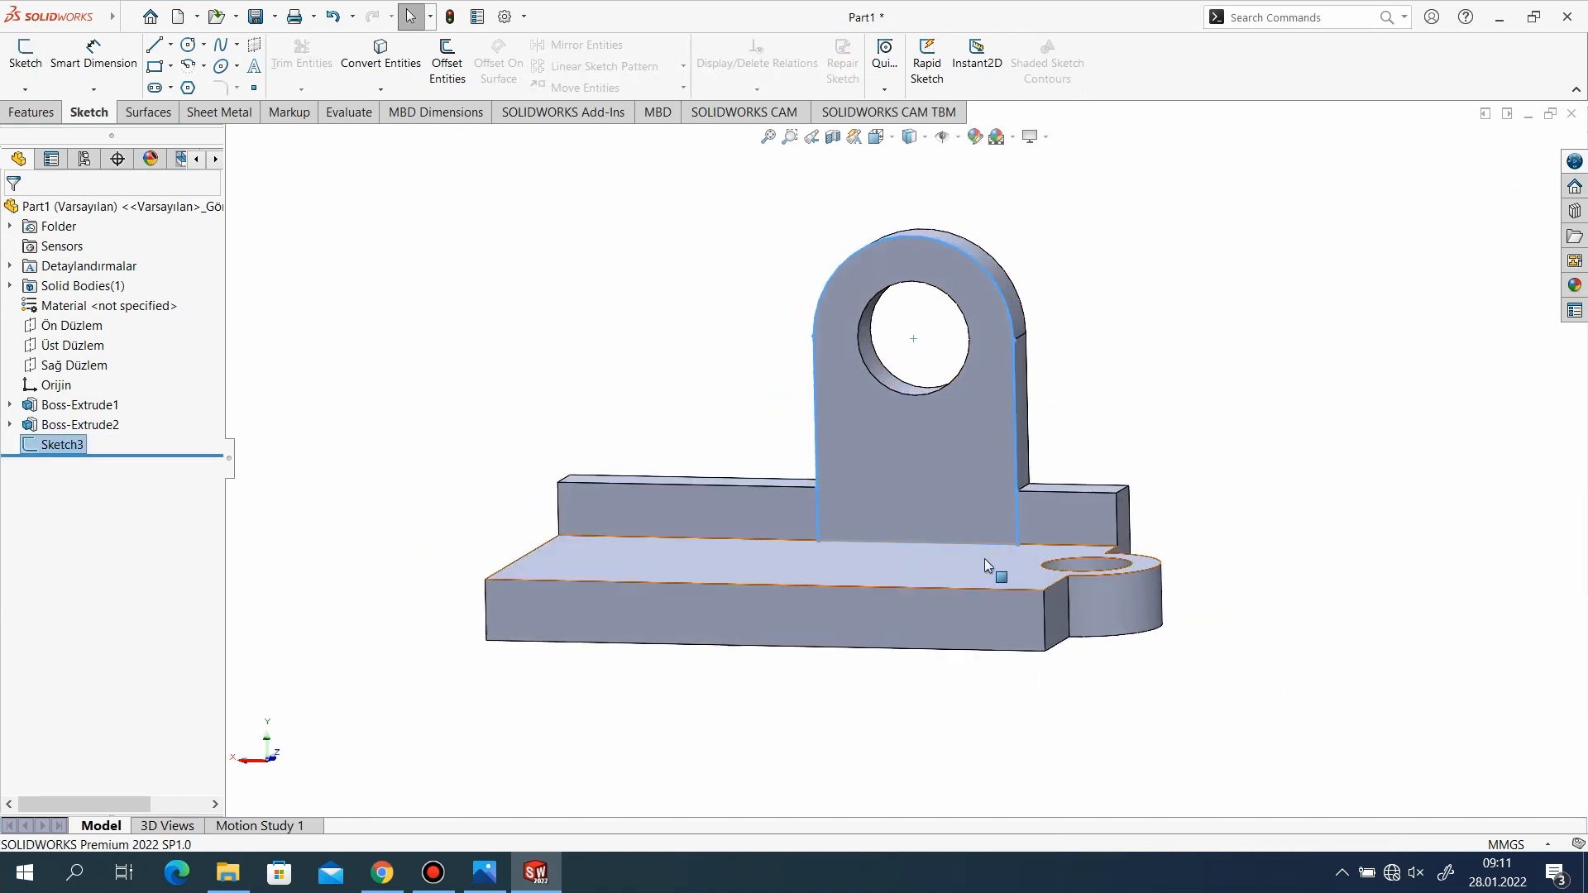
{"action": "left_click", "coordinate": [498, 875]}
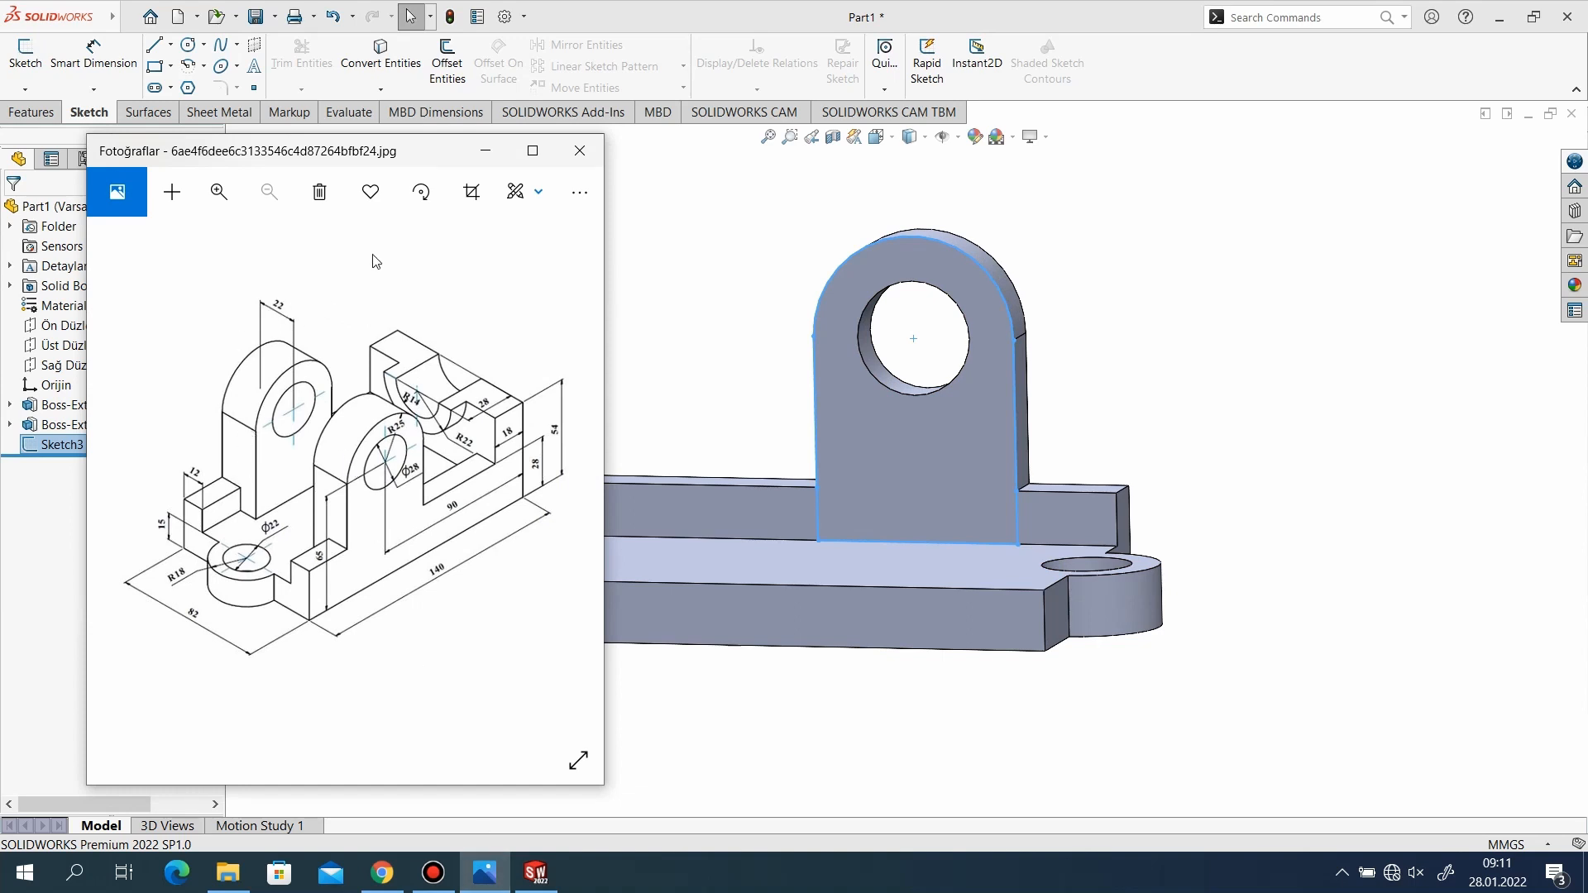
{"action": "left_click", "coordinate": [485, 151]}
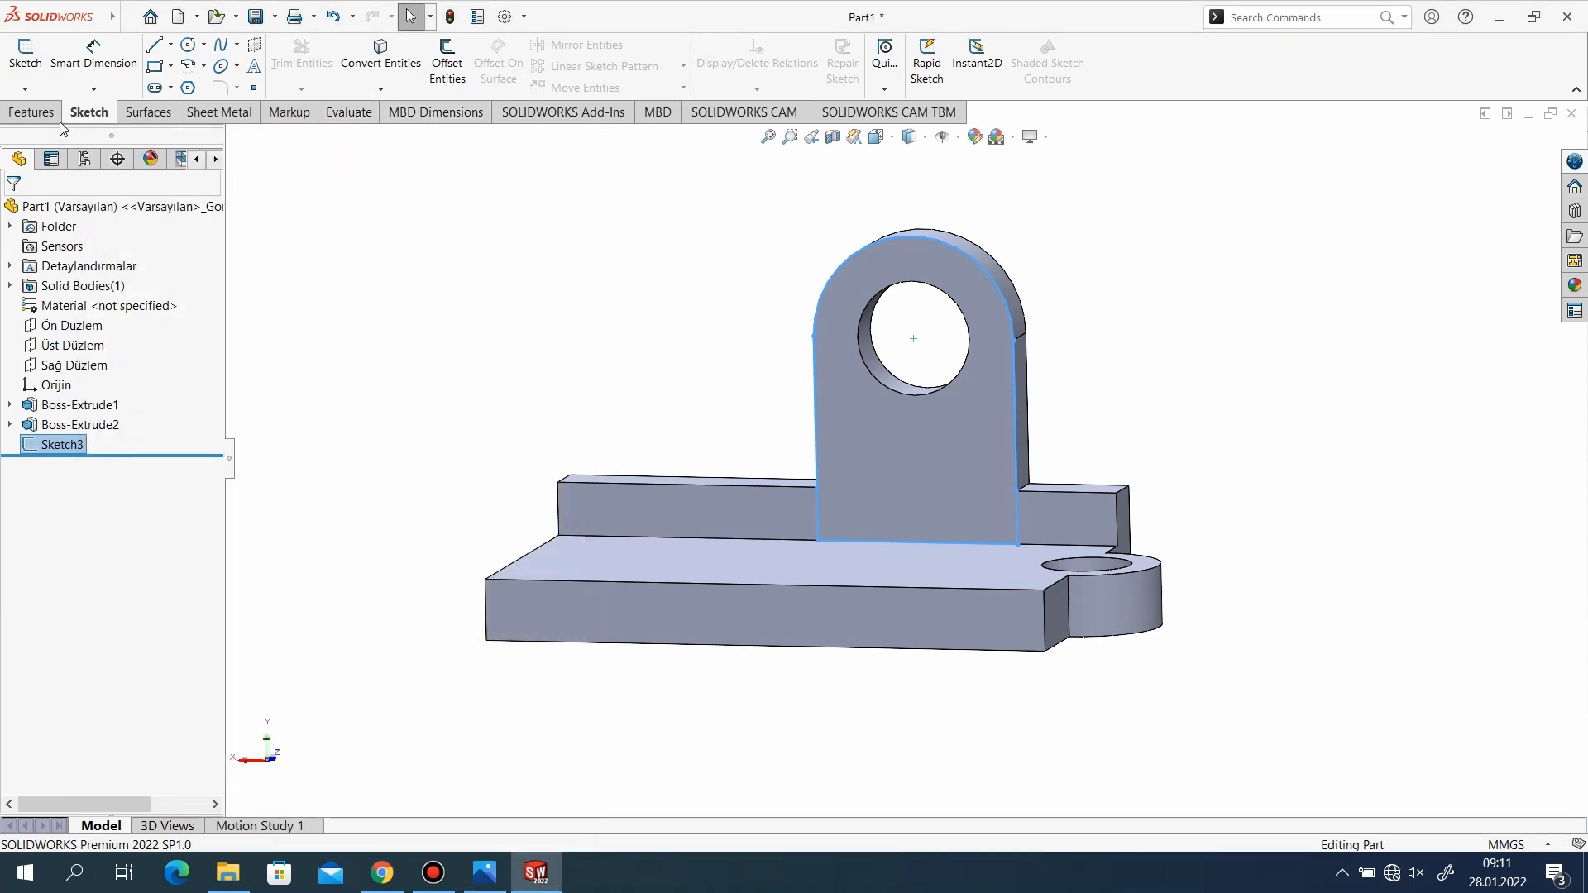
{"action": "left_click", "coordinate": [37, 112]}
{"action": "left_click", "coordinate": [33, 62]}
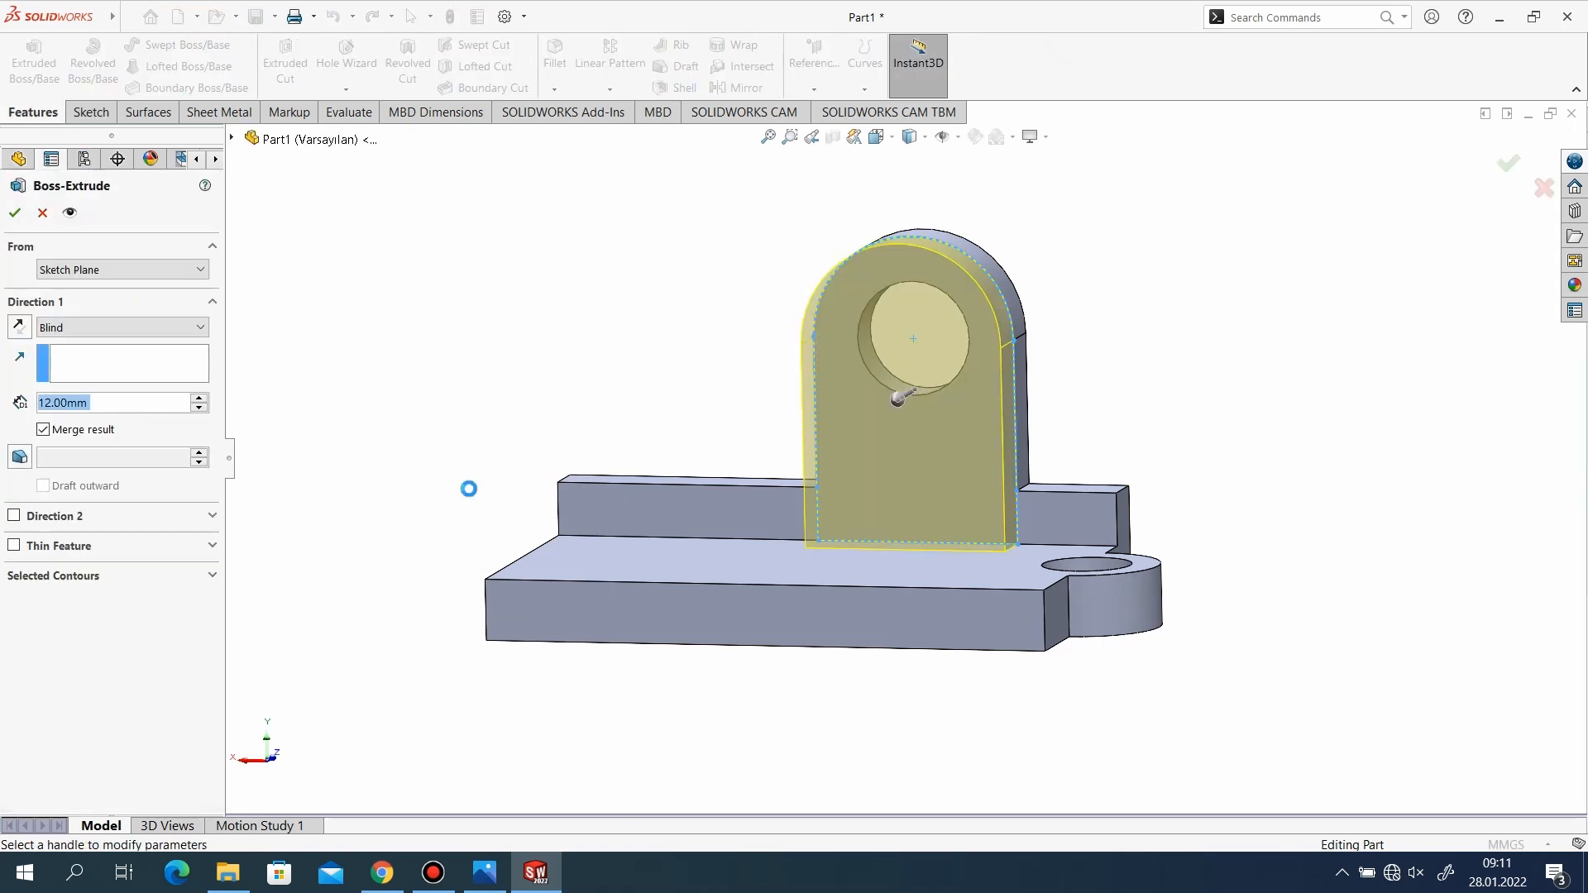
{"action": "left_click", "coordinate": [44, 213]}
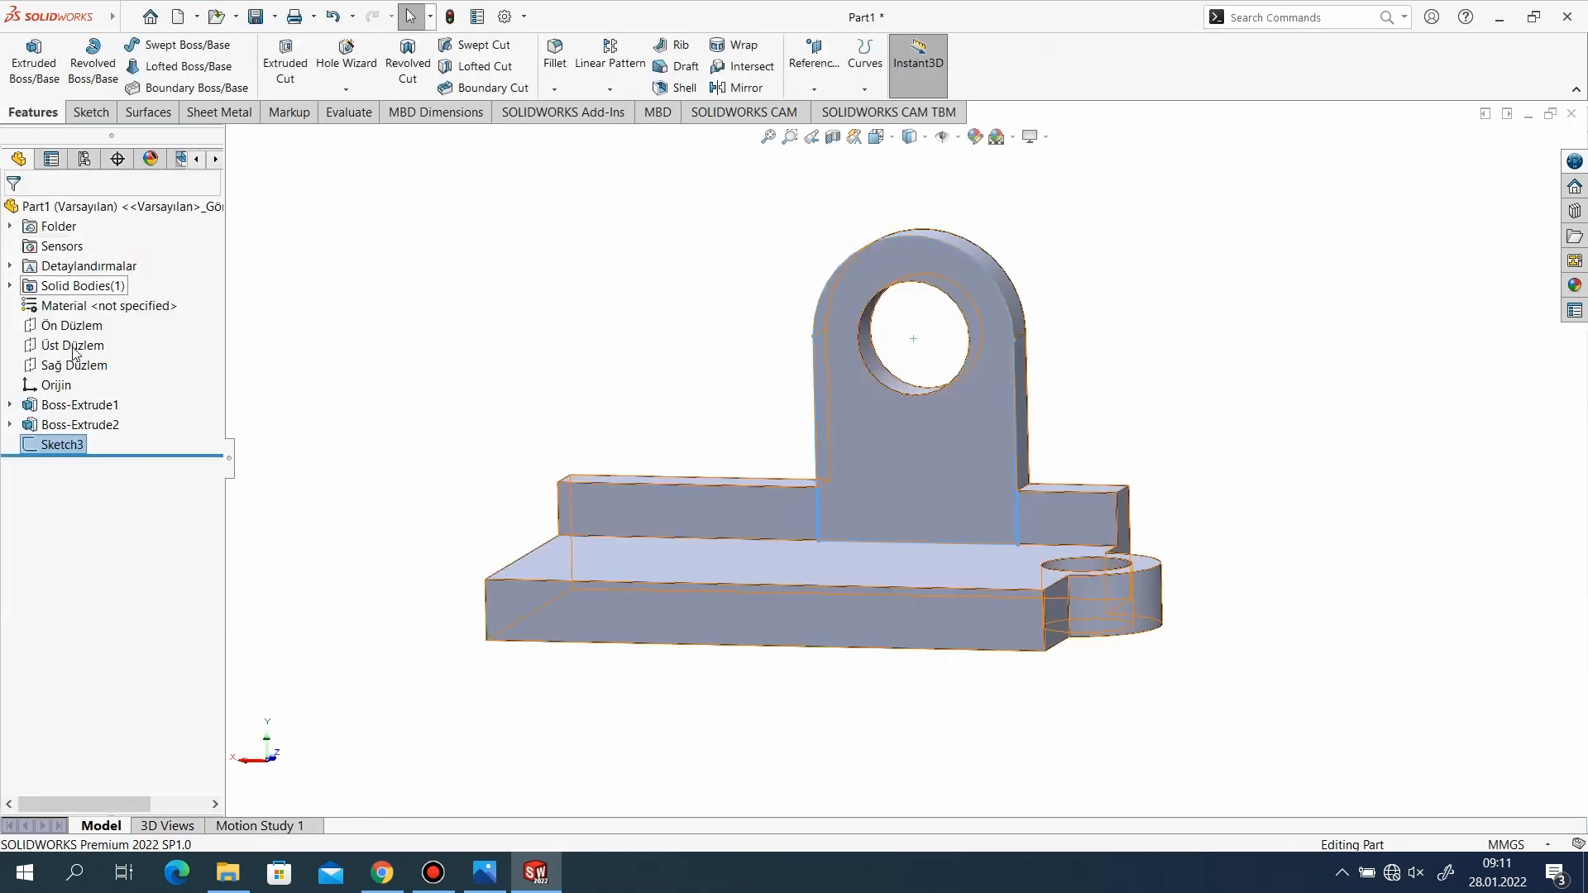
Edit the lug outline sketch and add the lug hole's circular edge to it with a 0 mm offset.
{"action": "right_click", "coordinate": [67, 449]}
{"action": "left_click", "coordinate": [77, 396]}
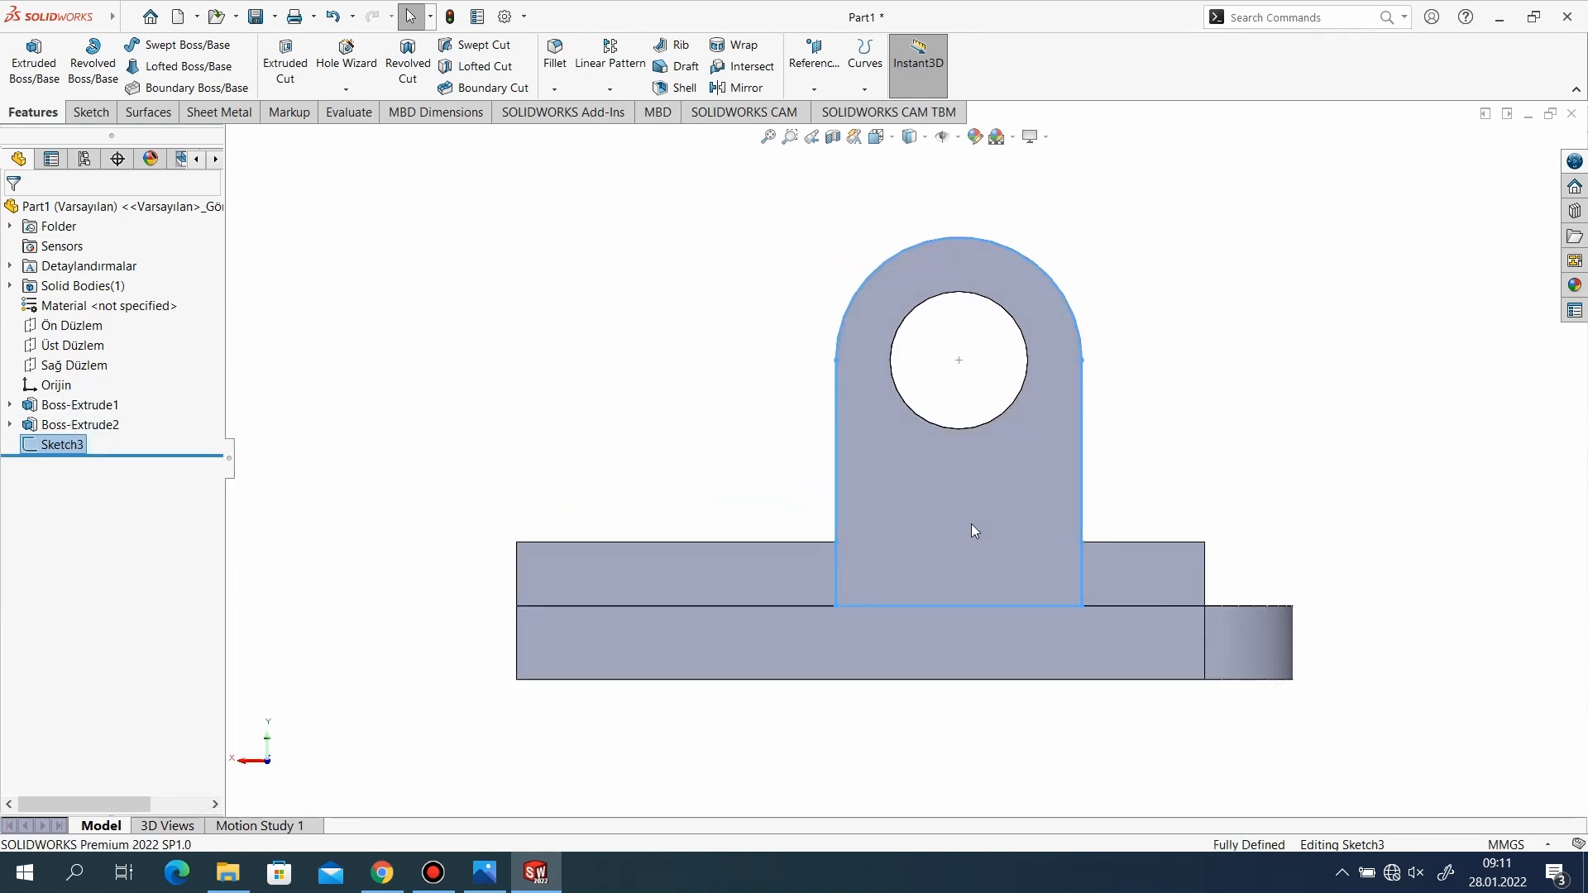
{"action": "left_click", "coordinate": [448, 62]}
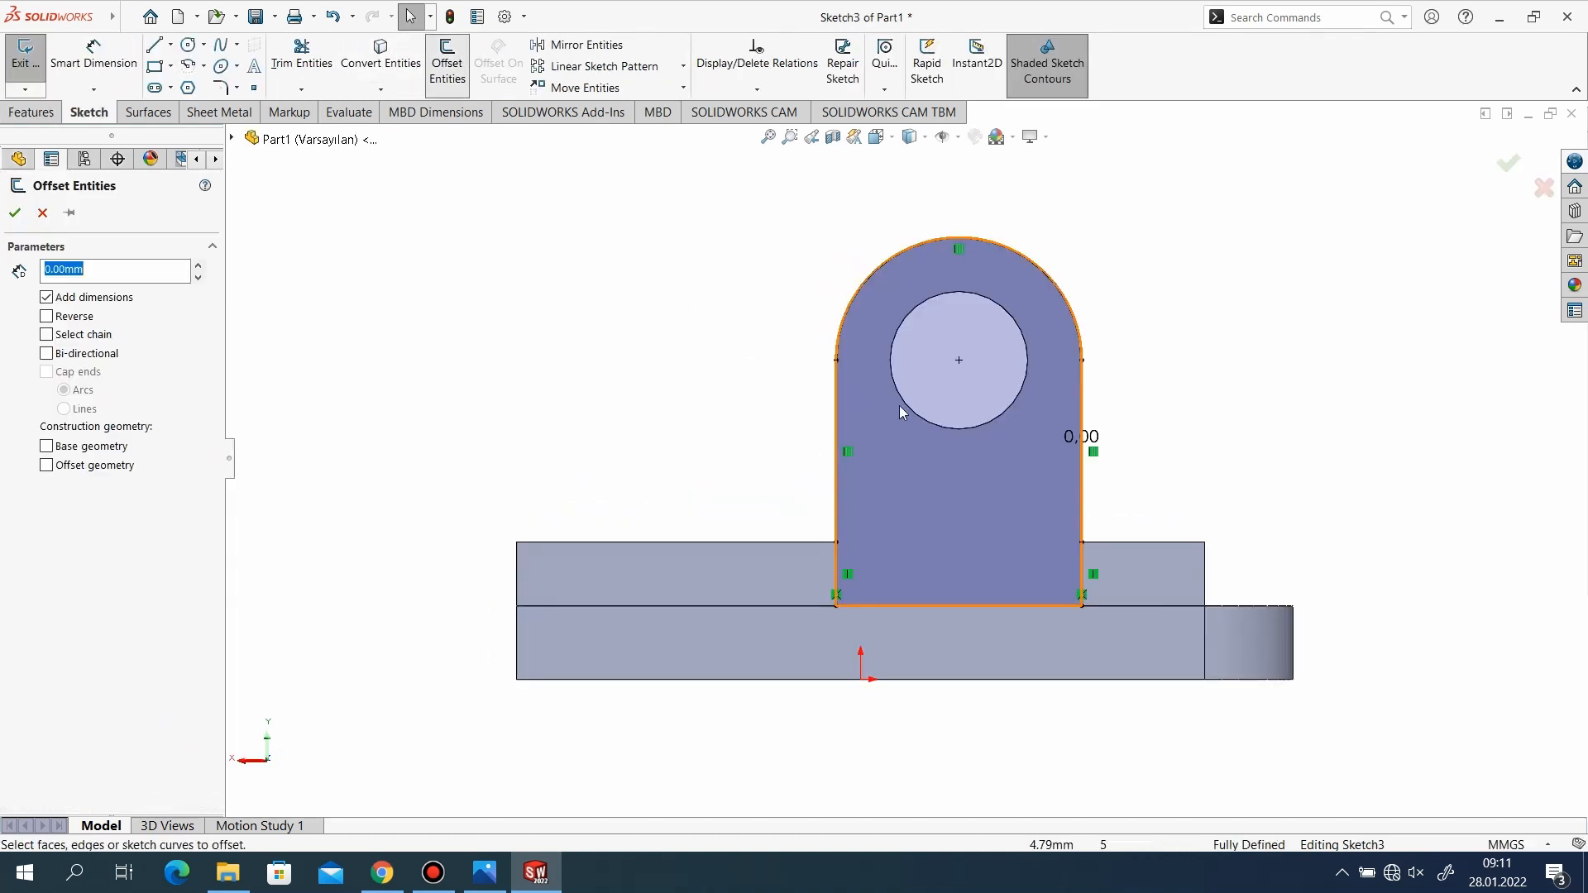
{"action": "left_click", "coordinate": [956, 430]}
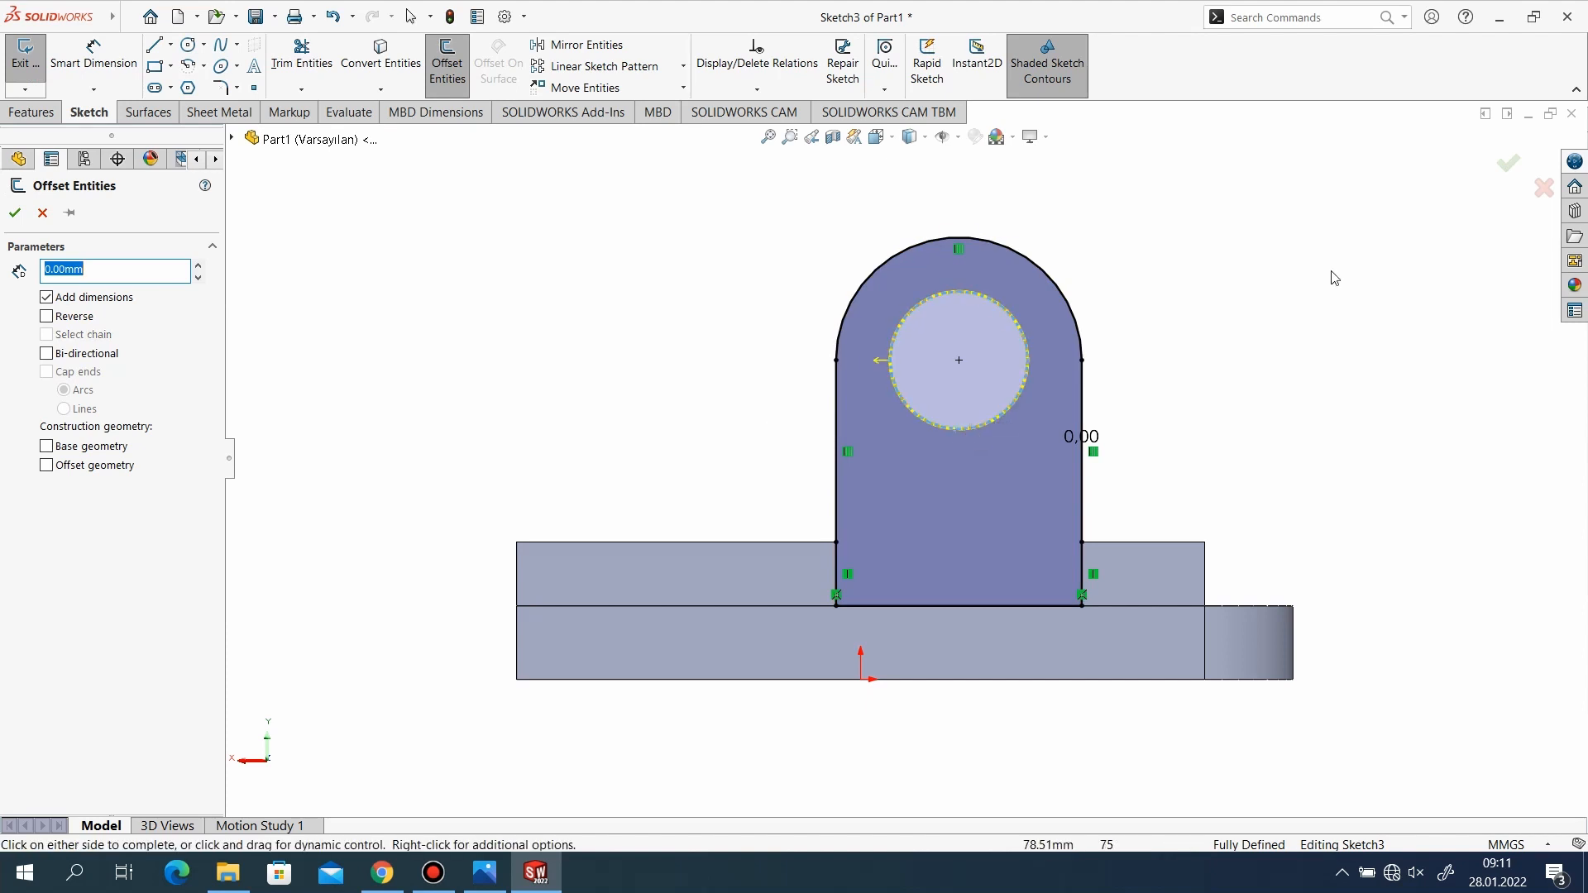
{"action": "left_click", "coordinate": [1506, 170]}
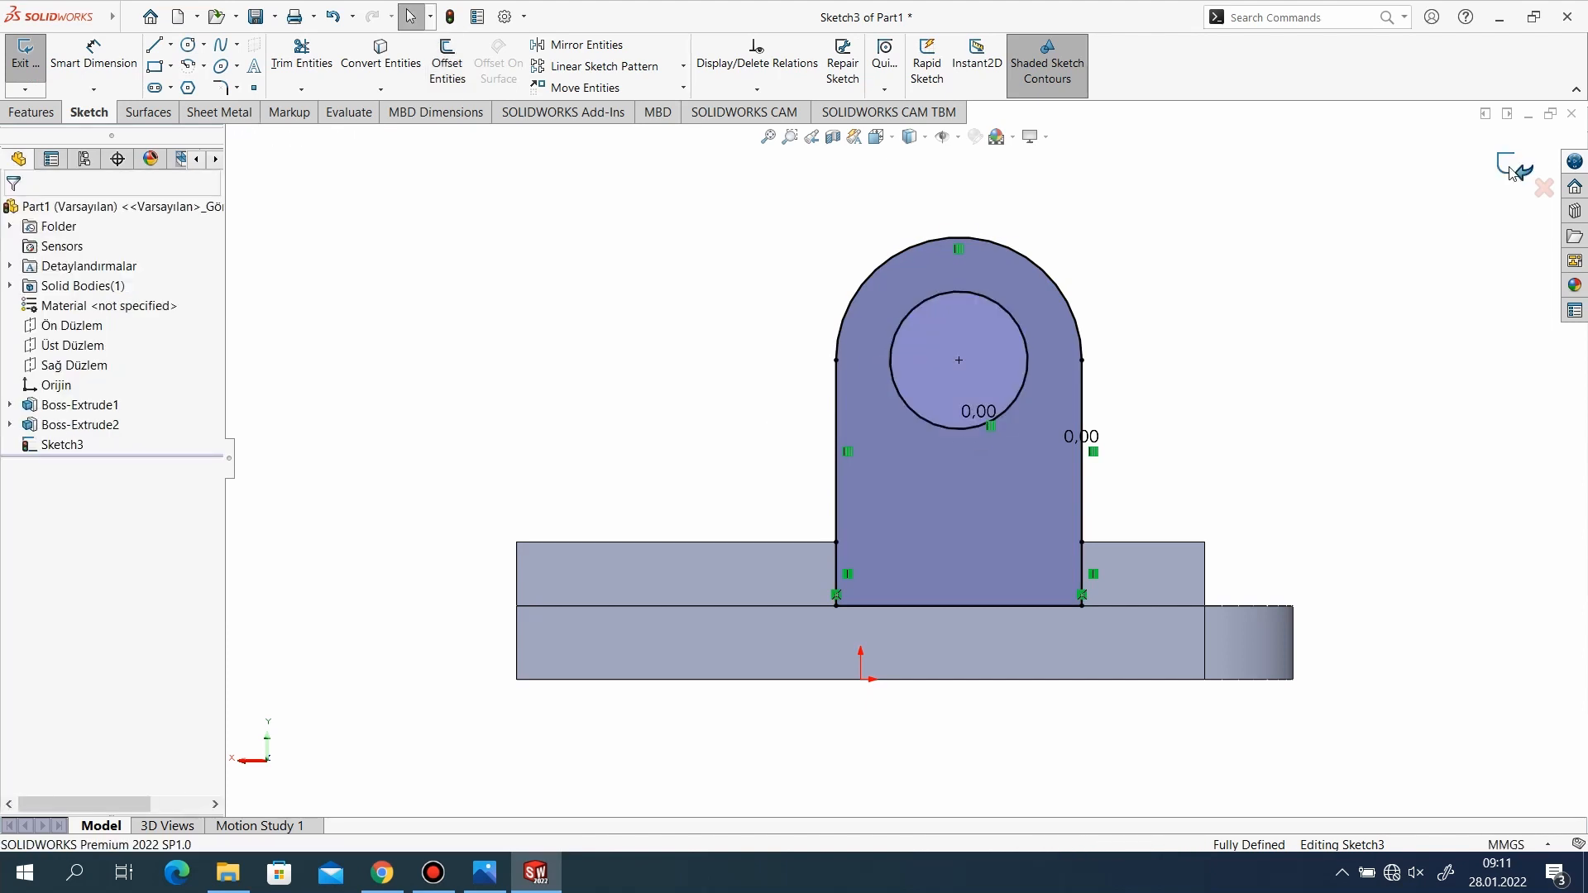
{"action": "left_click", "coordinate": [1510, 172]}
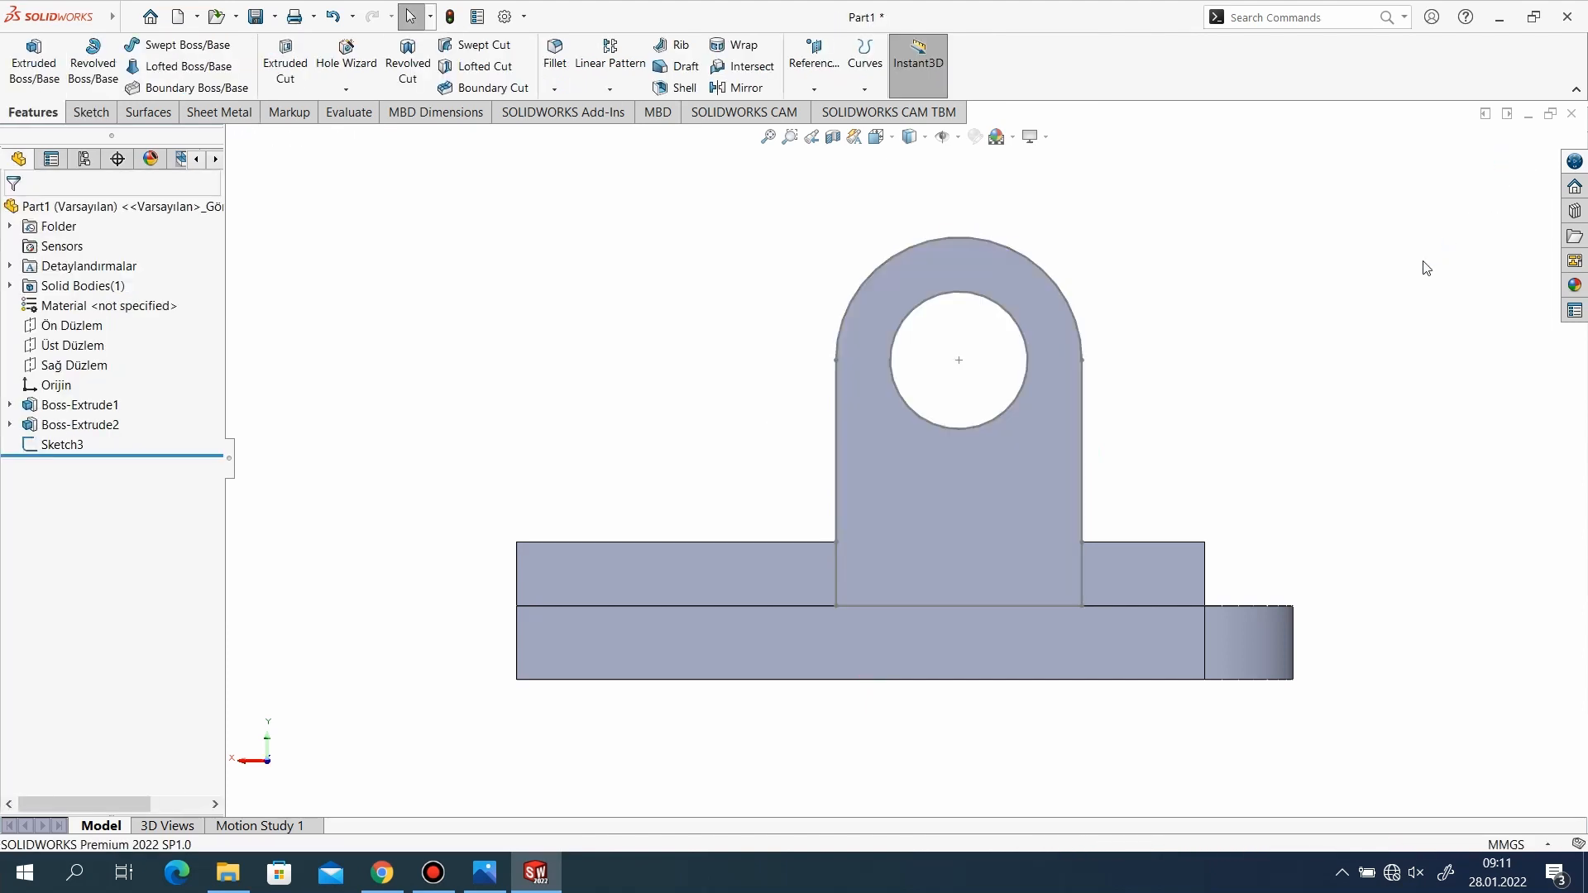
Extrude the lug outline sketch with its hole 10 mm inward from the side wall, merged with the body.
{"action": "left_click", "coordinate": [80, 114]}
{"action": "left_click", "coordinate": [33, 111]}
{"action": "left_click", "coordinate": [34, 62]}
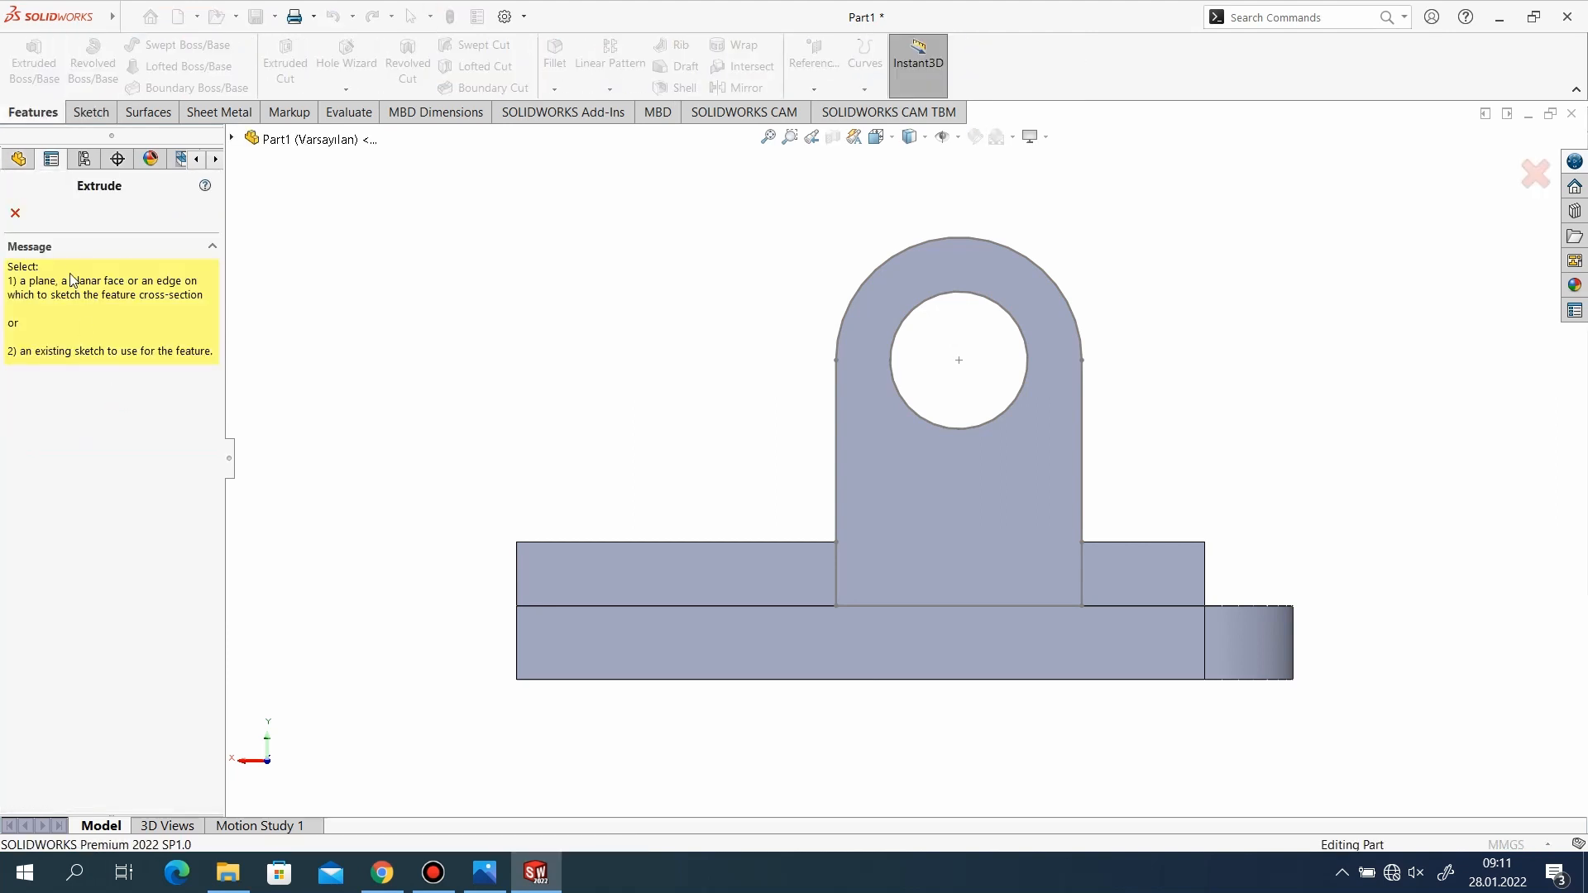
{"action": "left_click", "coordinate": [233, 139]}
{"action": "left_click", "coordinate": [303, 377]}
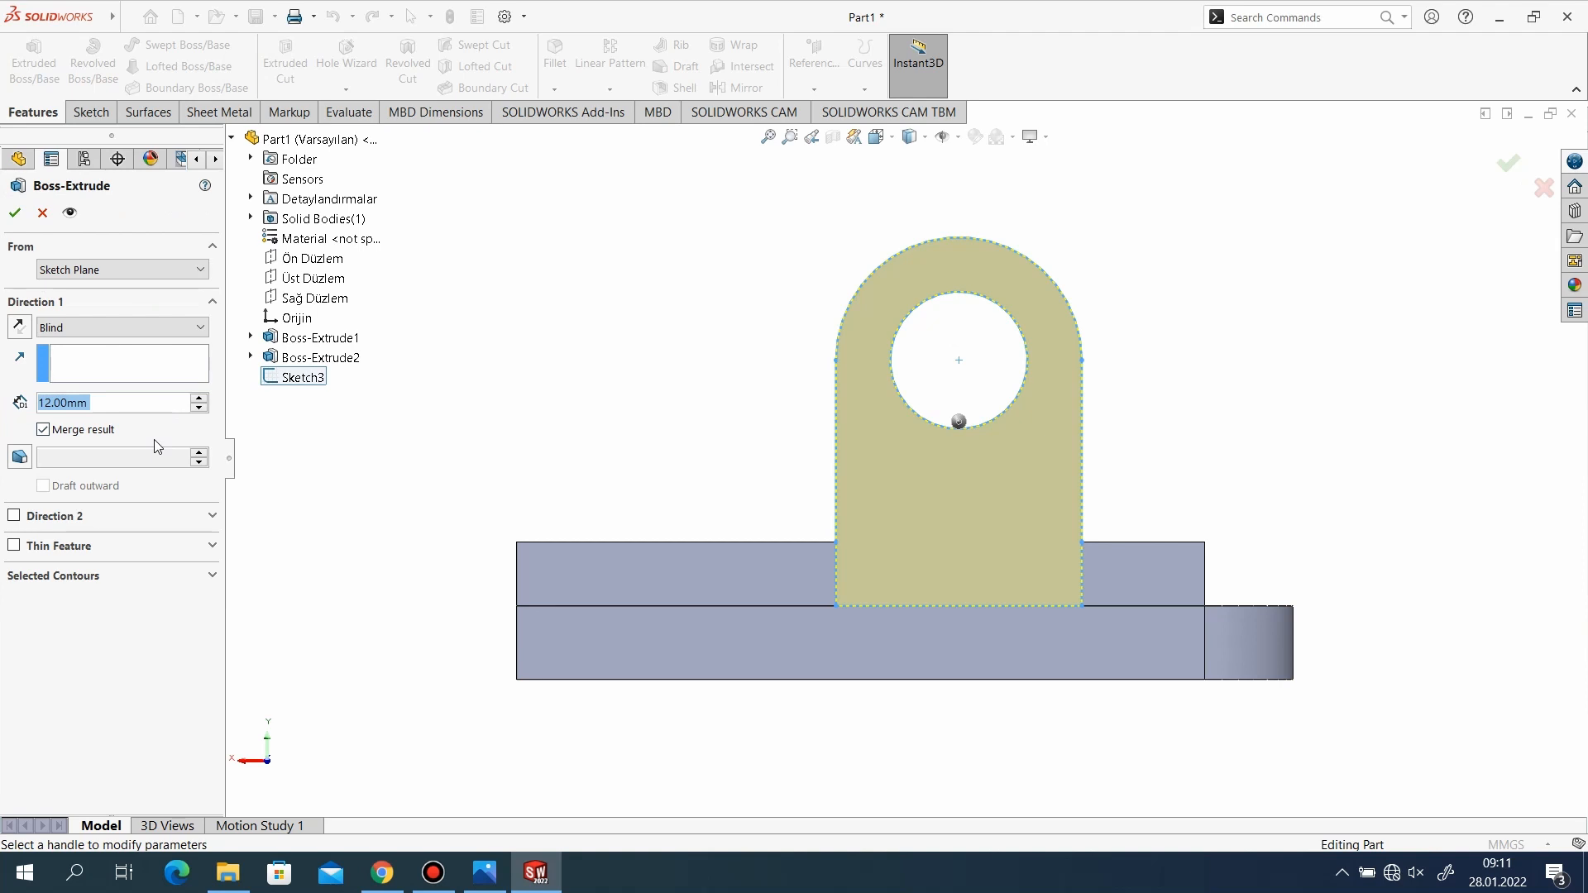
{"action": "type", "text": "10"}
{"action": "key", "text": "Return"}
{"action": "middle_click_drag", "start_coordinate": [847, 496], "coordinate": [770, 537]}
{"action": "left_click", "coordinate": [15, 215]}
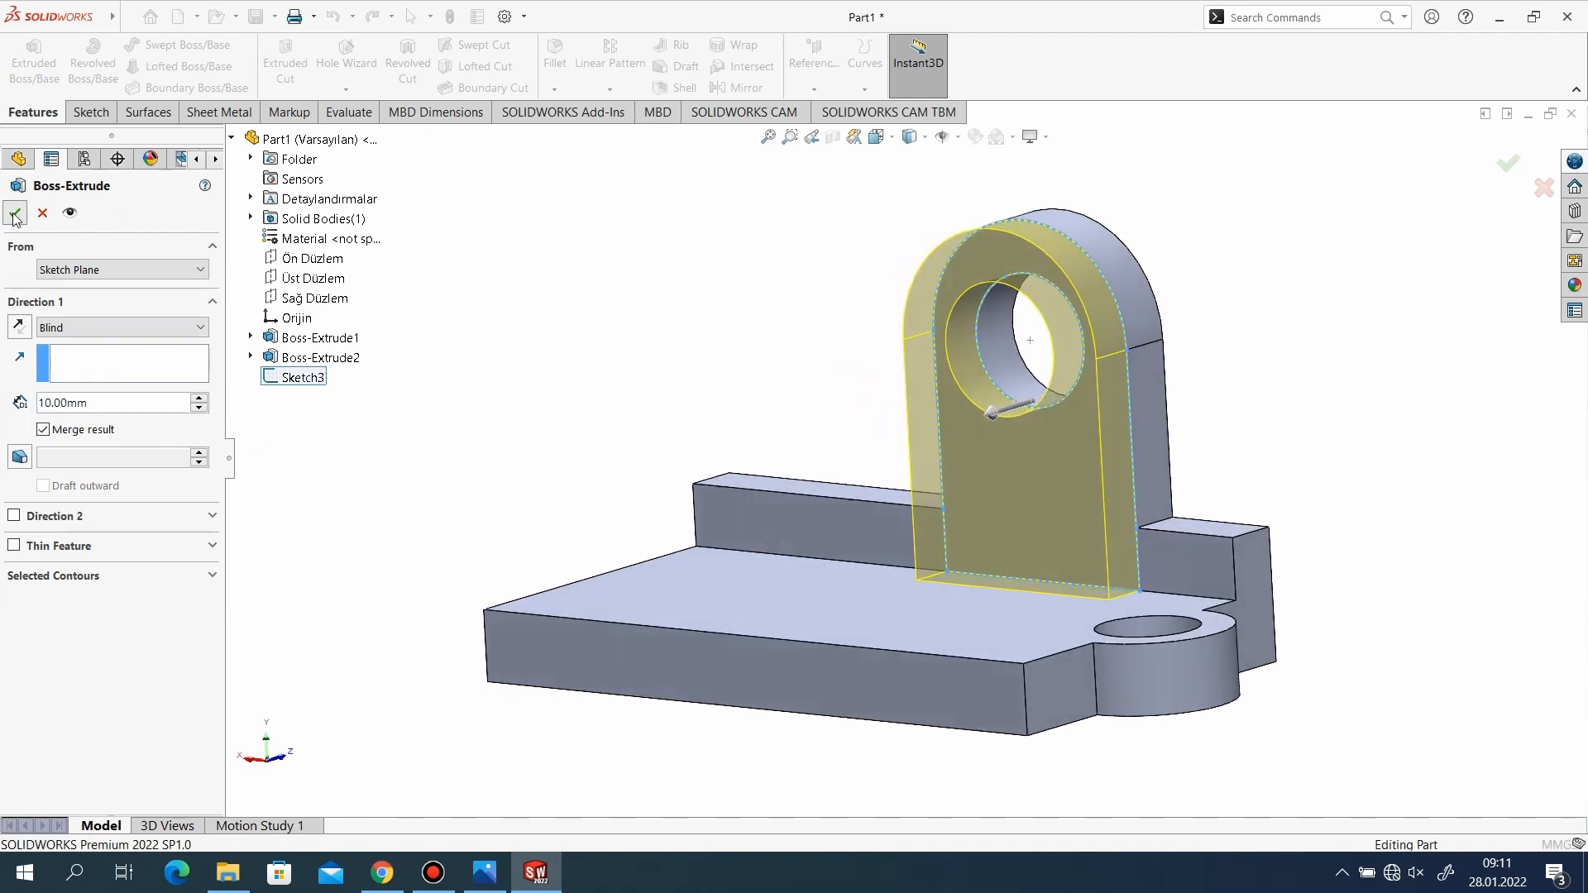
Mirror the side wall extrusion and the lug thickening about the front plane (Ön Düzlem).
{"action": "scroll", "coordinate": [662, 286], "scroll_direction": "down", "scroll_amount": 1}
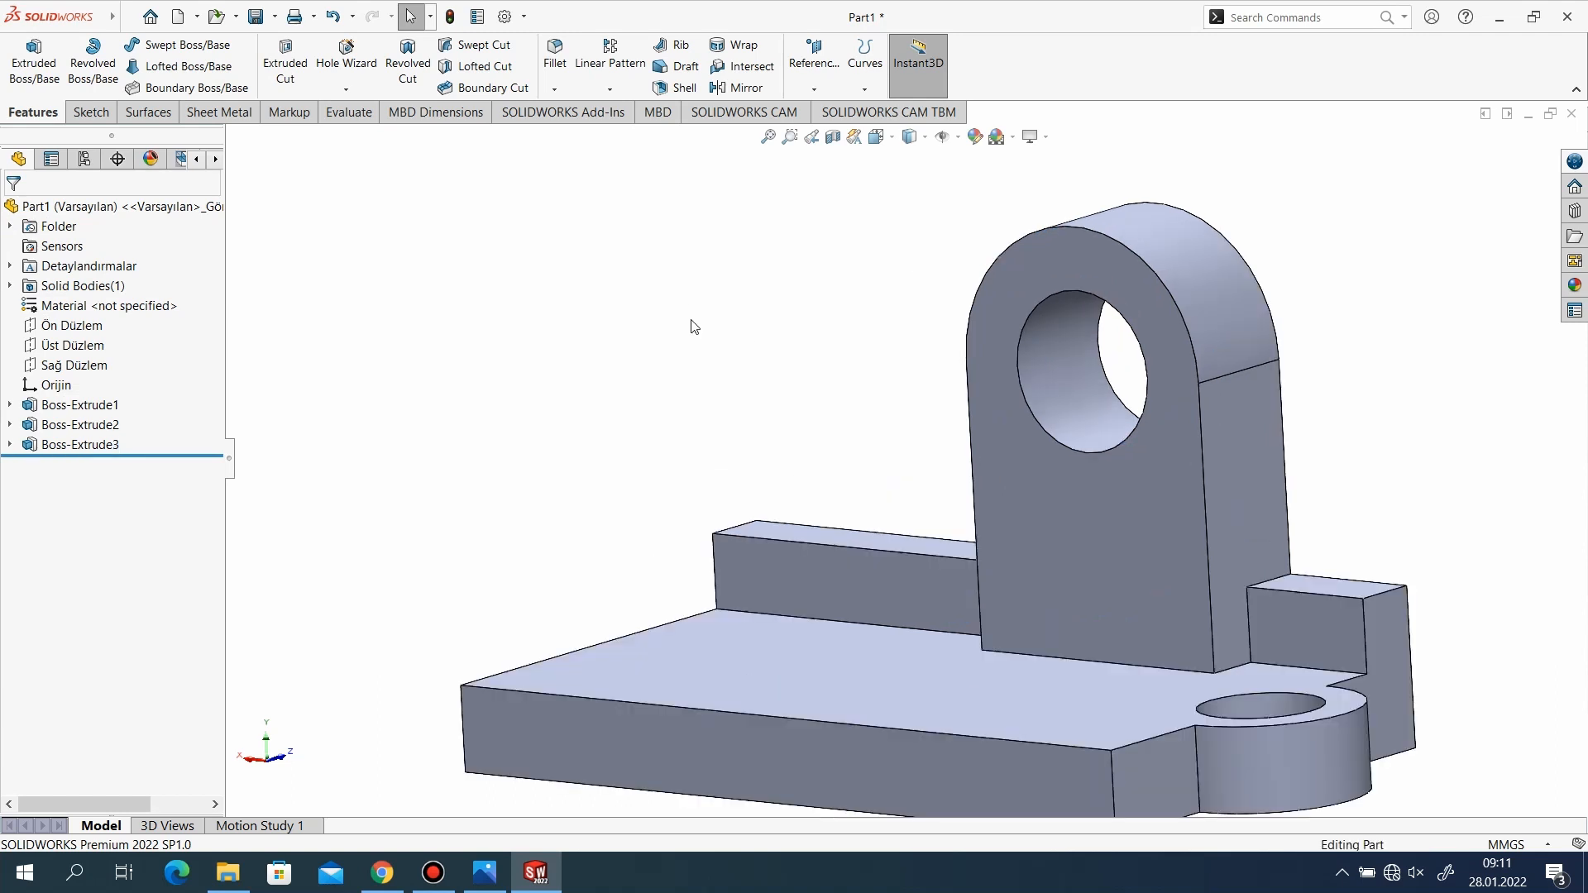
{"action": "scroll", "coordinate": [692, 321], "scroll_direction": "up", "scroll_amount": 2}
{"action": "scroll", "coordinate": [771, 326], "scroll_direction": "down", "scroll_amount": 1}
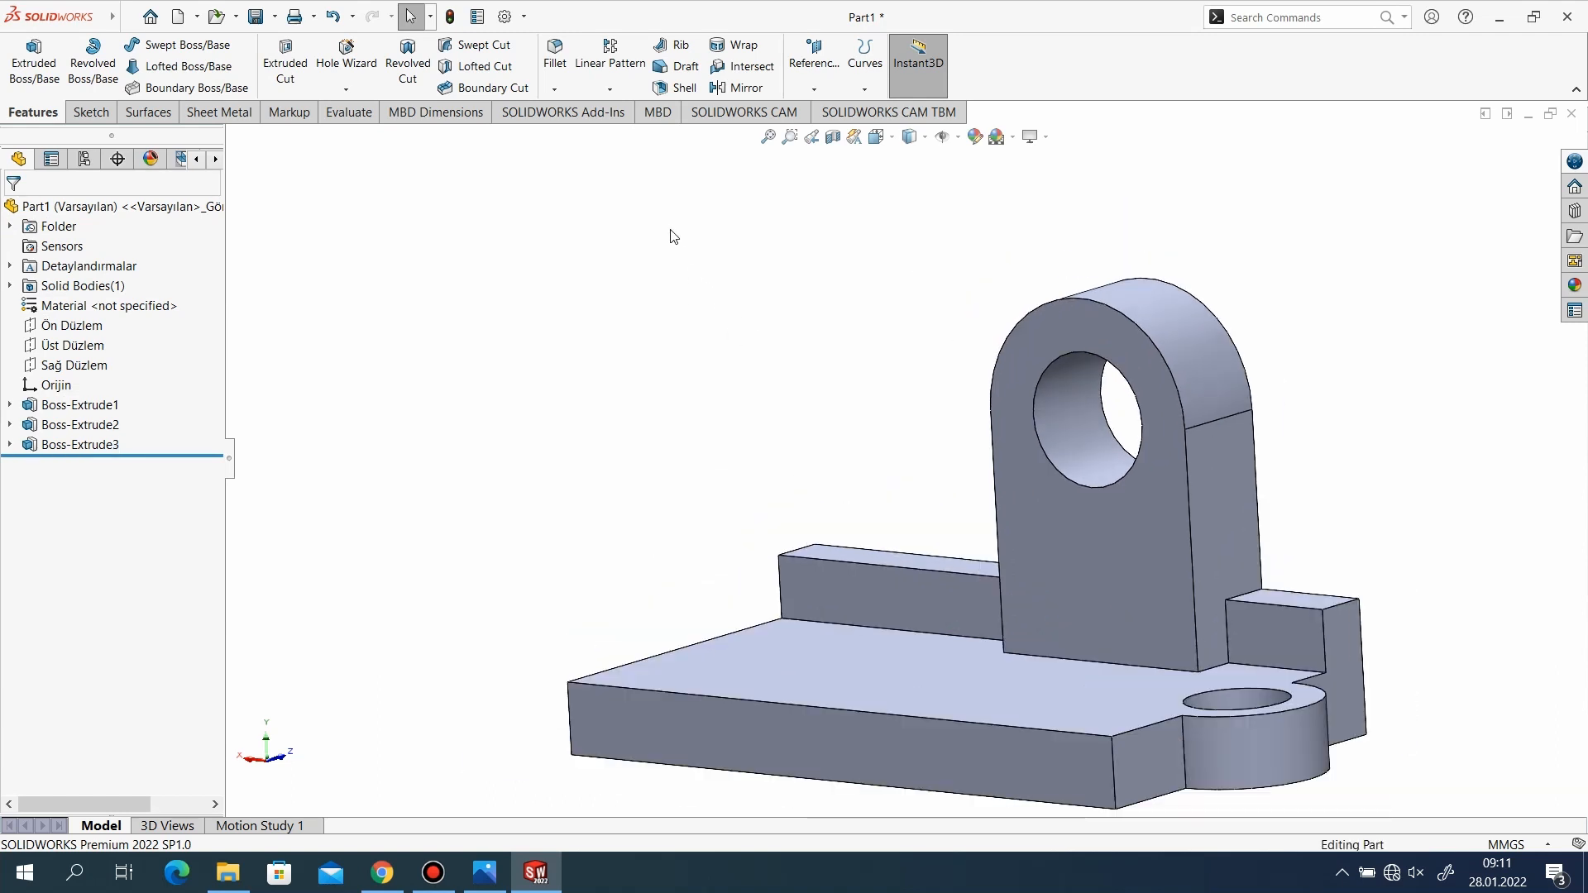
{"action": "left_click", "coordinate": [748, 88]}
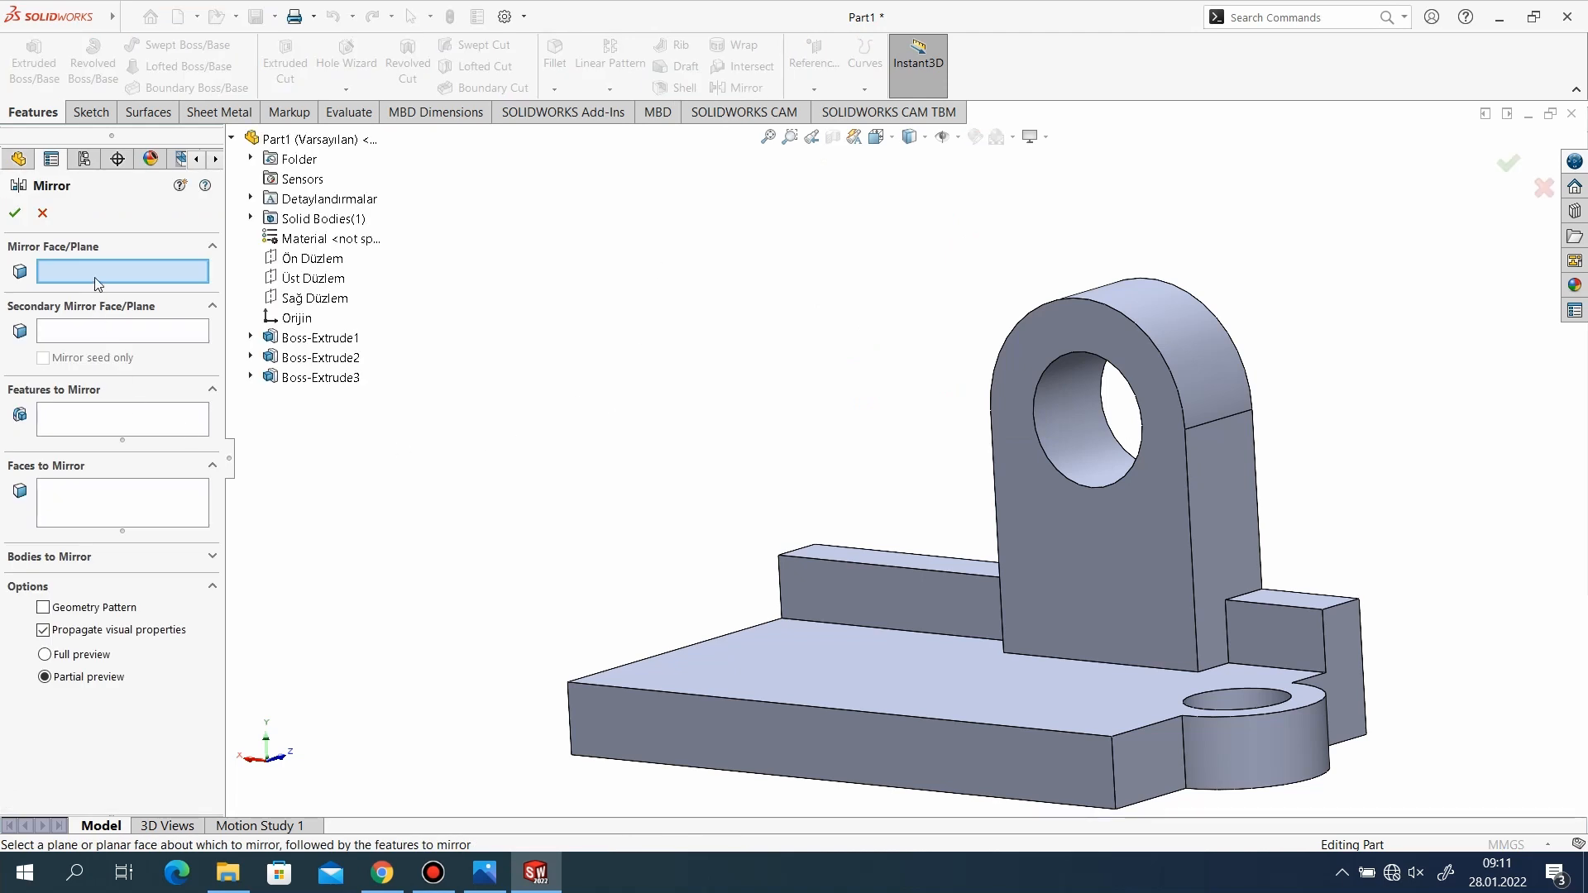
{"action": "left_click", "coordinate": [312, 265]}
{"action": "scroll", "coordinate": [1000, 466], "scroll_direction": "up", "scroll_amount": 3}
{"action": "middle_click_drag", "start_coordinate": [1174, 554], "coordinate": [927, 637]}
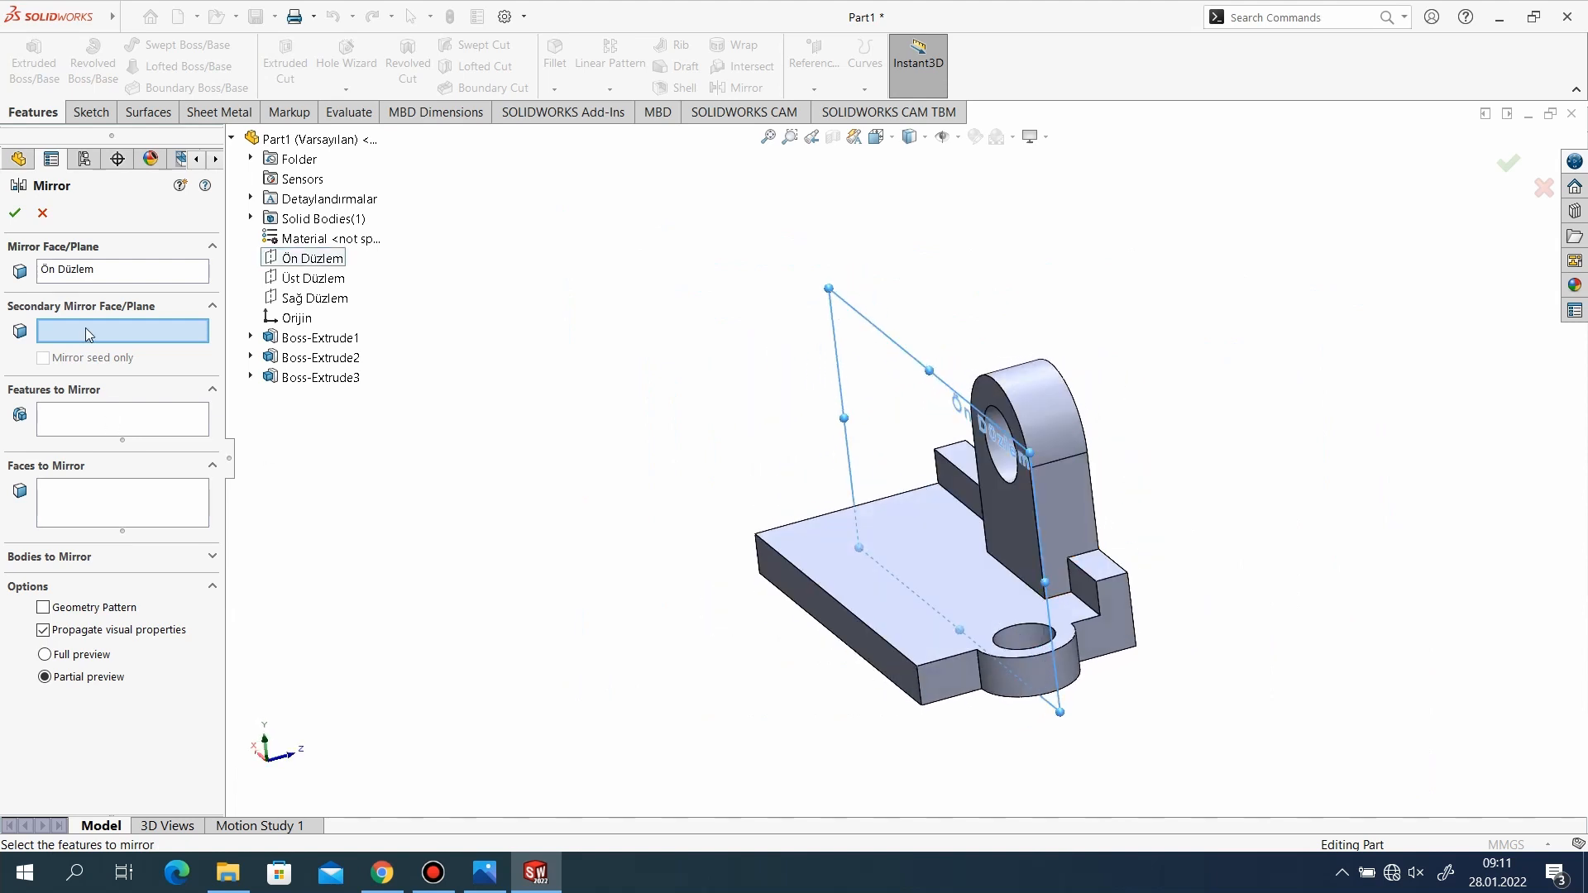
{"action": "left_click", "coordinate": [105, 418]}
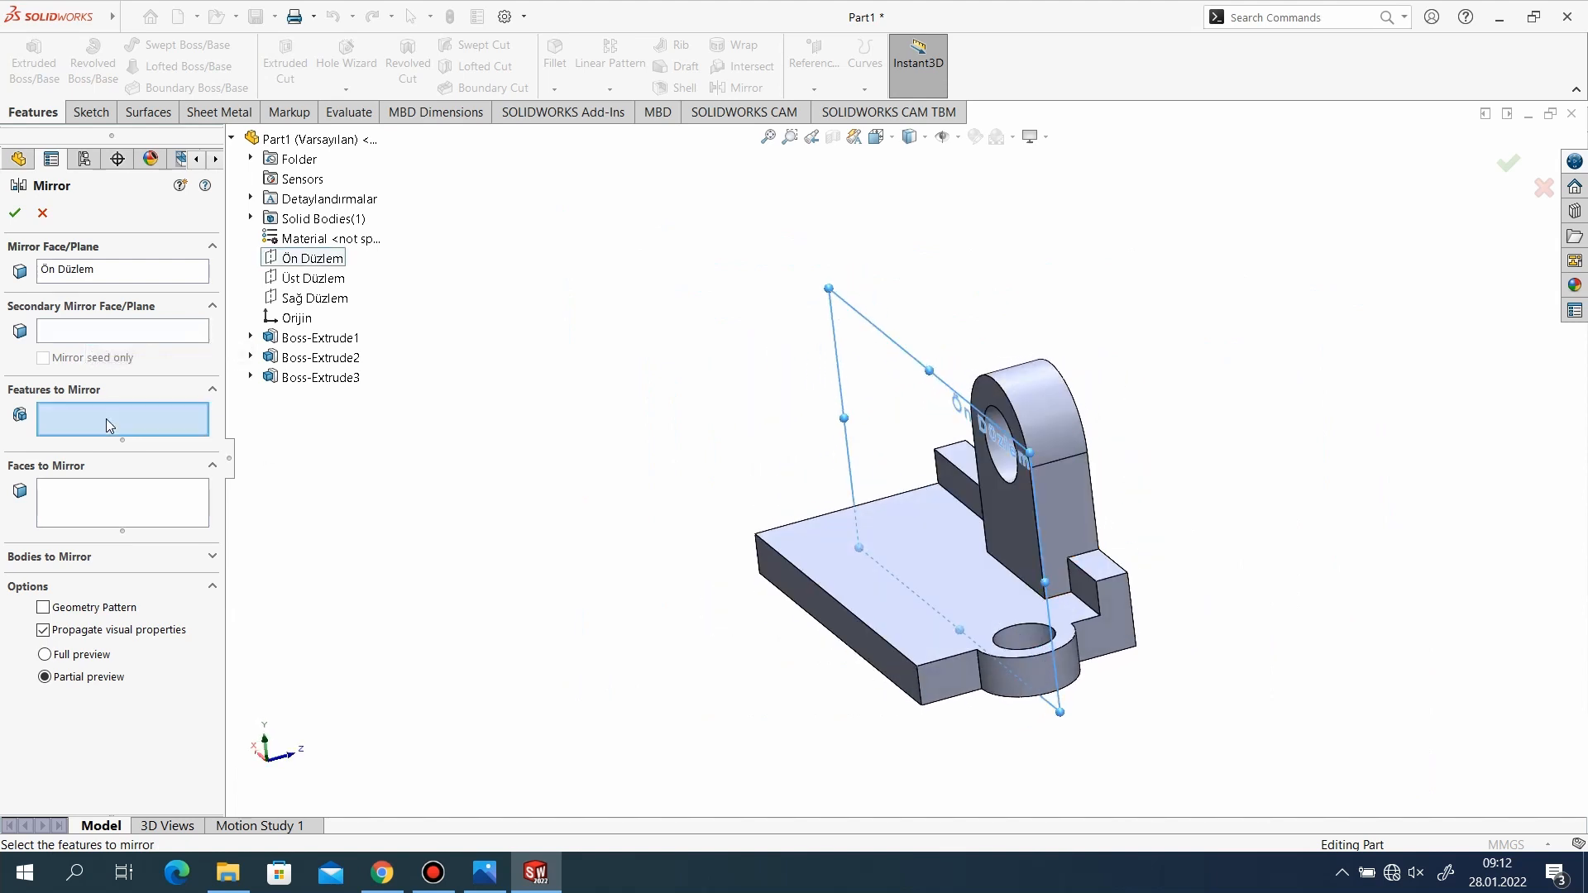
{"action": "left_click", "coordinate": [323, 378]}
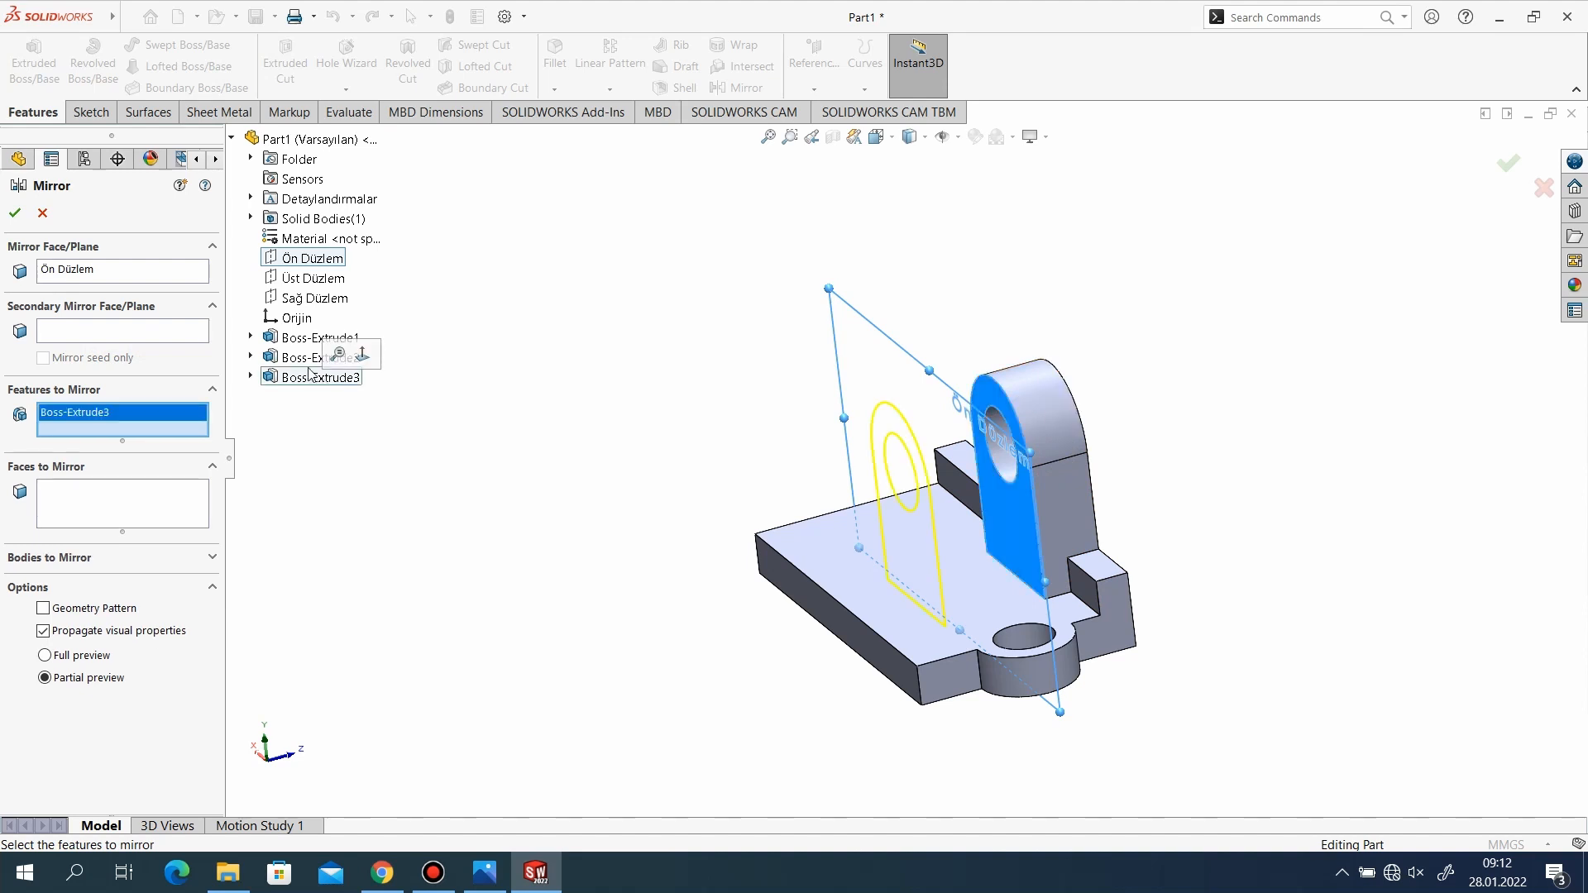
{"action": "left_click", "coordinate": [303, 362]}
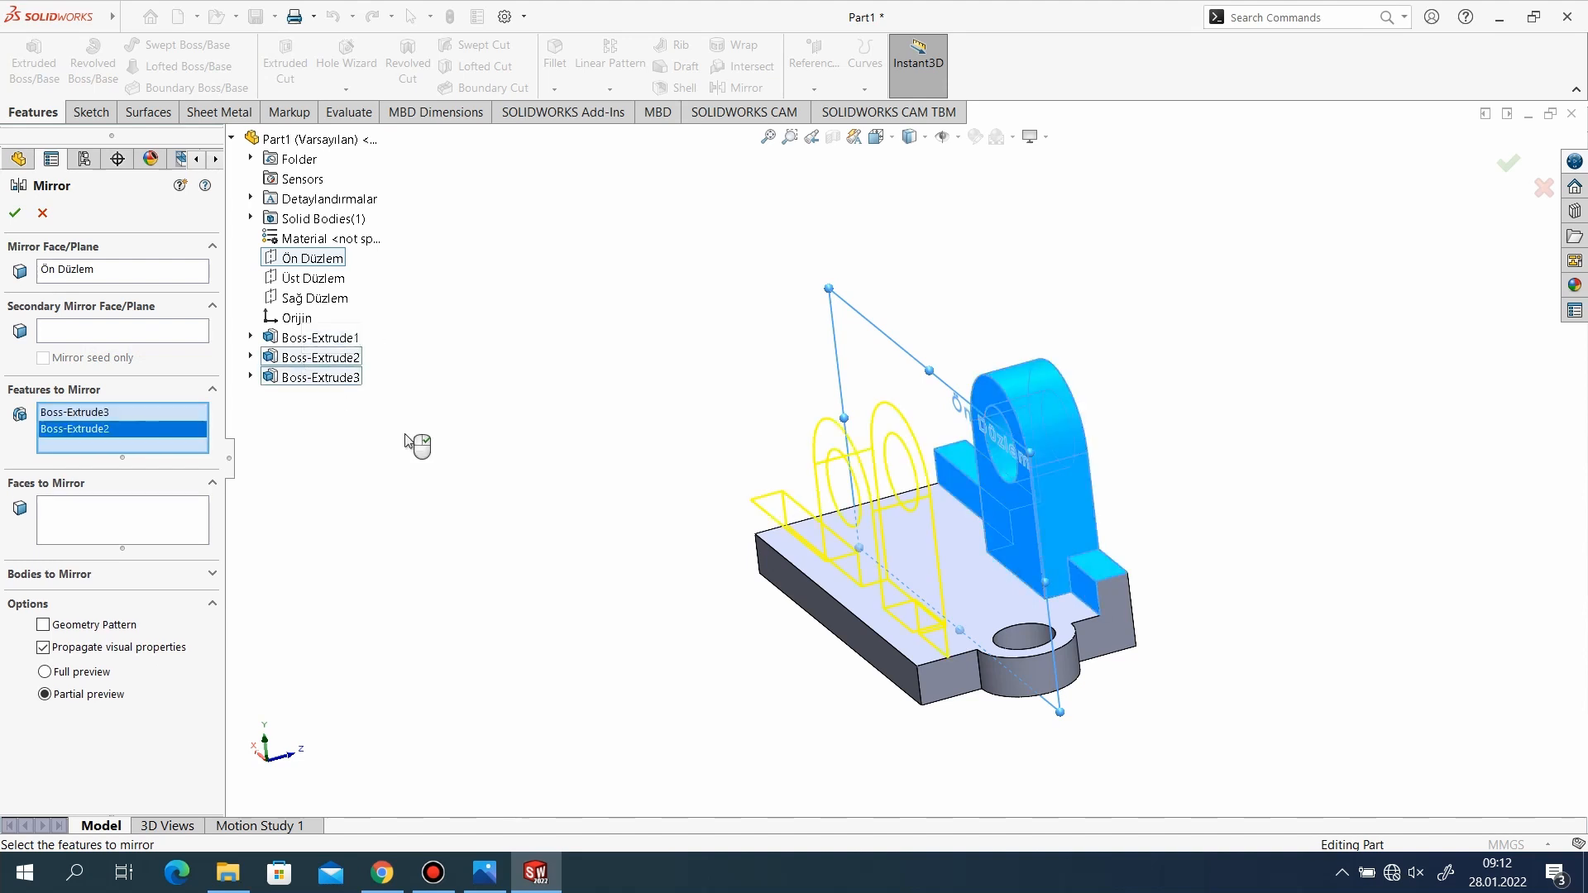
{"action": "left_click", "coordinate": [14, 212]}
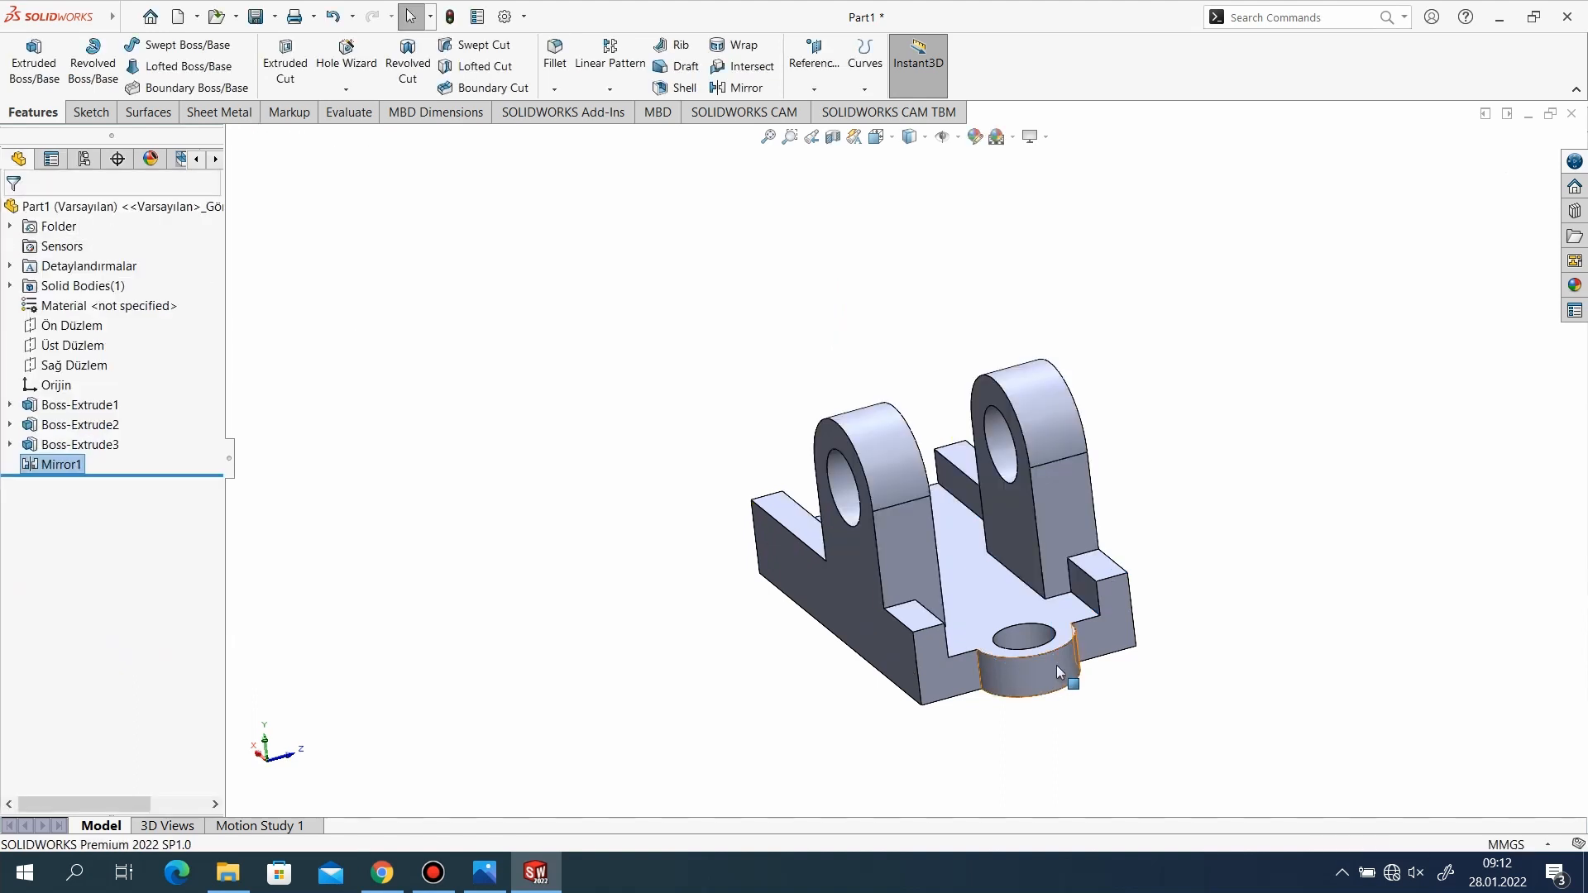
Check the reference drawing and start a sketch on the base's flat end face opposite the round boss.
{"action": "middle_click_drag", "start_coordinate": [1057, 666], "coordinate": [906, 735]}
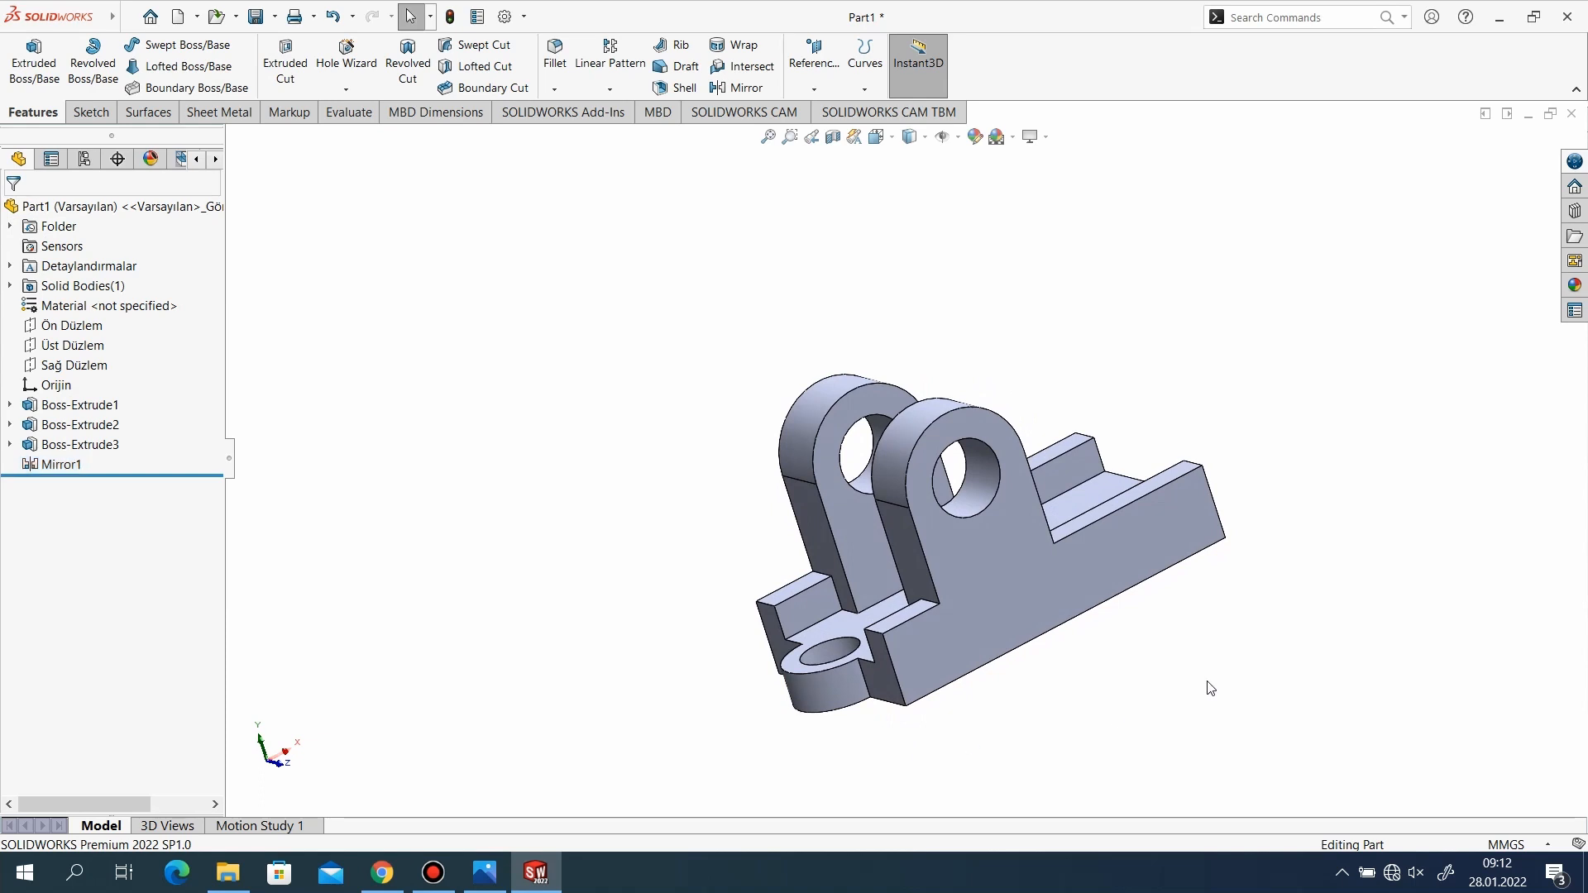
{"action": "middle_click_drag", "start_coordinate": [1210, 689], "coordinate": [918, 720]}
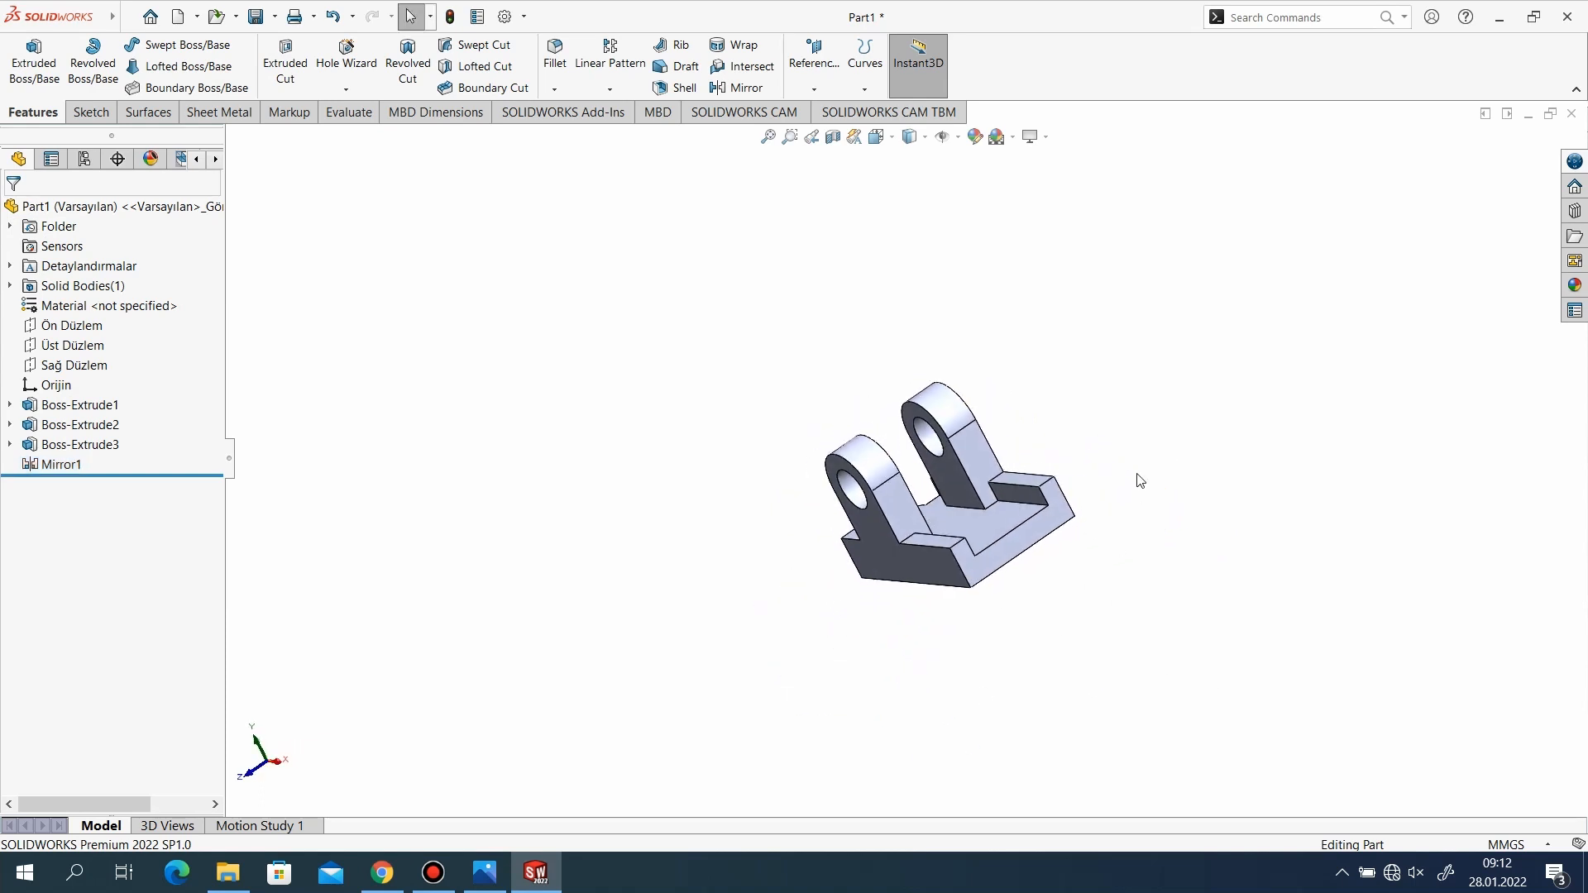
{"action": "scroll", "coordinate": [1091, 511], "scroll_direction": "down", "scroll_amount": 3}
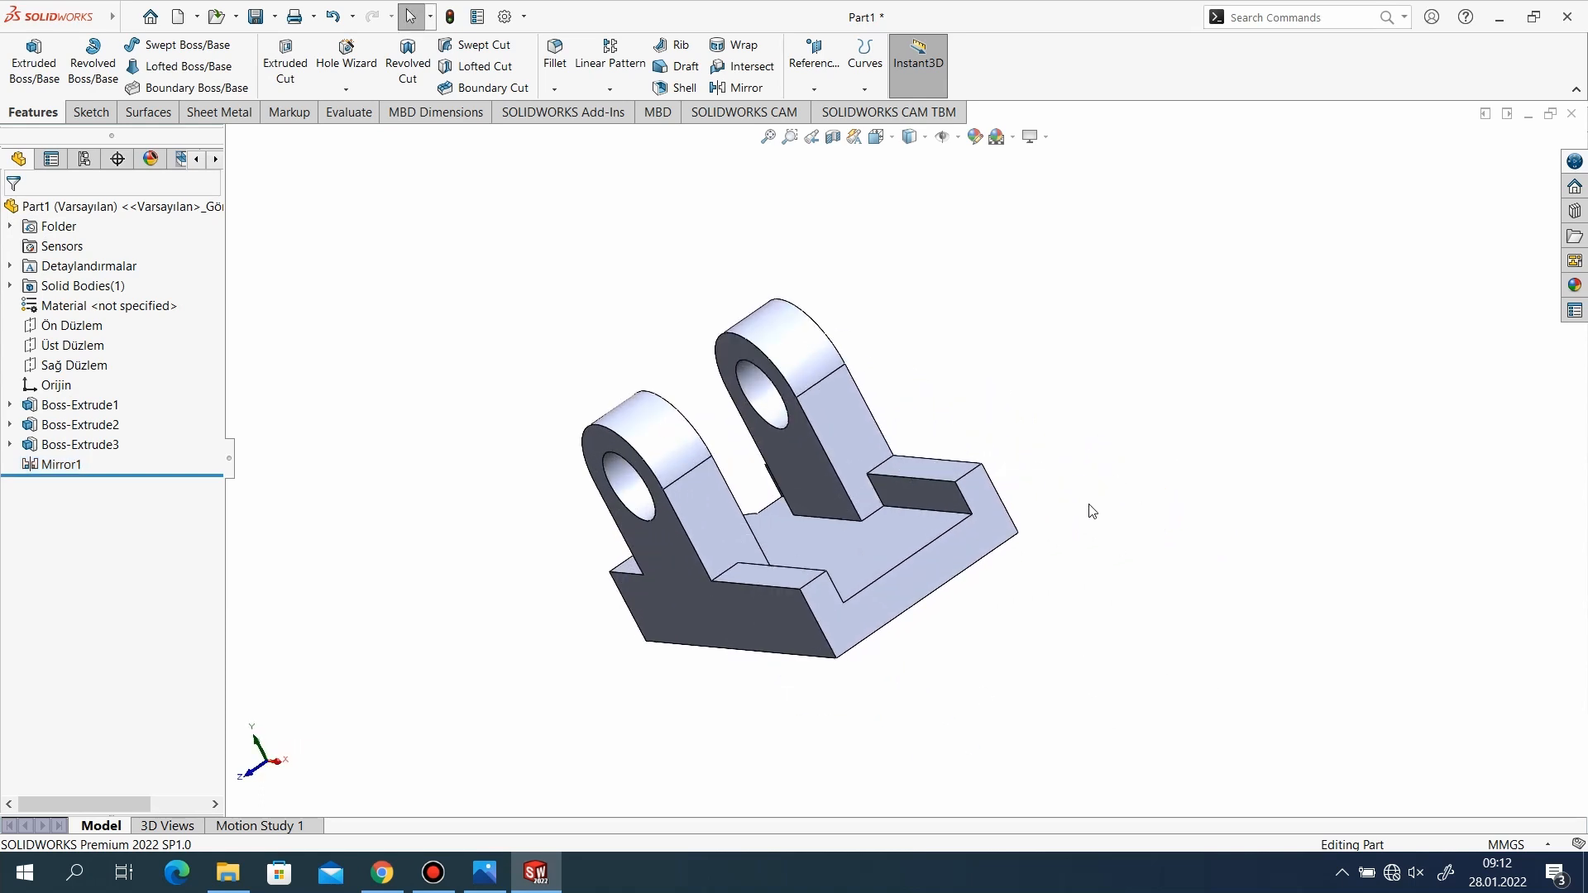
{"action": "left_click", "coordinate": [485, 873]}
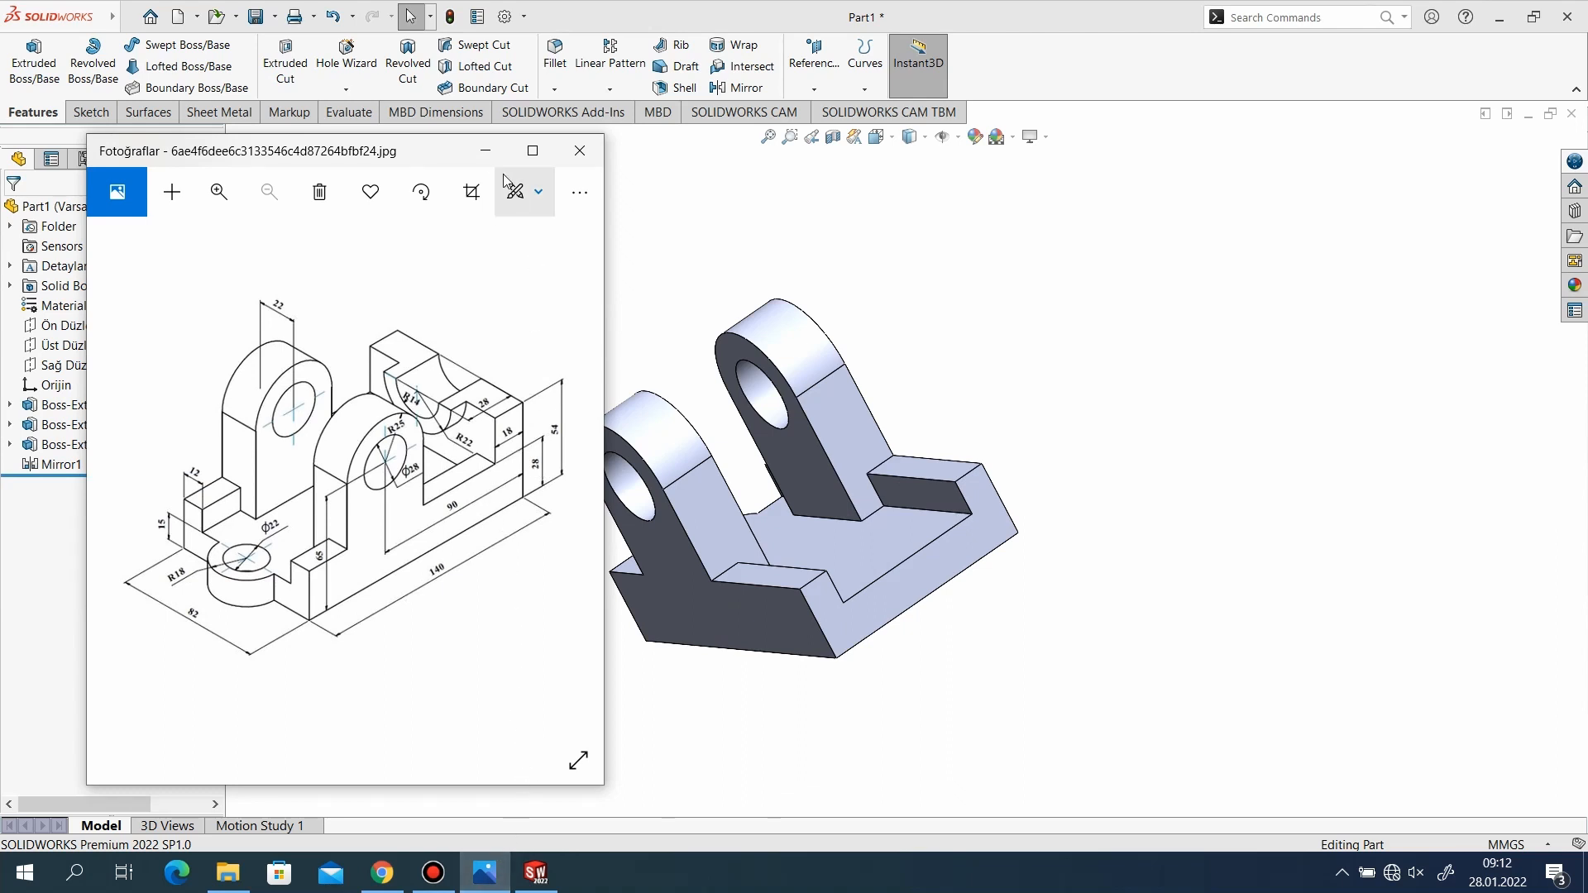
{"action": "left_click", "coordinate": [485, 151]}
{"action": "left_click", "coordinate": [89, 113]}
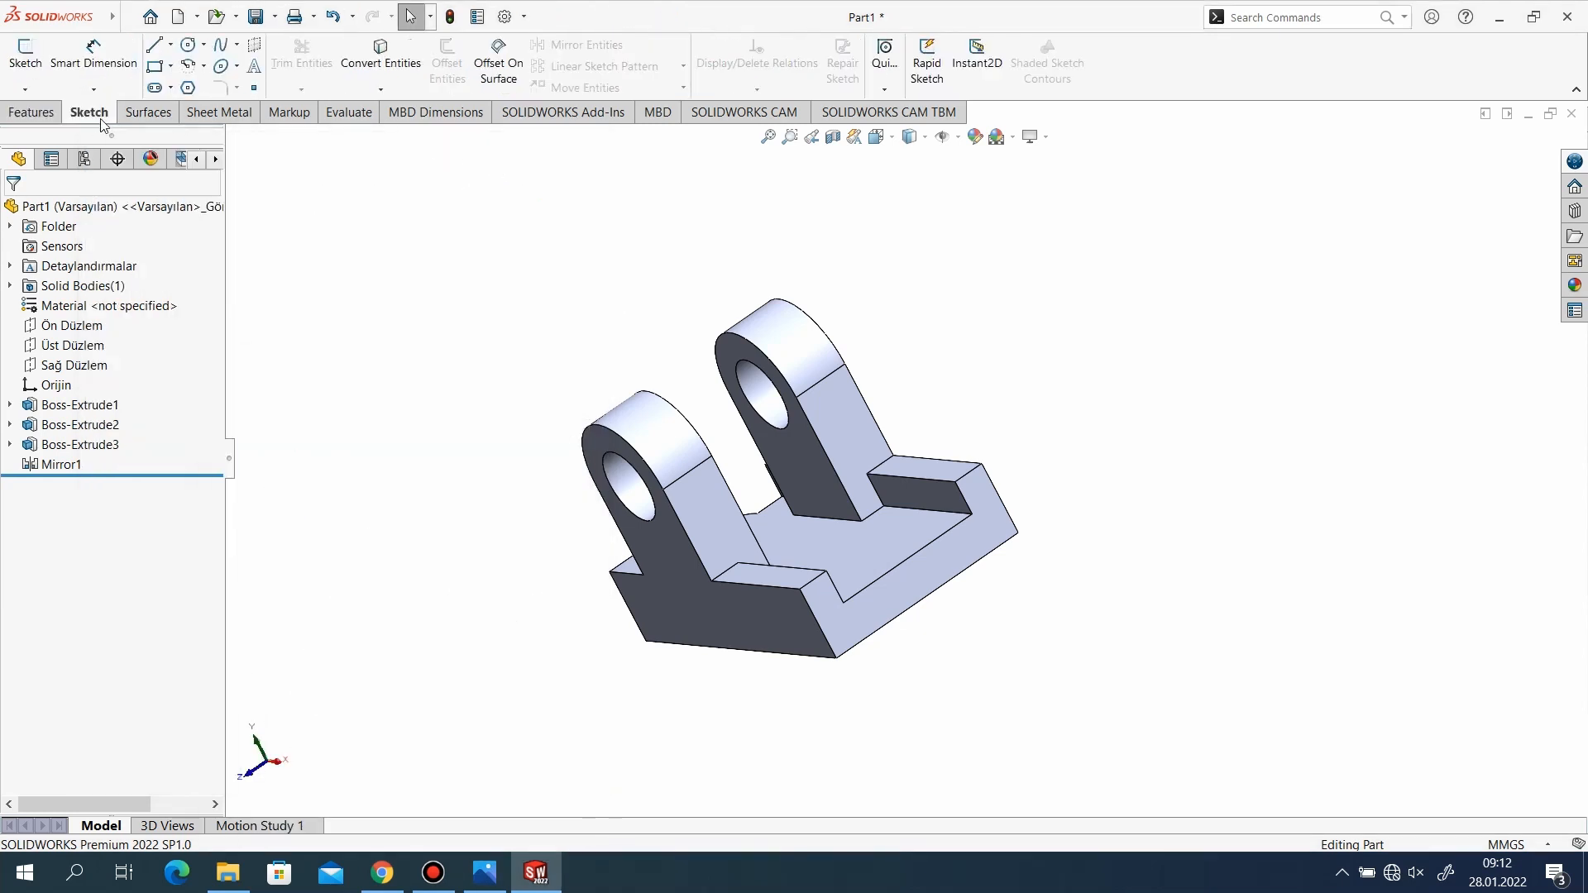
{"action": "left_click", "coordinate": [25, 52]}
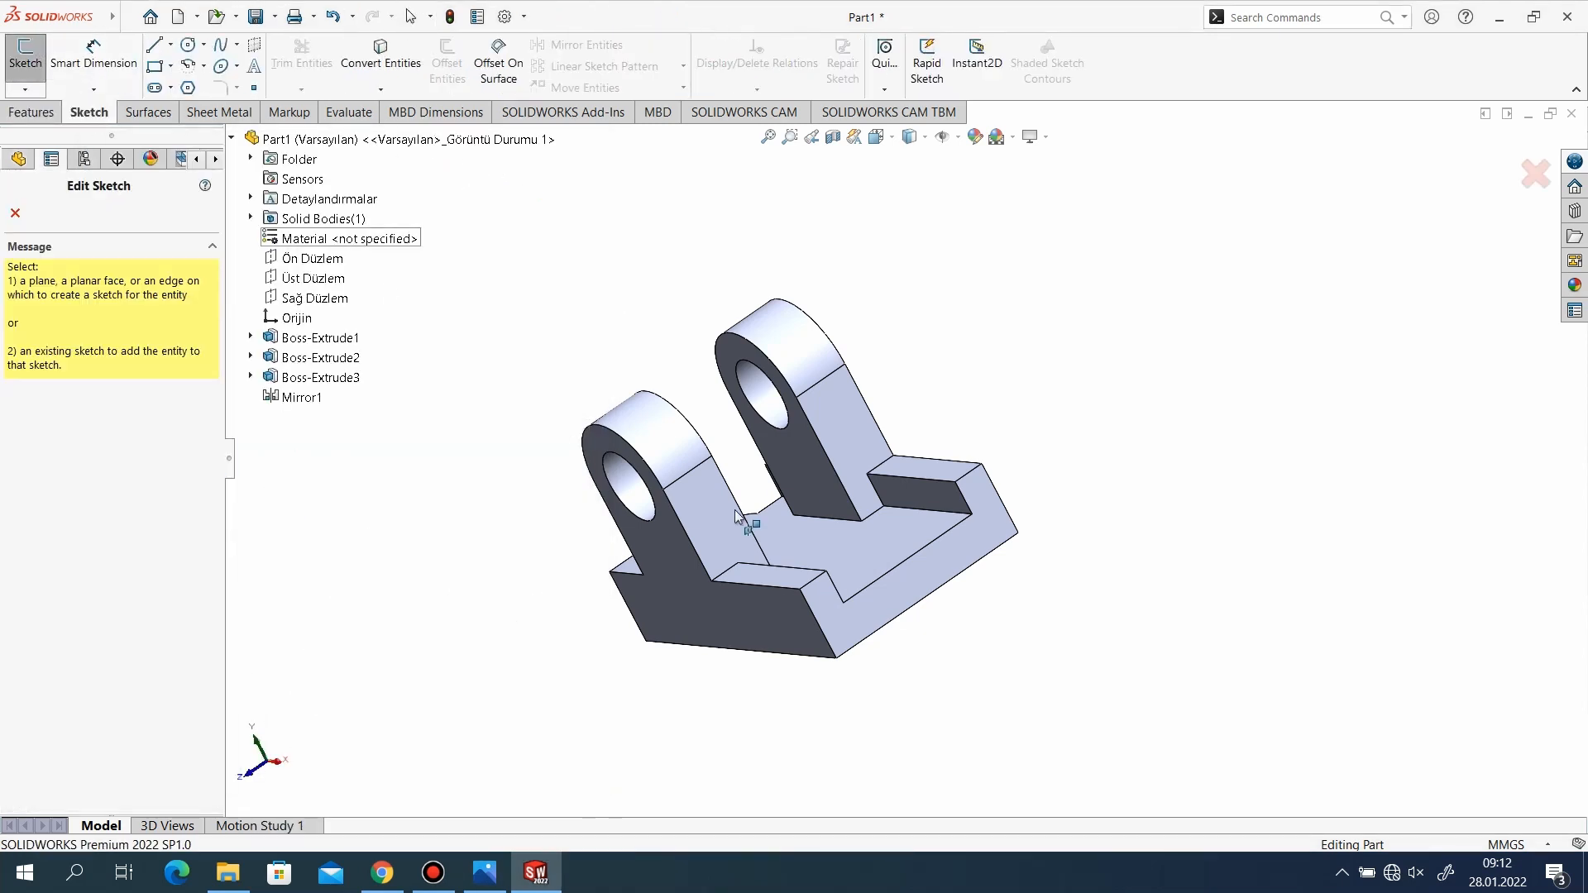
{"action": "key", "text": "Escape"}
{"action": "left_click", "coordinate": [844, 630]}
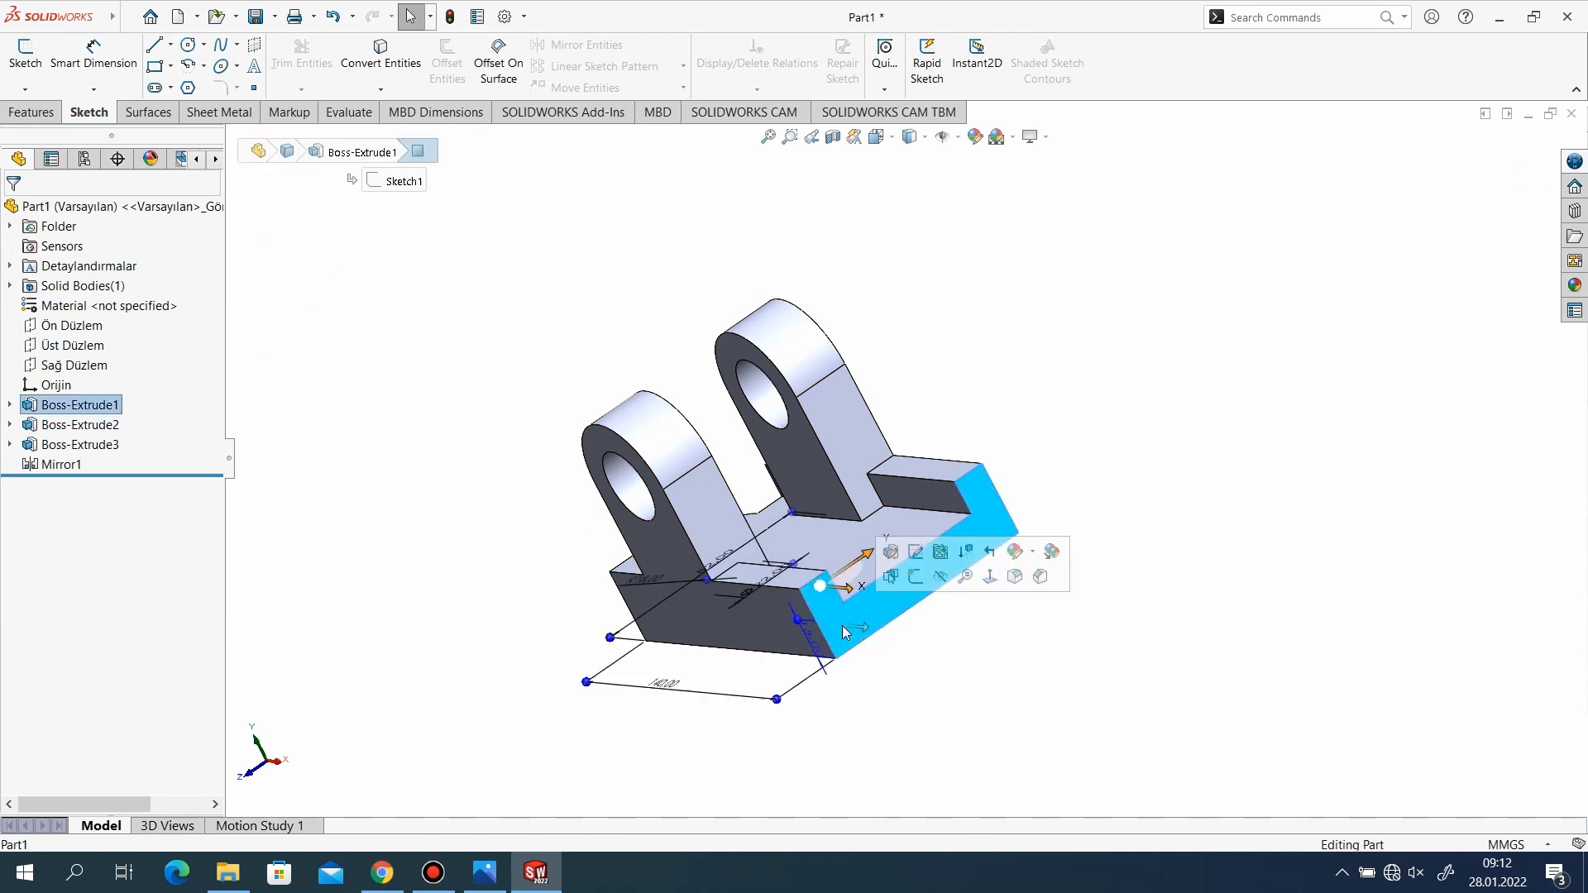
{"action": "left_click", "coordinate": [27, 58]}
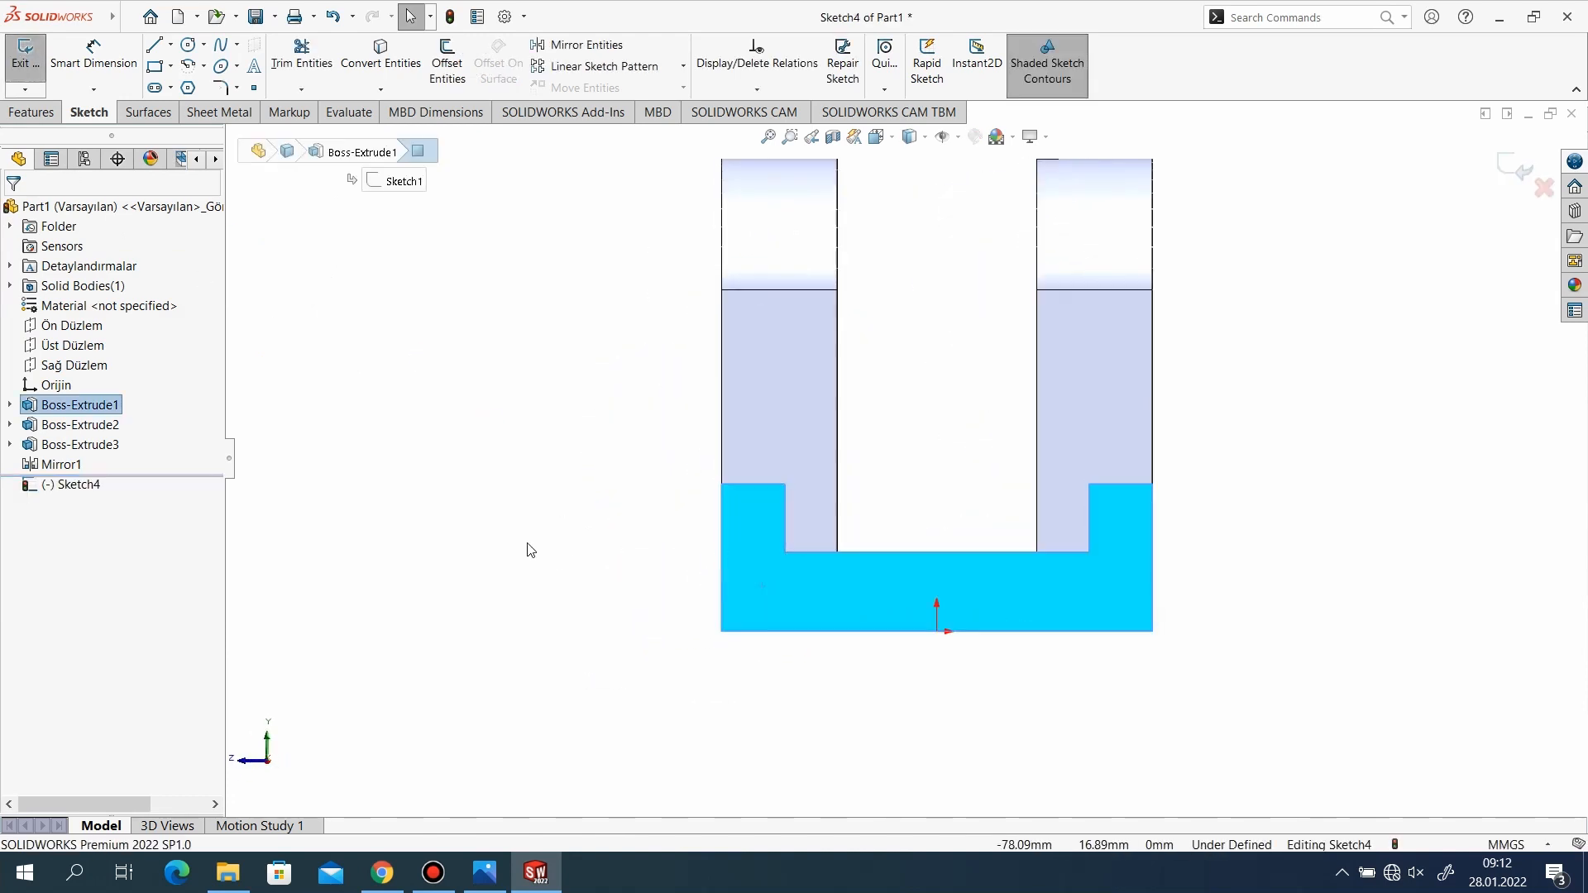
{"action": "left_click", "coordinate": [531, 550]}
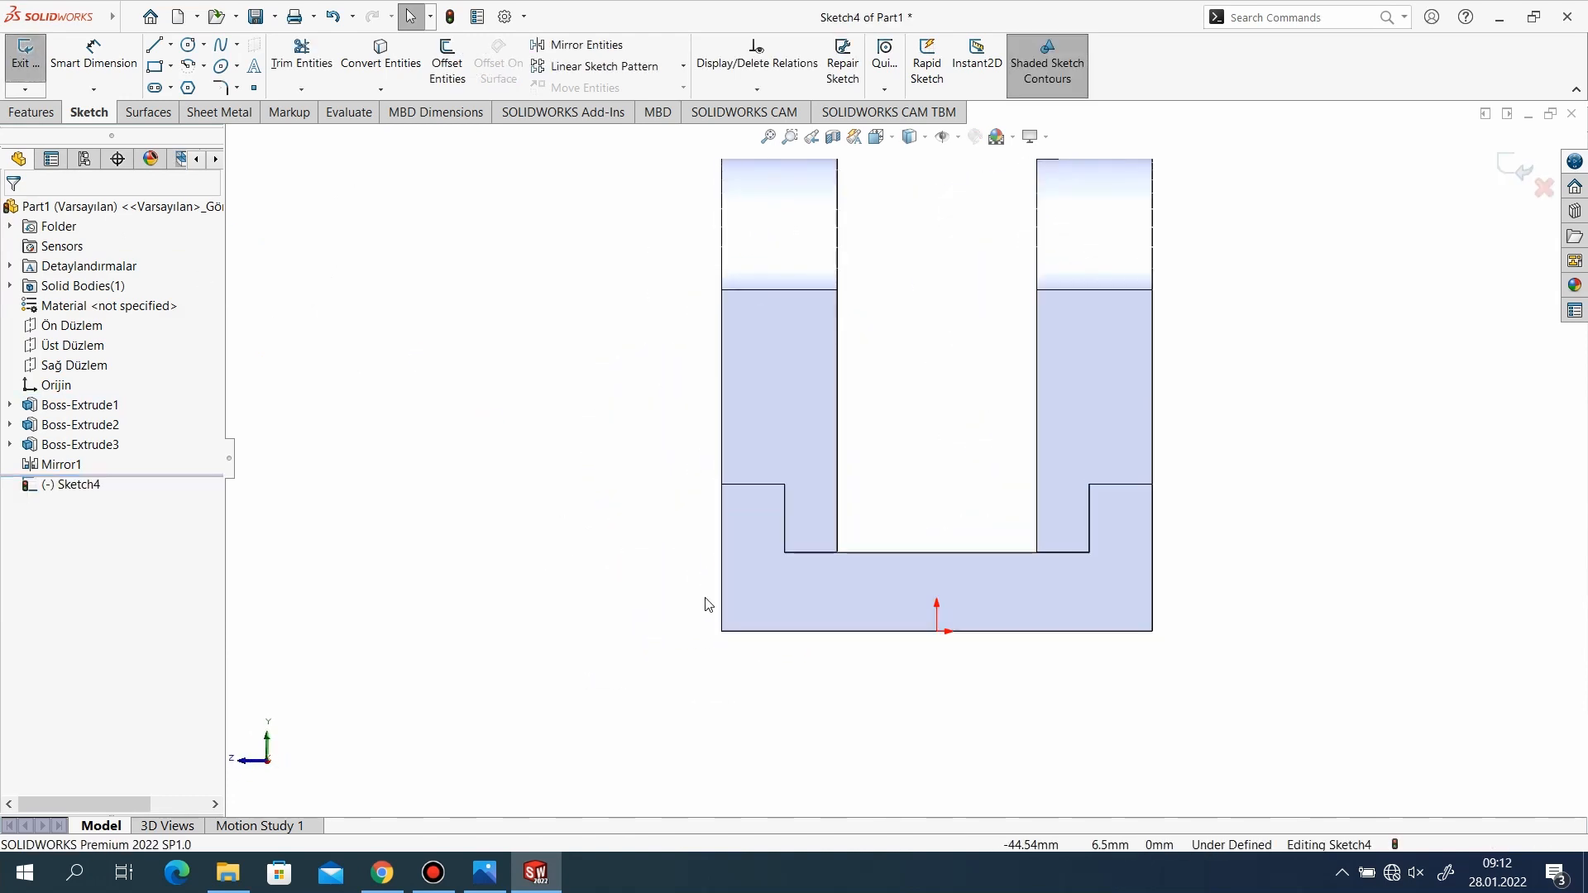
Sketch a closed outline on the base's end face, 82 mm wide and about 37 mm high, with a semicircular notch of about 9.6 mm radius in its upper edge.
{"action": "left_click", "coordinate": [157, 47]}
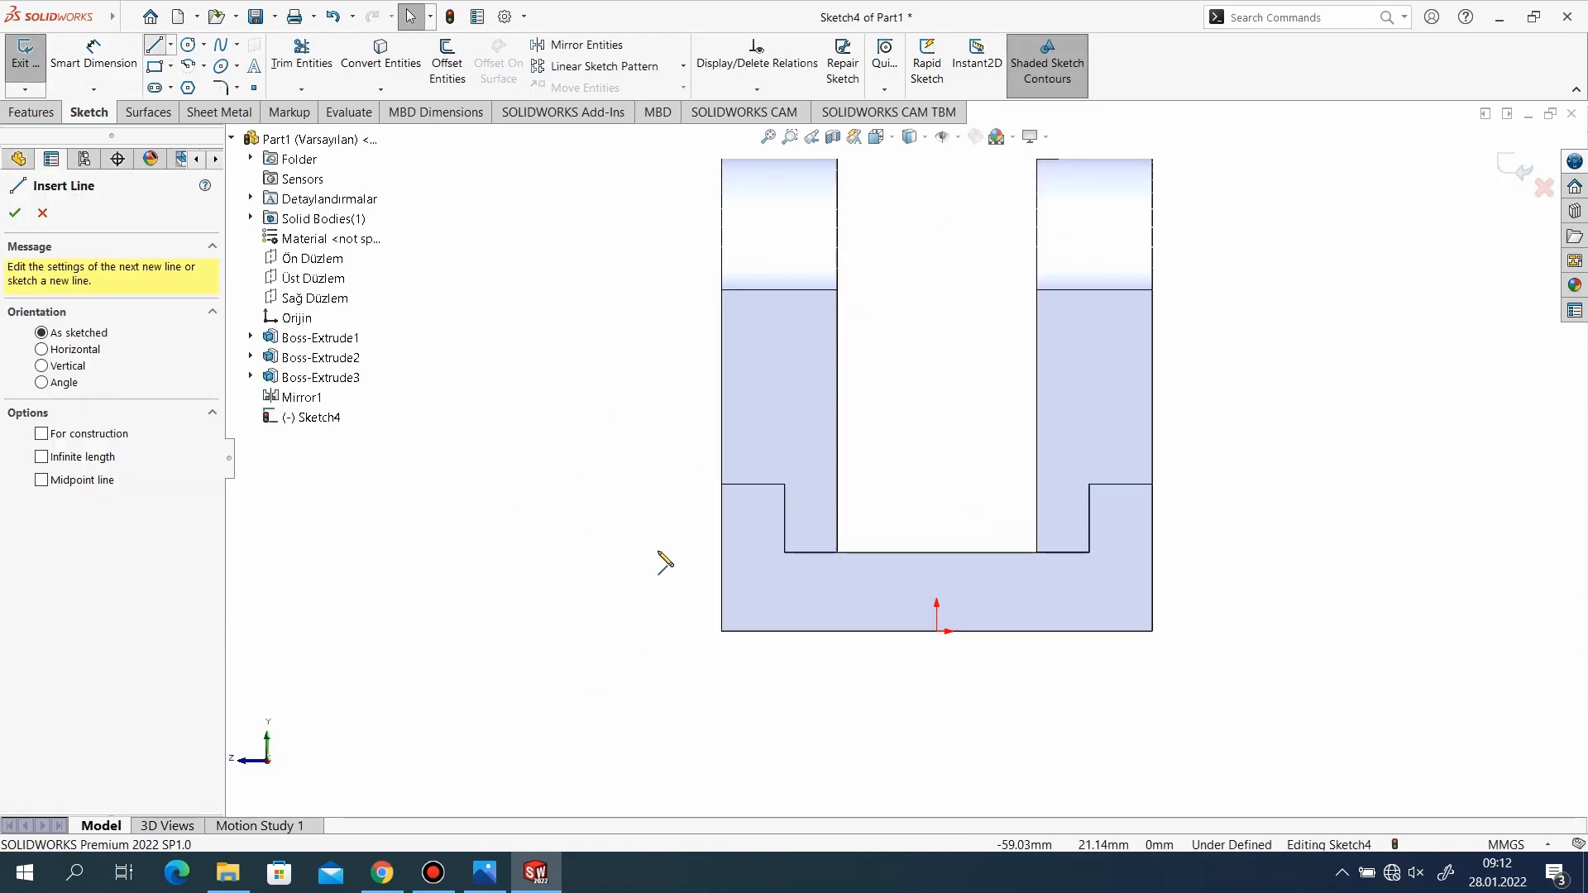
{"action": "left_click", "coordinate": [721, 631]}
{"action": "left_click", "coordinate": [722, 435]}
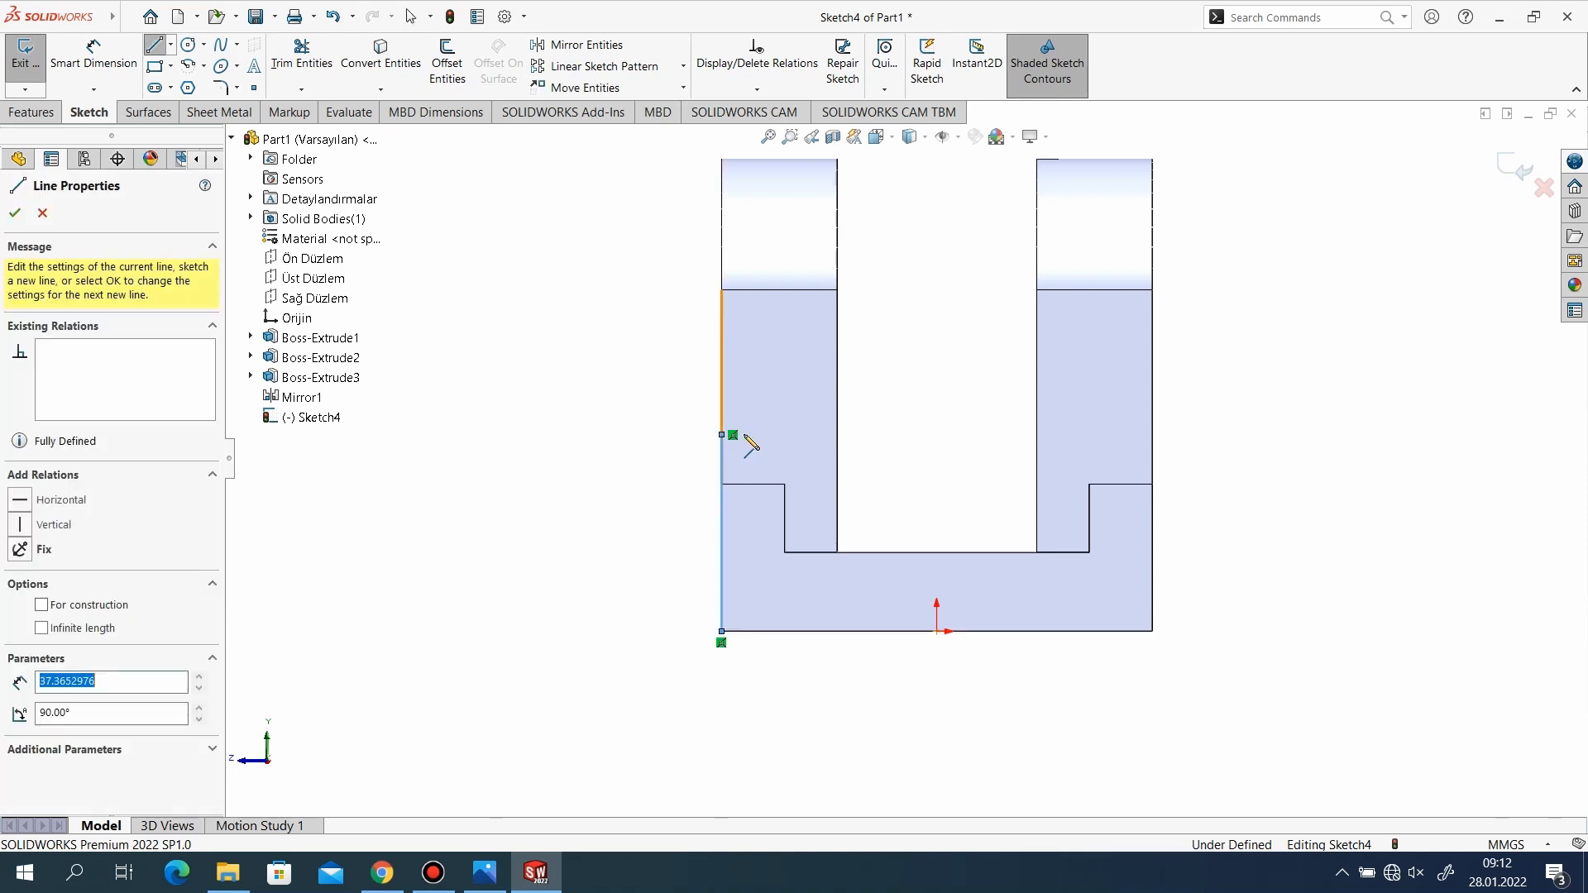
{"action": "left_click", "coordinate": [876, 434]}
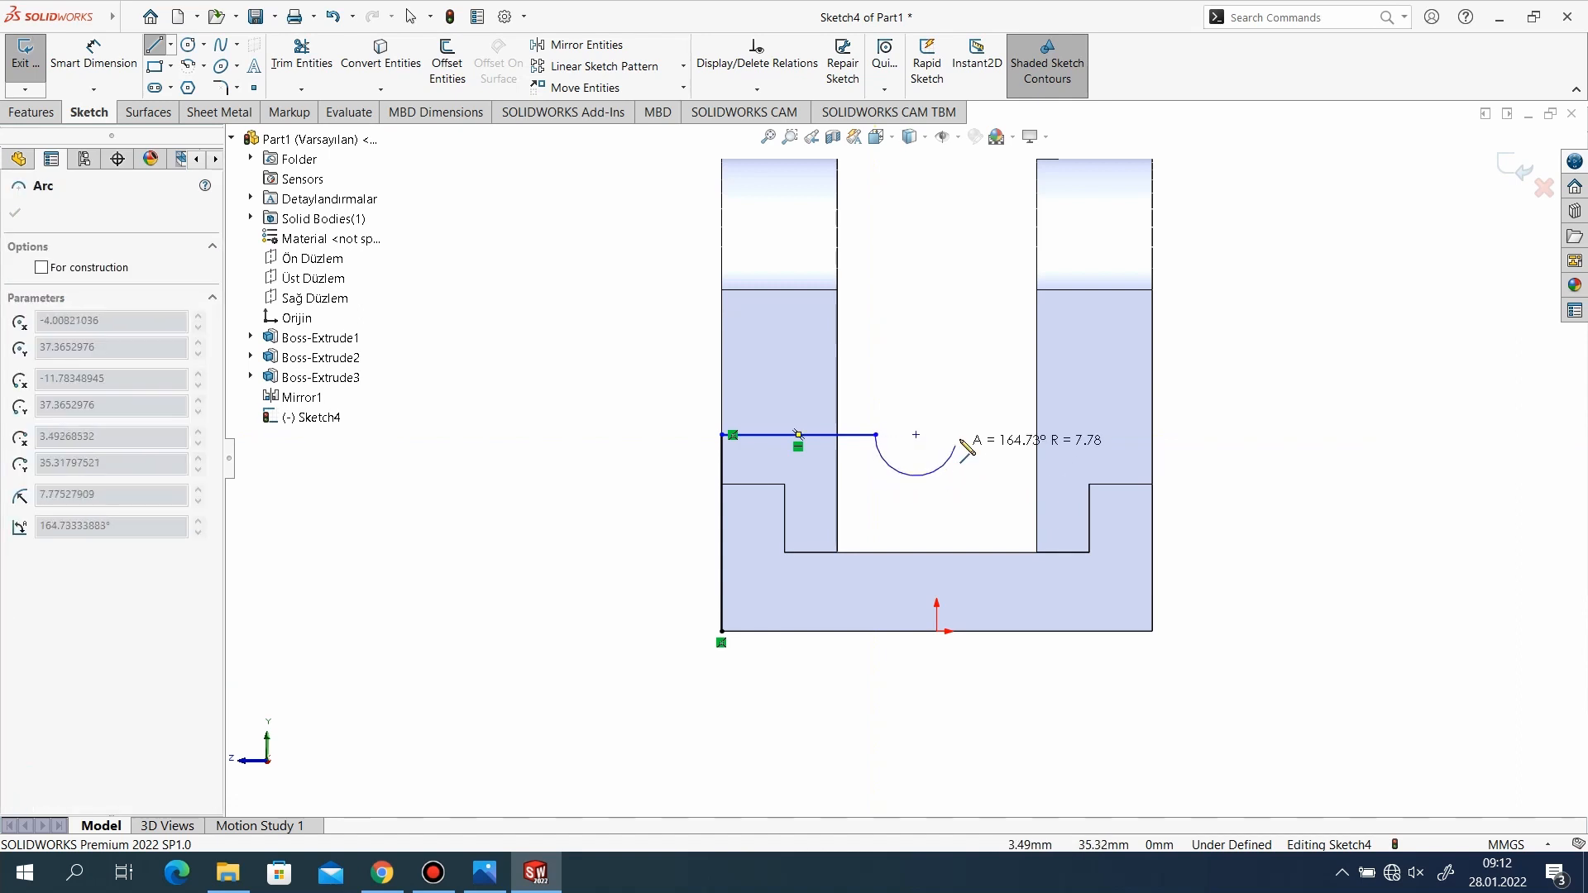
{"action": "left_click", "coordinate": [977, 434]}
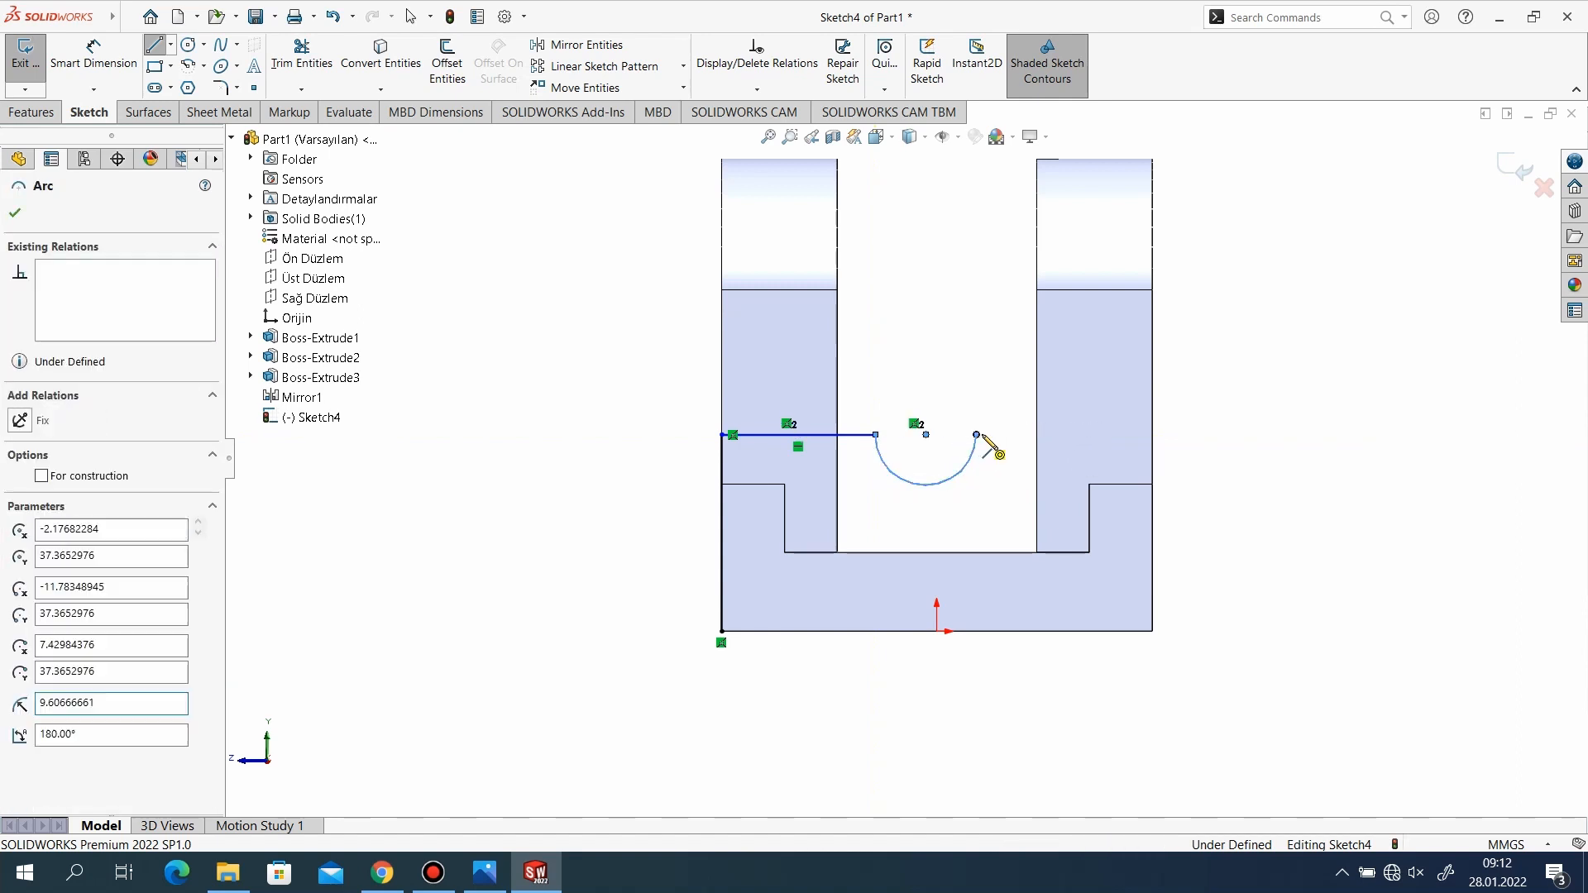
{"action": "left_click", "coordinate": [1152, 435]}
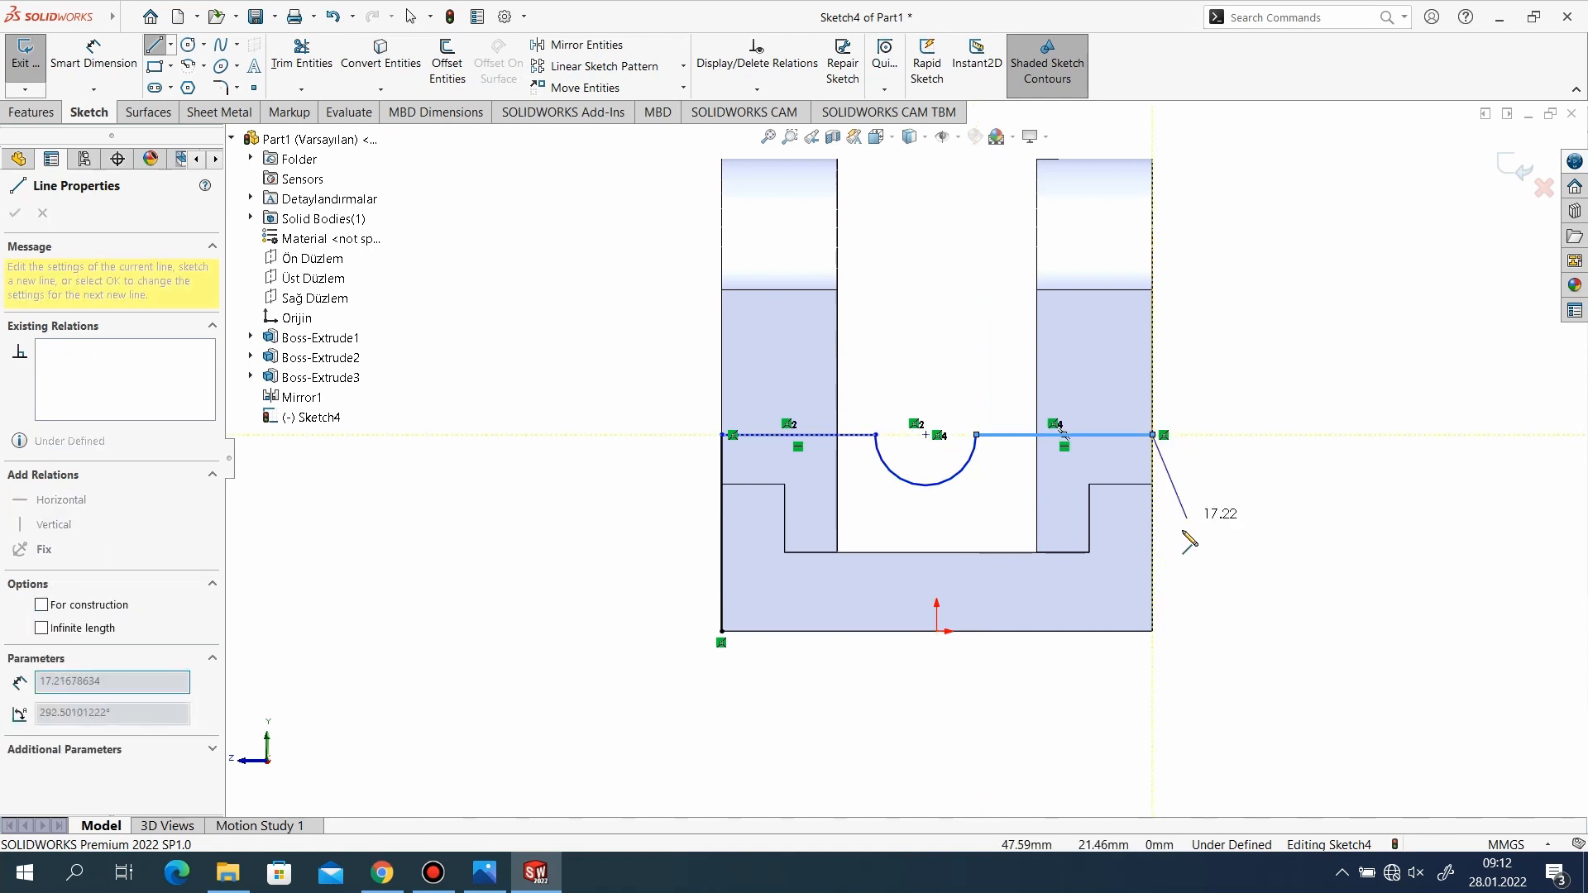
{"action": "left_click", "coordinate": [1152, 631]}
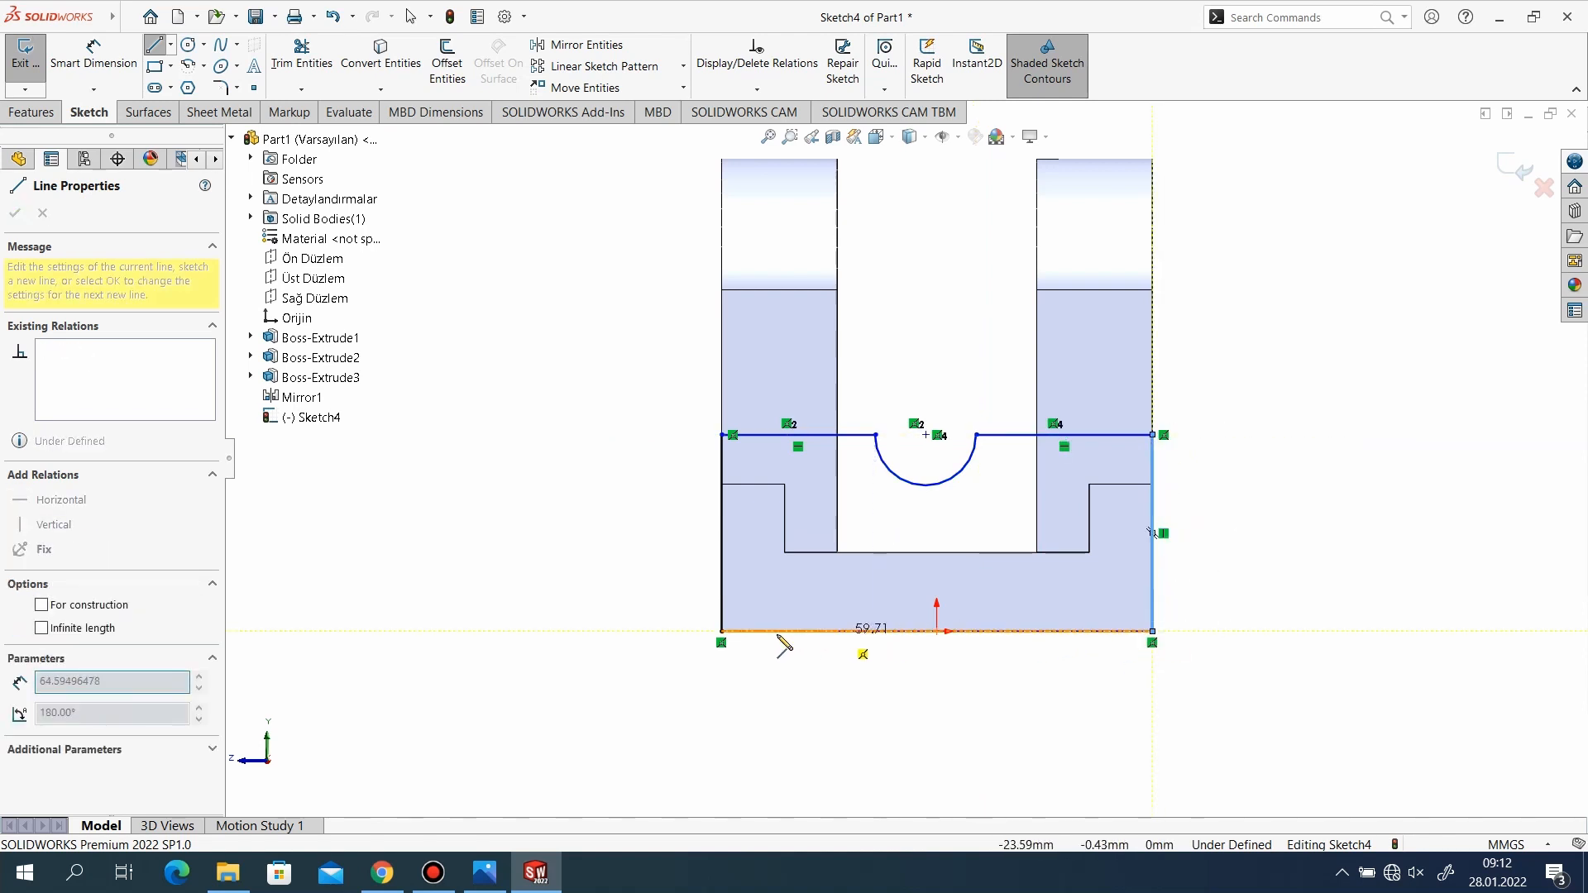
{"action": "left_click", "coordinate": [722, 631]}
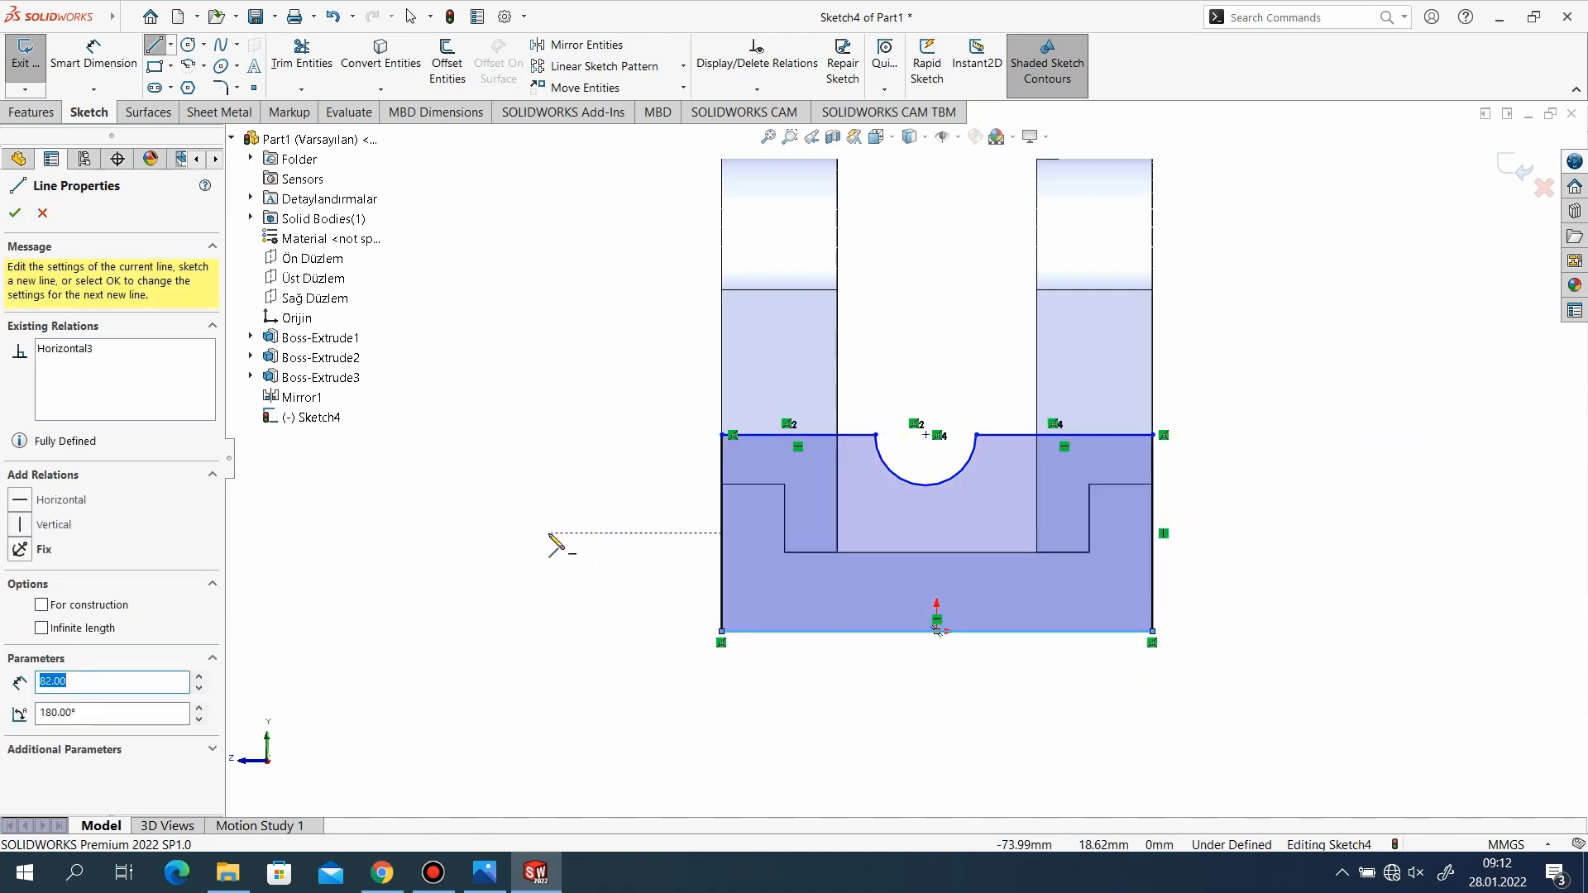
{"action": "scroll", "coordinate": [557, 567], "scroll_direction": "down", "scroll_amount": 1}
{"action": "scroll", "coordinate": [855, 571], "scroll_direction": "up", "scroll_amount": 1}
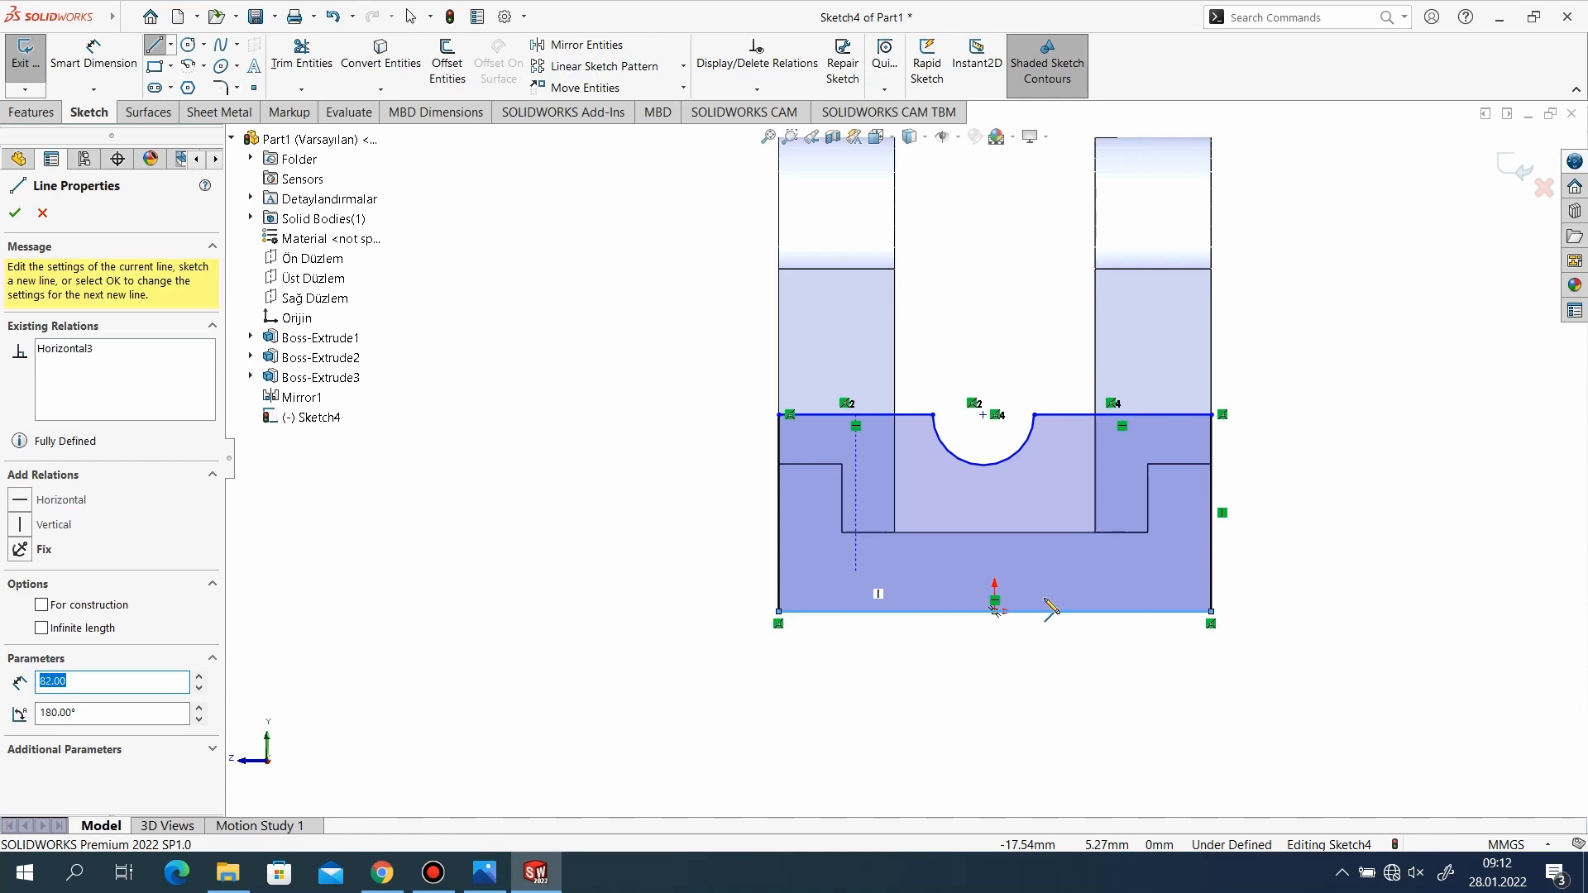
Check the reference drawing and dimension the end wall outline's vertical side to 54 mm.
{"action": "left_click", "coordinate": [484, 871]}
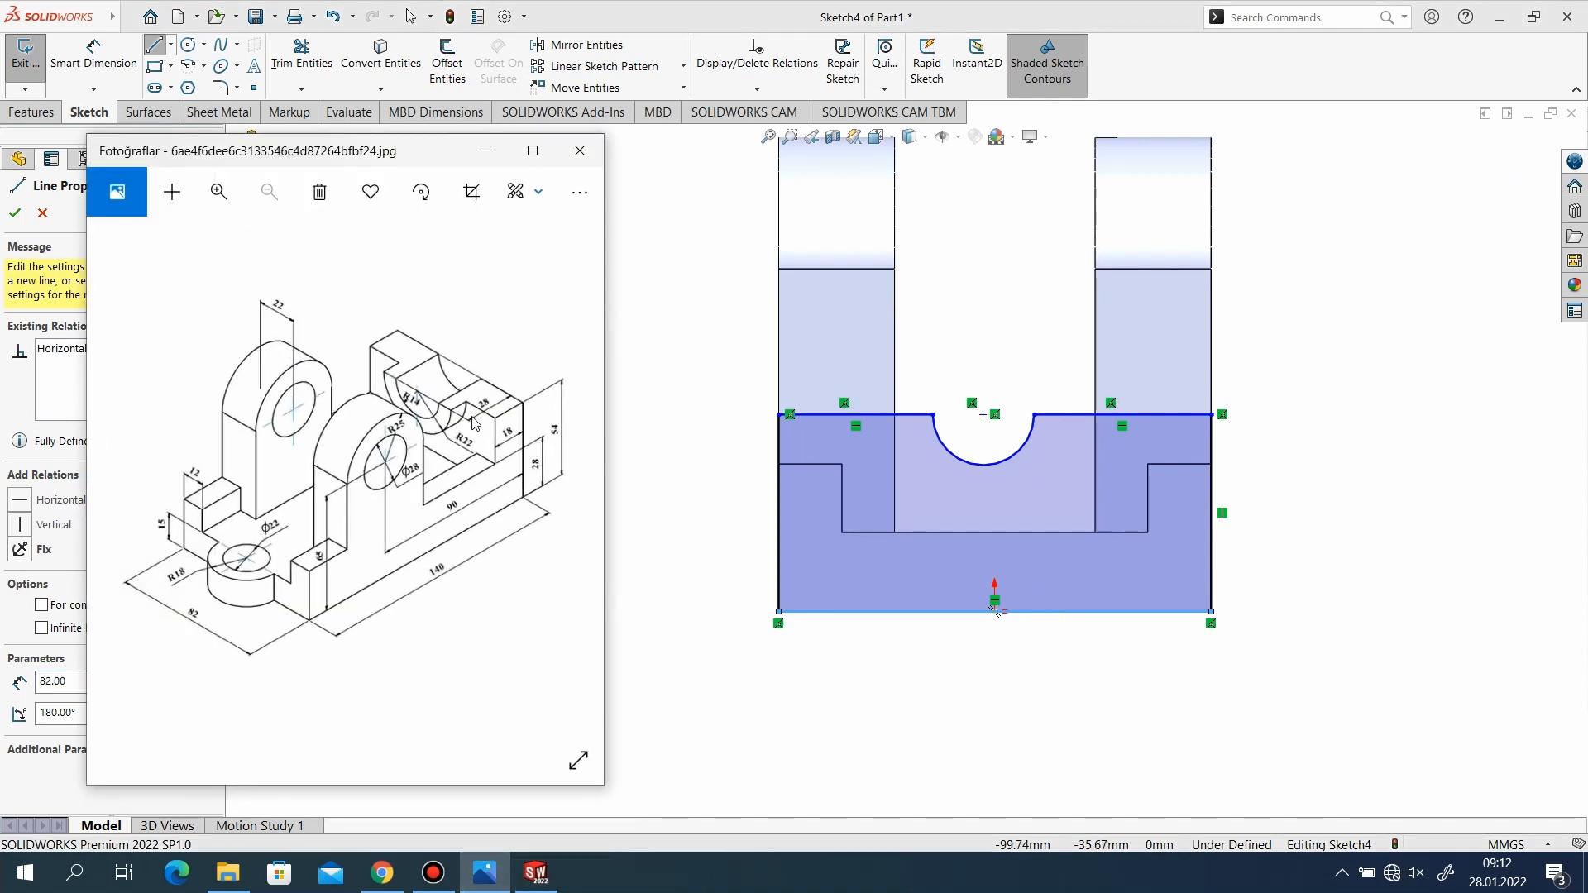
{"action": "left_click", "coordinate": [484, 168]}
{"action": "left_click", "coordinate": [94, 58]}
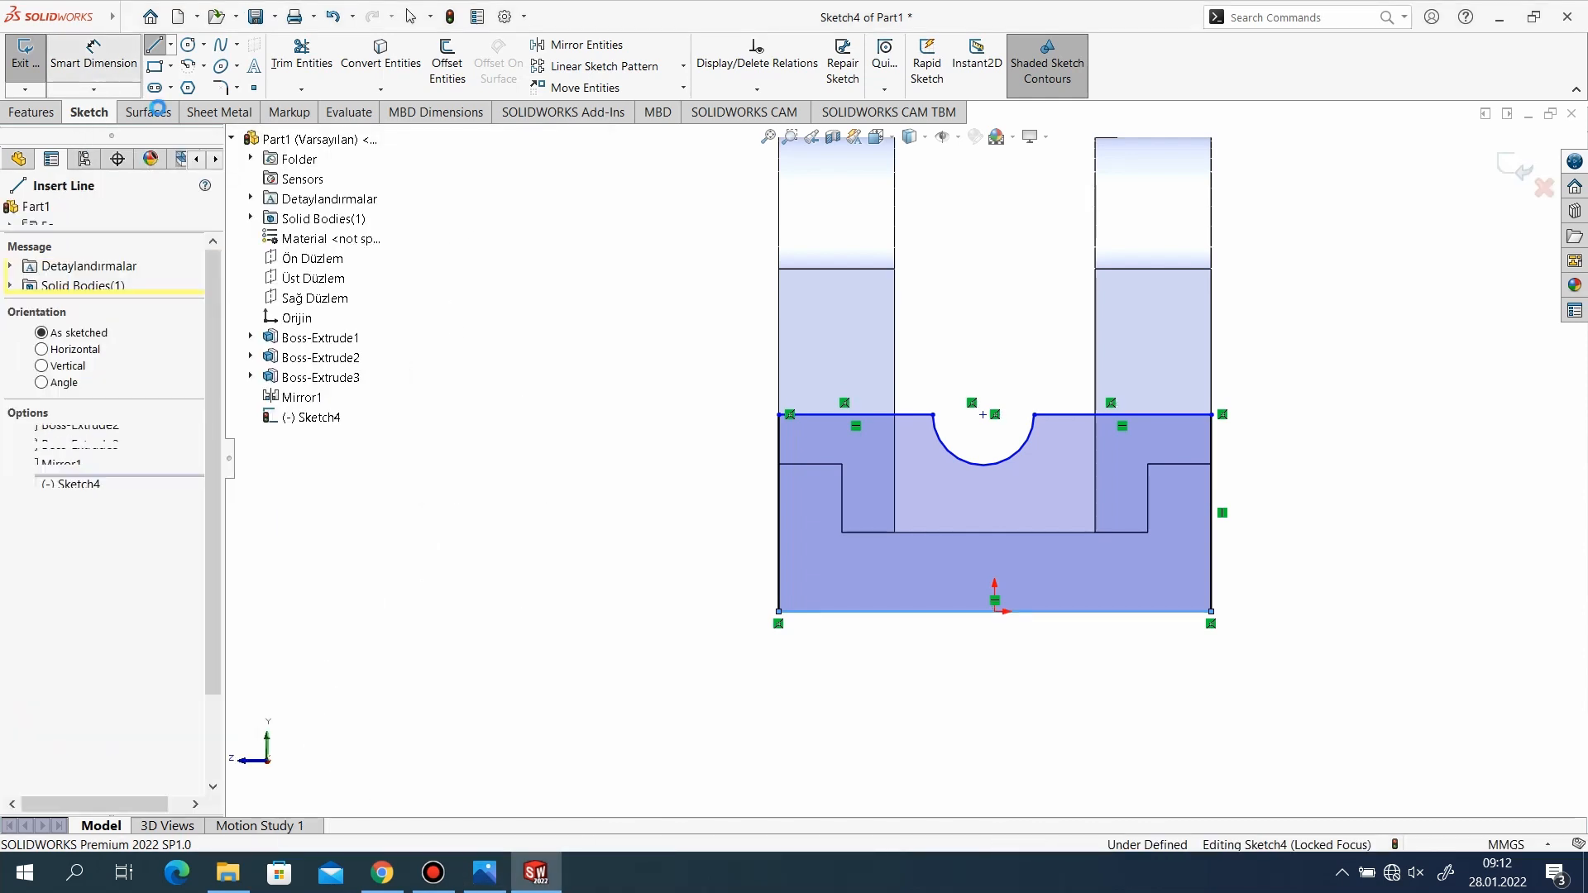
{"action": "left_click", "coordinate": [780, 497]}
{"action": "left_click", "coordinate": [718, 521]}
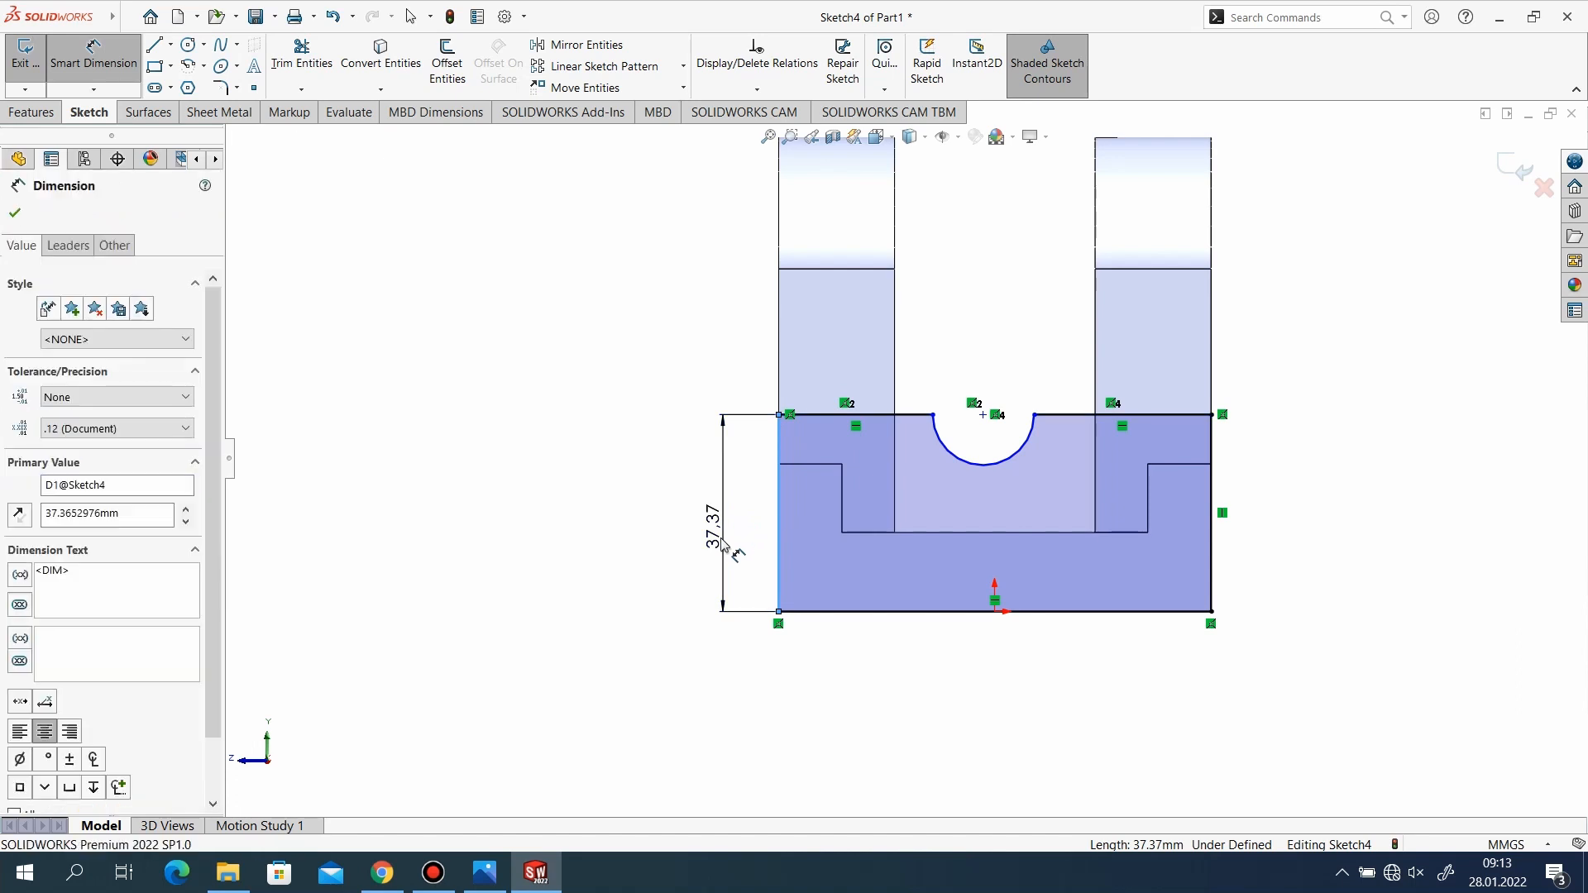
{"action": "key", "text": "Return"}
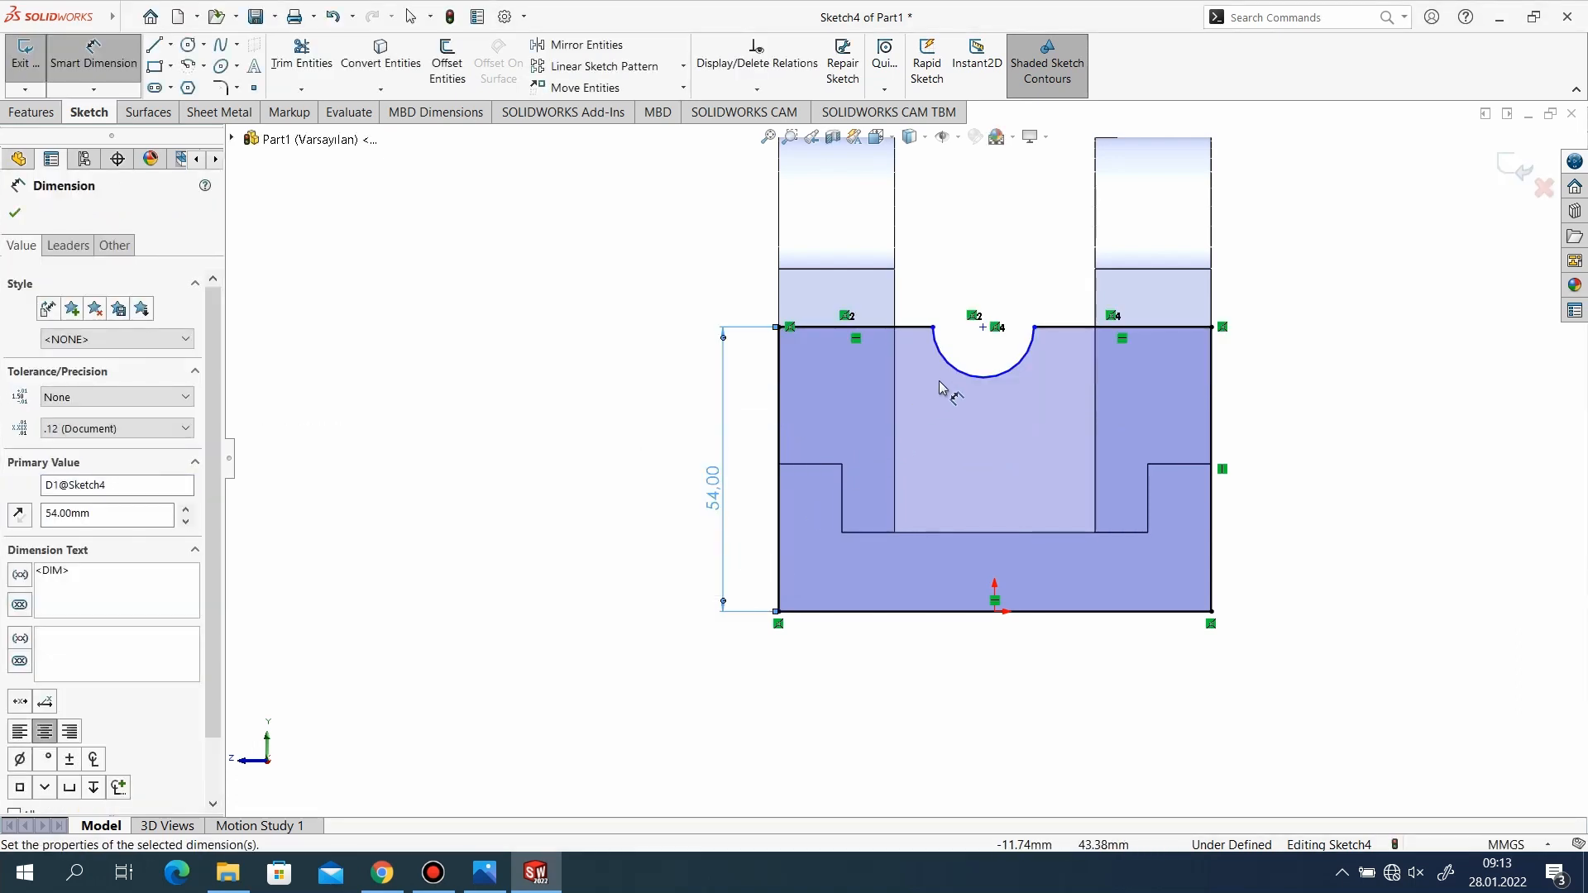
Dimension the notch arc in the end wall sketch to a radius of 14 mm.
{"action": "left_click", "coordinate": [960, 376]}
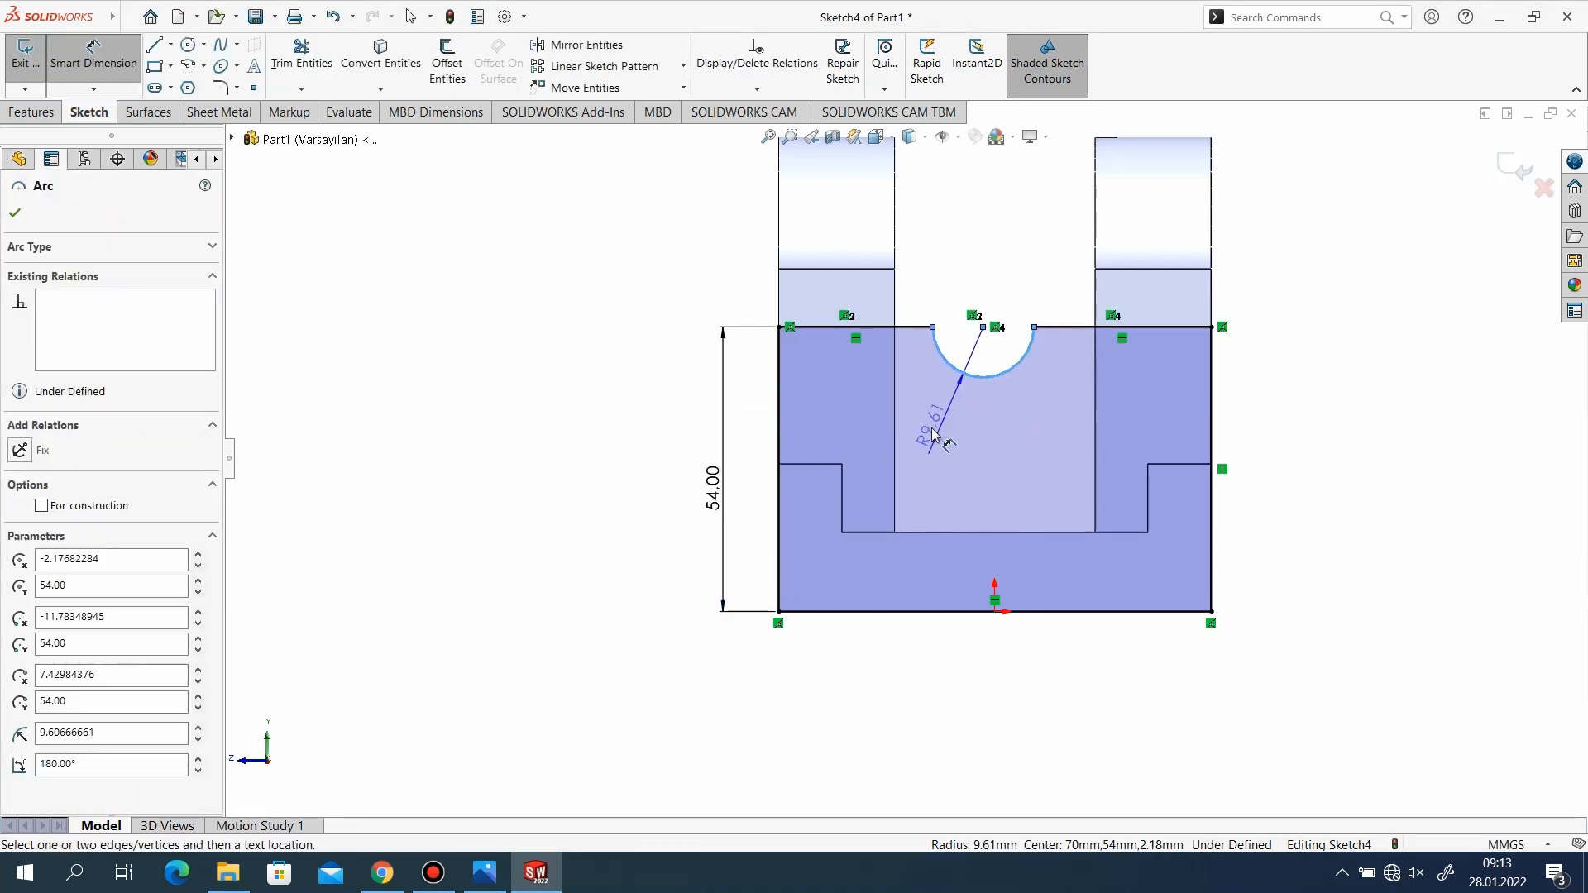
{"action": "left_click", "coordinate": [931, 435]}
{"action": "type", "text": "14"}
{"action": "key", "text": "Return"}
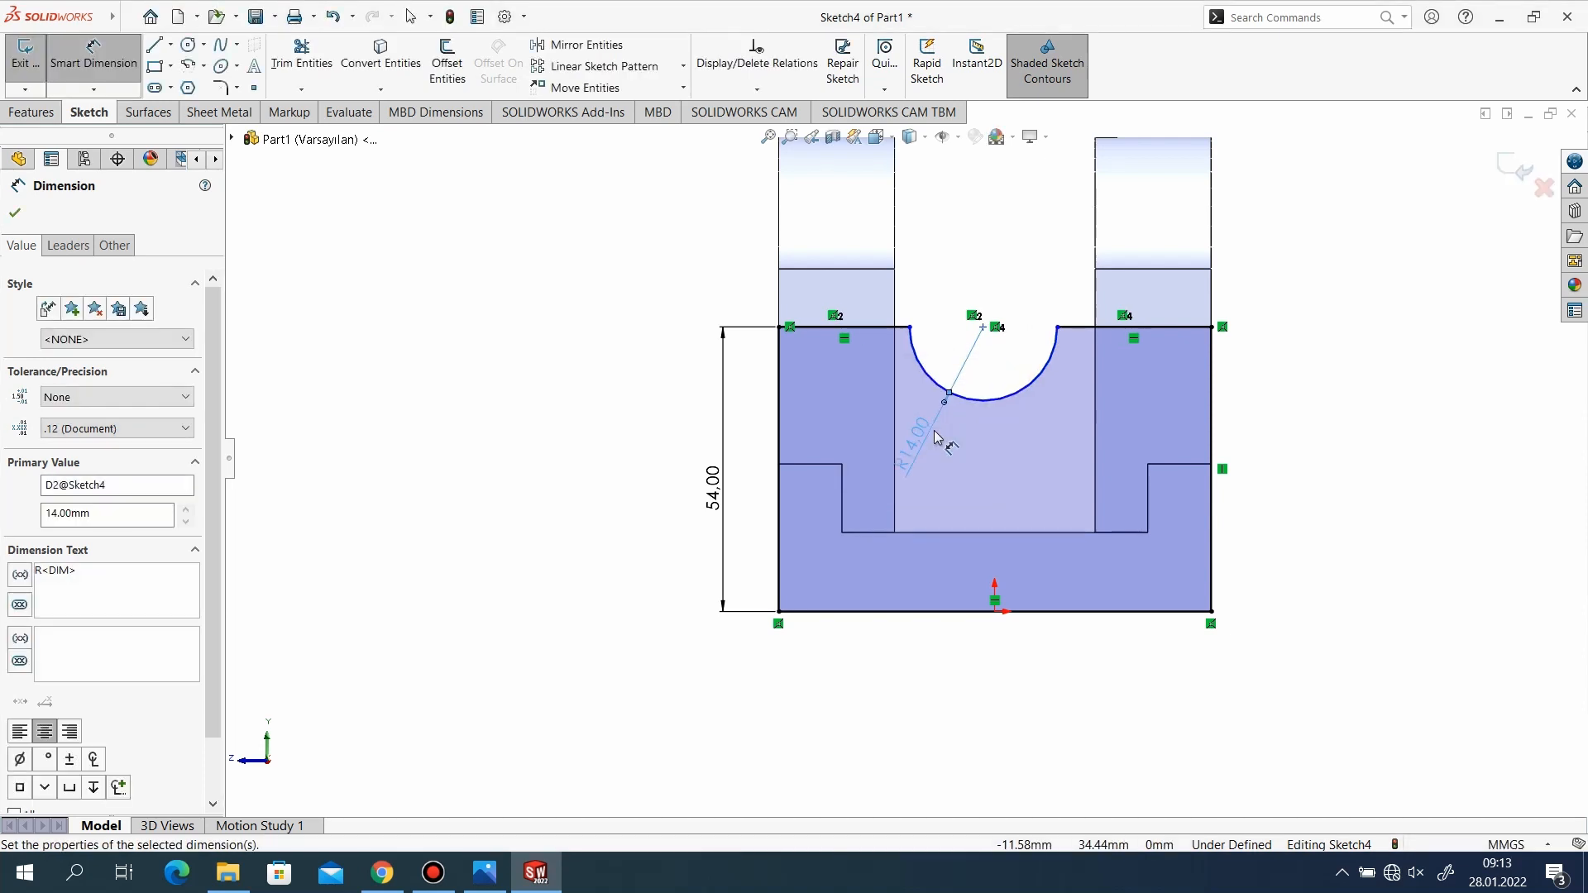
{"action": "scroll", "coordinate": [898, 488], "scroll_direction": "up", "scroll_amount": 1}
{"action": "scroll", "coordinate": [1084, 357], "scroll_direction": "down", "scroll_amount": 1}
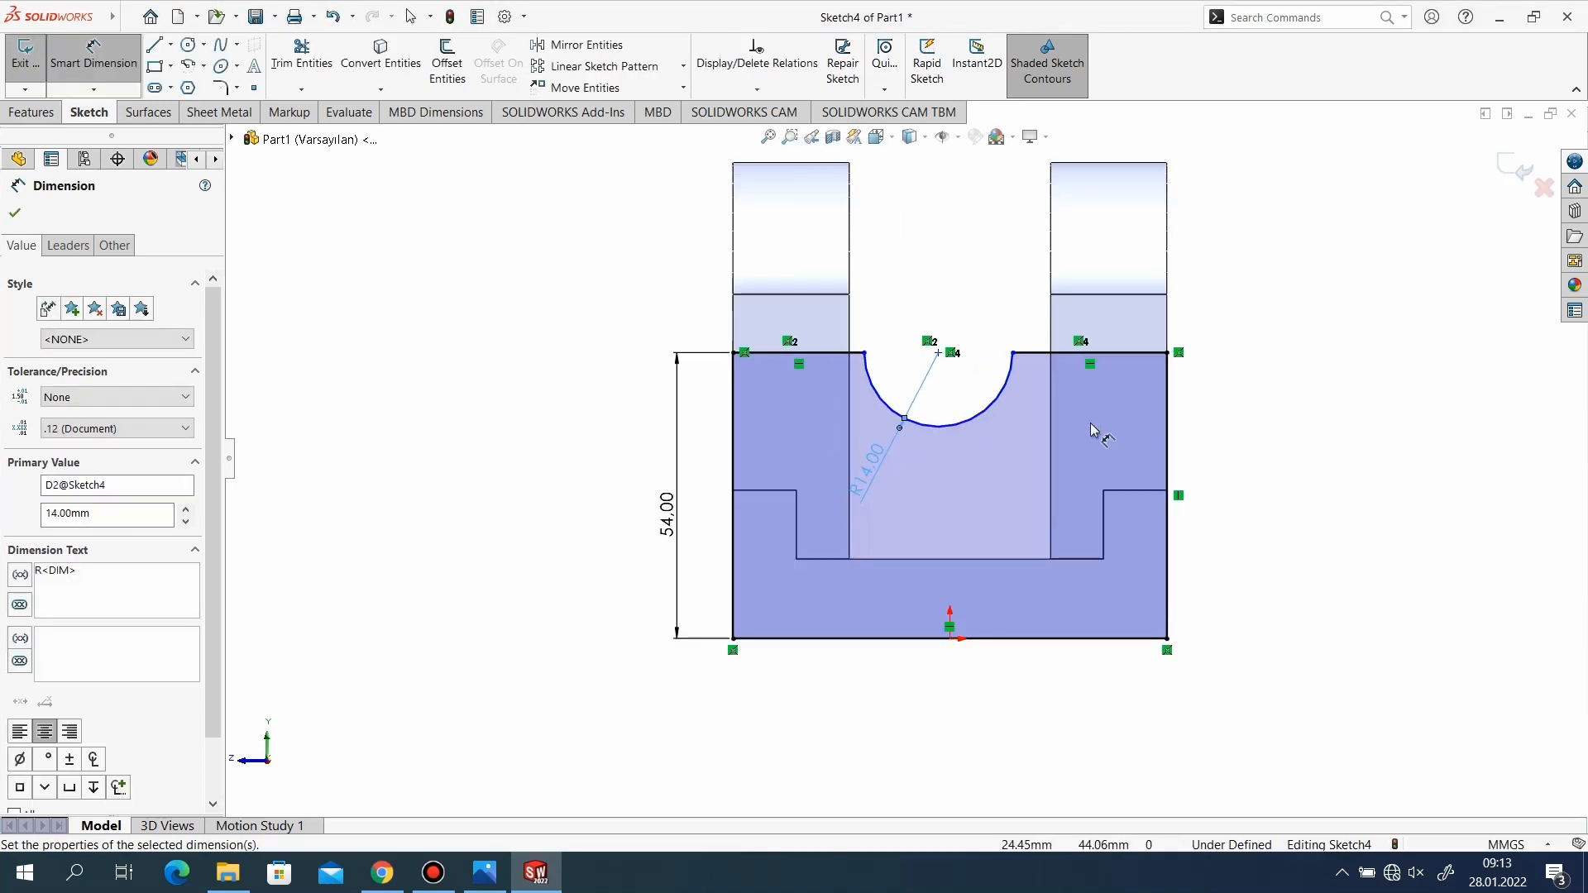
{"action": "left_click", "coordinate": [15, 214]}
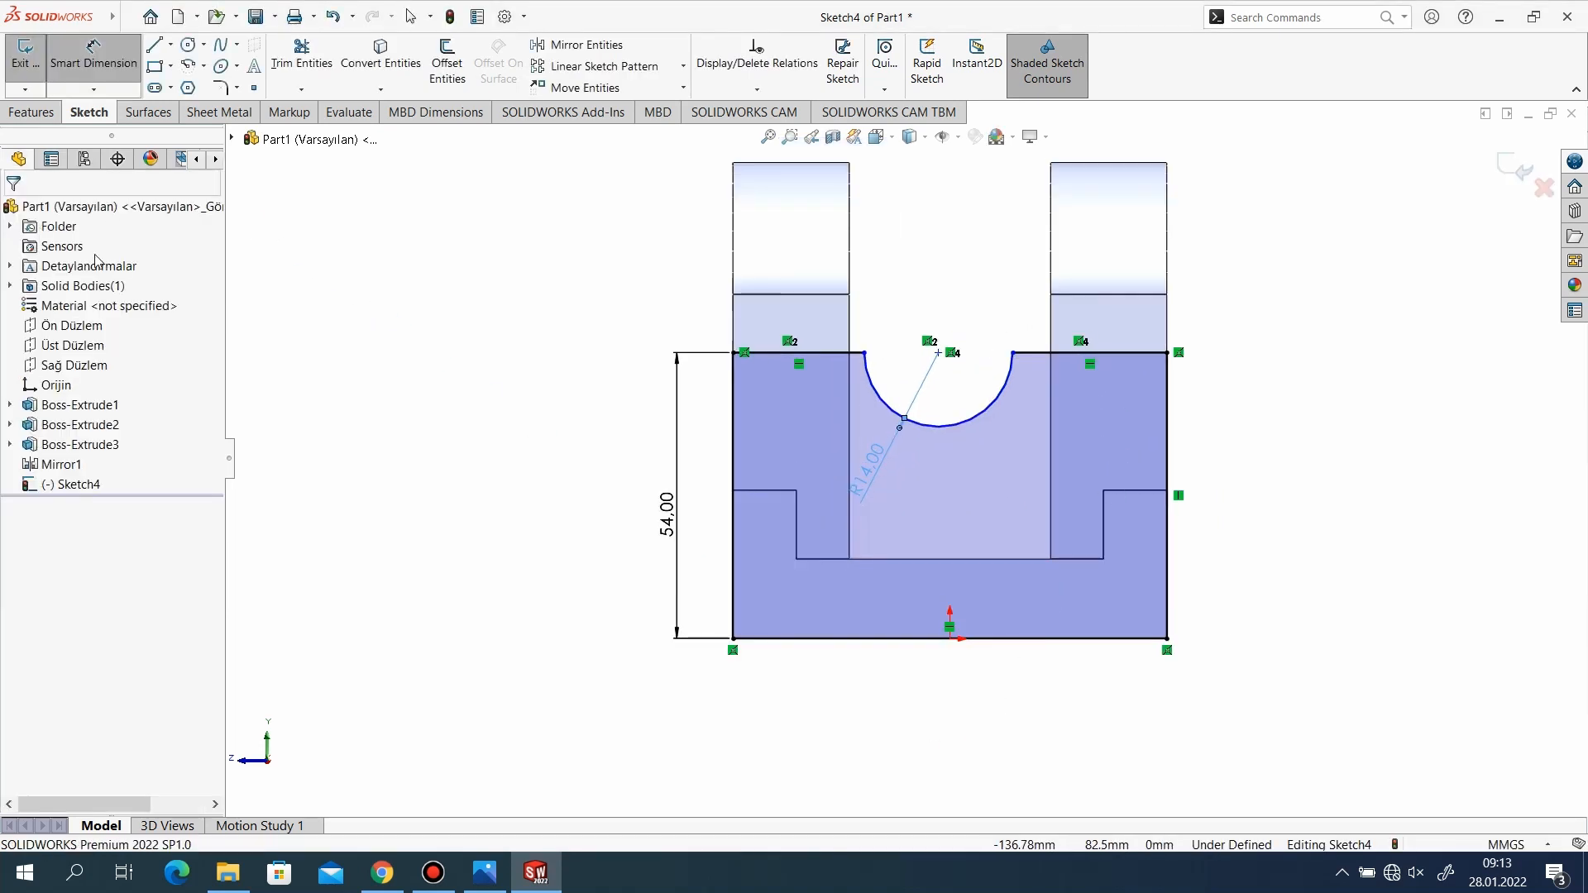
Add a vertical relation between the notch arc's centre point and the origin.
{"action": "left_click", "coordinate": [939, 354]}
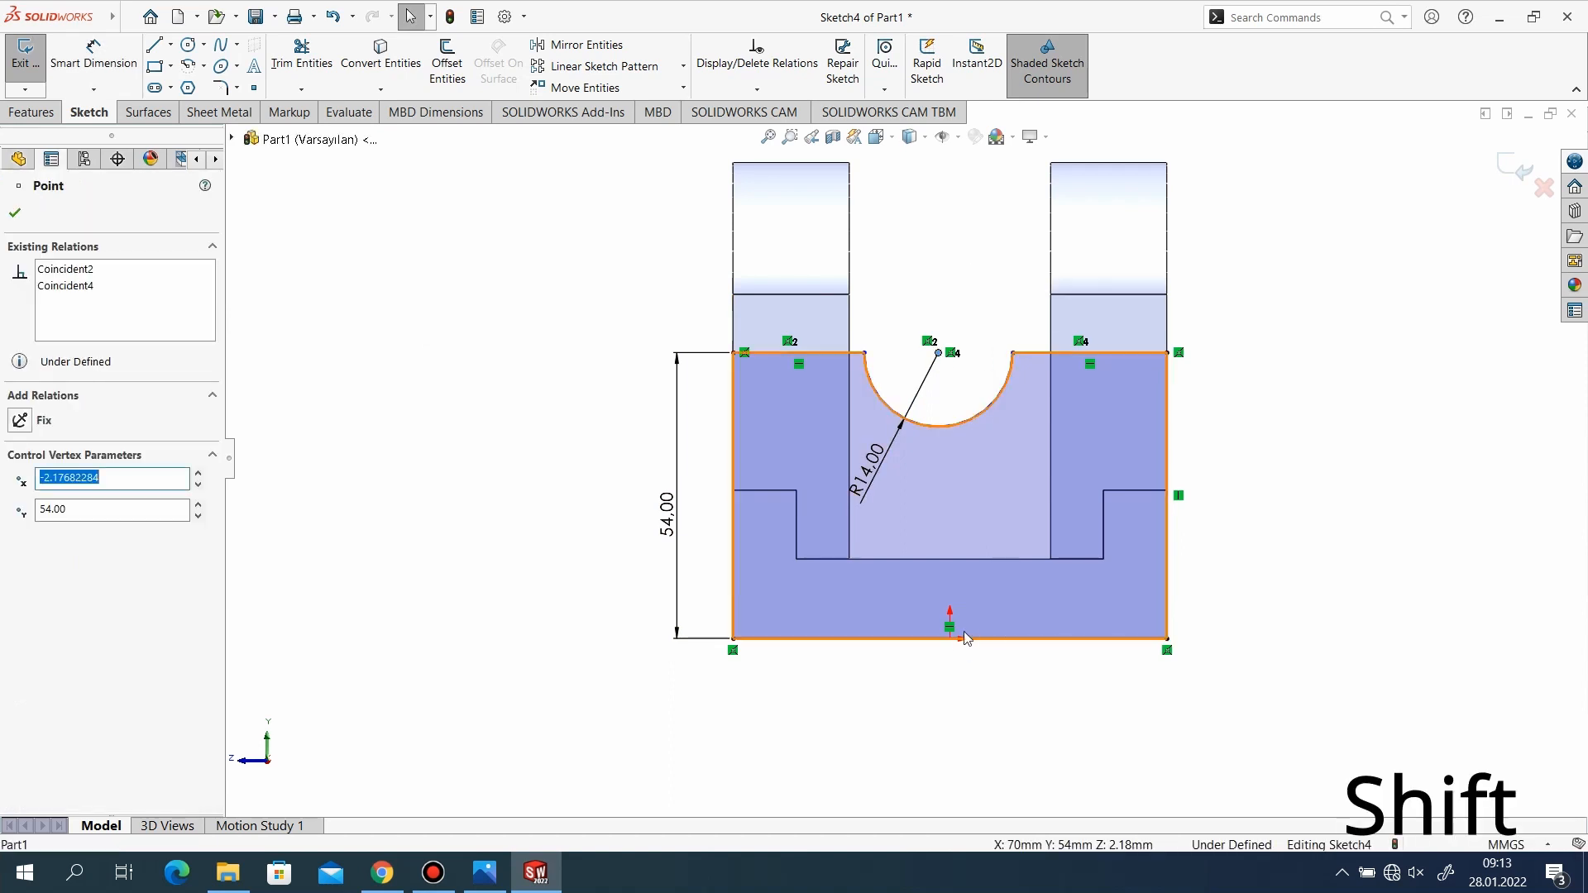
{"action": "left_click", "coordinate": [950, 638], "text": "shift"}
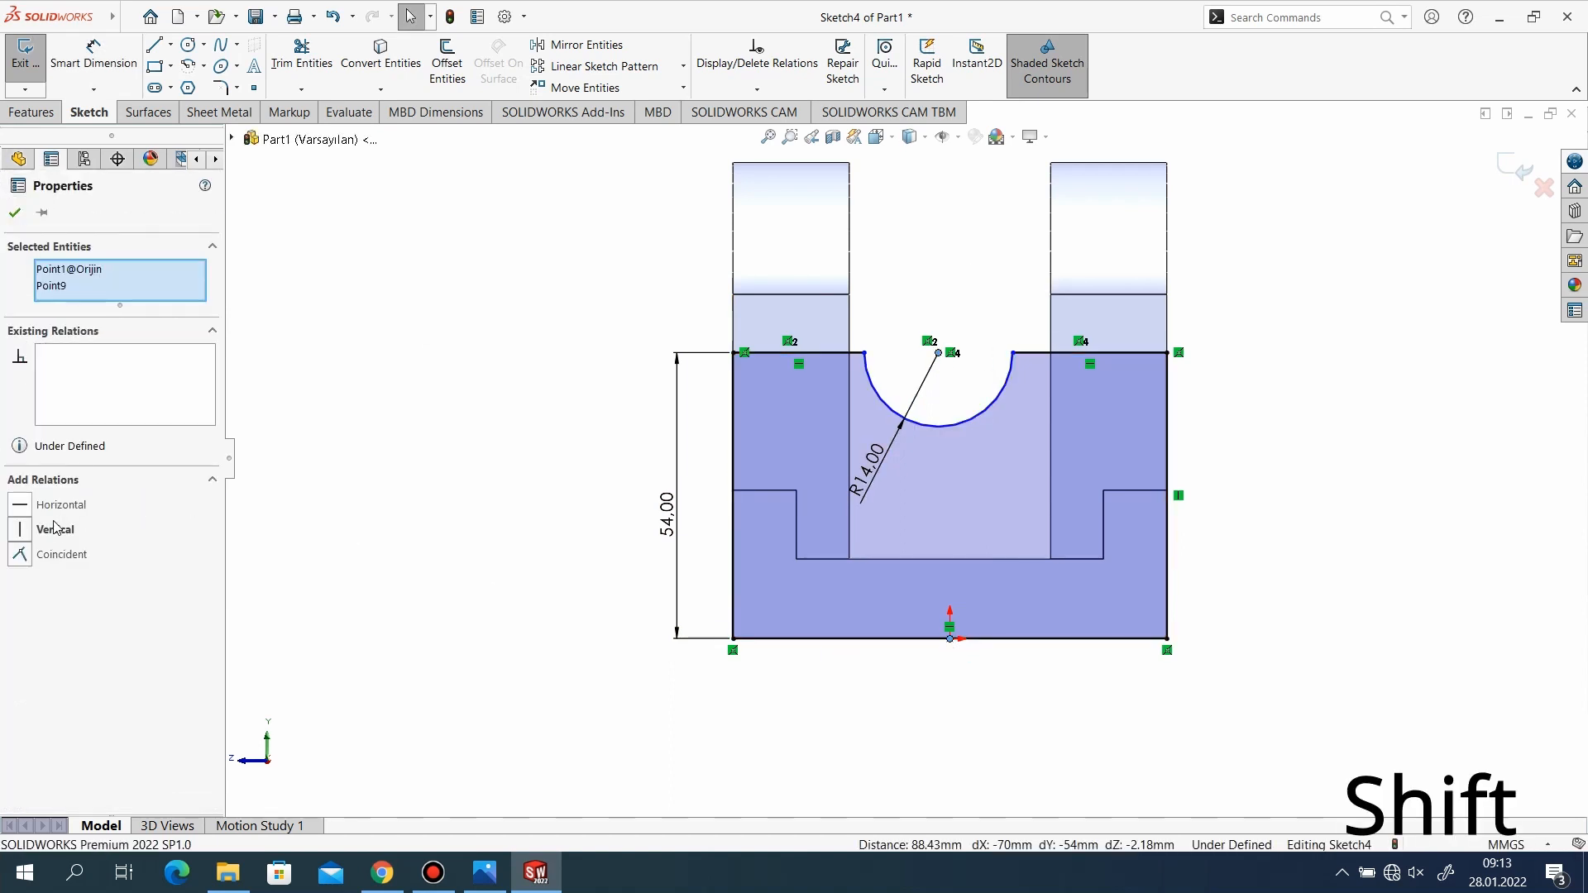
{"action": "left_click", "coordinate": [55, 530]}
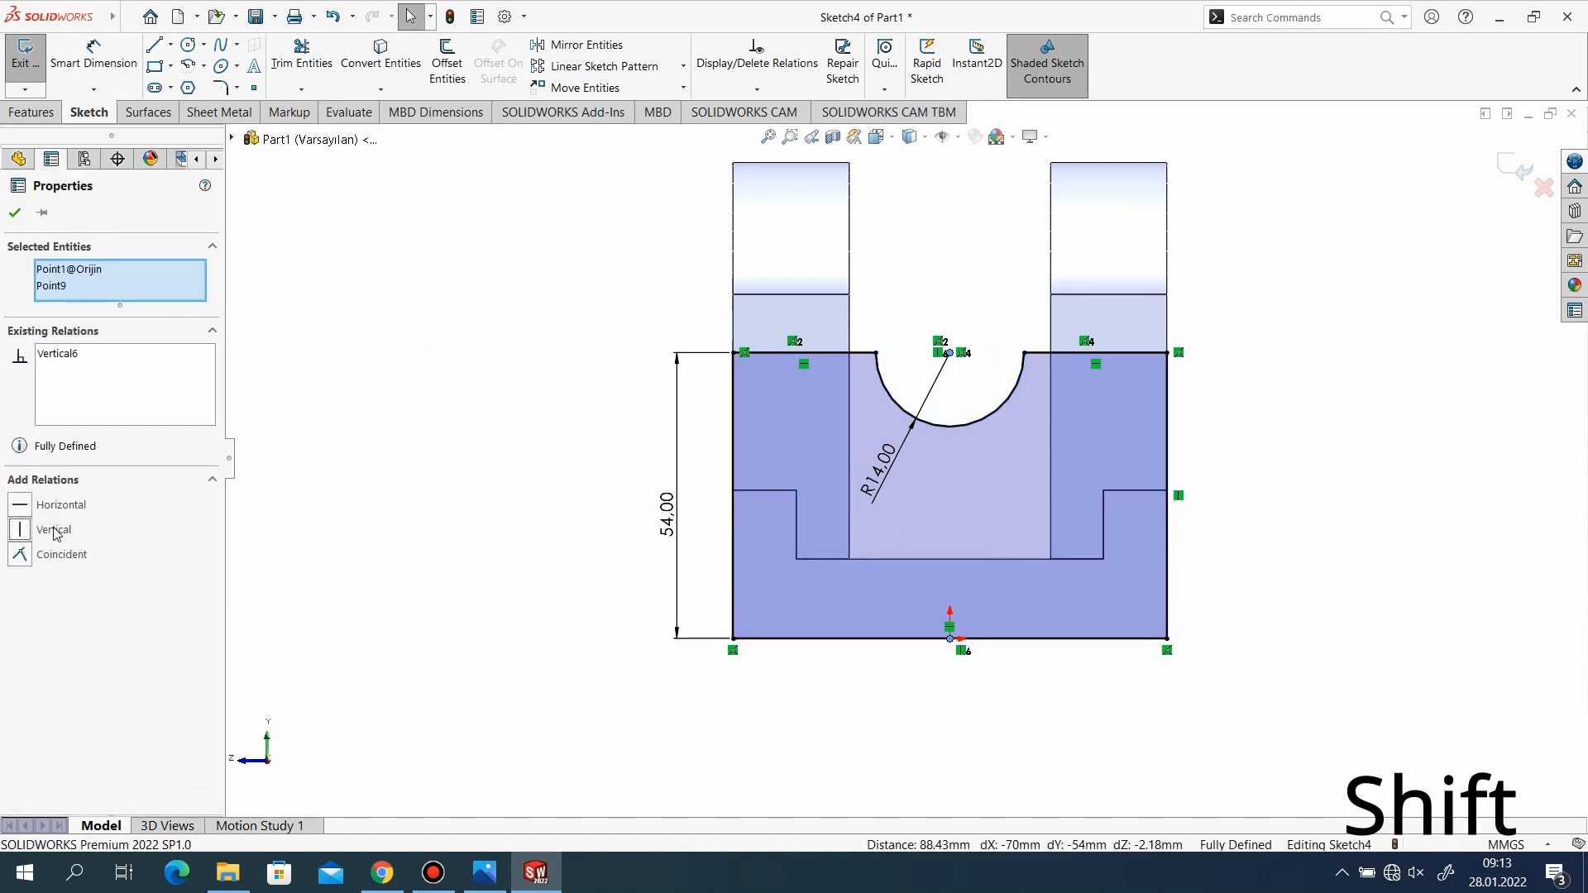
{"action": "left_click", "coordinate": [14, 214]}
Add a horizontal relation between the notch arc's centre and one of its endpoints, and exit the sketch.
{"action": "left_click", "coordinate": [949, 353]}
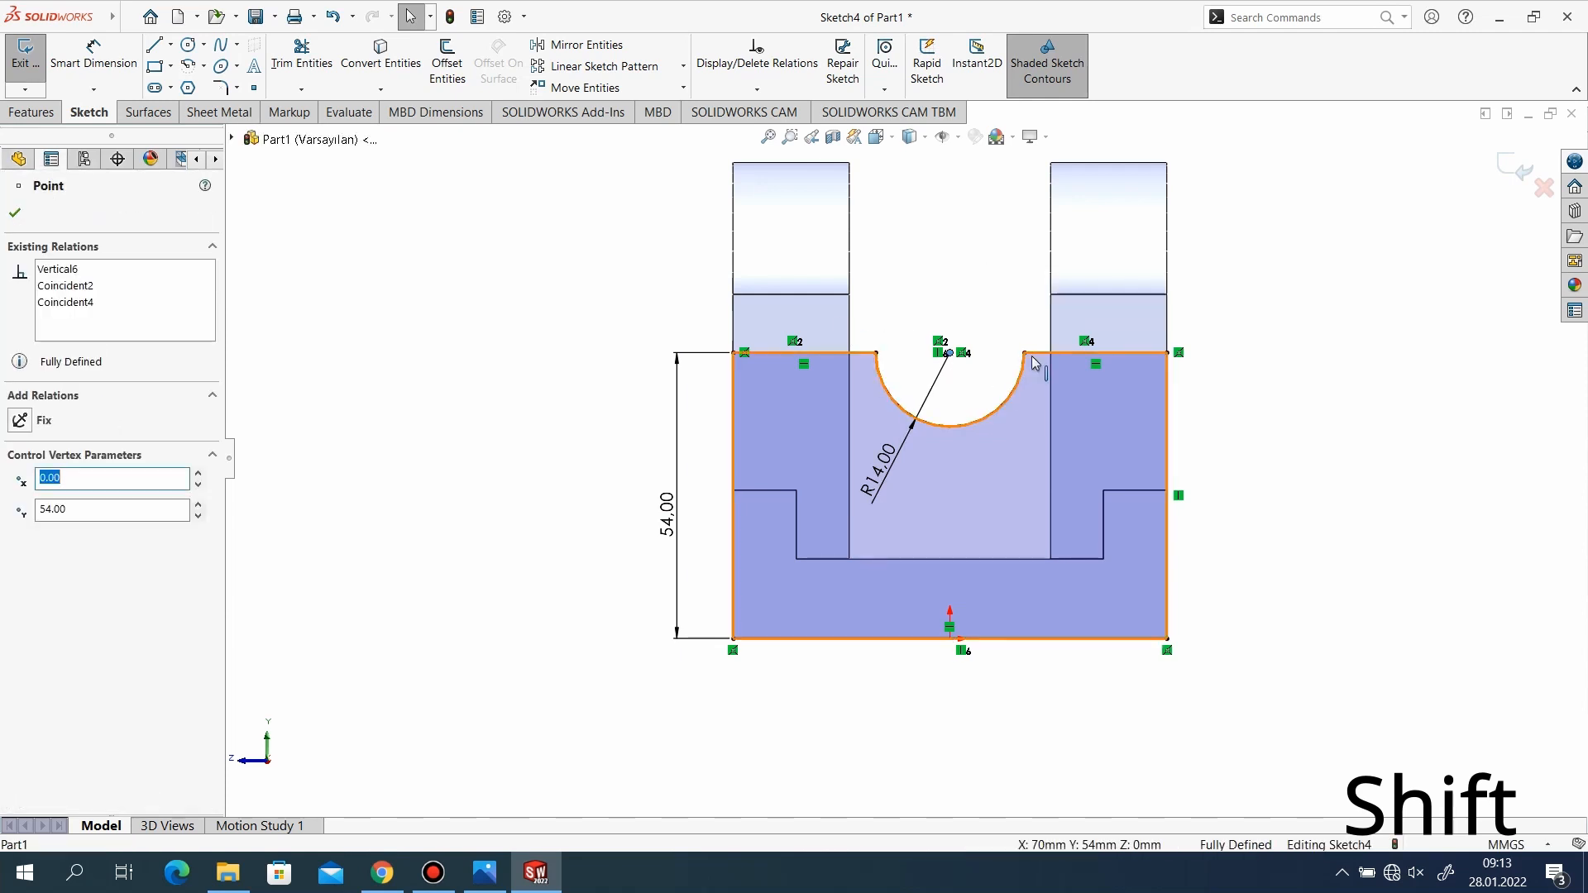
{"action": "left_click", "coordinate": [1026, 354], "text": "shift"}
{"action": "left_click", "coordinate": [47, 510]}
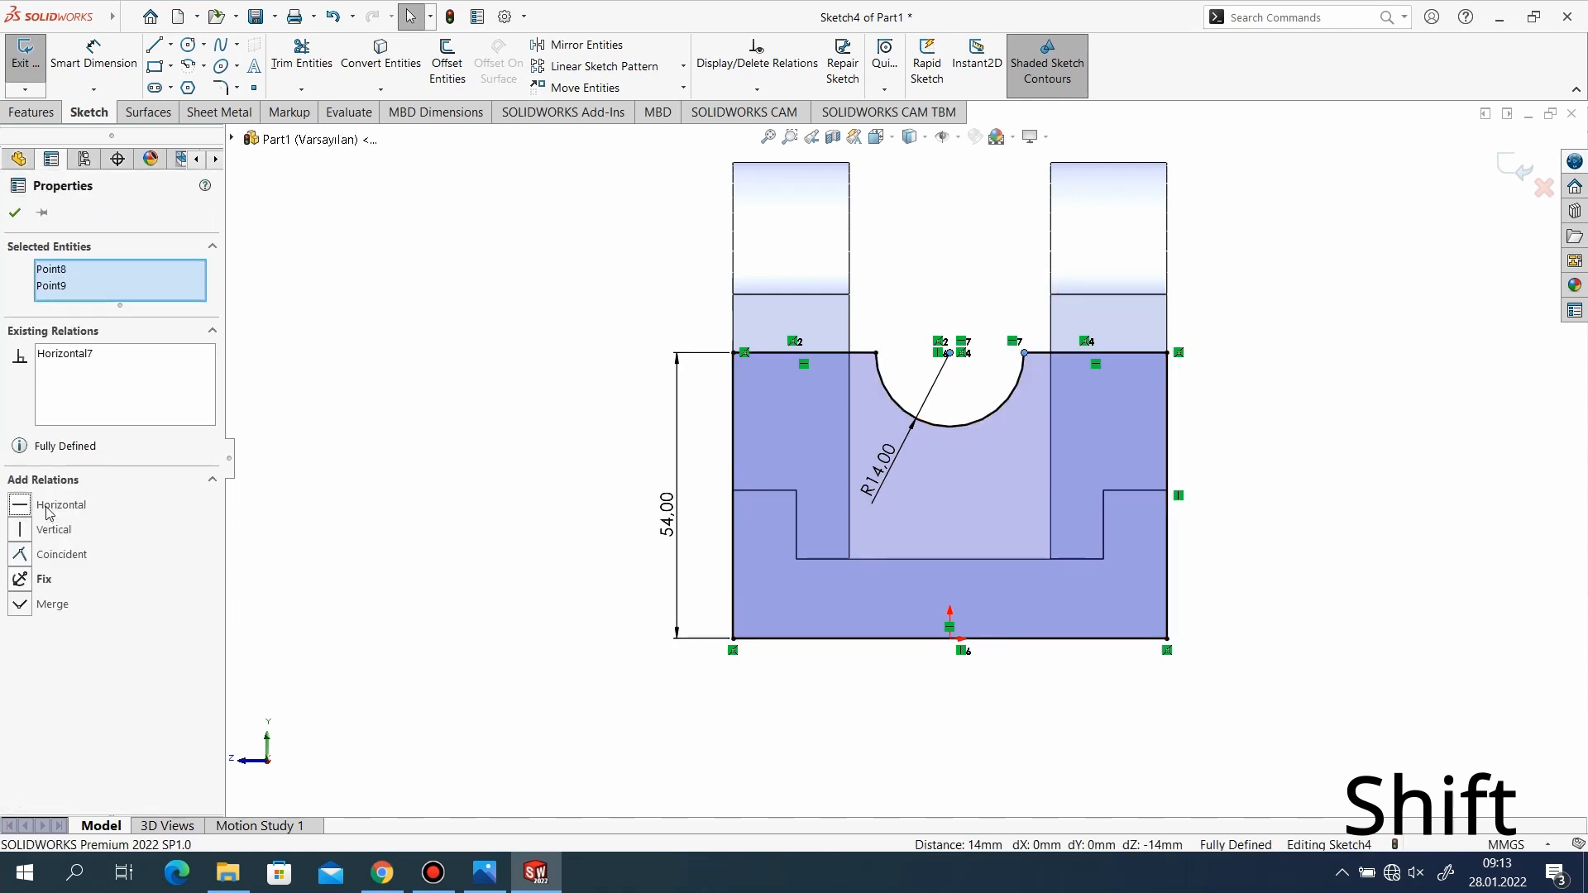
{"action": "left_click", "coordinate": [25, 214]}
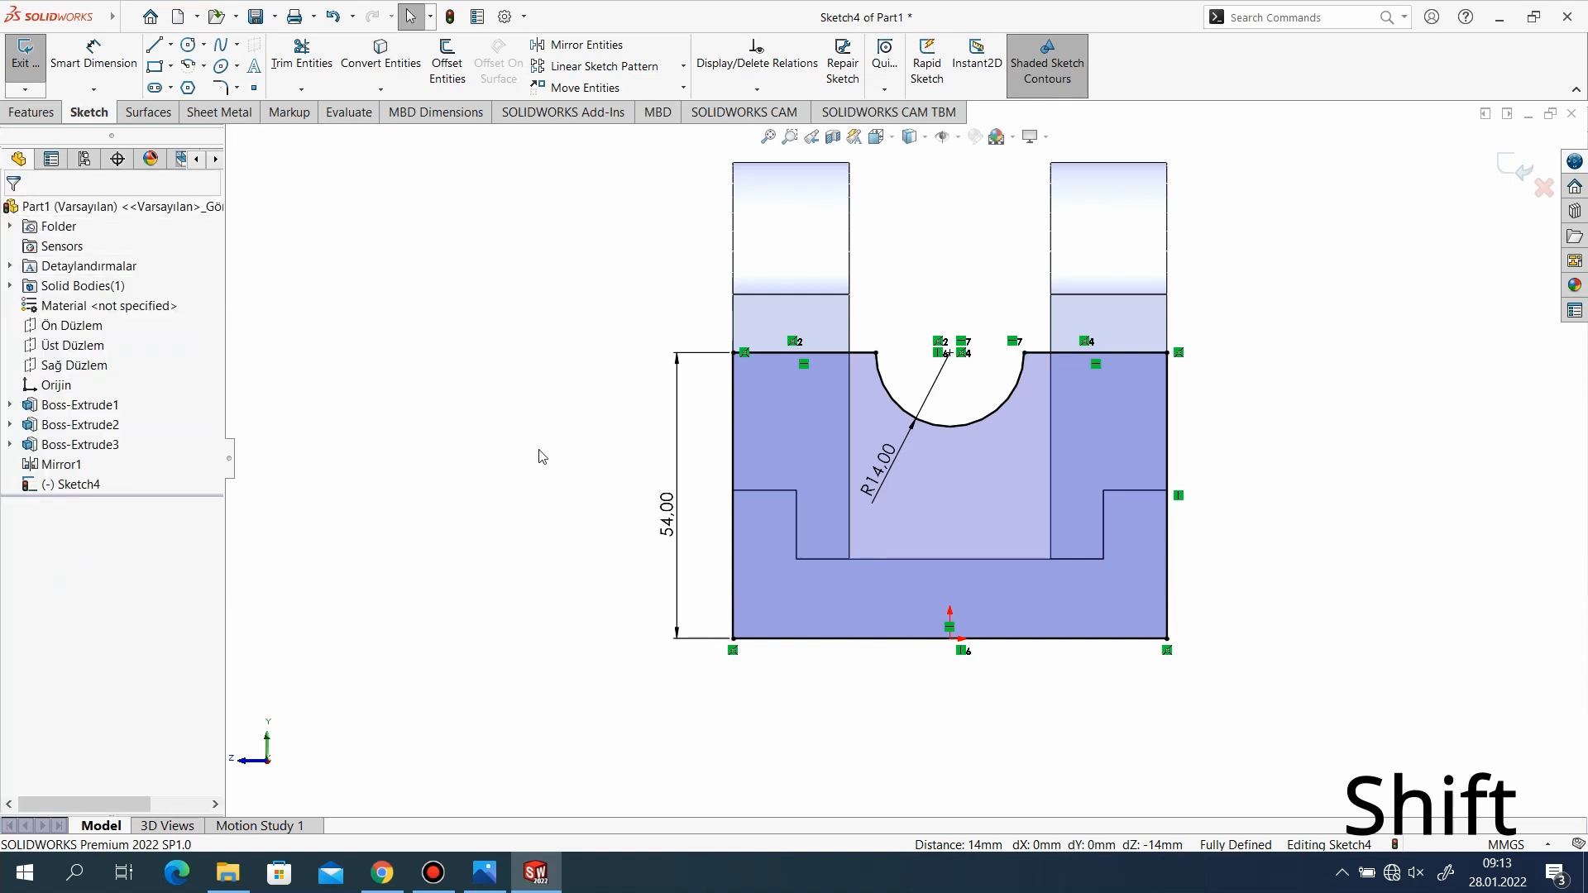
{"action": "scroll", "coordinate": [538, 451], "scroll_direction": "up", "scroll_amount": 1}
{"action": "scroll", "coordinate": [1030, 539], "scroll_direction": "down", "scroll_amount": 1}
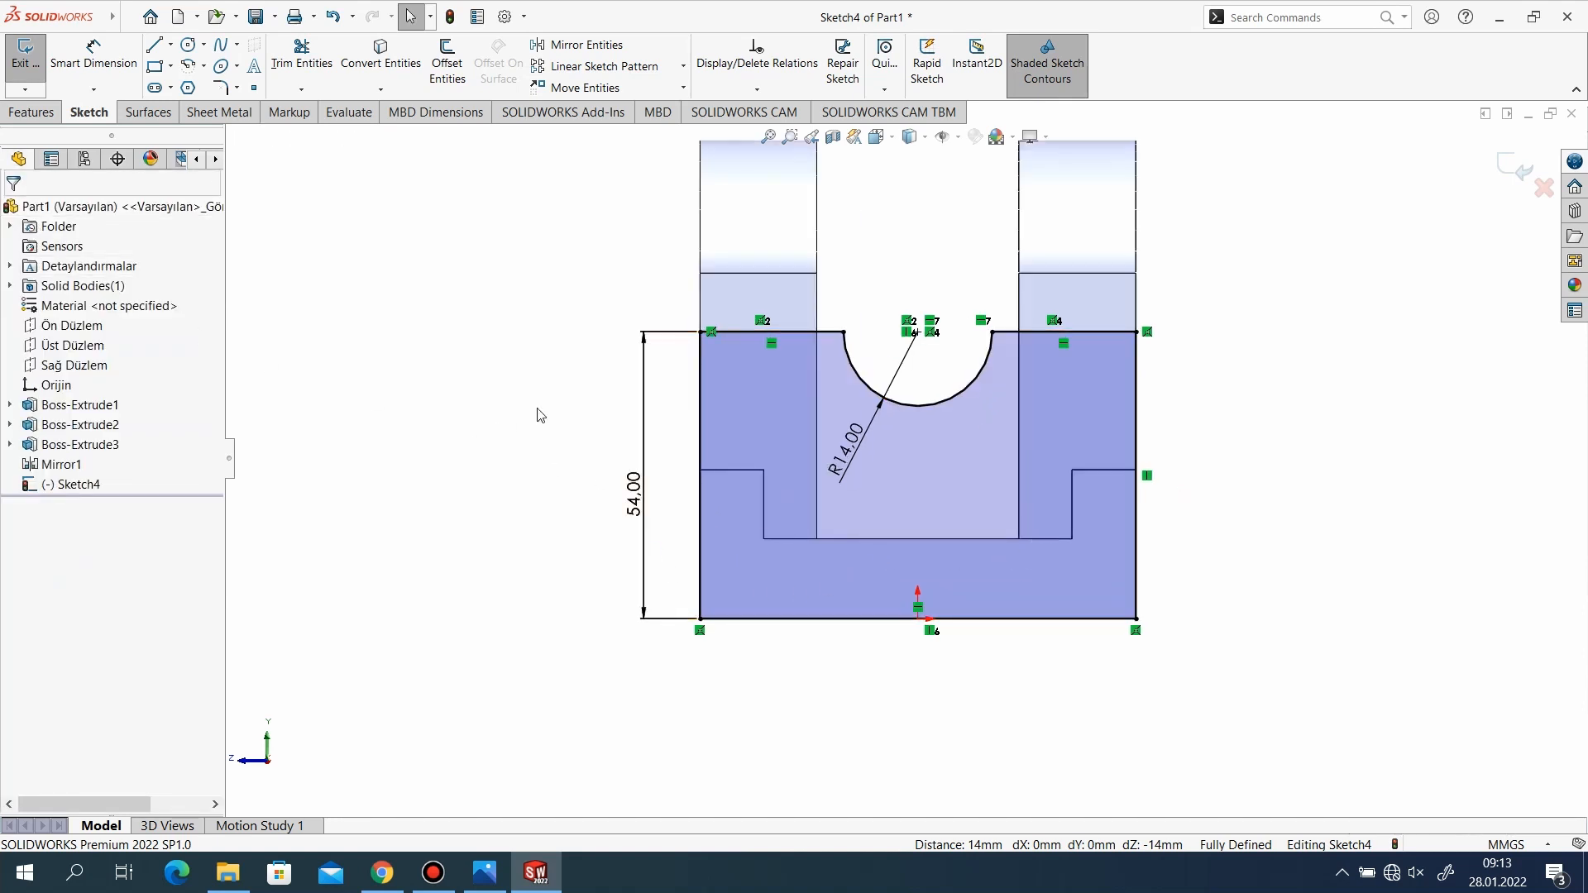
{"action": "left_click", "coordinate": [1515, 168]}
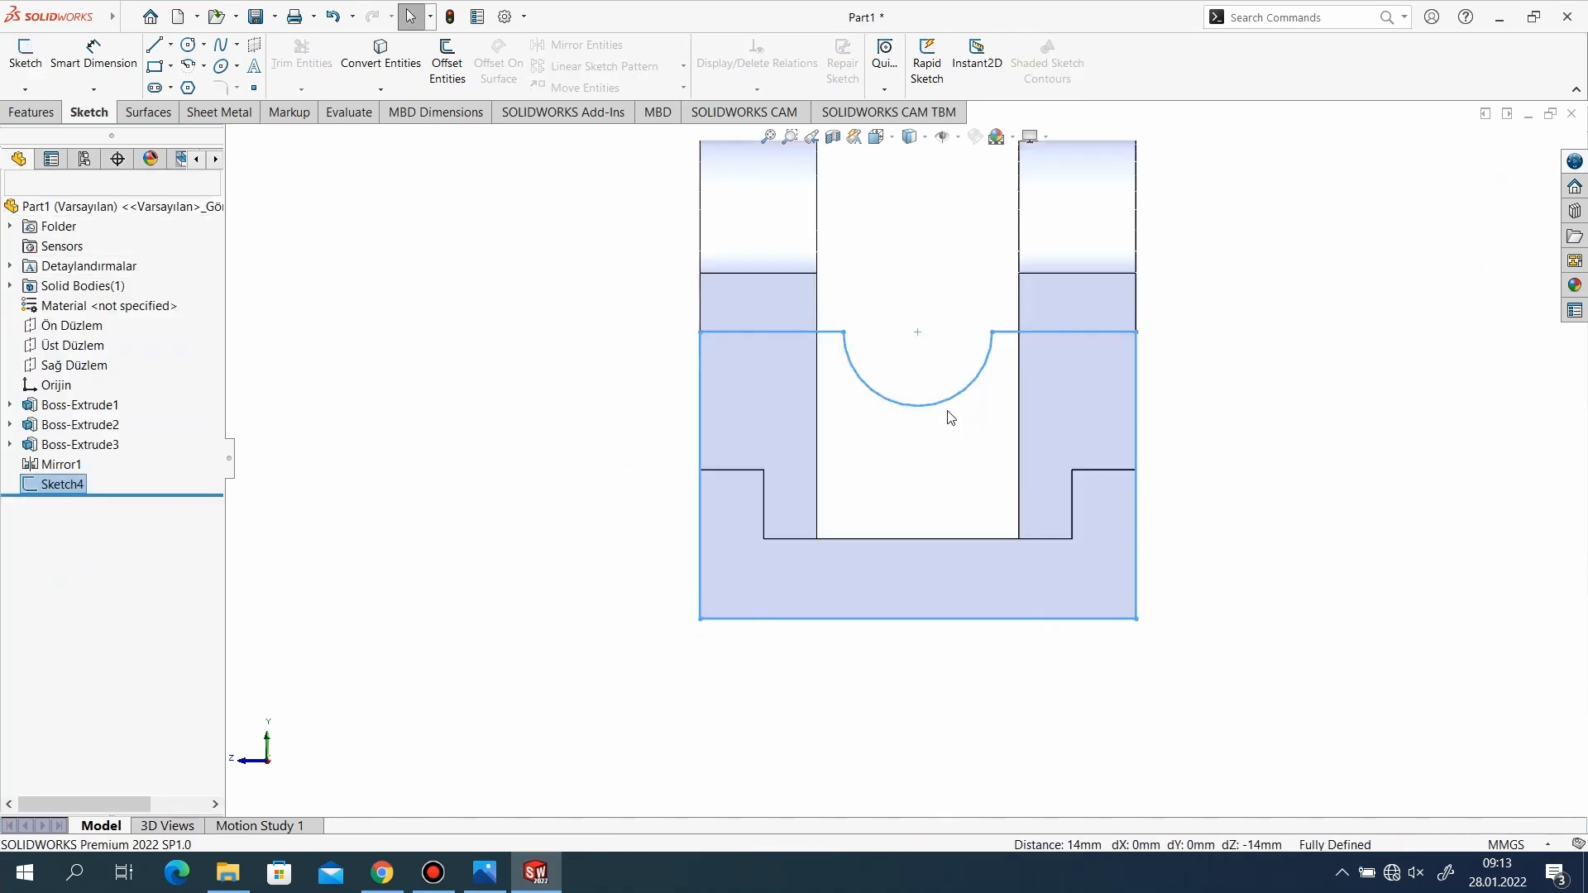
Check the wall thickness in the reference drawing and extrude the notched end wall sketch 18 mm inward over the base, merged with the body.
{"action": "key", "text": "ctrl+7"}
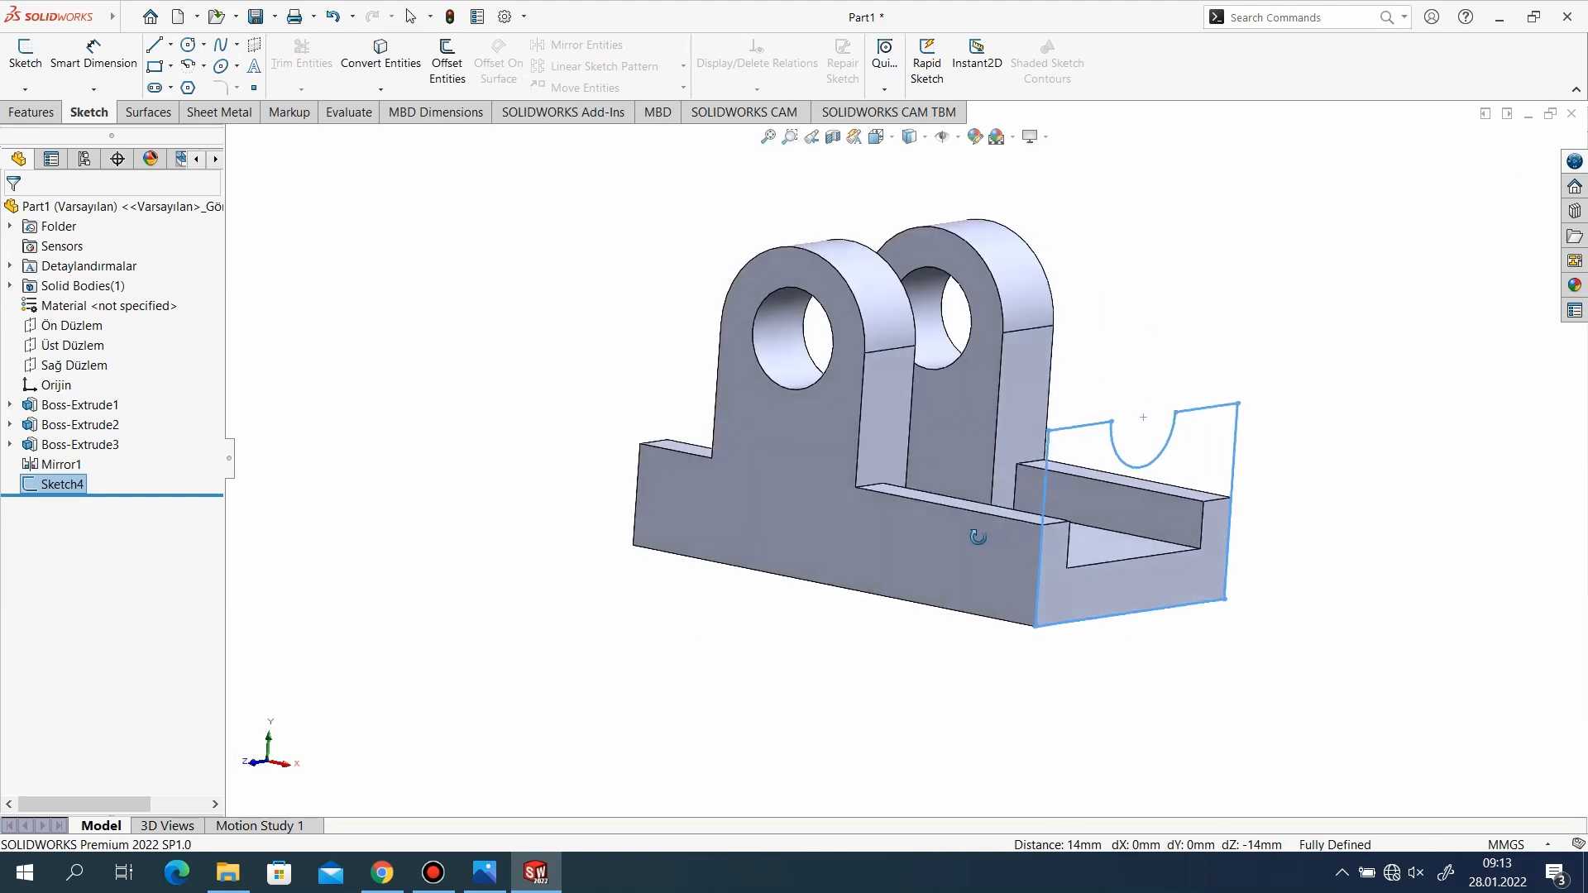
{"action": "left_click", "coordinate": [484, 873]}
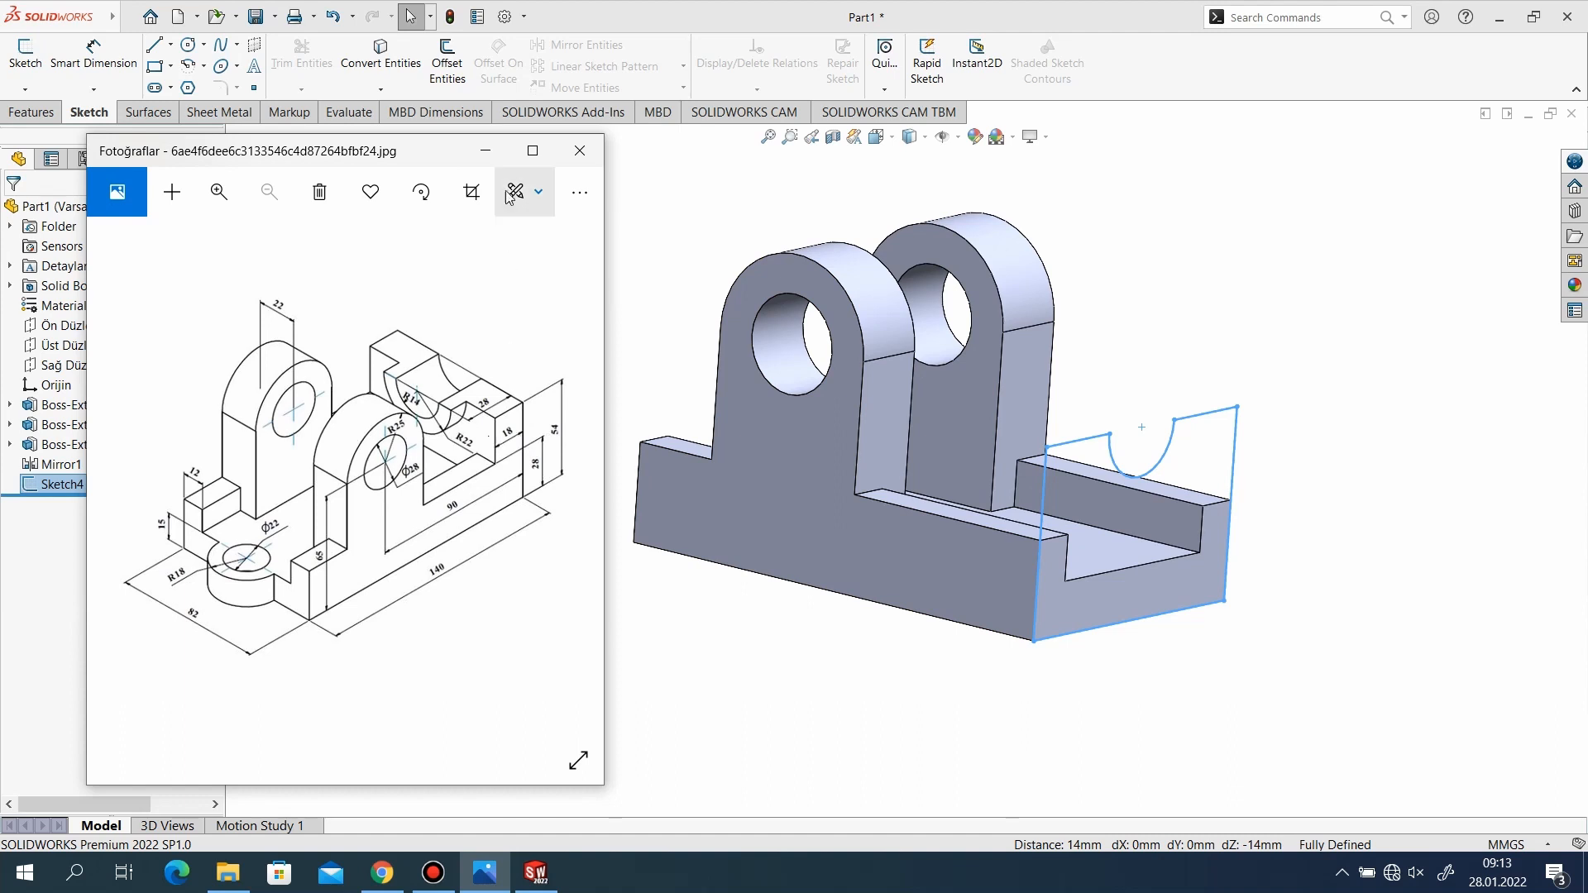
{"action": "left_click", "coordinate": [485, 150]}
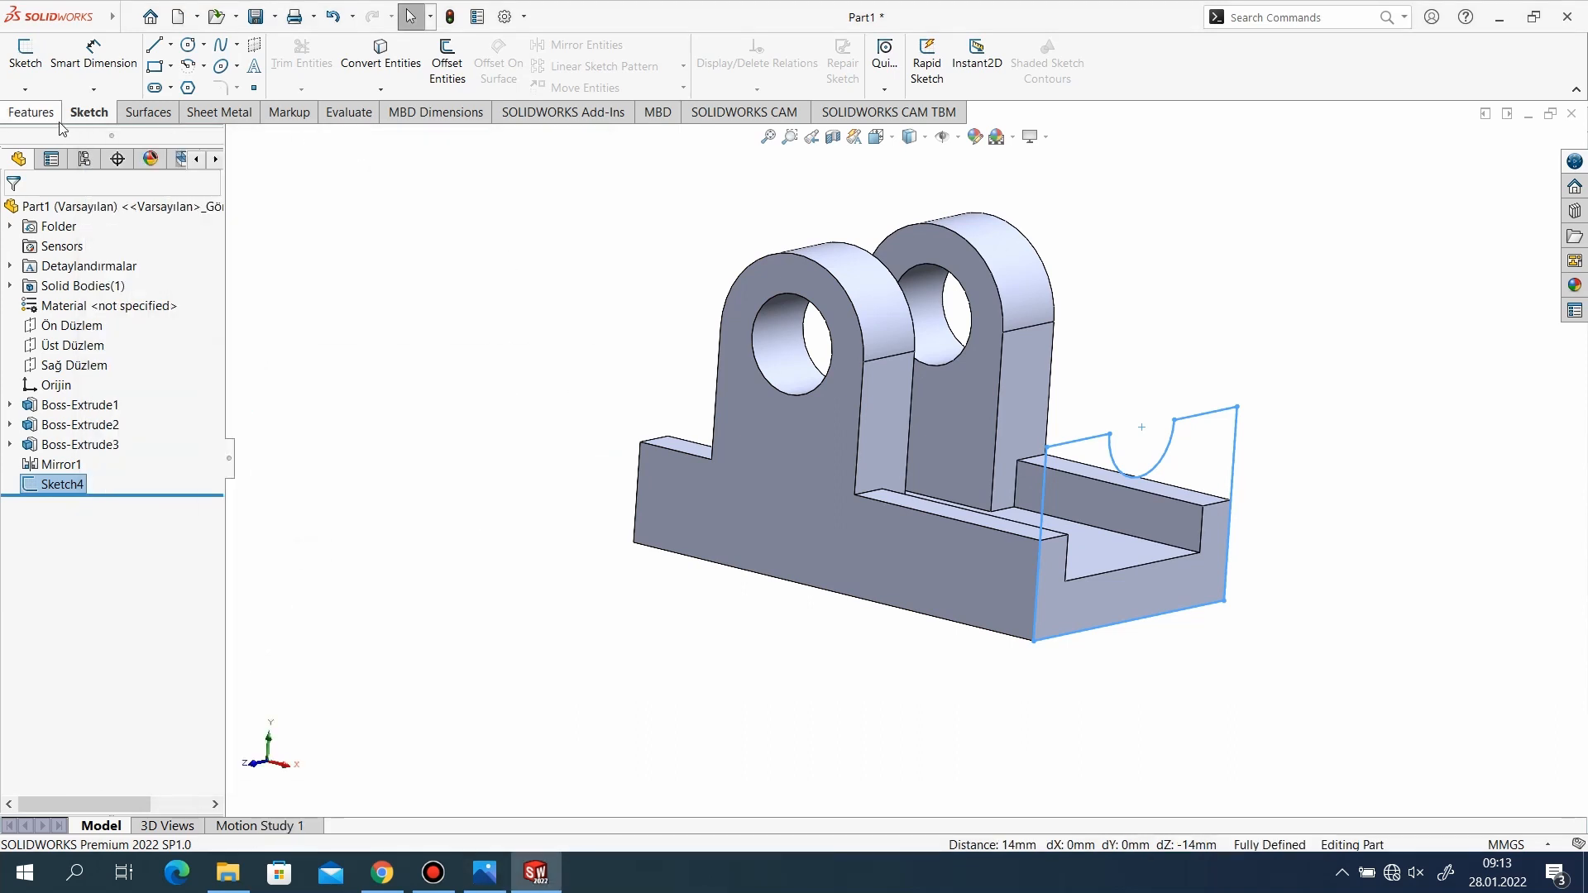
{"action": "left_click", "coordinate": [31, 111]}
{"action": "left_click", "coordinate": [18, 56]}
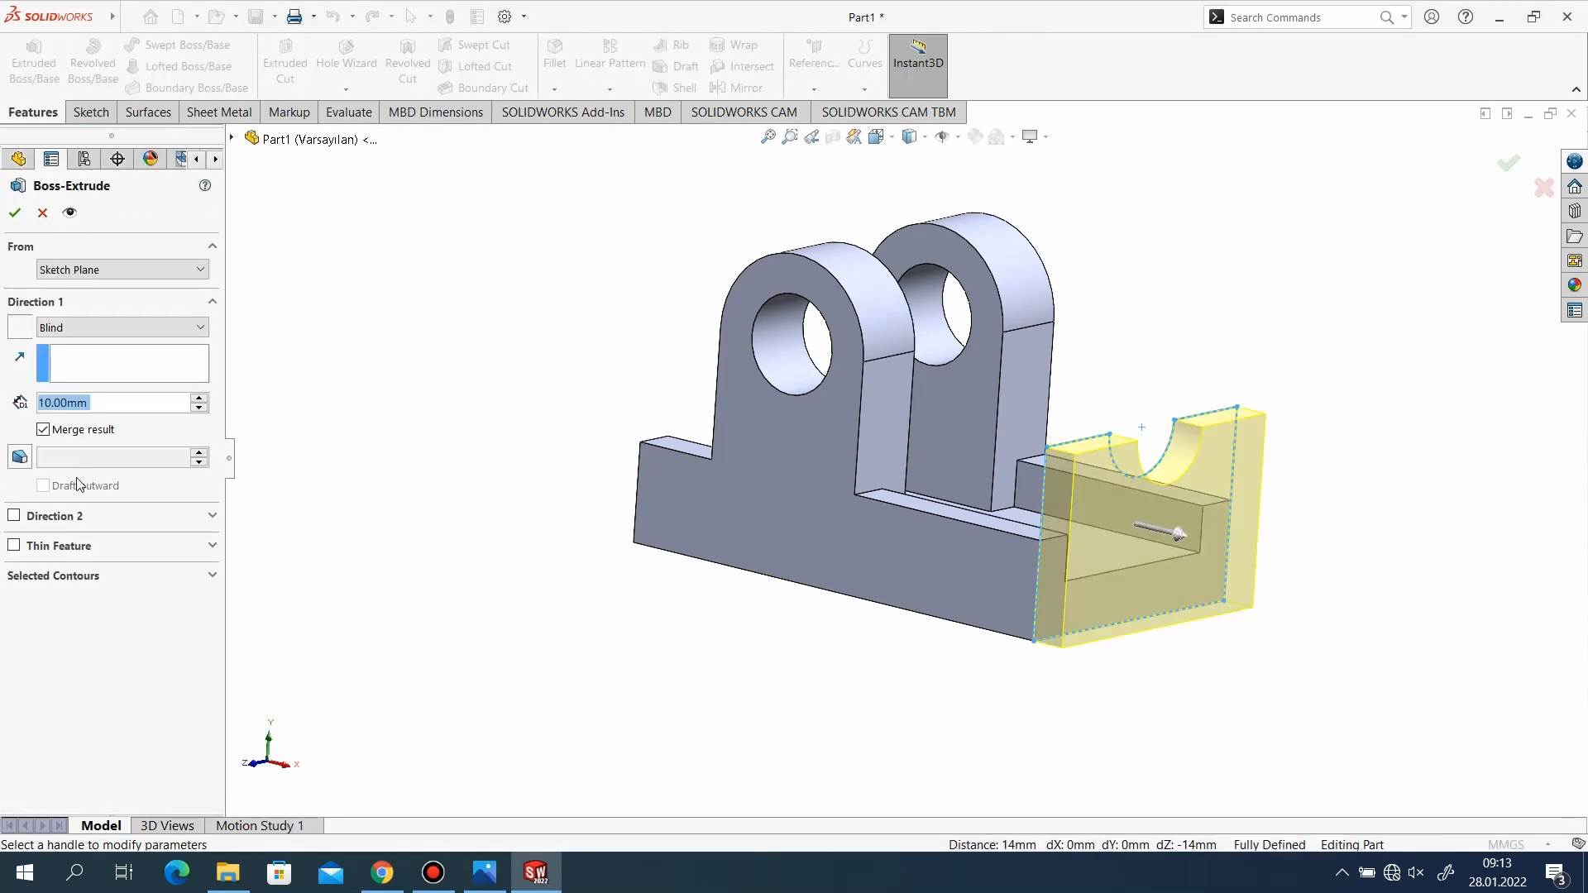
{"action": "type", "text": "18"}
{"action": "key", "text": "Return"}
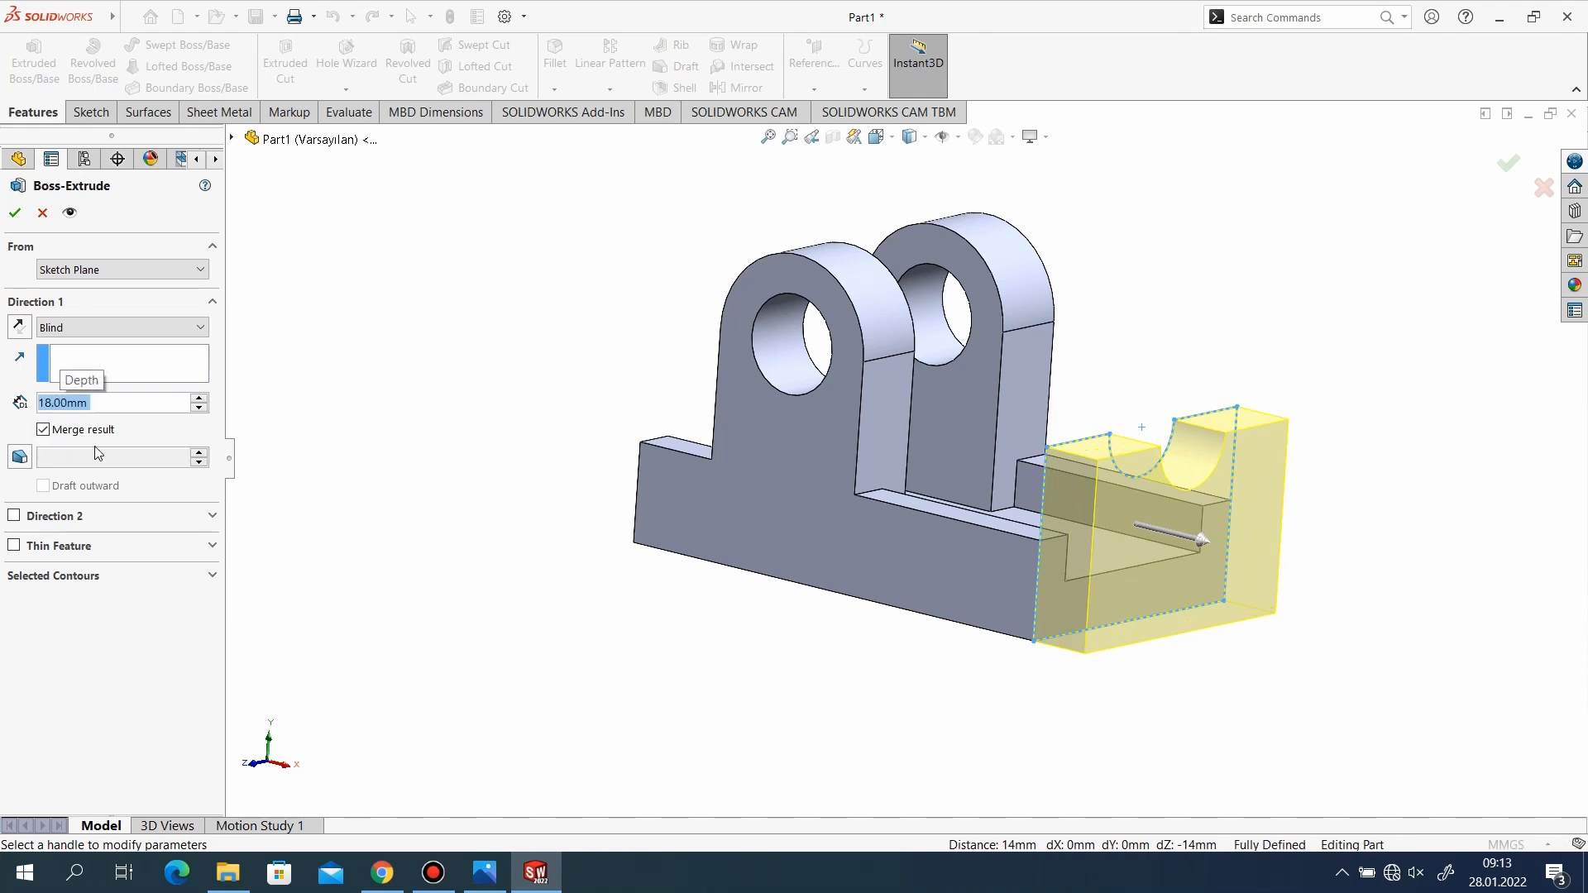
{"action": "left_click", "coordinate": [29, 331]}
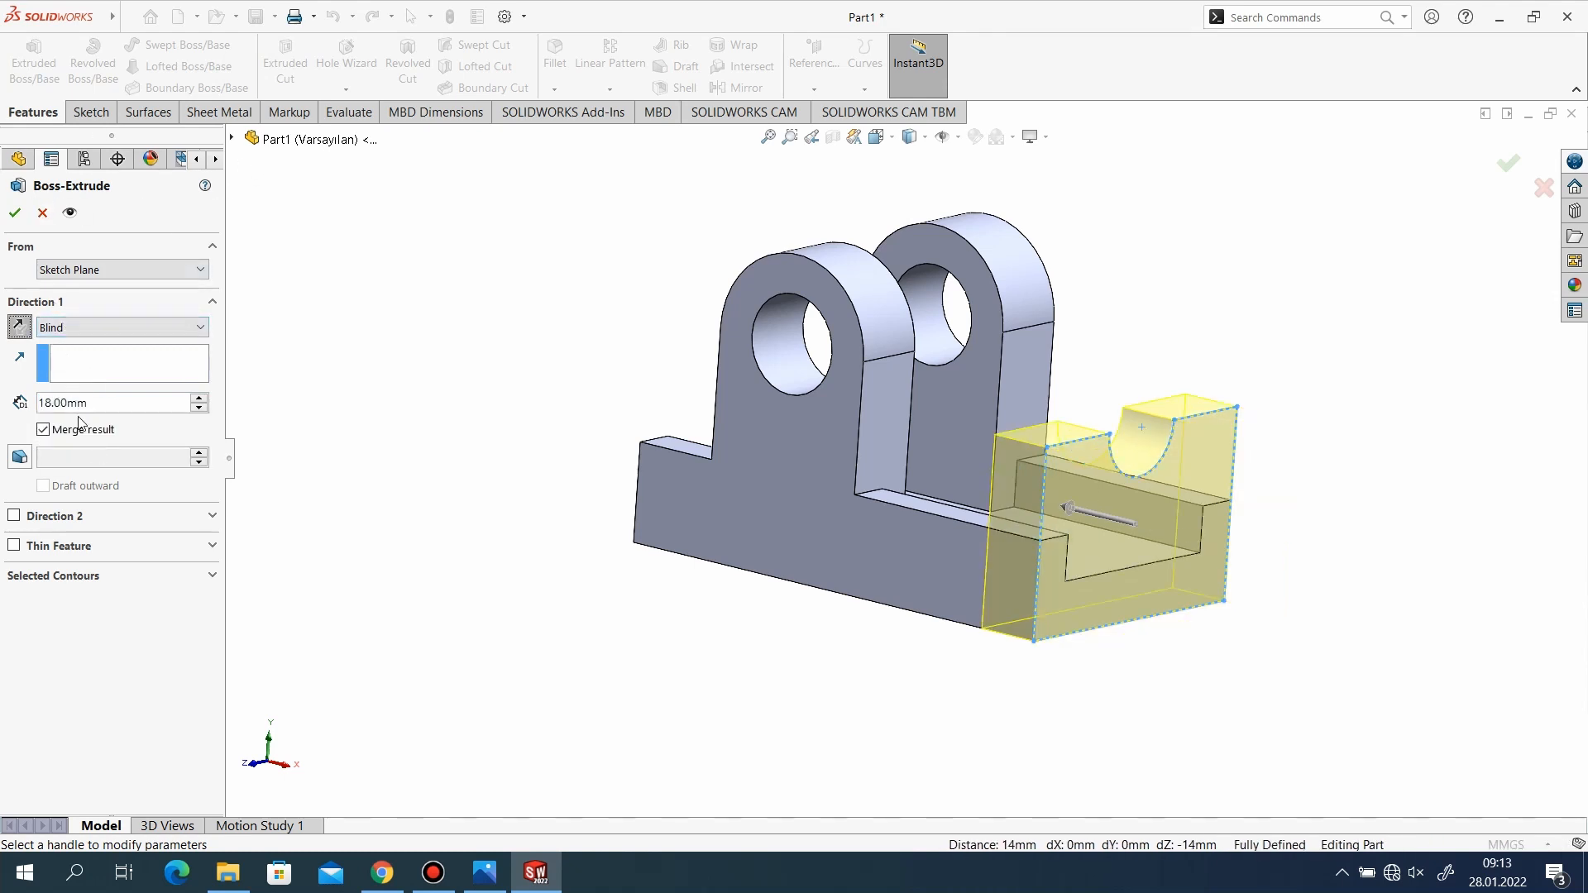
{"action": "left_click", "coordinate": [15, 214]}
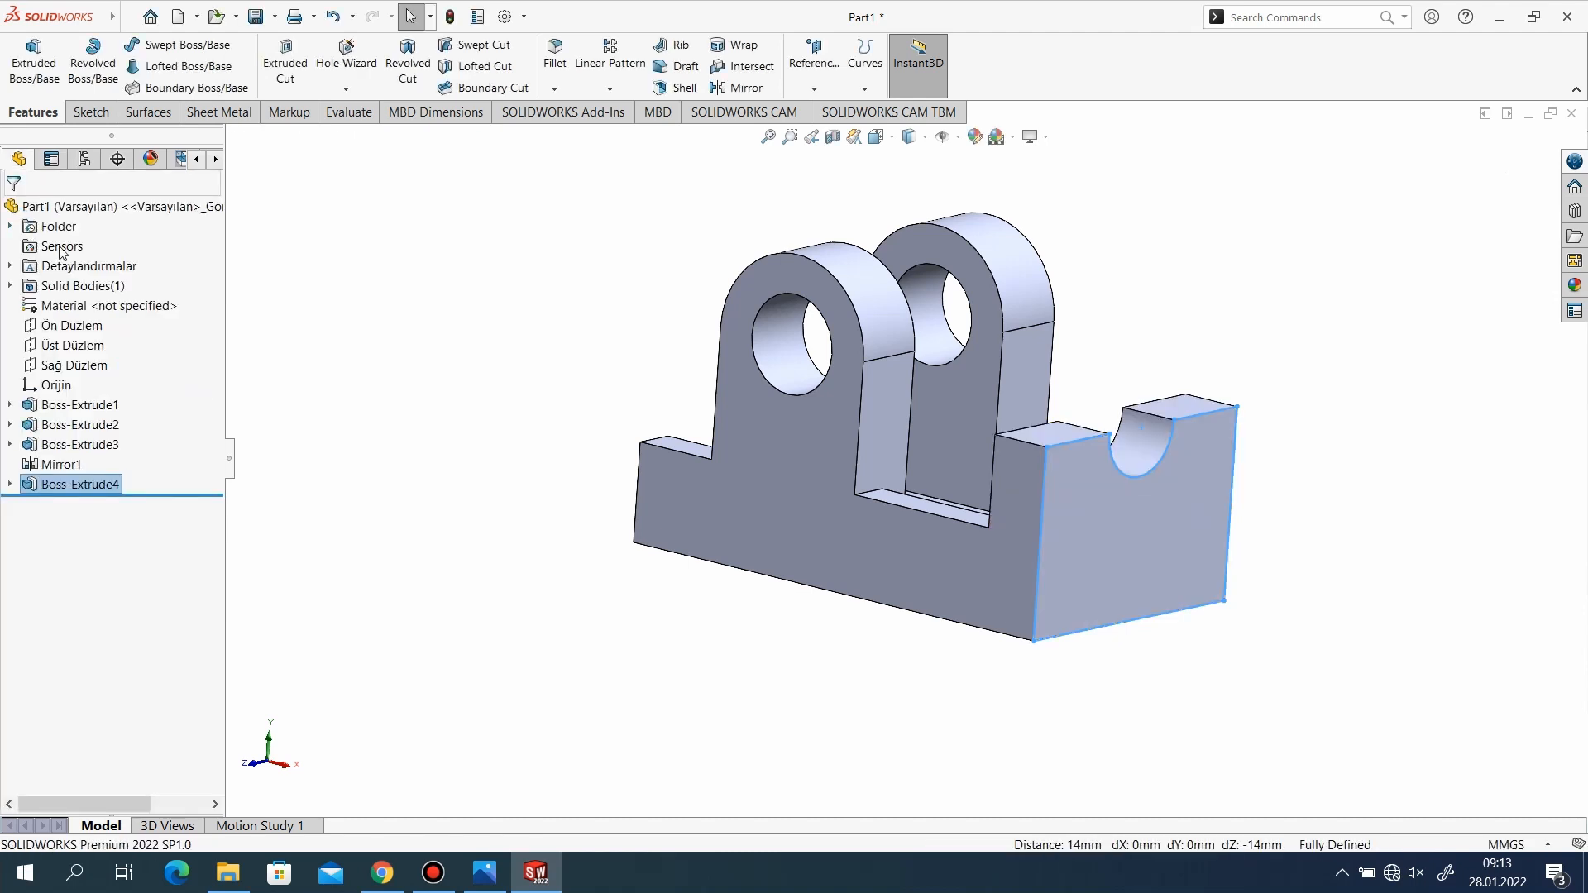
Start a new sketch on the inner face of the notched end wall.
{"action": "middle_click_drag", "start_coordinate": [418, 422], "coordinate": [1060, 375]}
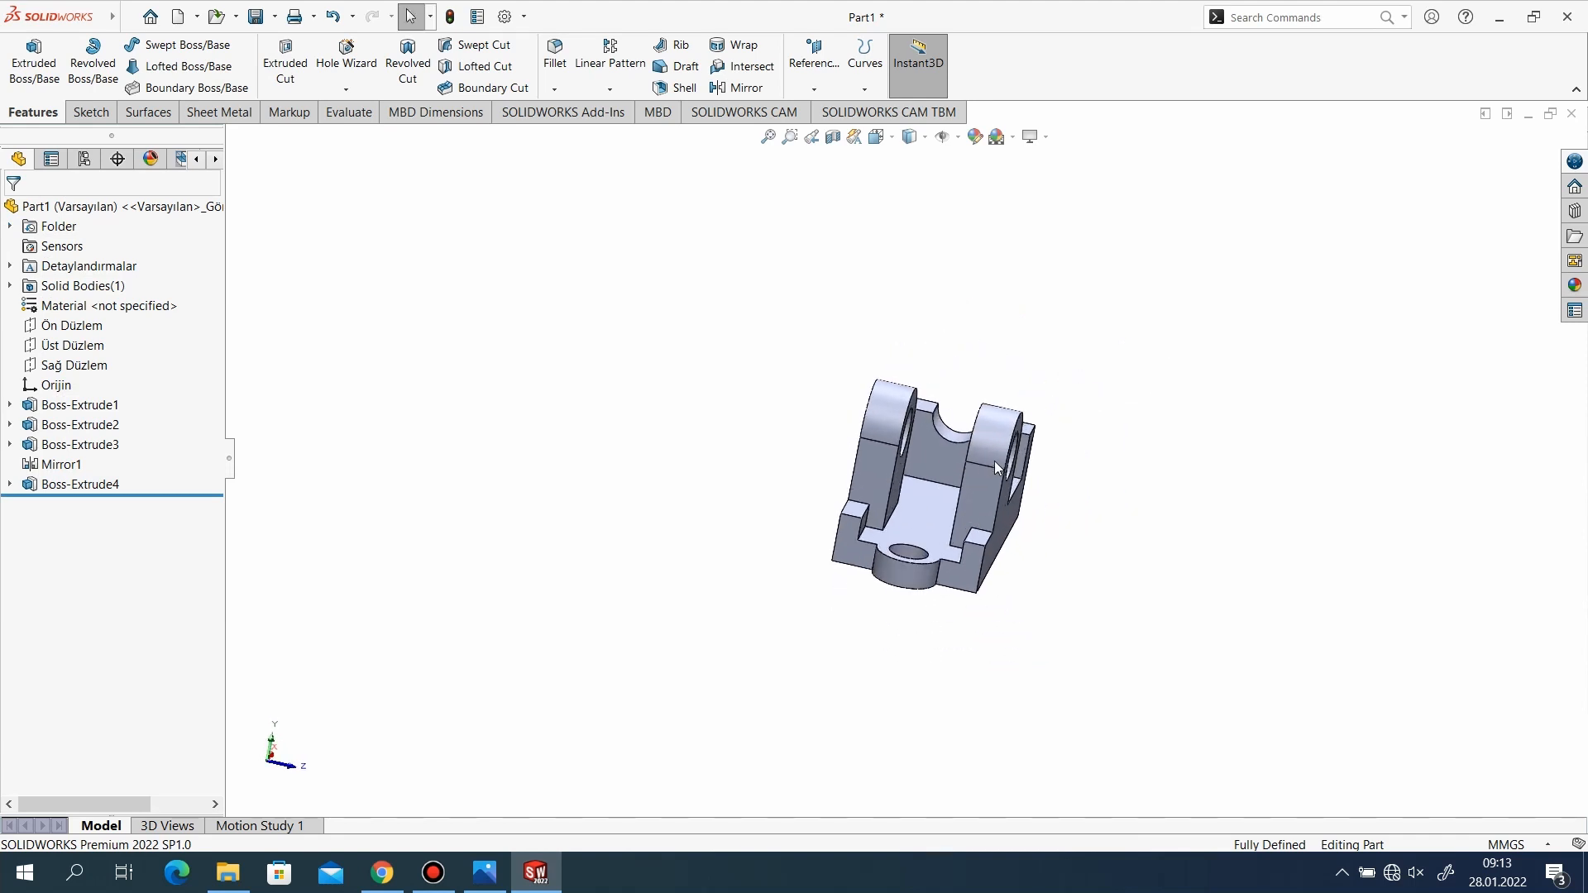
{"action": "scroll", "coordinate": [981, 464], "scroll_direction": "down", "scroll_amount": 3}
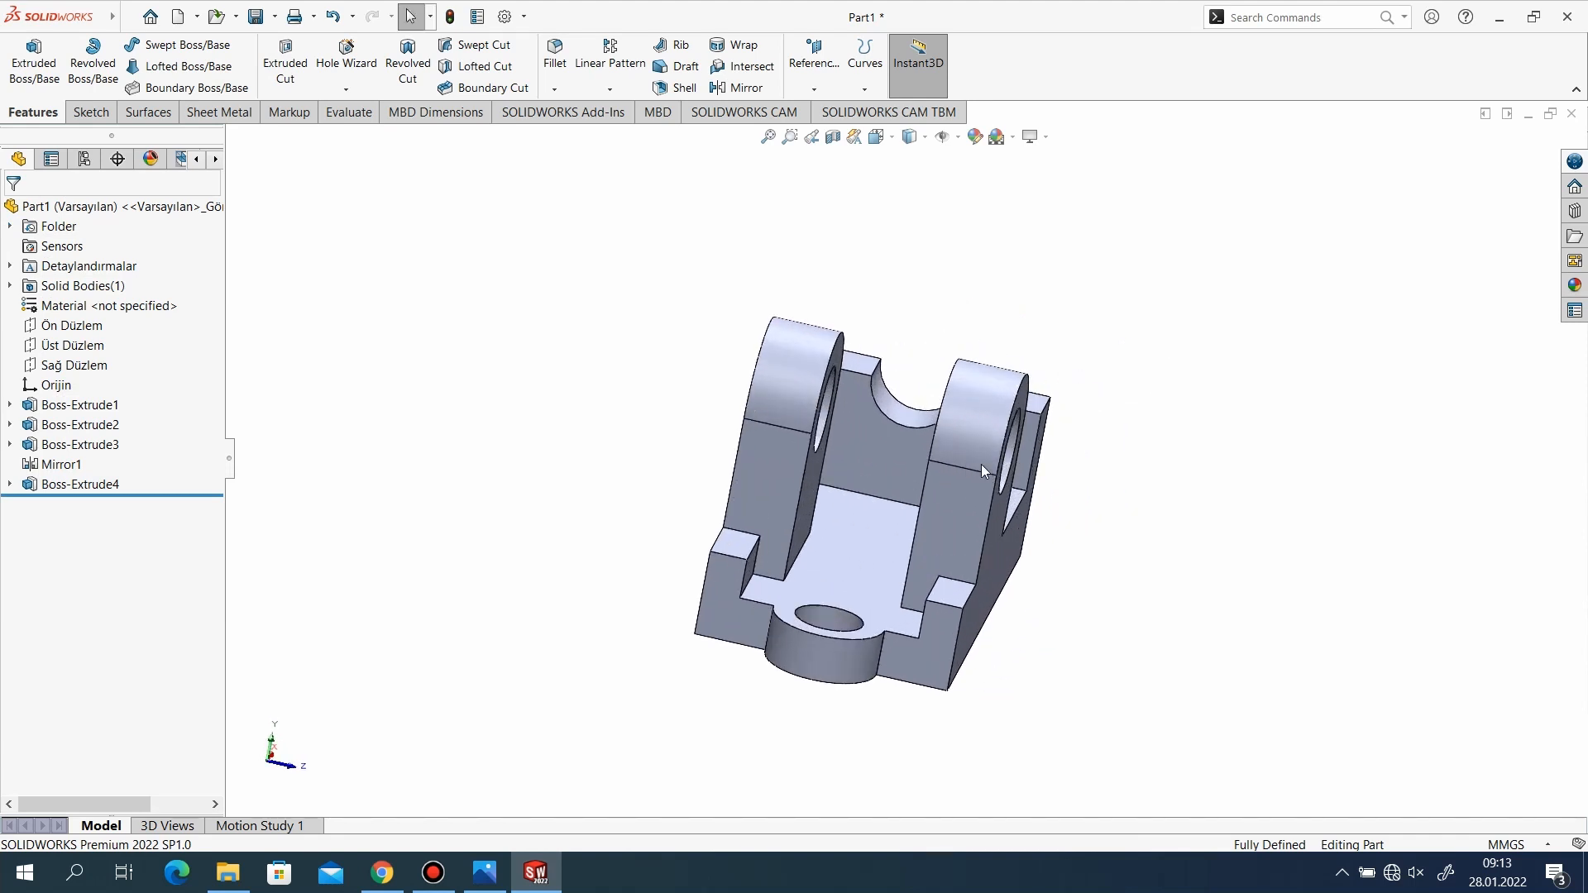
{"action": "left_click", "coordinate": [92, 112]}
{"action": "left_click", "coordinate": [32, 114]}
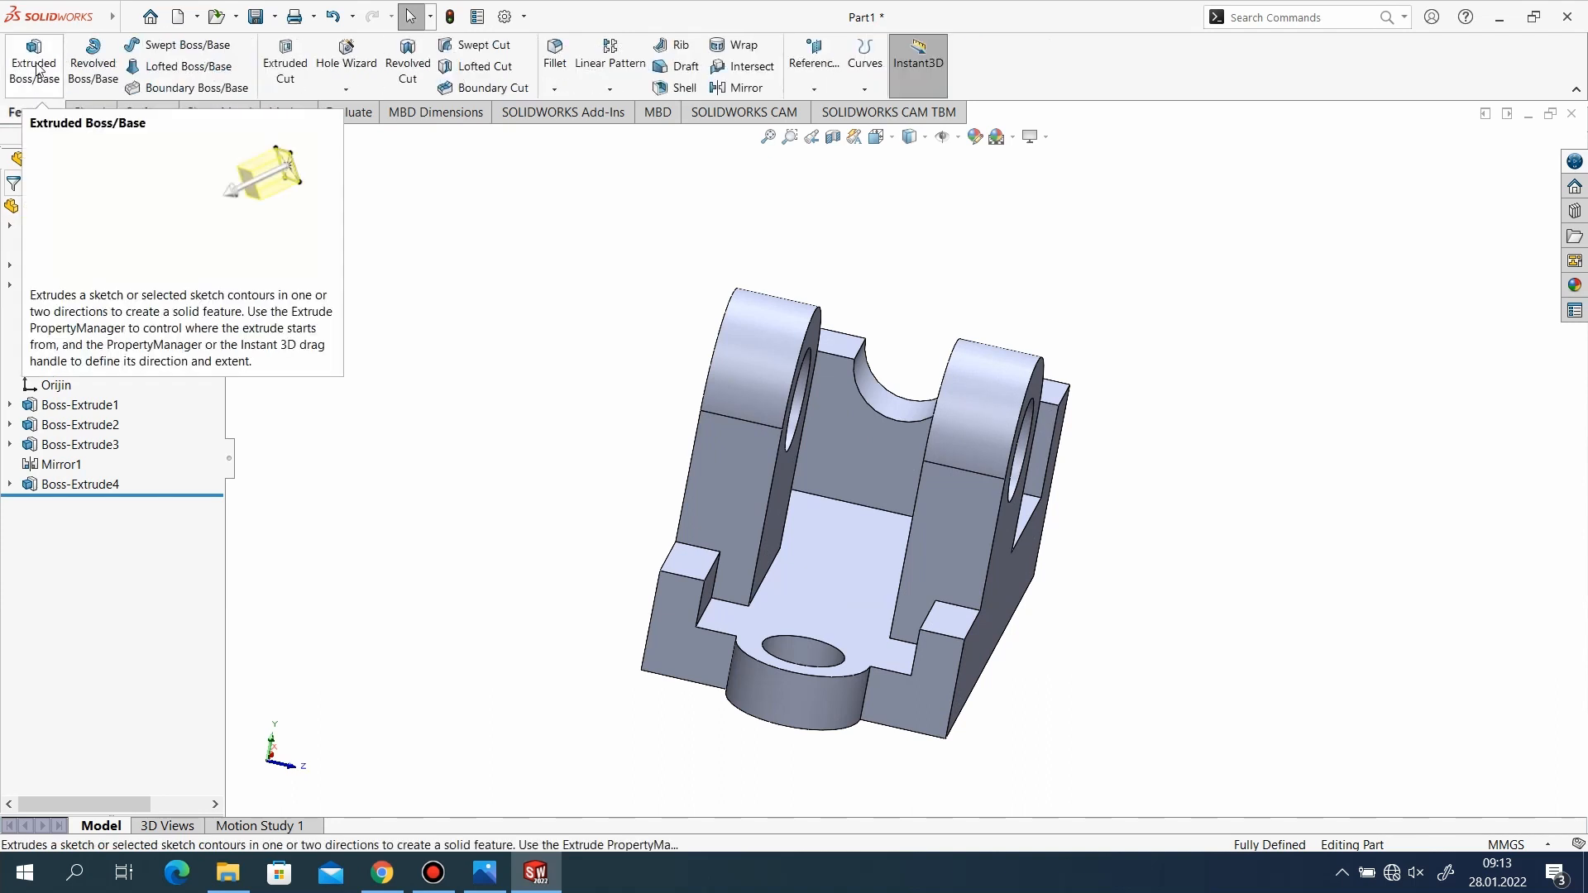
{"action": "left_click", "coordinate": [89, 112]}
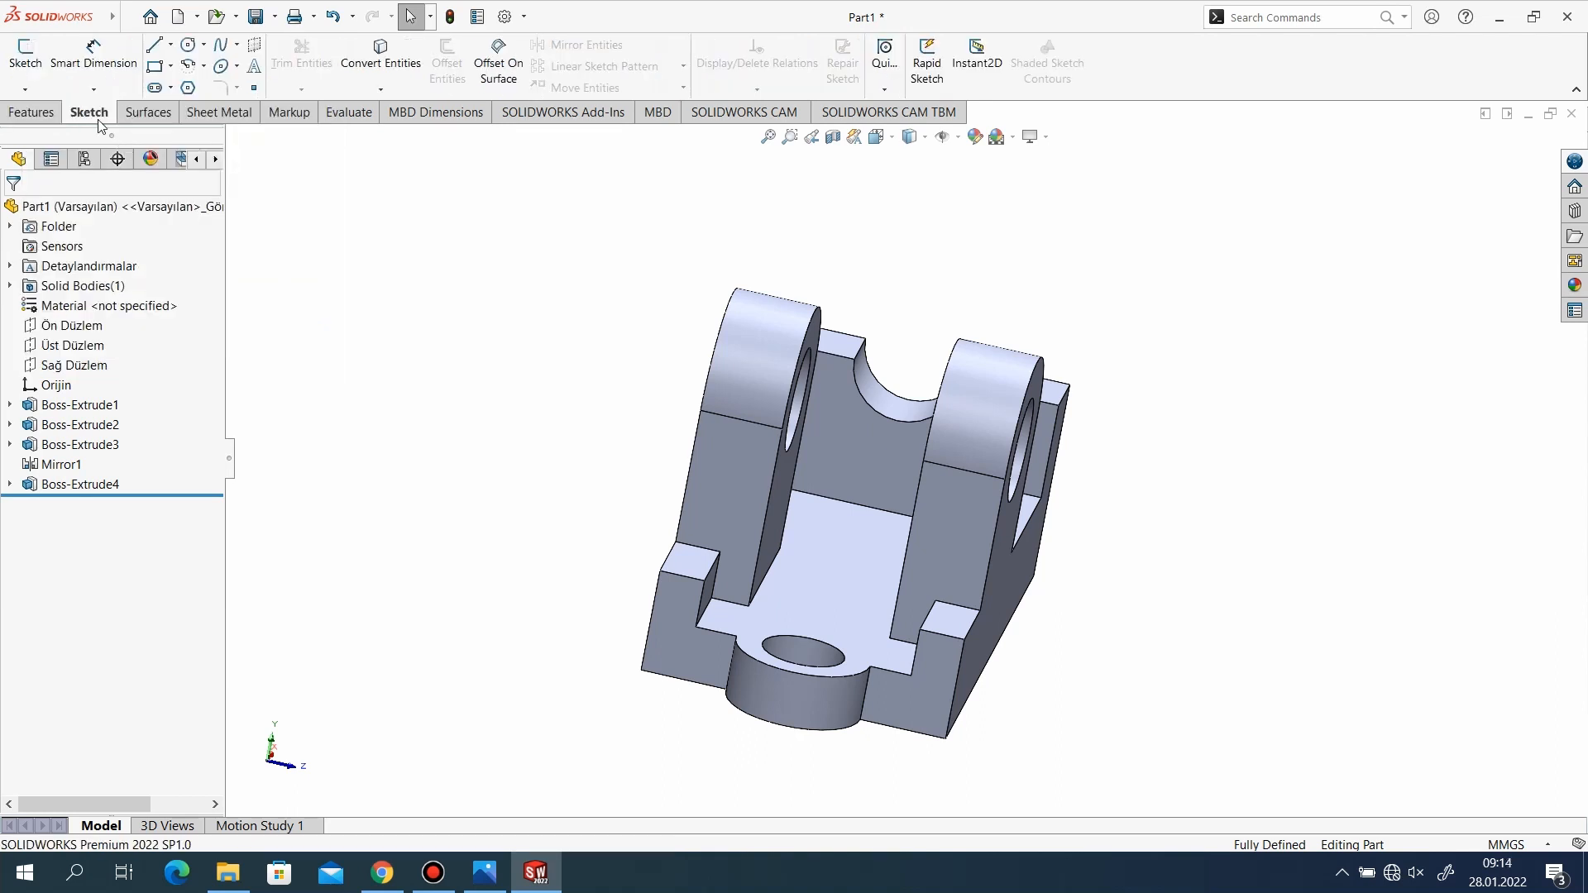
{"action": "left_click", "coordinate": [842, 464]}
{"action": "left_click", "coordinate": [32, 64]}
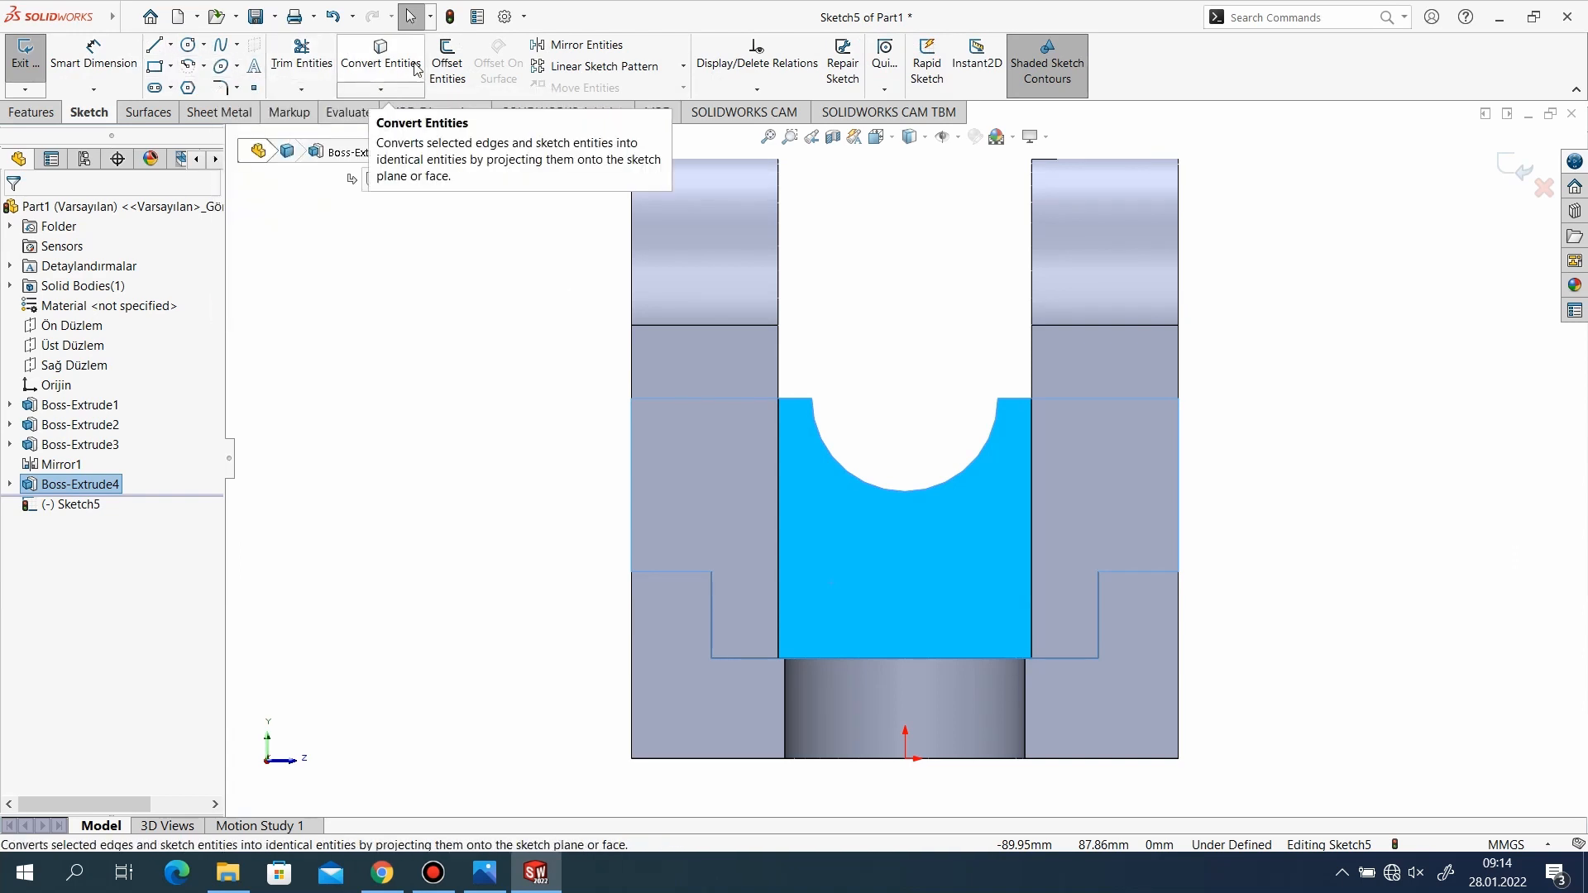
{"action": "left_click", "coordinate": [461, 78]}
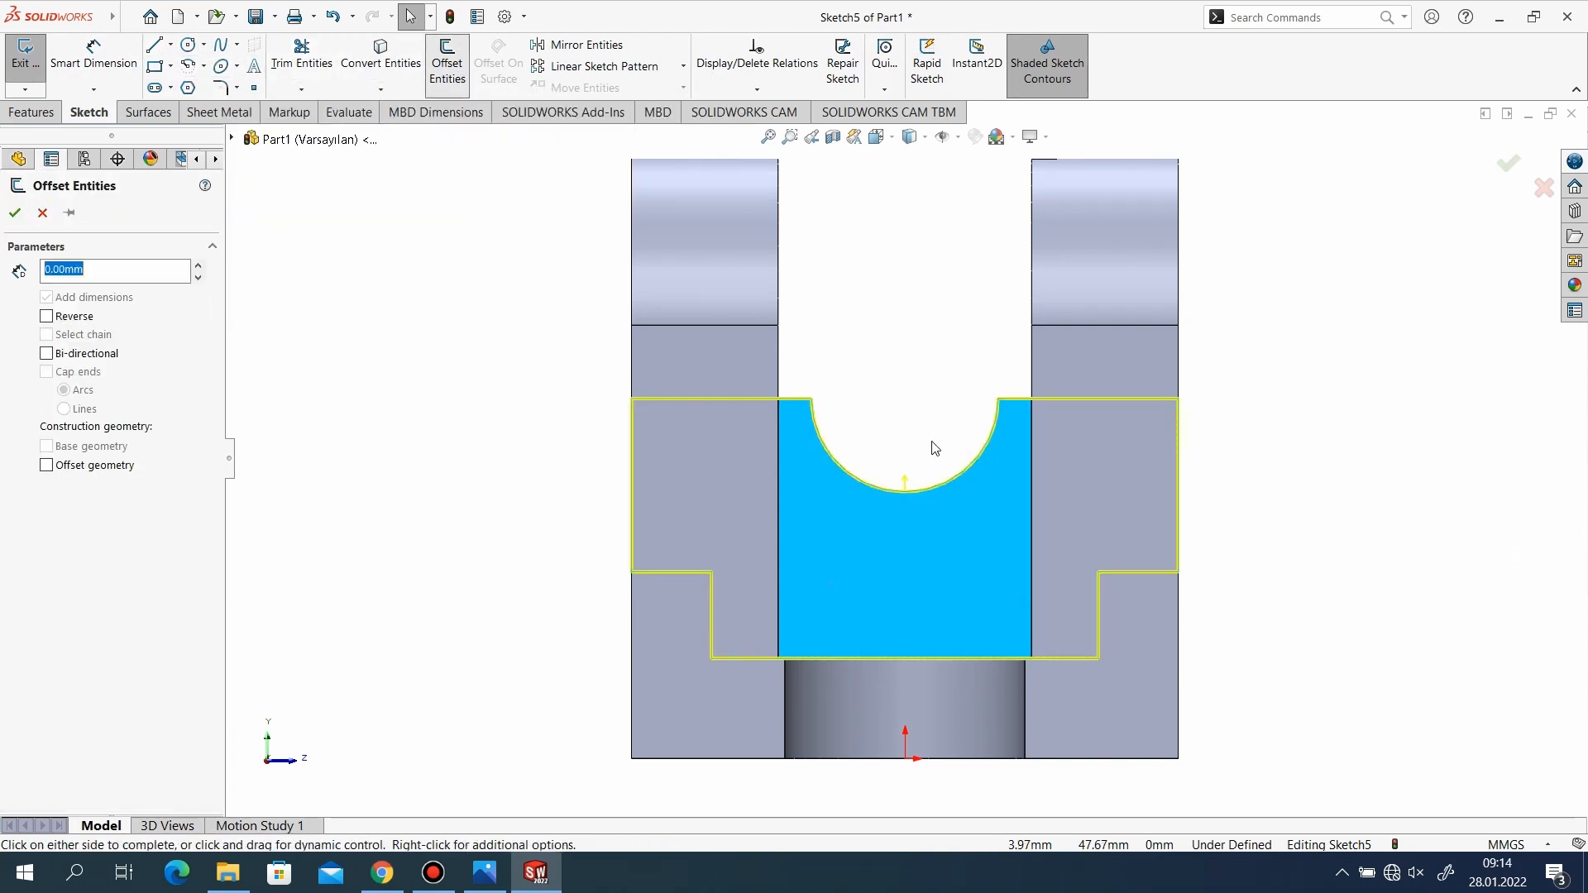
{"action": "left_click", "coordinate": [882, 349]}
{"action": "key", "text": "ctrl+z"}
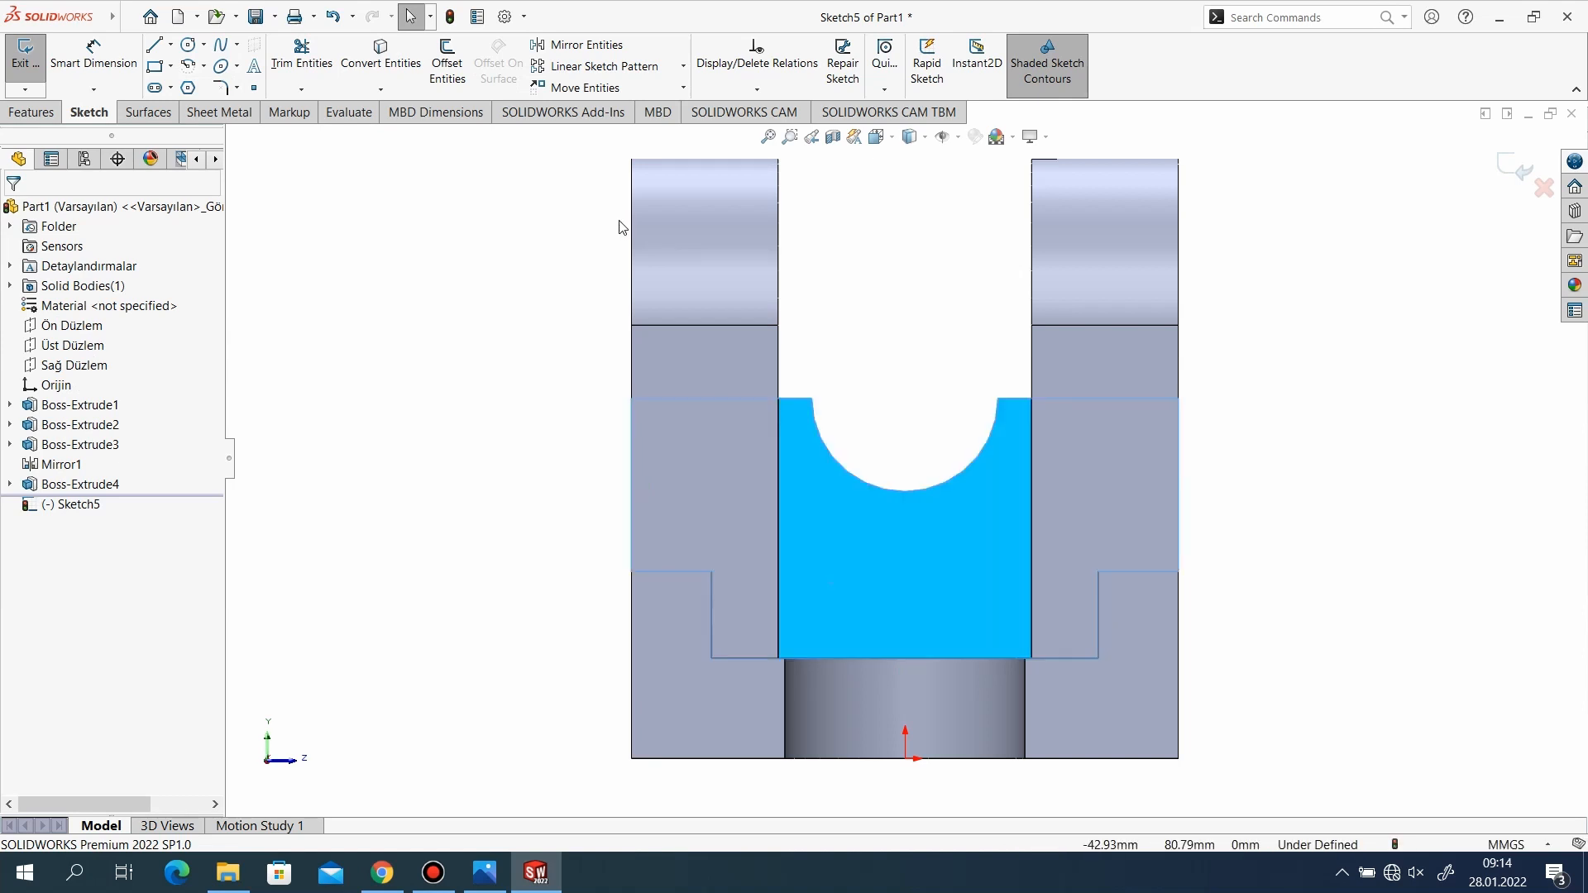
{"action": "left_click", "coordinate": [377, 60]}
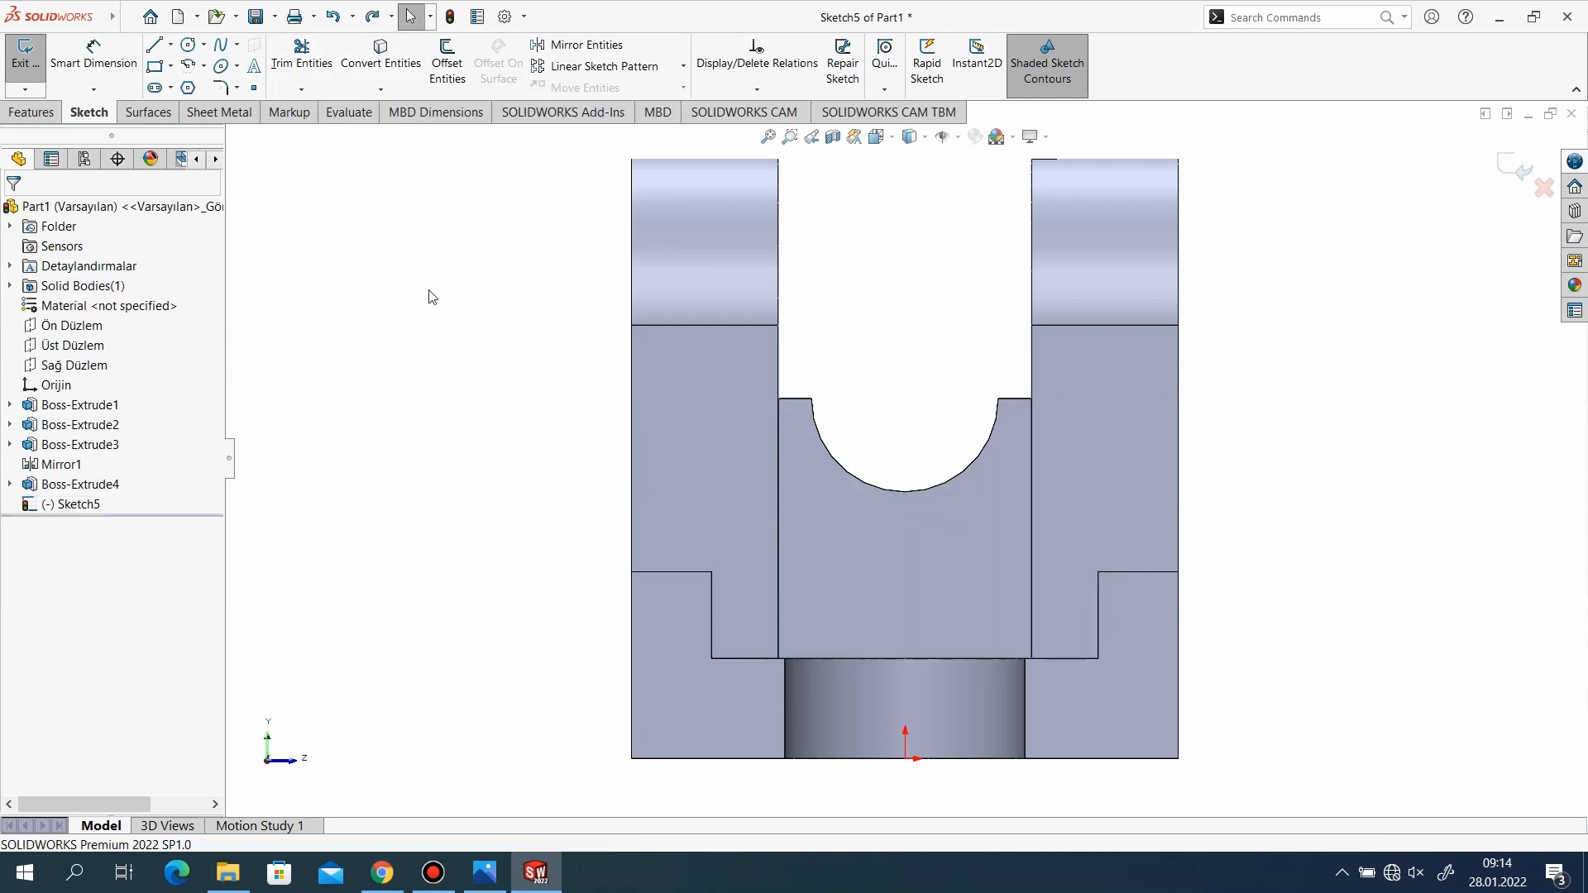
Offset the notch's arc edge by 0 mm to bring it into the sketch.
{"action": "left_click", "coordinate": [453, 70]}
{"action": "left_click", "coordinate": [878, 488]}
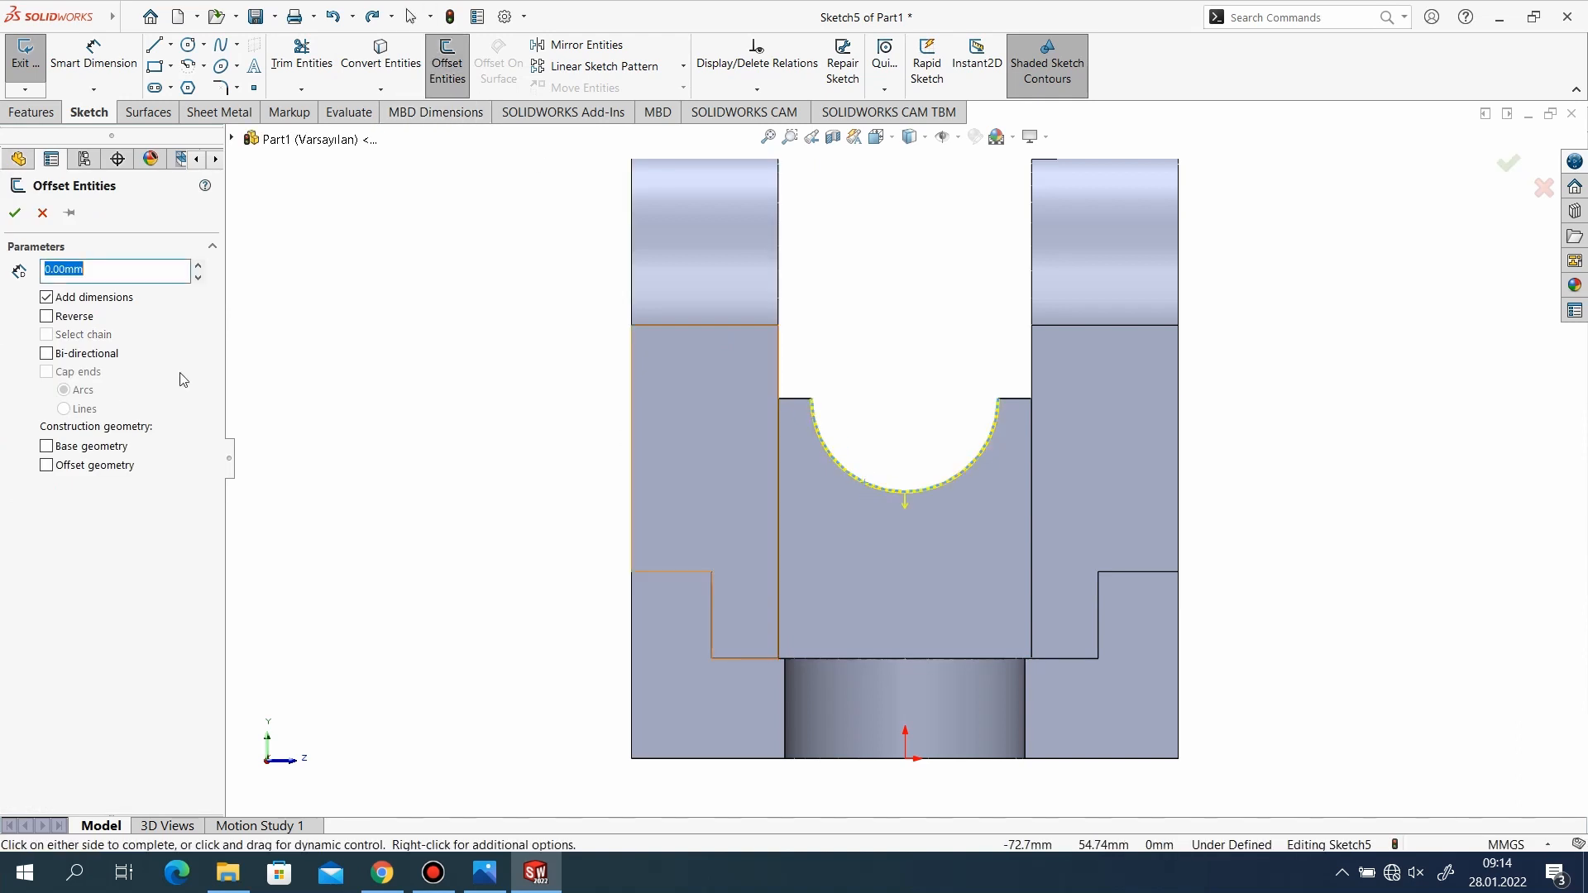
{"action": "left_click", "coordinate": [15, 213]}
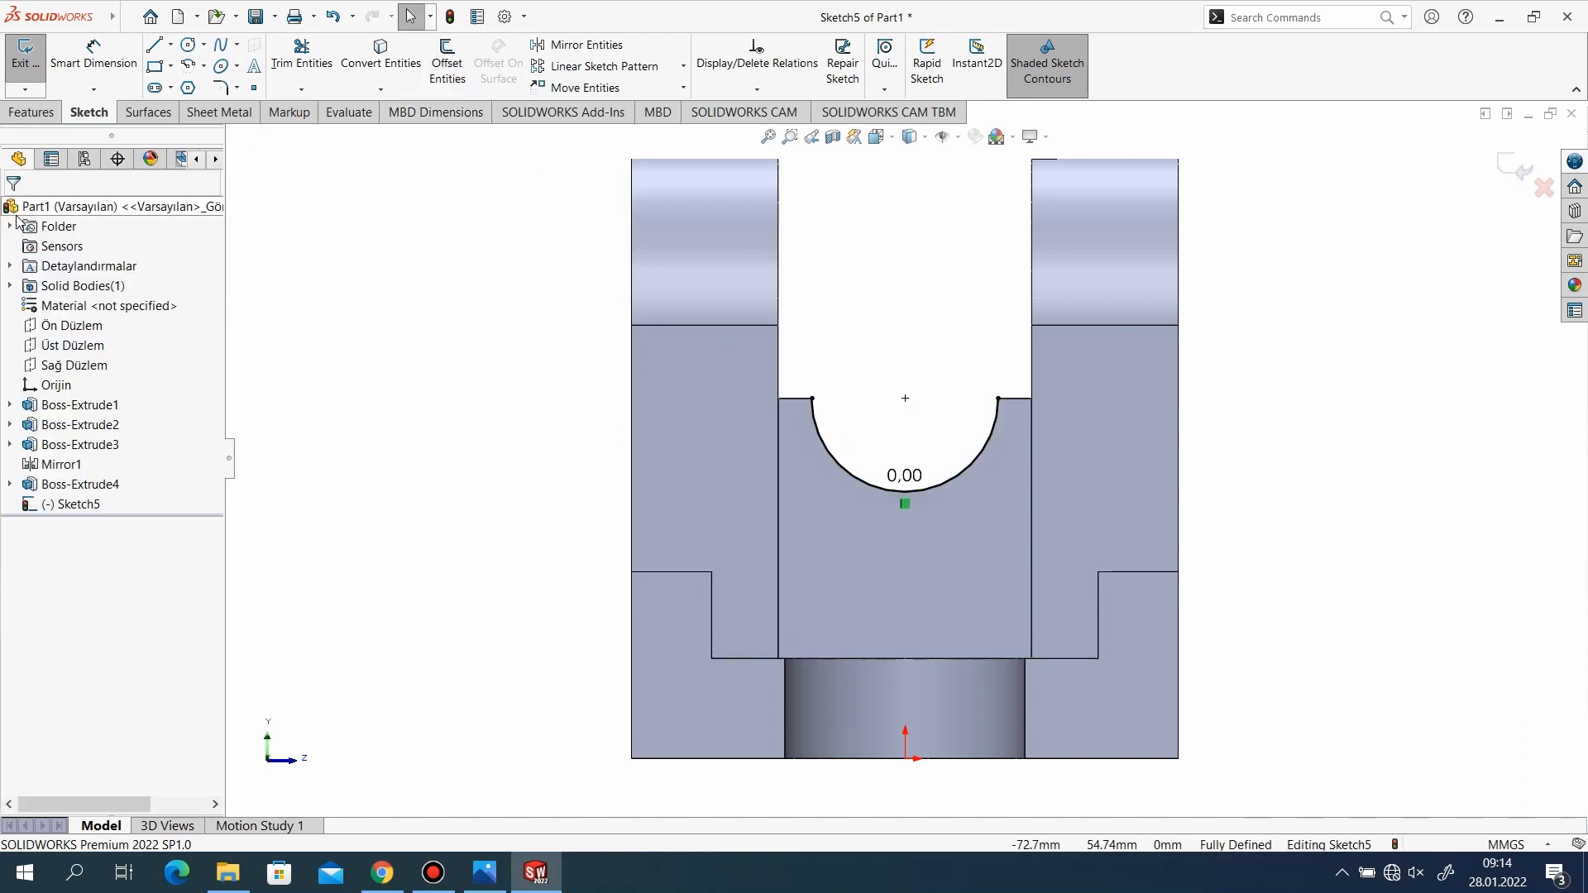
Check the outer notch radius in the reference drawing and offset the sketched notch arc 8 mm outward.
{"action": "left_click", "coordinate": [484, 873]}
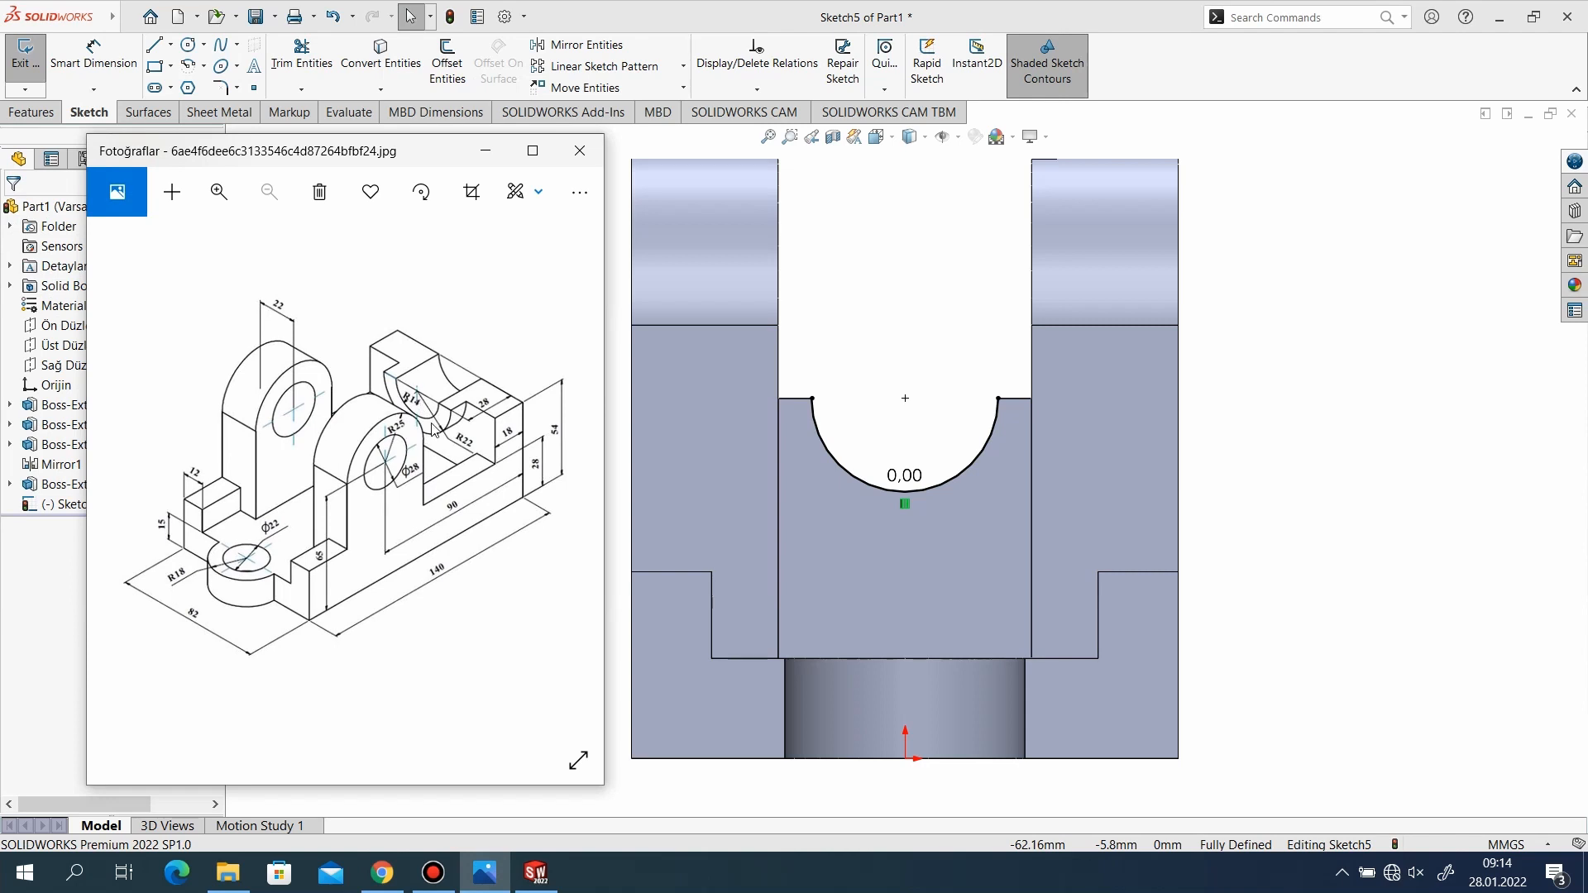
{"action": "left_click", "coordinate": [485, 157]}
{"action": "left_click", "coordinate": [447, 62]}
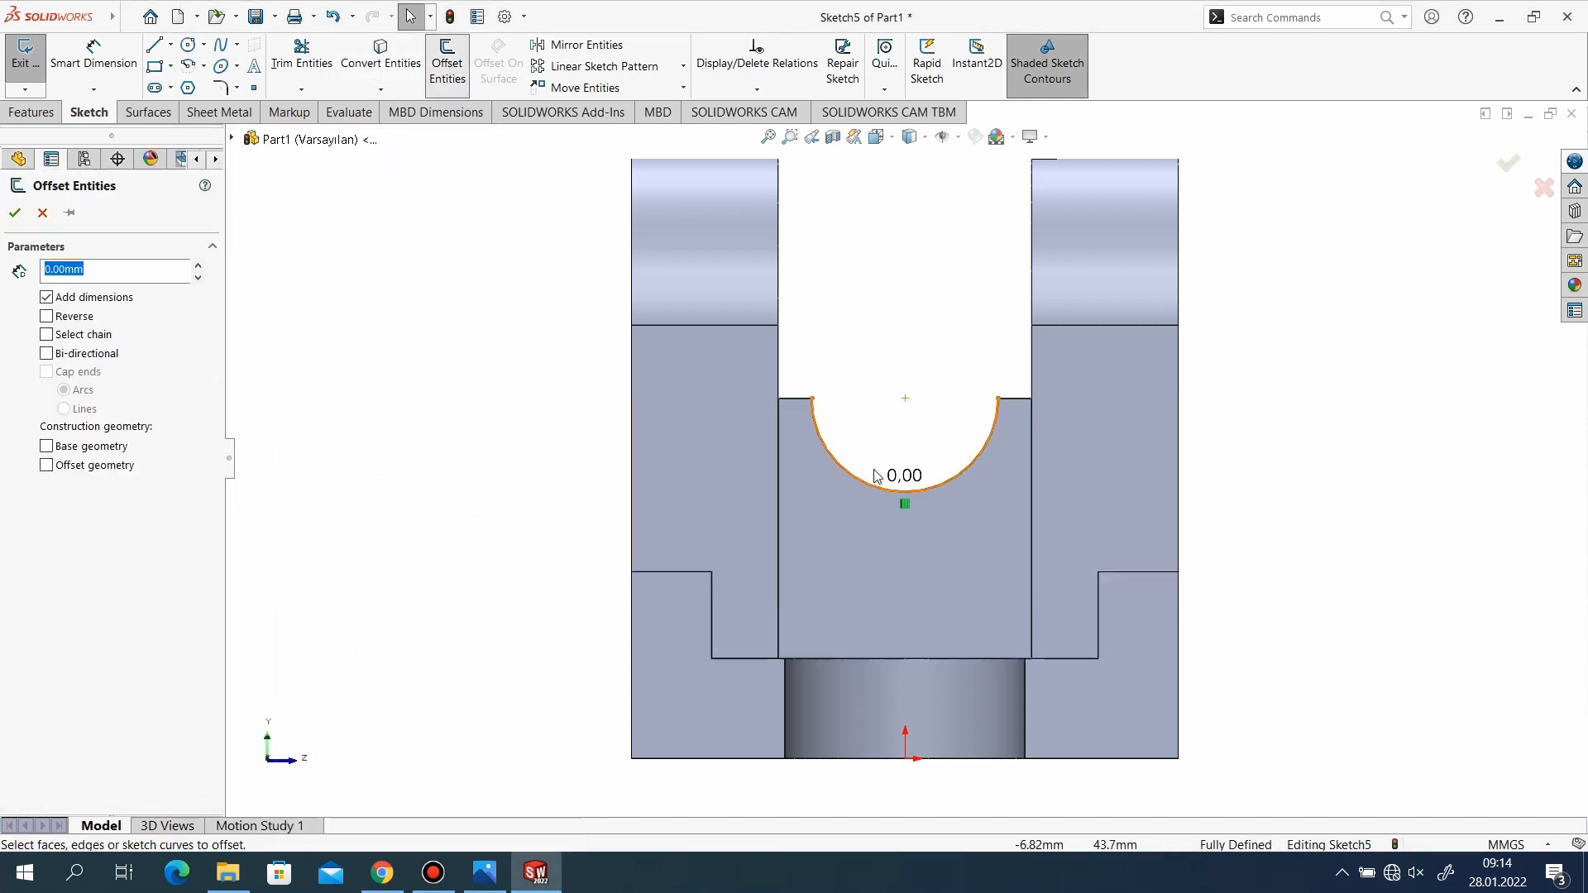
{"action": "left_click", "coordinate": [952, 483]}
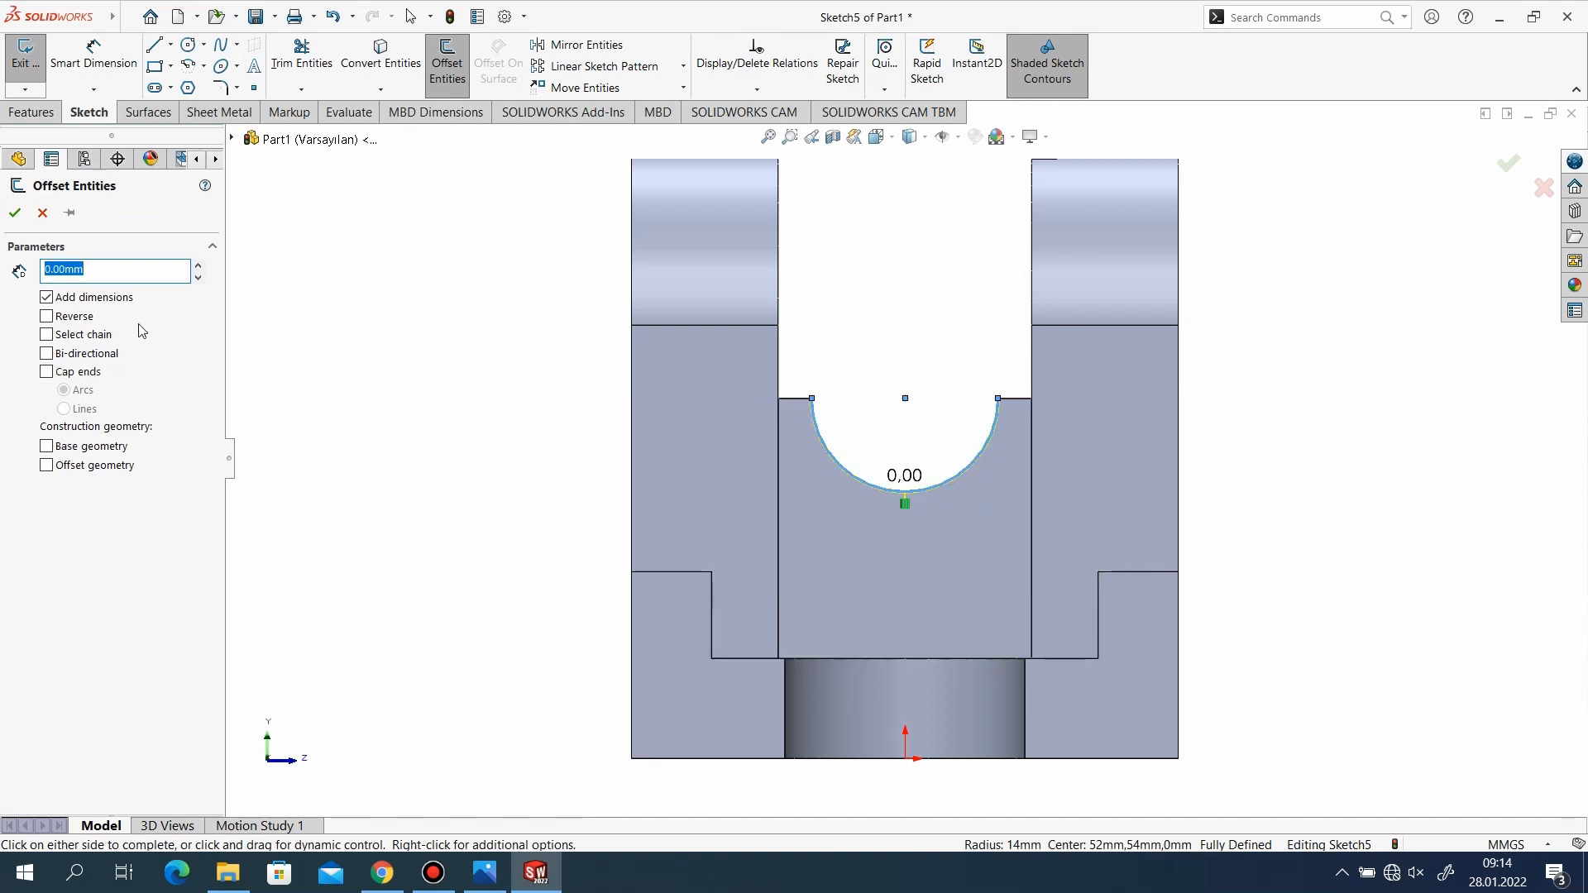
{"action": "type", "text": "8"}
{"action": "key", "text": "Return"}
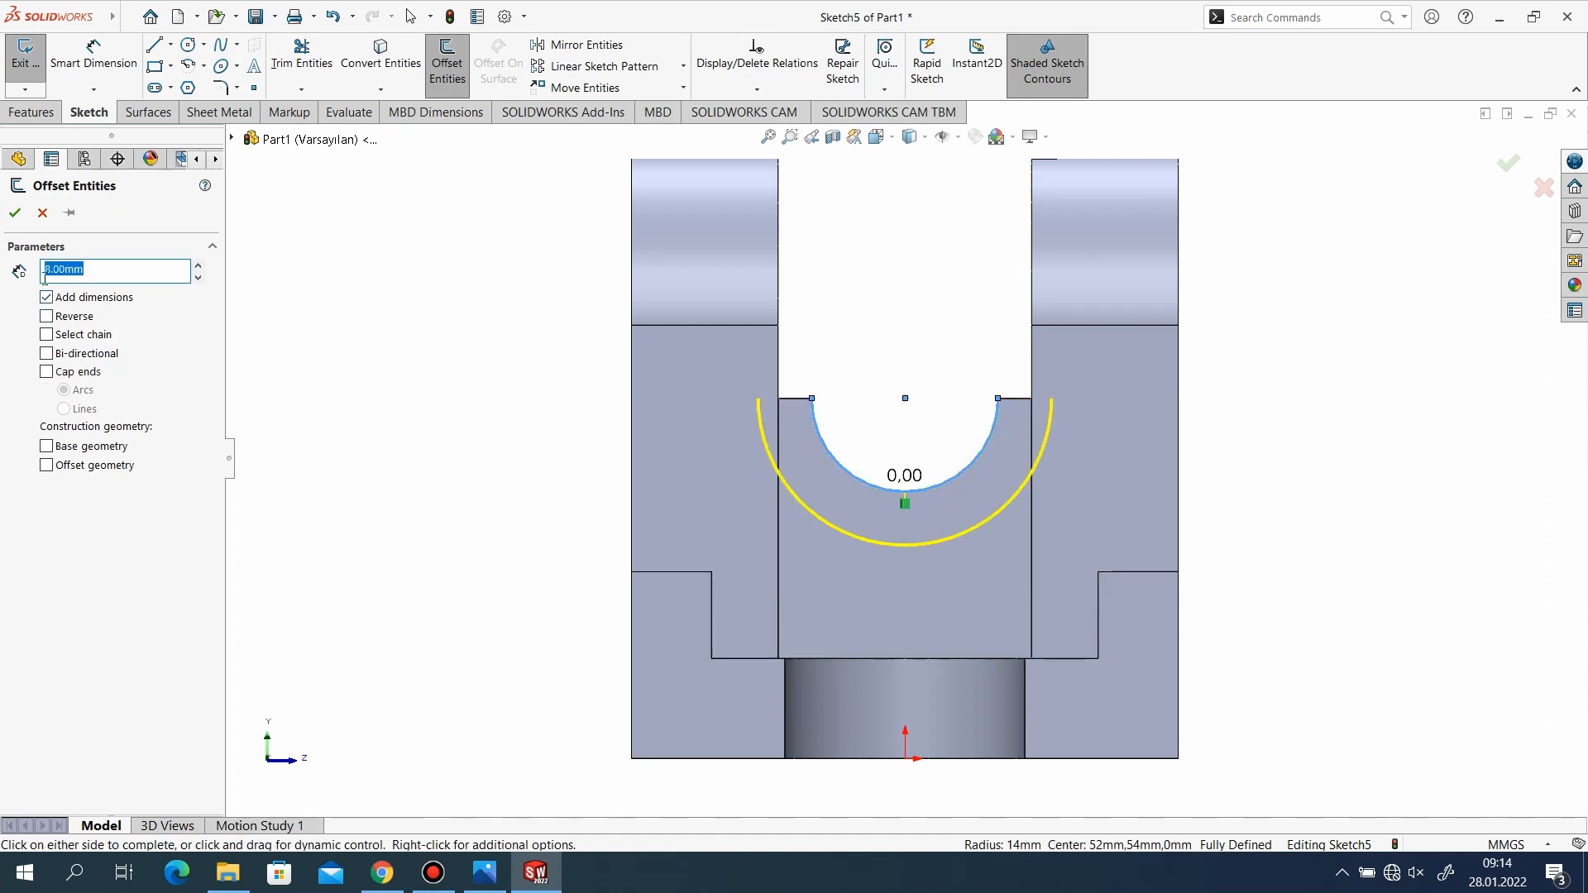
{"action": "left_click", "coordinate": [14, 211]}
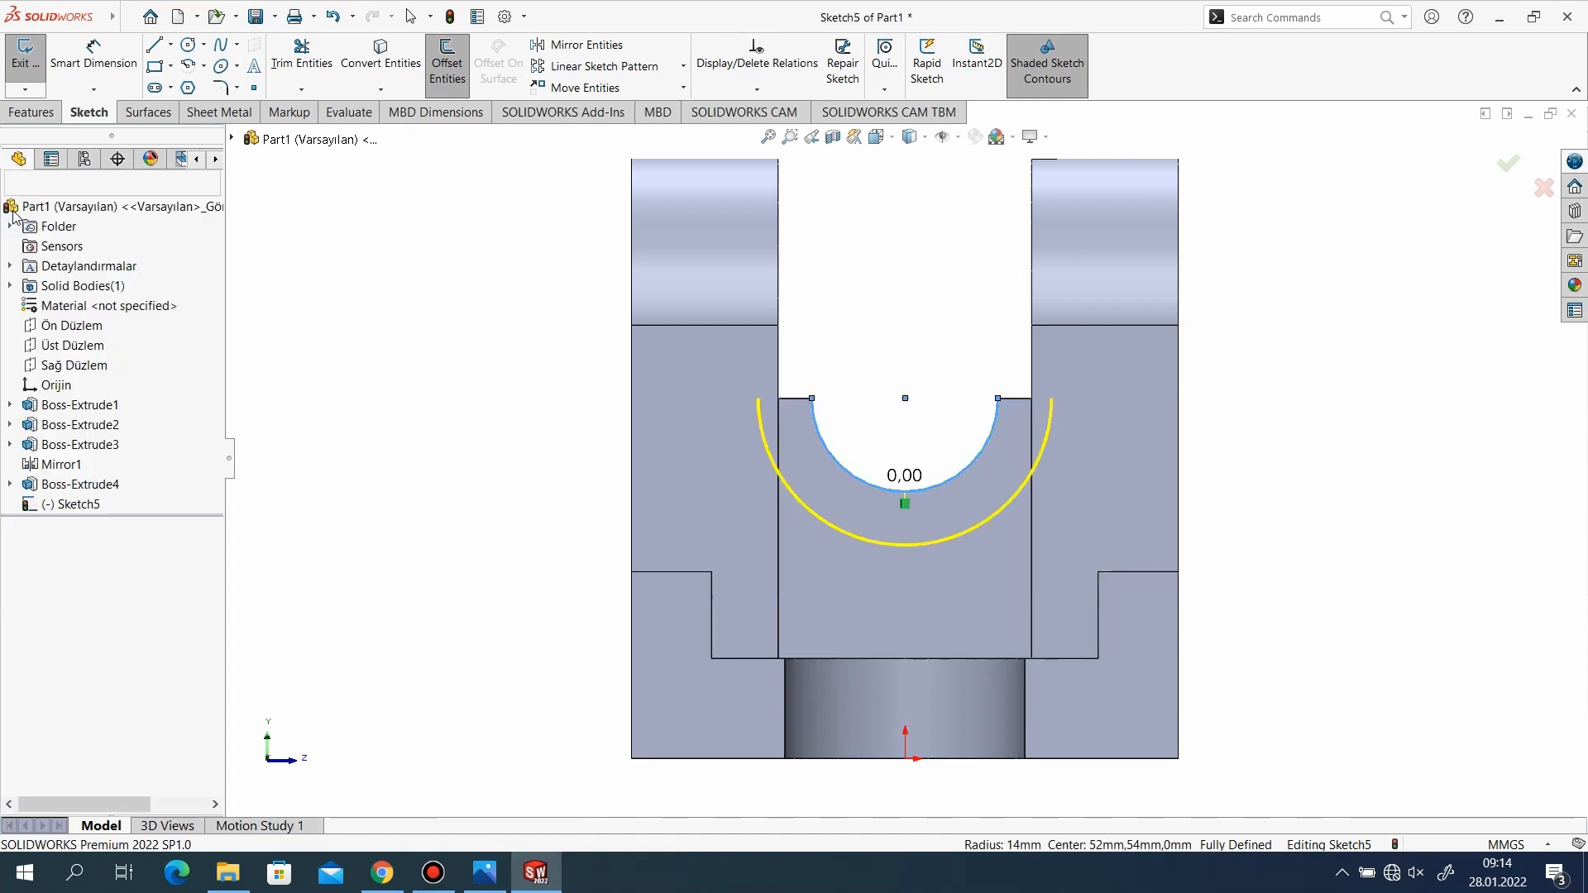
Close the half-ring profile with a horizontal line joining the two arcs' endpoints on each side, and exit the sketch.
{"action": "left_click", "coordinate": [153, 46]}
{"action": "left_click", "coordinate": [811, 398]}
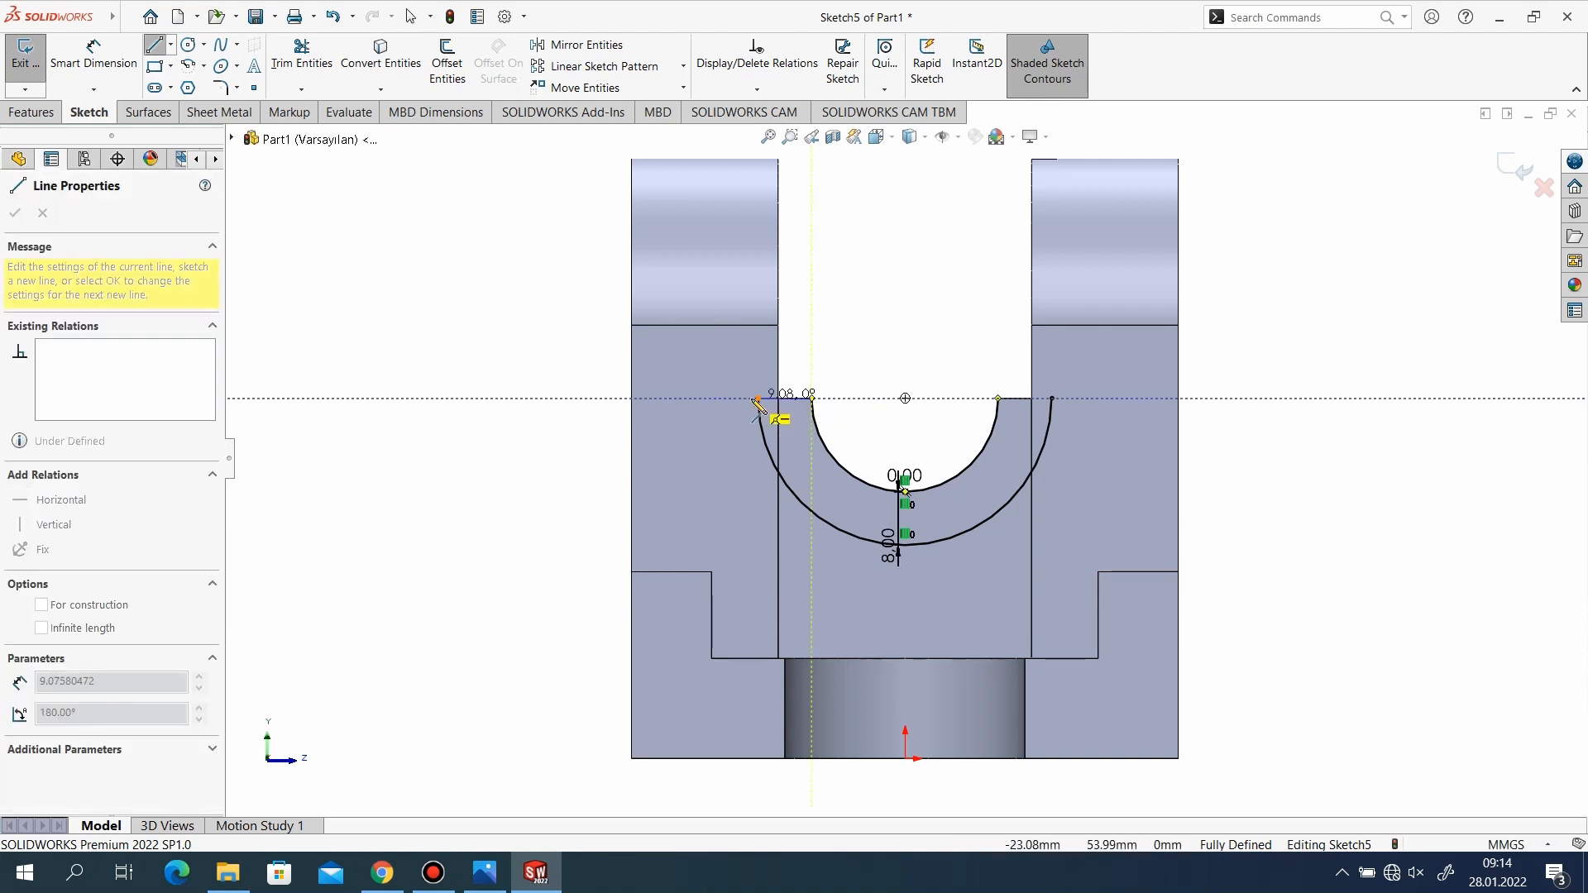
{"action": "double_click", "coordinate": [758, 398]}
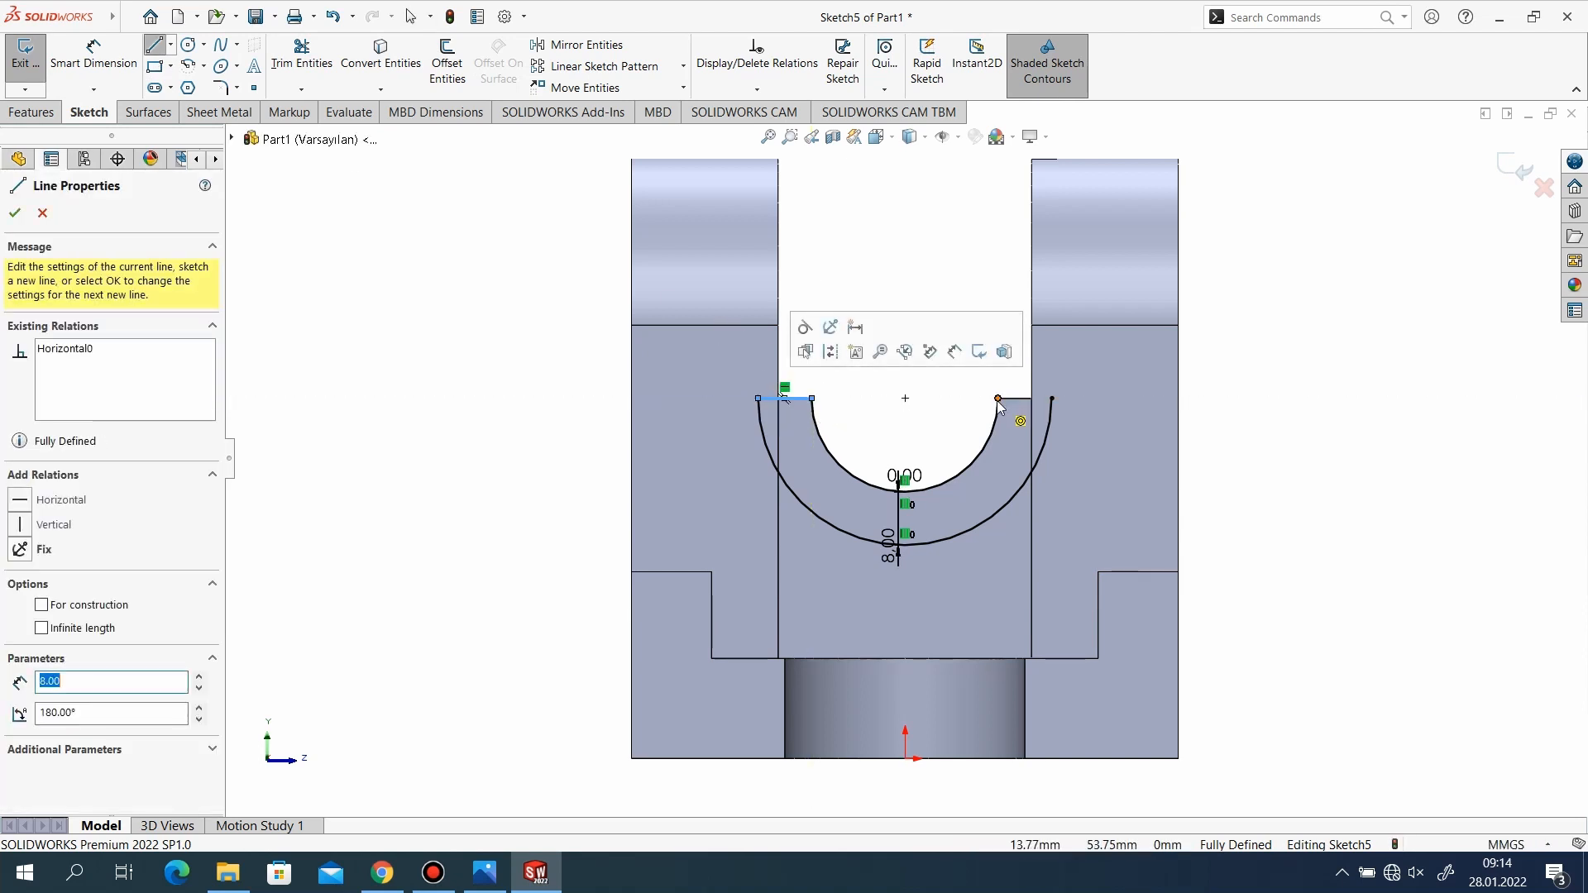
{"action": "left_click", "coordinate": [998, 398]}
{"action": "double_click", "coordinate": [1051, 399]}
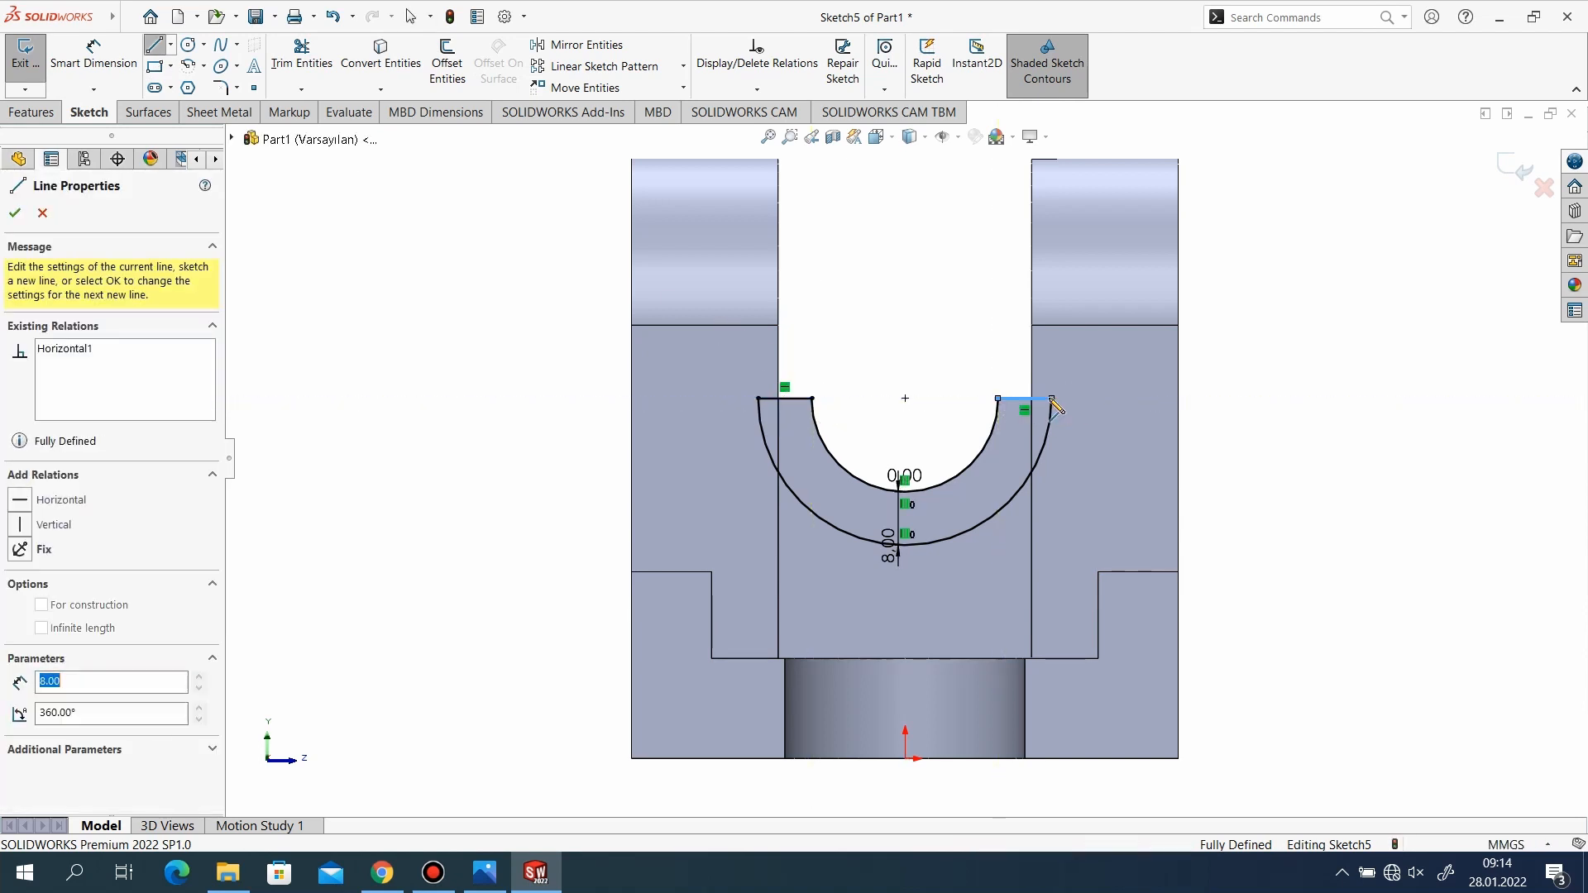
{"action": "left_click", "coordinate": [15, 214]}
{"action": "scroll", "coordinate": [612, 381], "scroll_direction": "down", "scroll_amount": 2}
{"action": "scroll", "coordinate": [1077, 574], "scroll_direction": "up", "scroll_amount": 4}
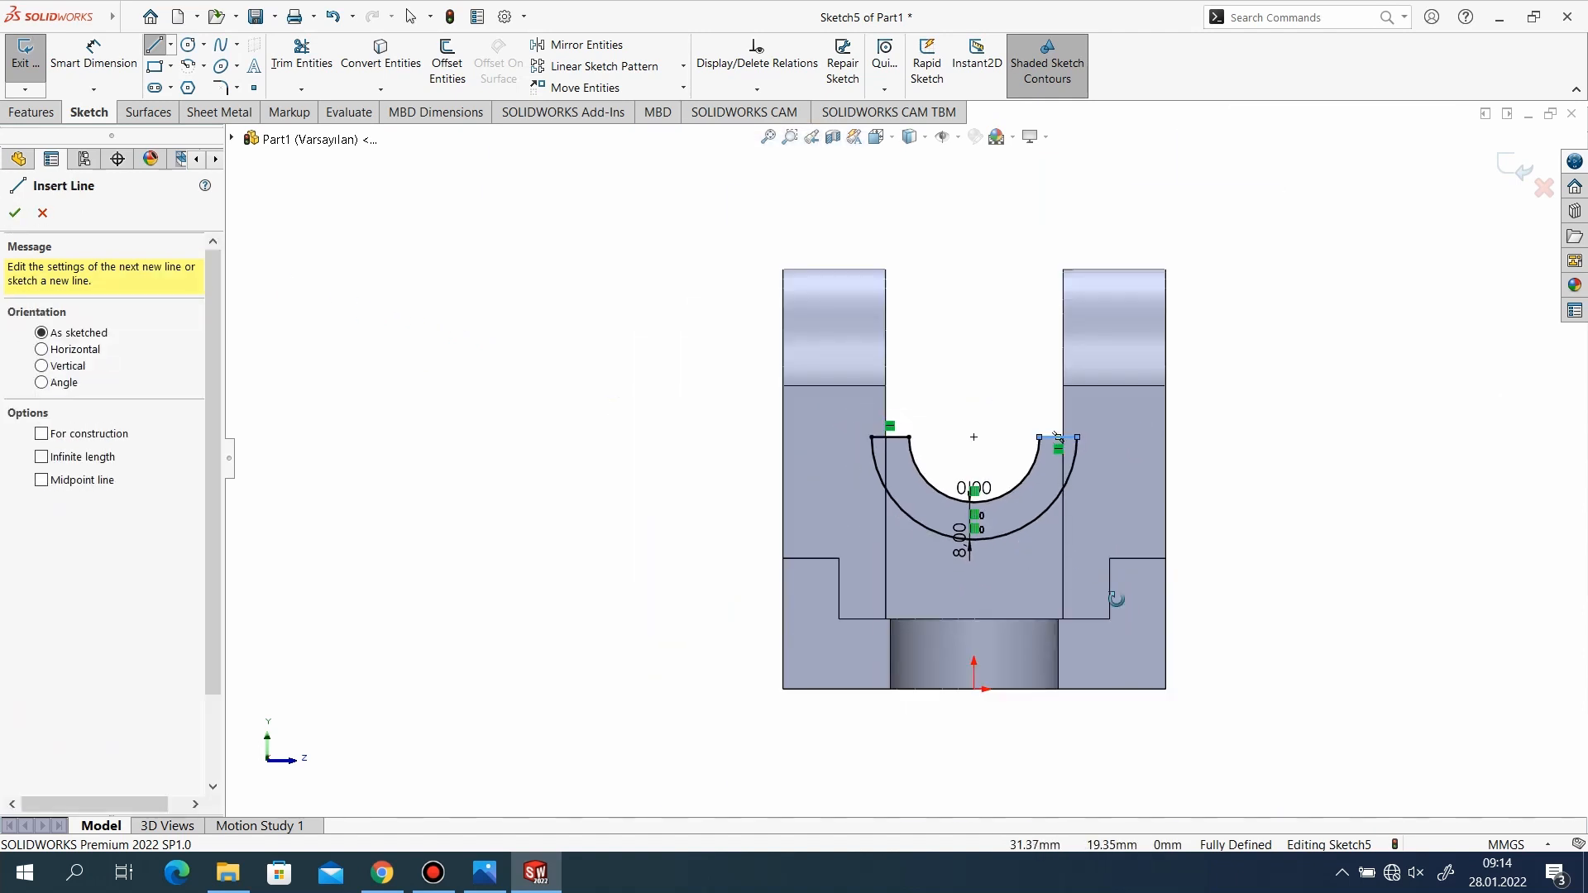
{"action": "middle_click_drag", "start_coordinate": [1115, 599], "coordinate": [1258, 745]}
{"action": "left_click", "coordinate": [1293, 739]}
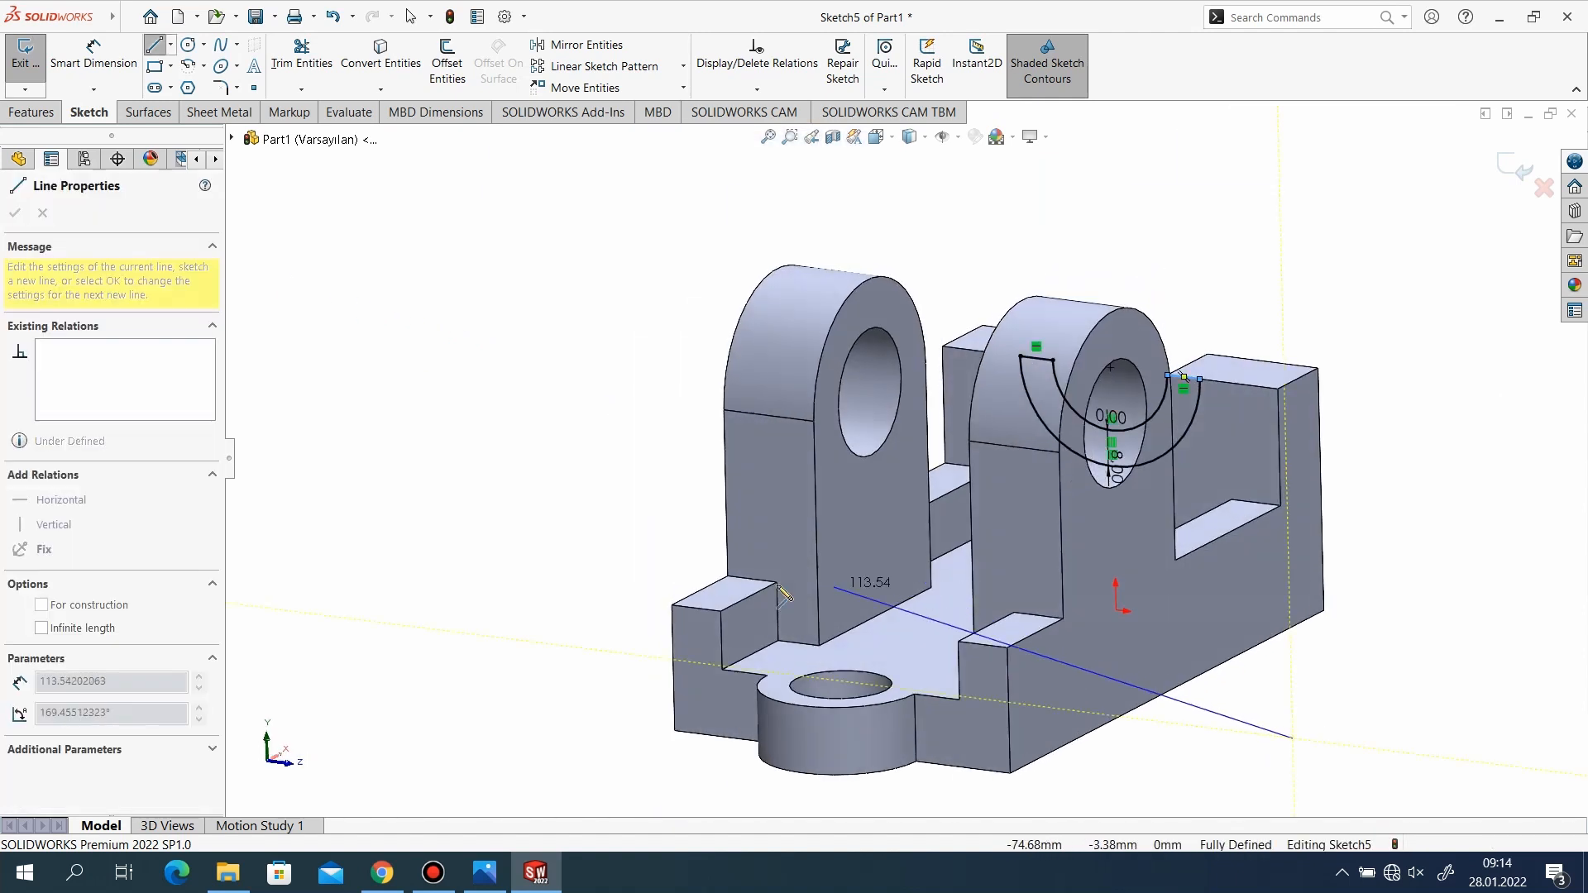
{"action": "key", "text": "Escape"}
{"action": "key", "text": "Escape"}
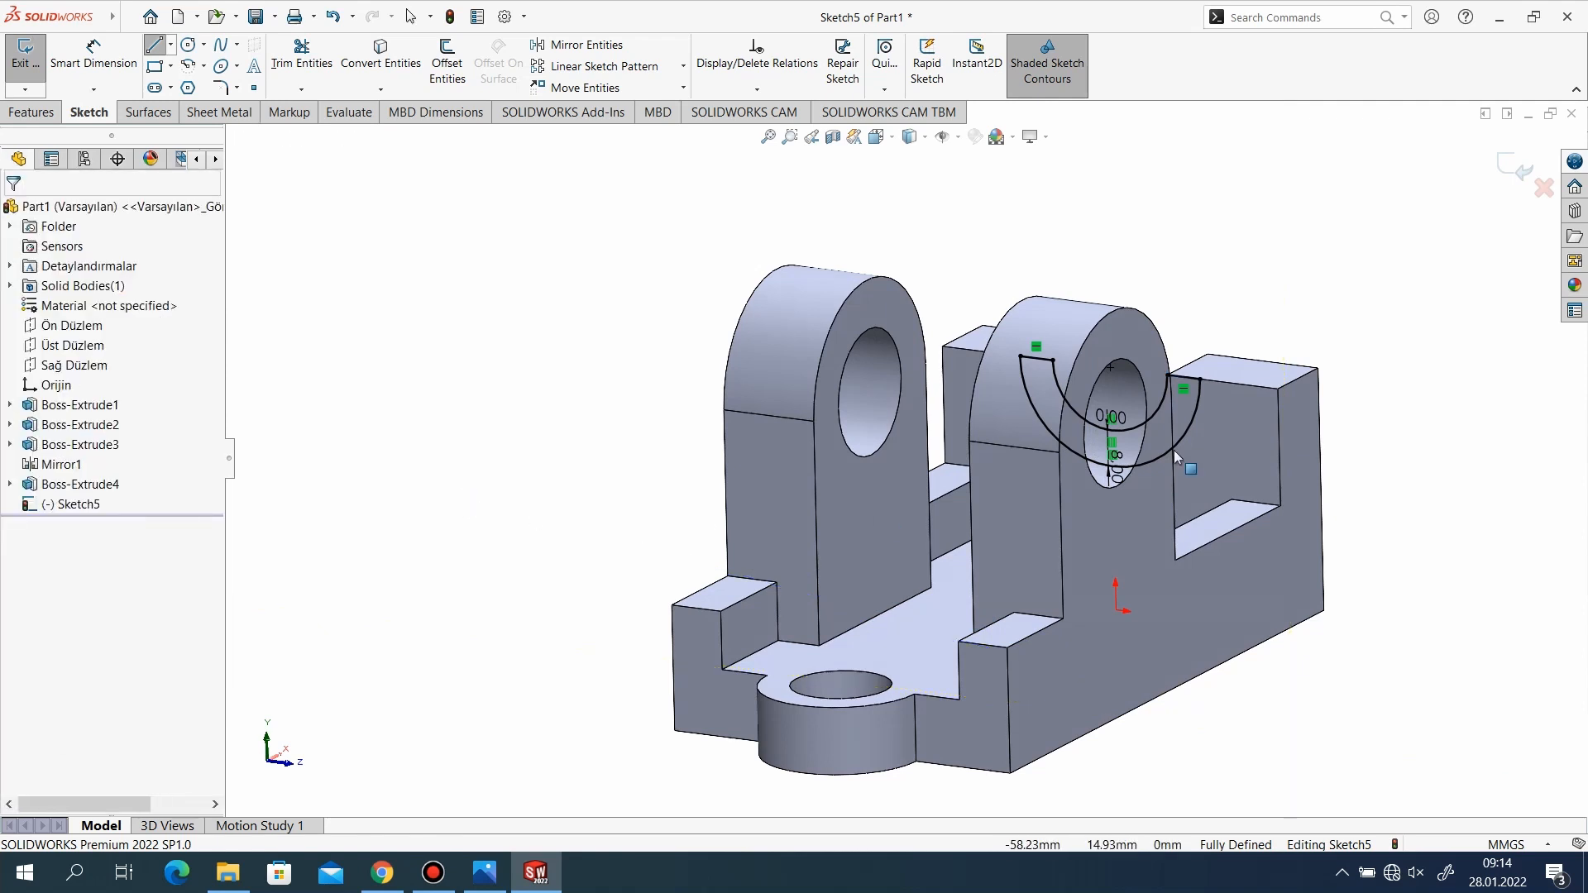
{"action": "left_click", "coordinate": [1515, 171]}
Consult the reference drawing and extrude the half-ring sketch 10 mm from the end wall's inner face, merged with the body.
{"action": "scroll", "coordinate": [885, 454], "scroll_direction": "up", "scroll_amount": 1}
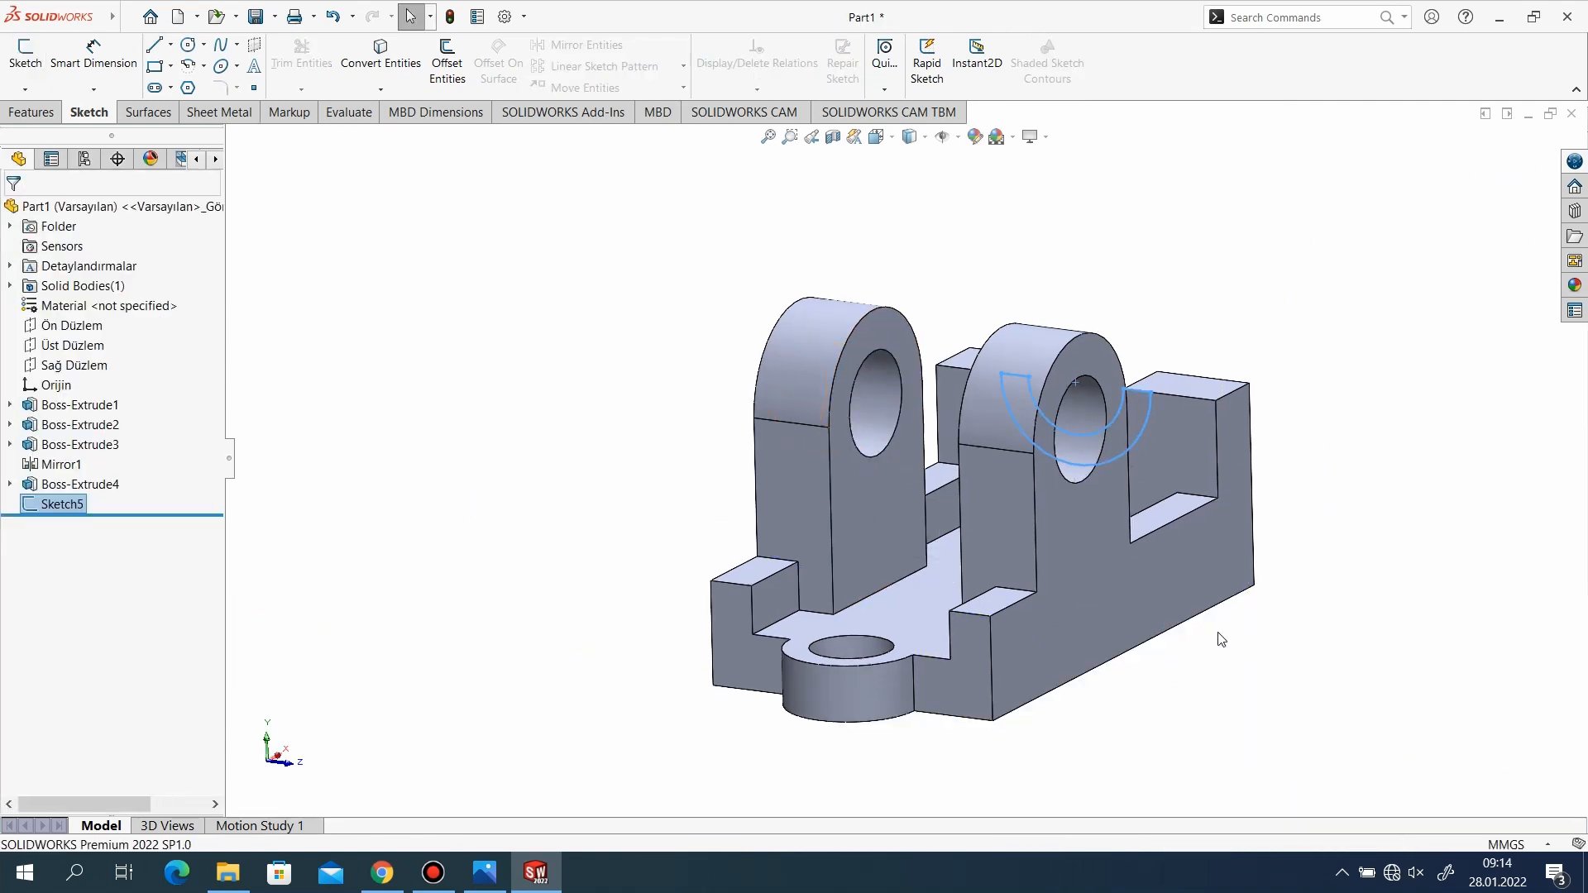
{"action": "middle_click_drag", "start_coordinate": [1219, 637], "coordinate": [1152, 684]}
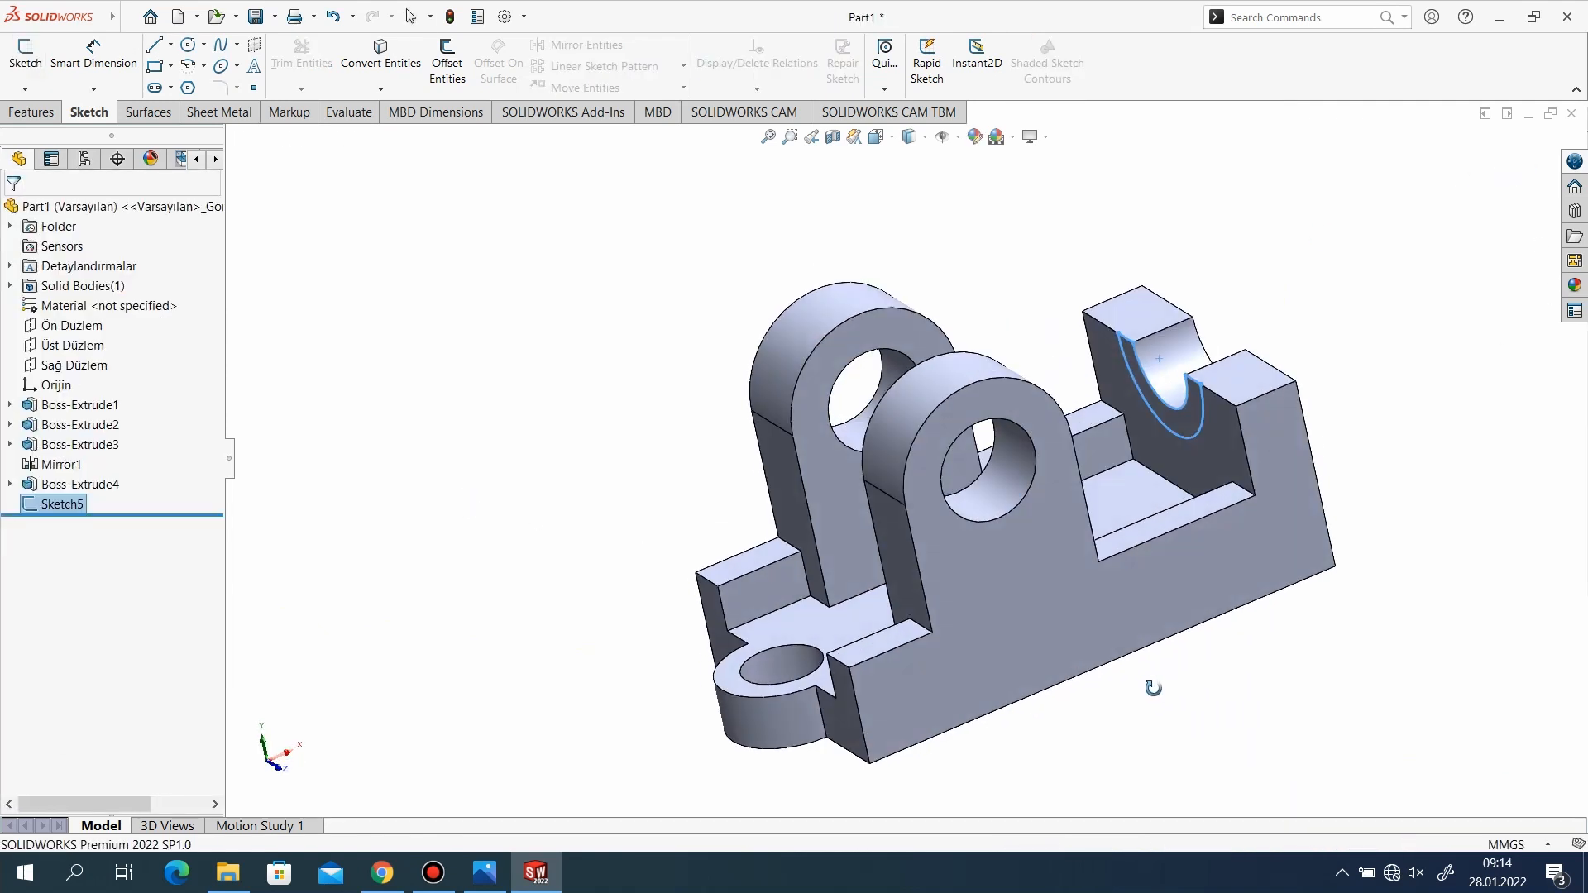
{"action": "left_click", "coordinate": [484, 872]}
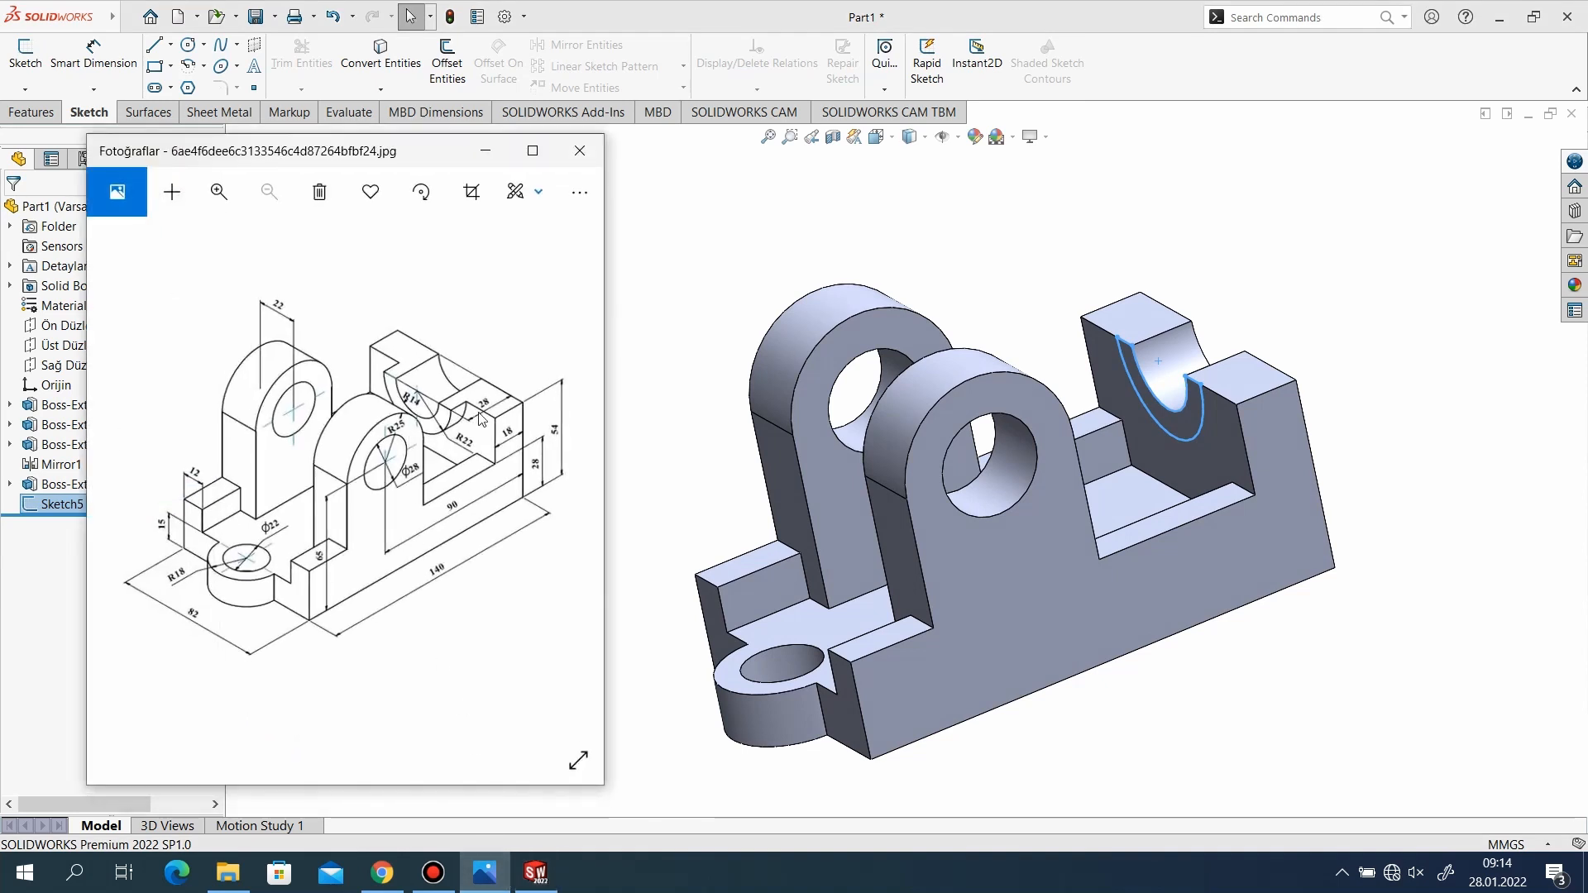
{"action": "left_click", "coordinate": [485, 150]}
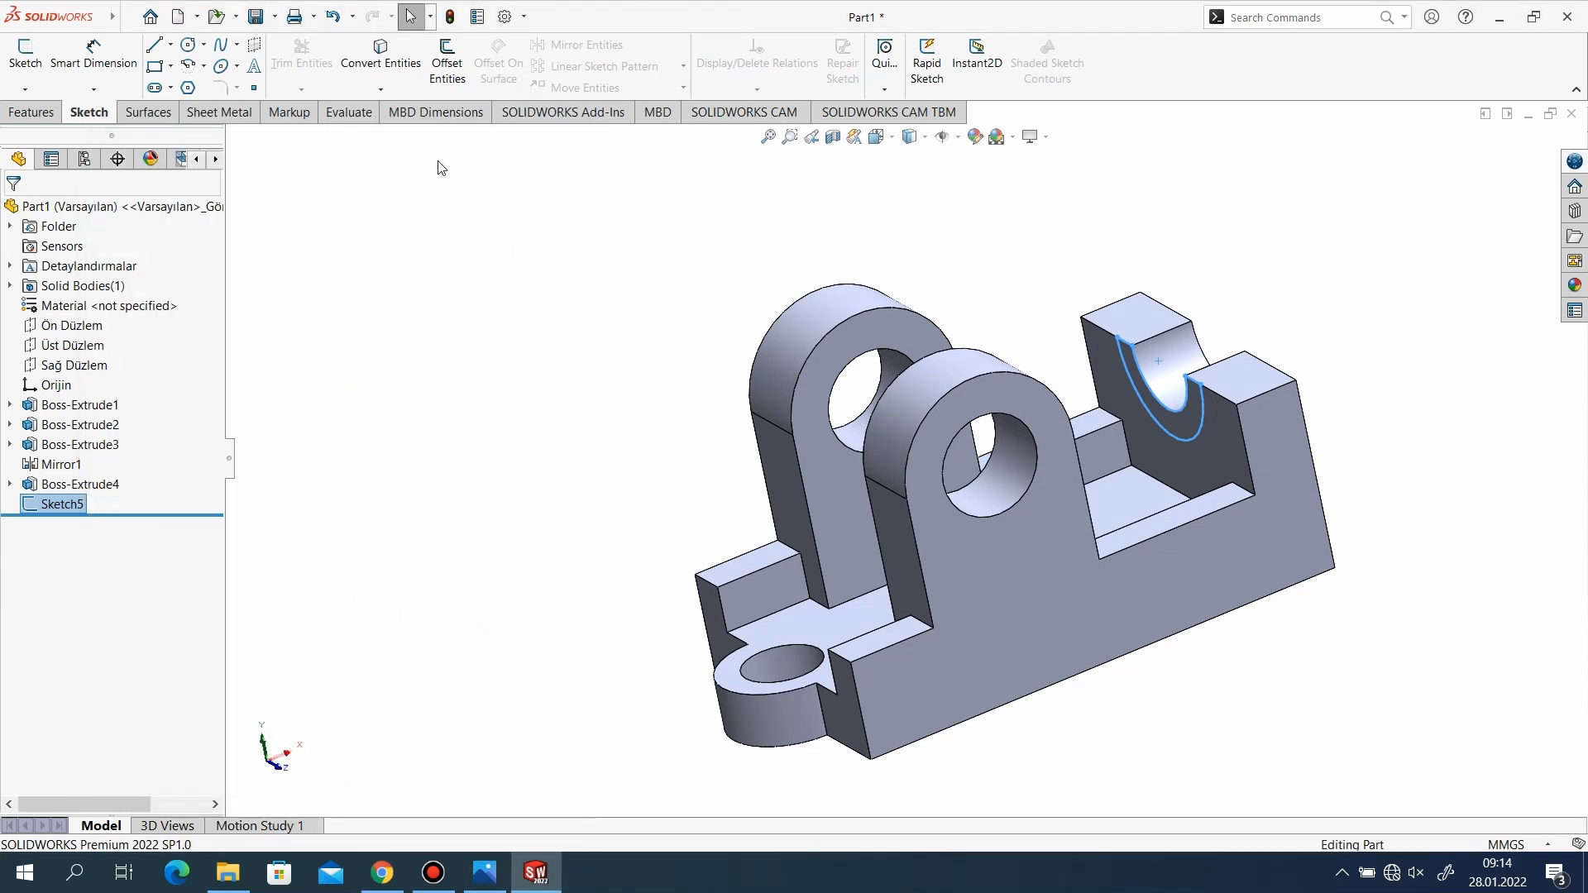
{"action": "left_click", "coordinate": [32, 111]}
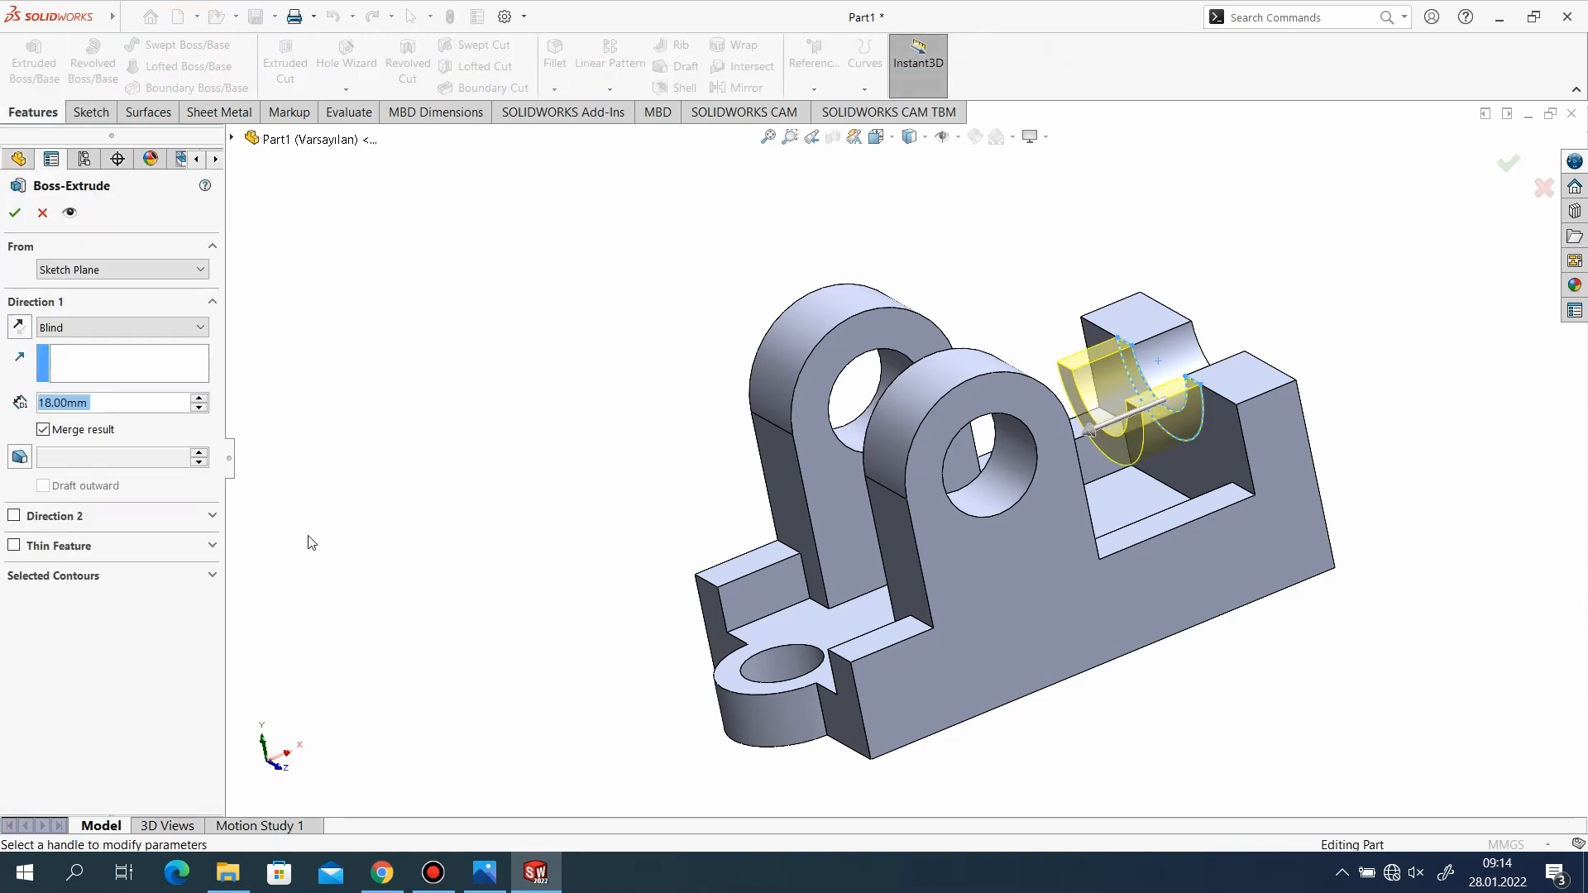
{"action": "scroll", "coordinate": [311, 543], "scroll_direction": "down", "scroll_amount": 8}
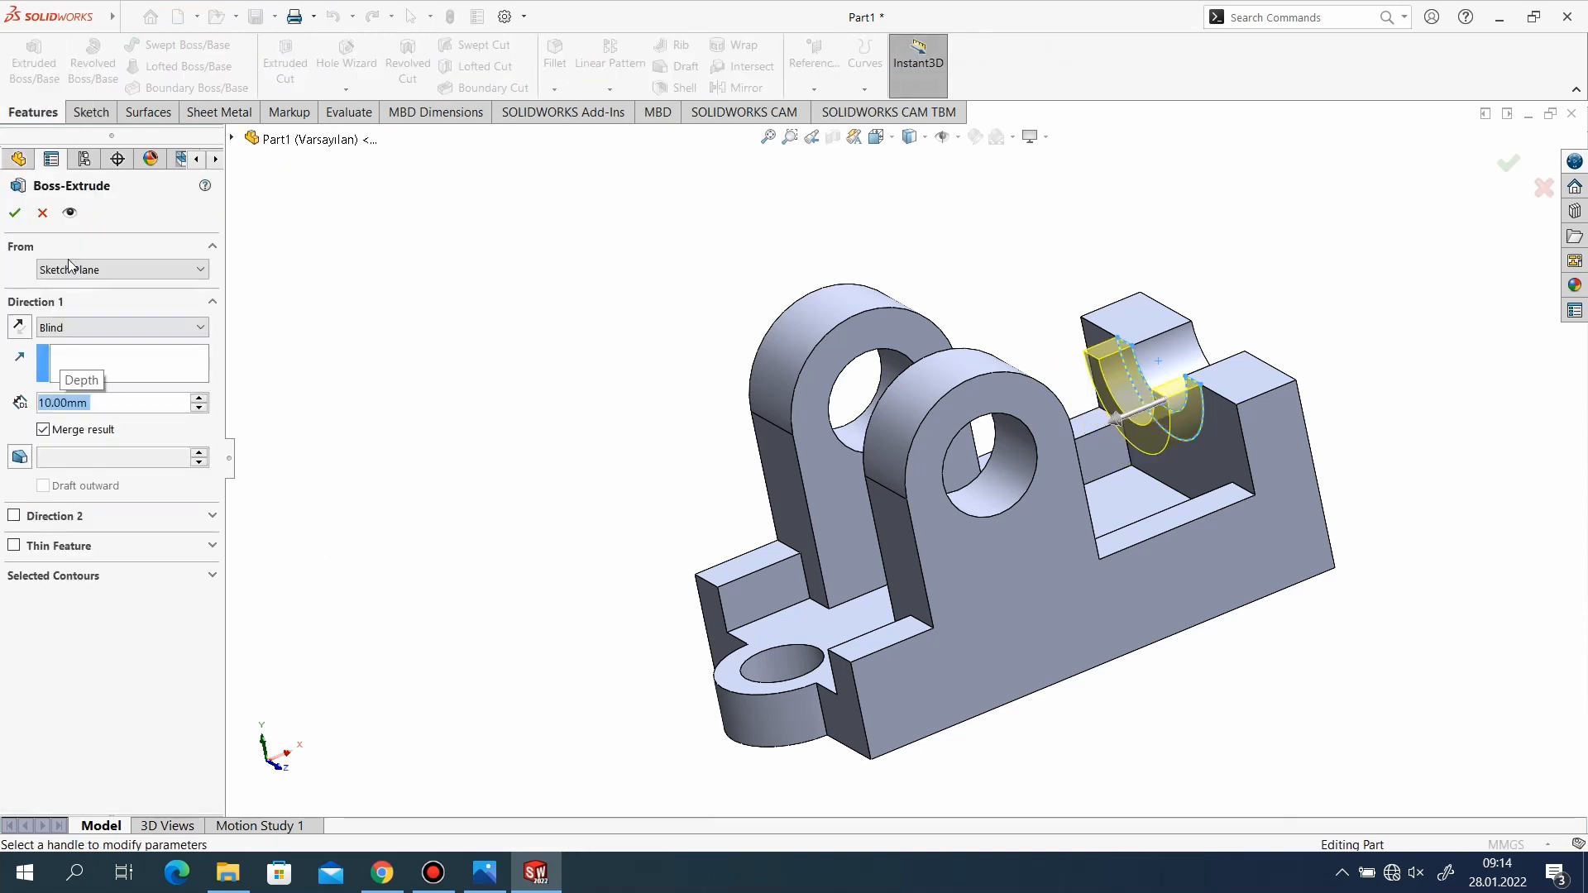
{"action": "left_click", "coordinate": [15, 213]}
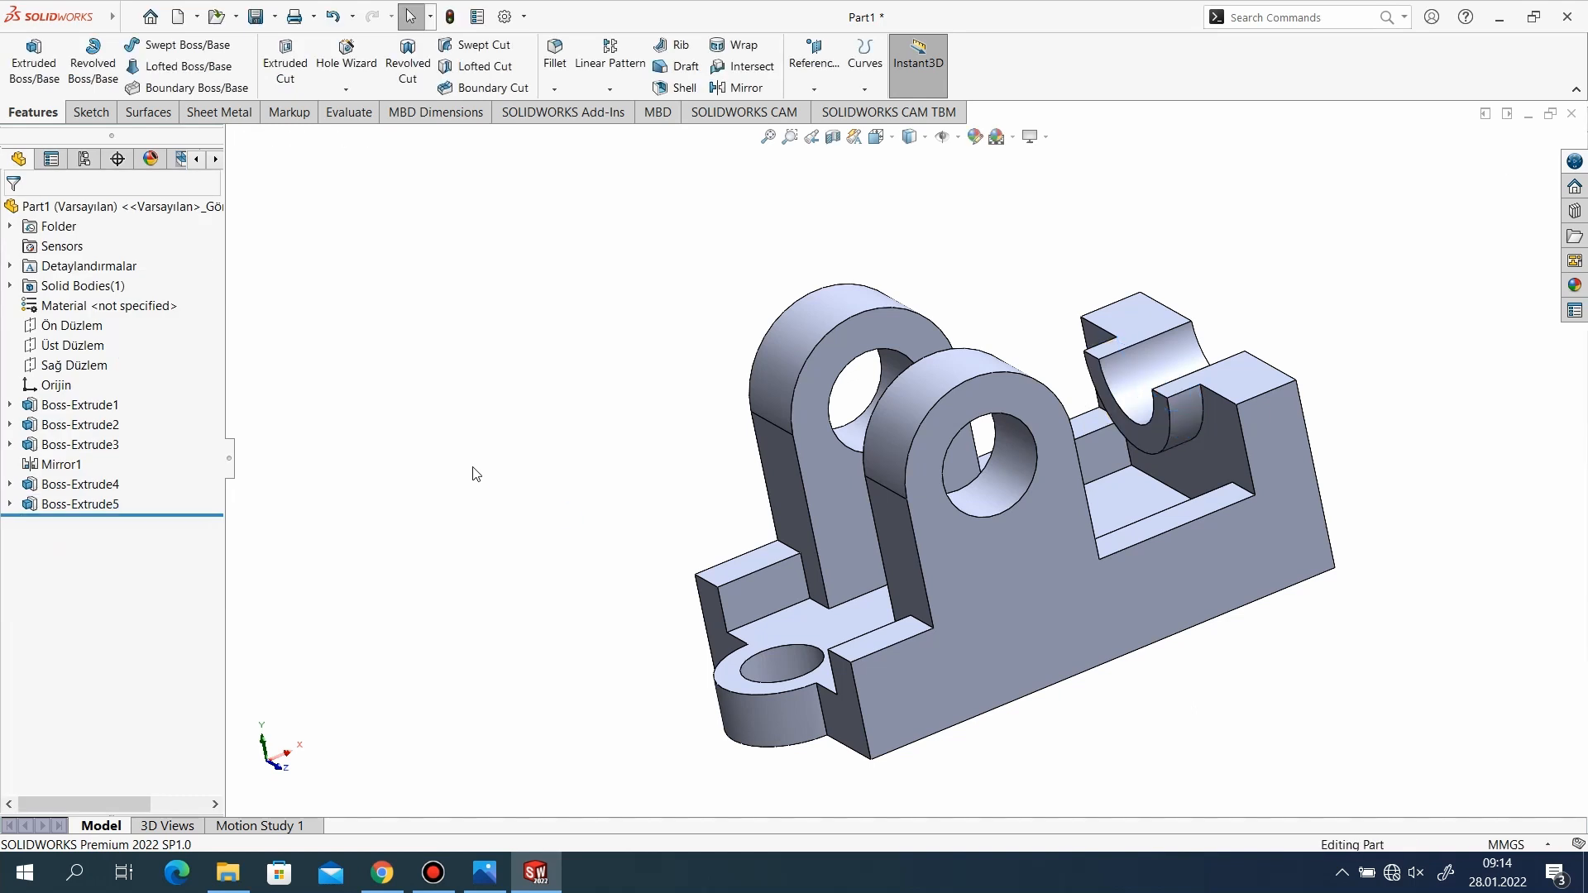
Apply a green colour from the standard swatches to the whole part and collapse the appearances library.
{"action": "scroll", "coordinate": [822, 577], "scroll_direction": "up", "scroll_amount": 2}
{"action": "middle_click_drag", "start_coordinate": [881, 626], "coordinate": [918, 643]}
{"action": "scroll", "coordinate": [815, 572], "scroll_direction": "down", "scroll_amount": 1}
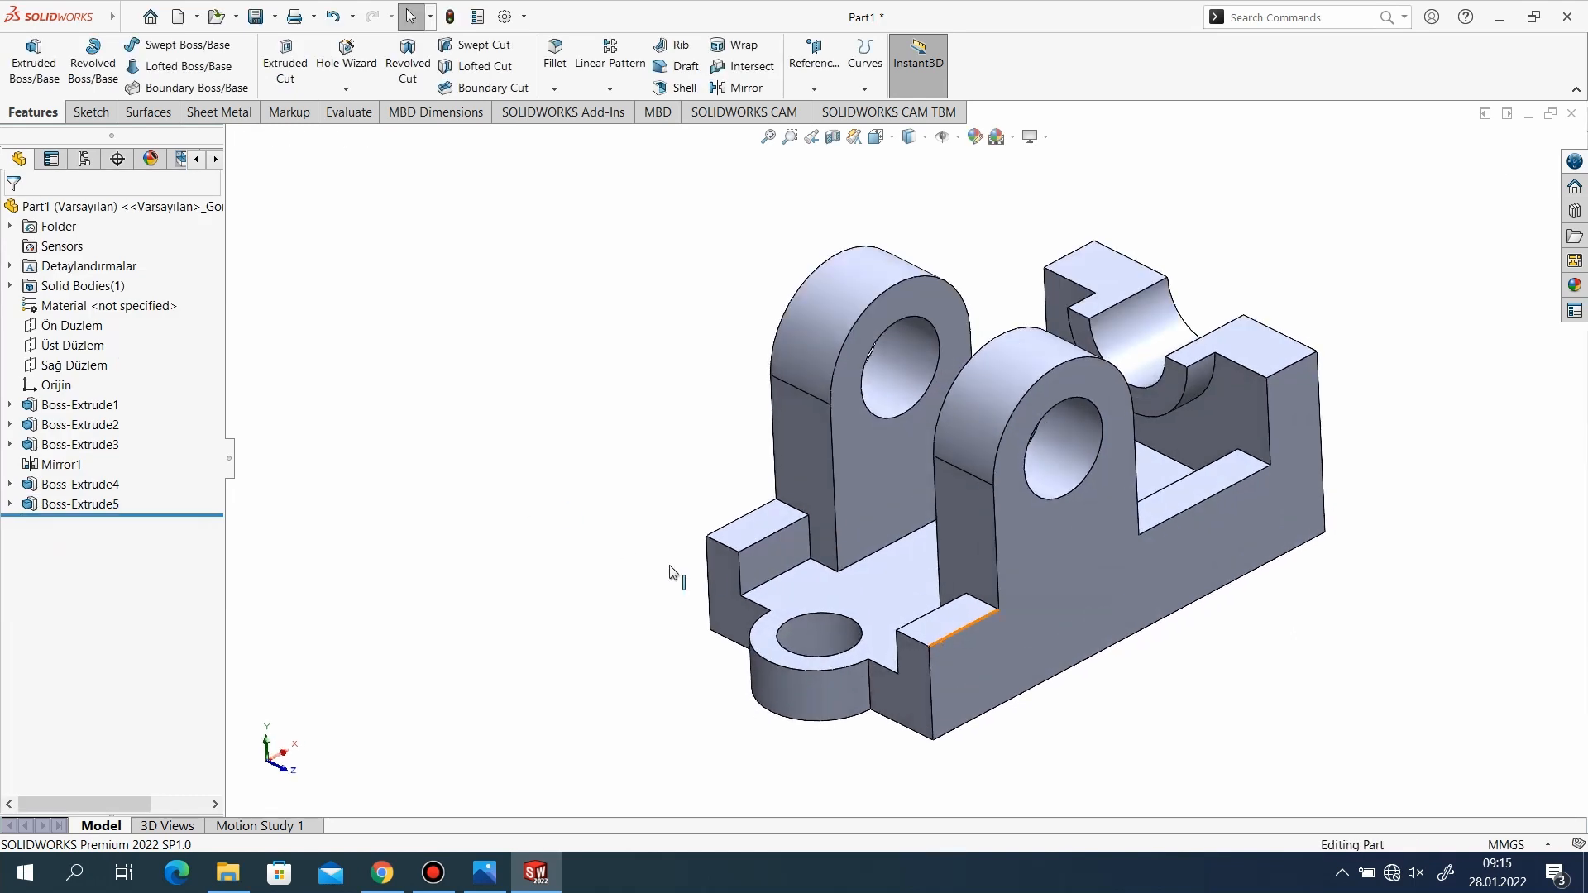
{"action": "scroll", "coordinate": [675, 574], "scroll_direction": "up", "scroll_amount": 2}
{"action": "scroll", "coordinate": [1380, 447], "scroll_direction": "down", "scroll_amount": 2}
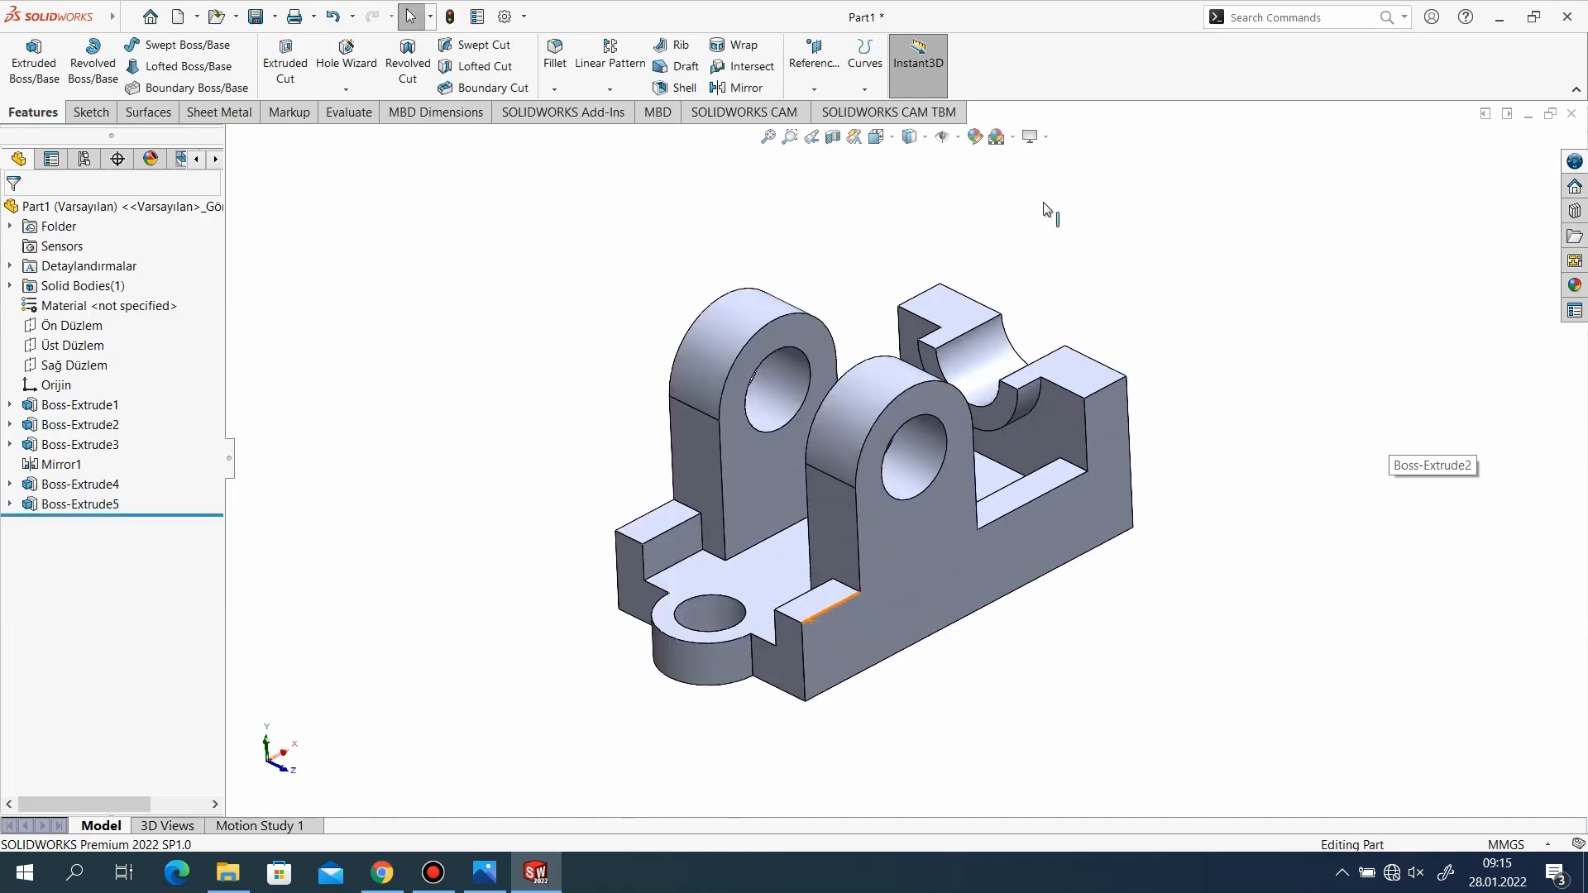
{"action": "left_click", "coordinate": [972, 137]}
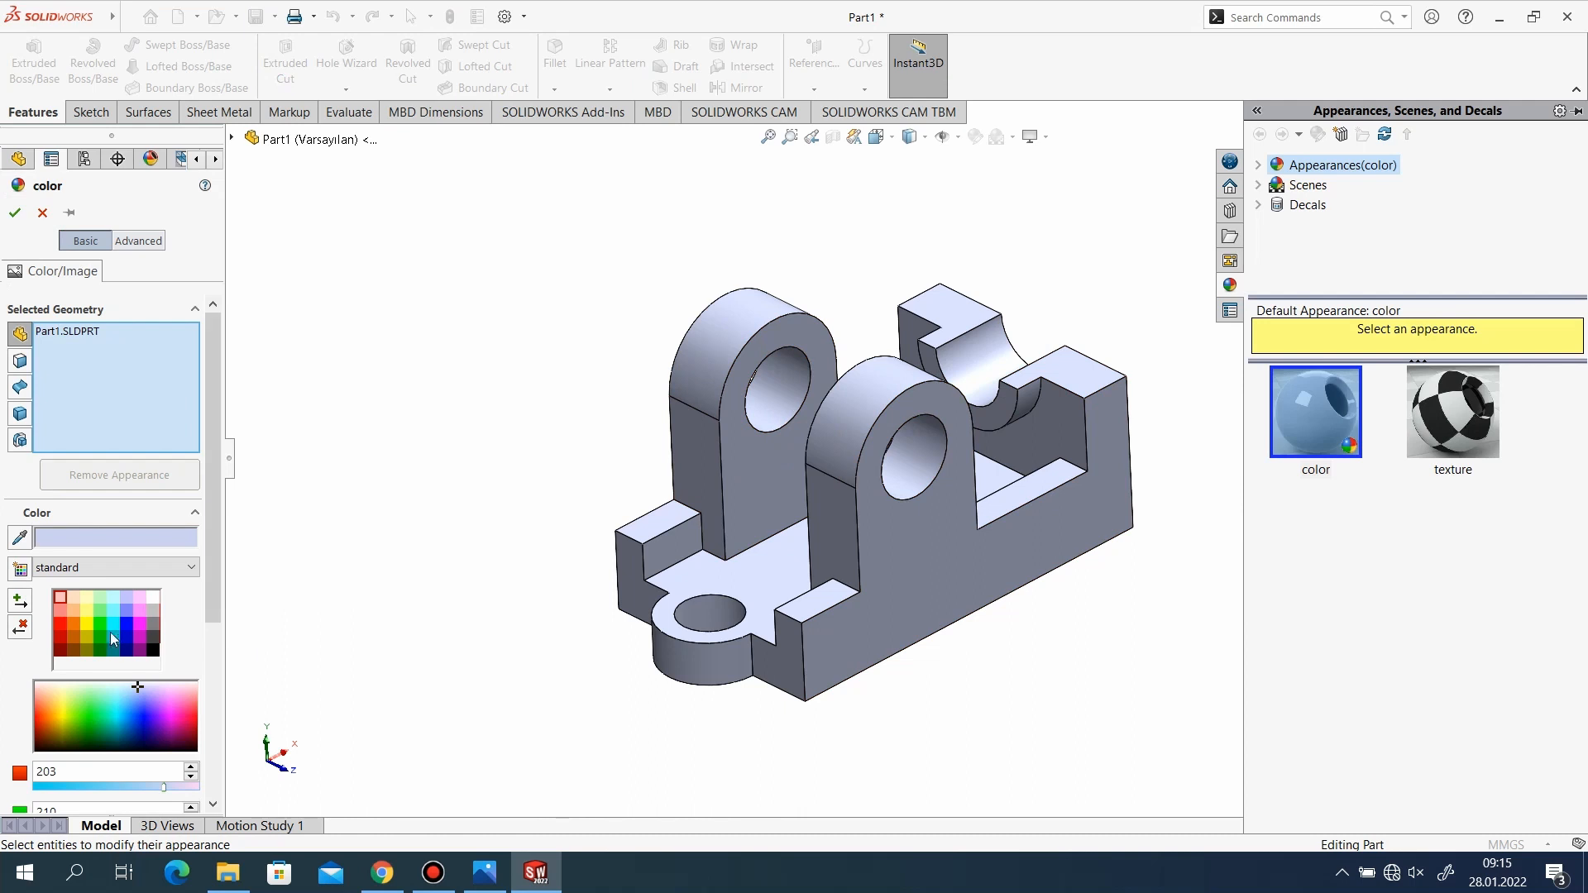
{"action": "left_click", "coordinate": [99, 628]}
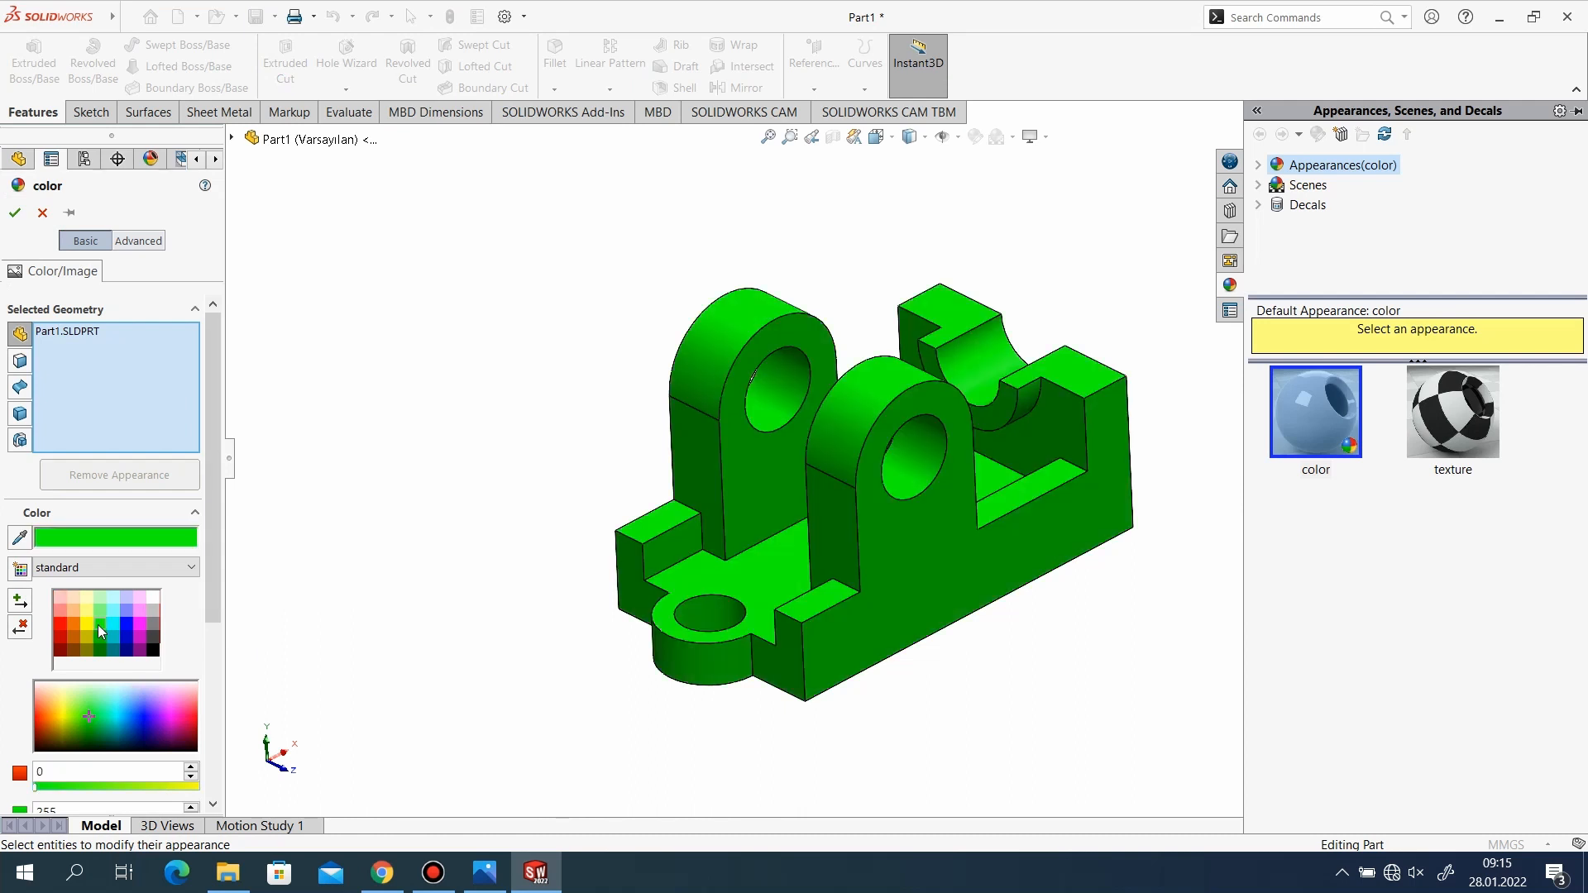
{"action": "scroll", "coordinate": [942, 614], "scroll_direction": "up", "scroll_amount": 2}
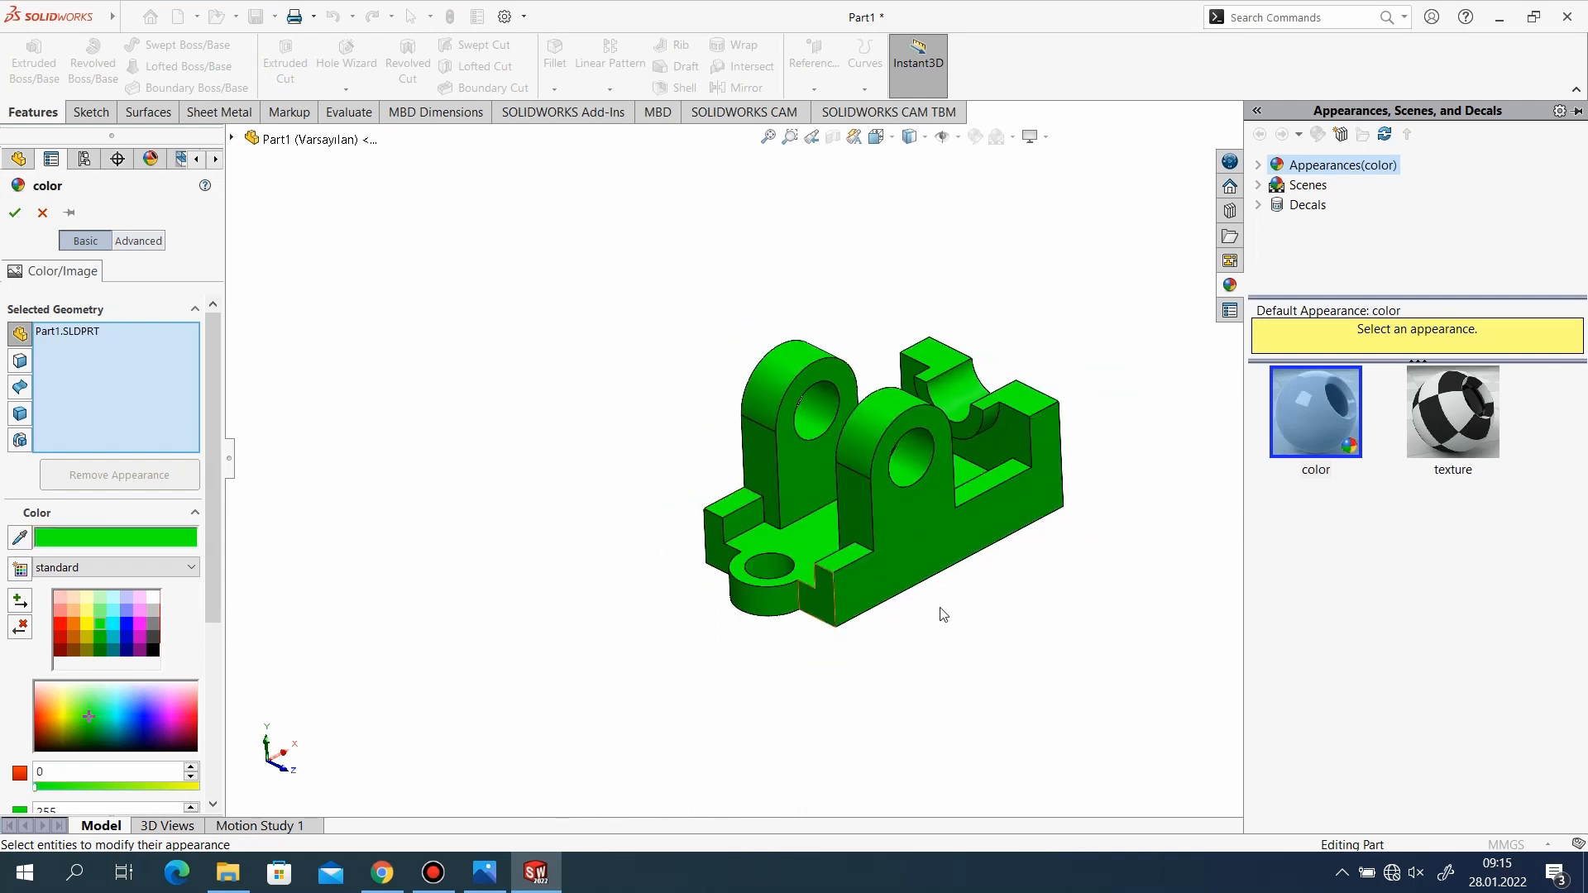
{"action": "left_click", "coordinate": [16, 213]}
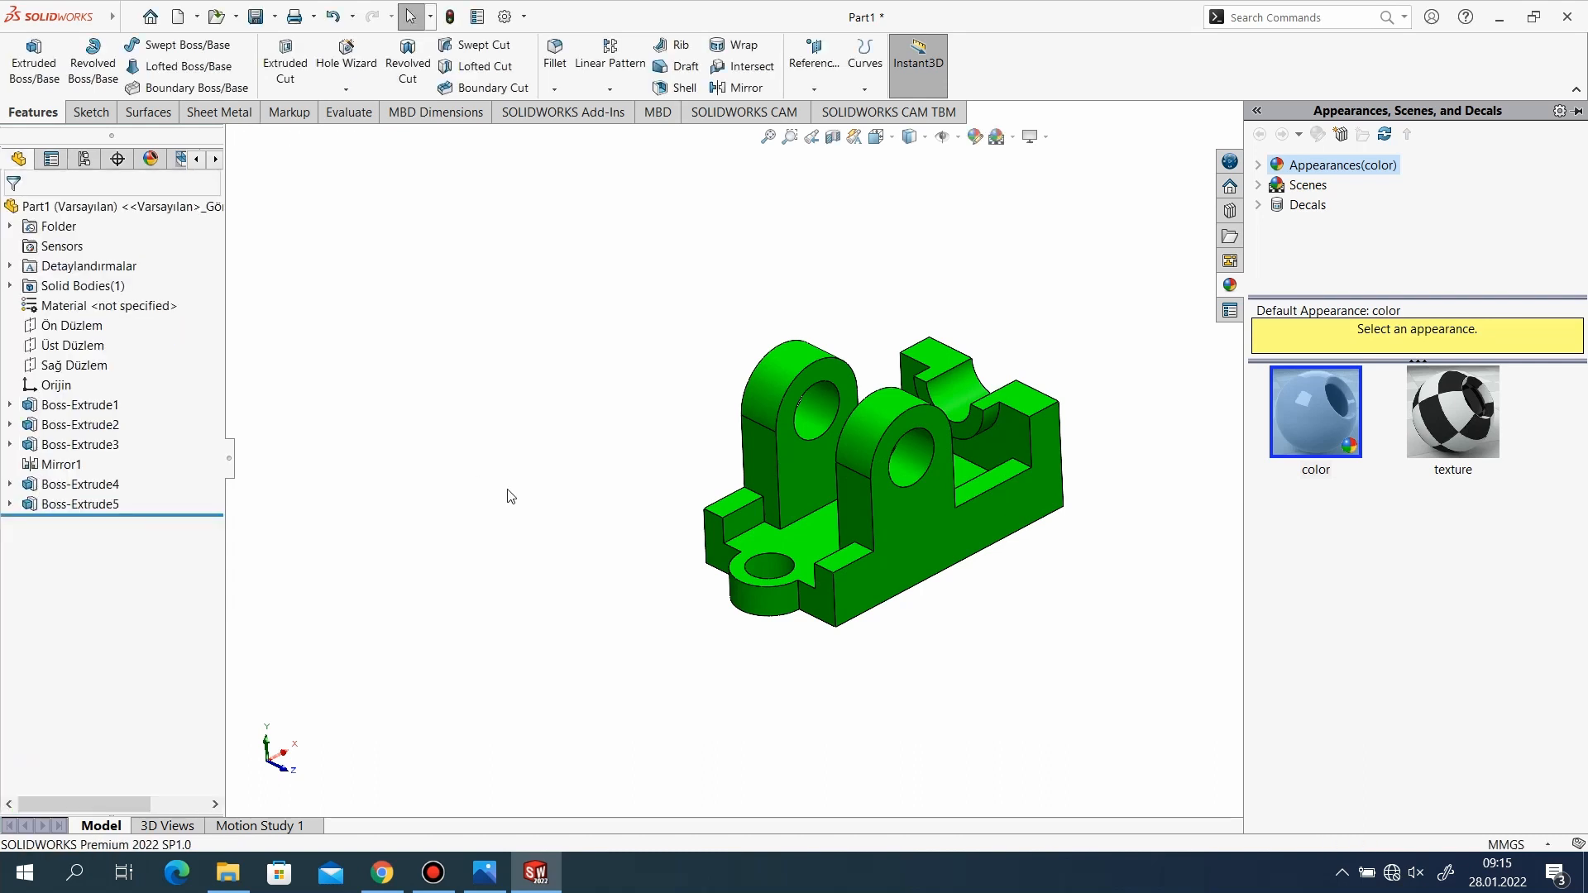
{"action": "left_click", "coordinate": [1258, 111]}
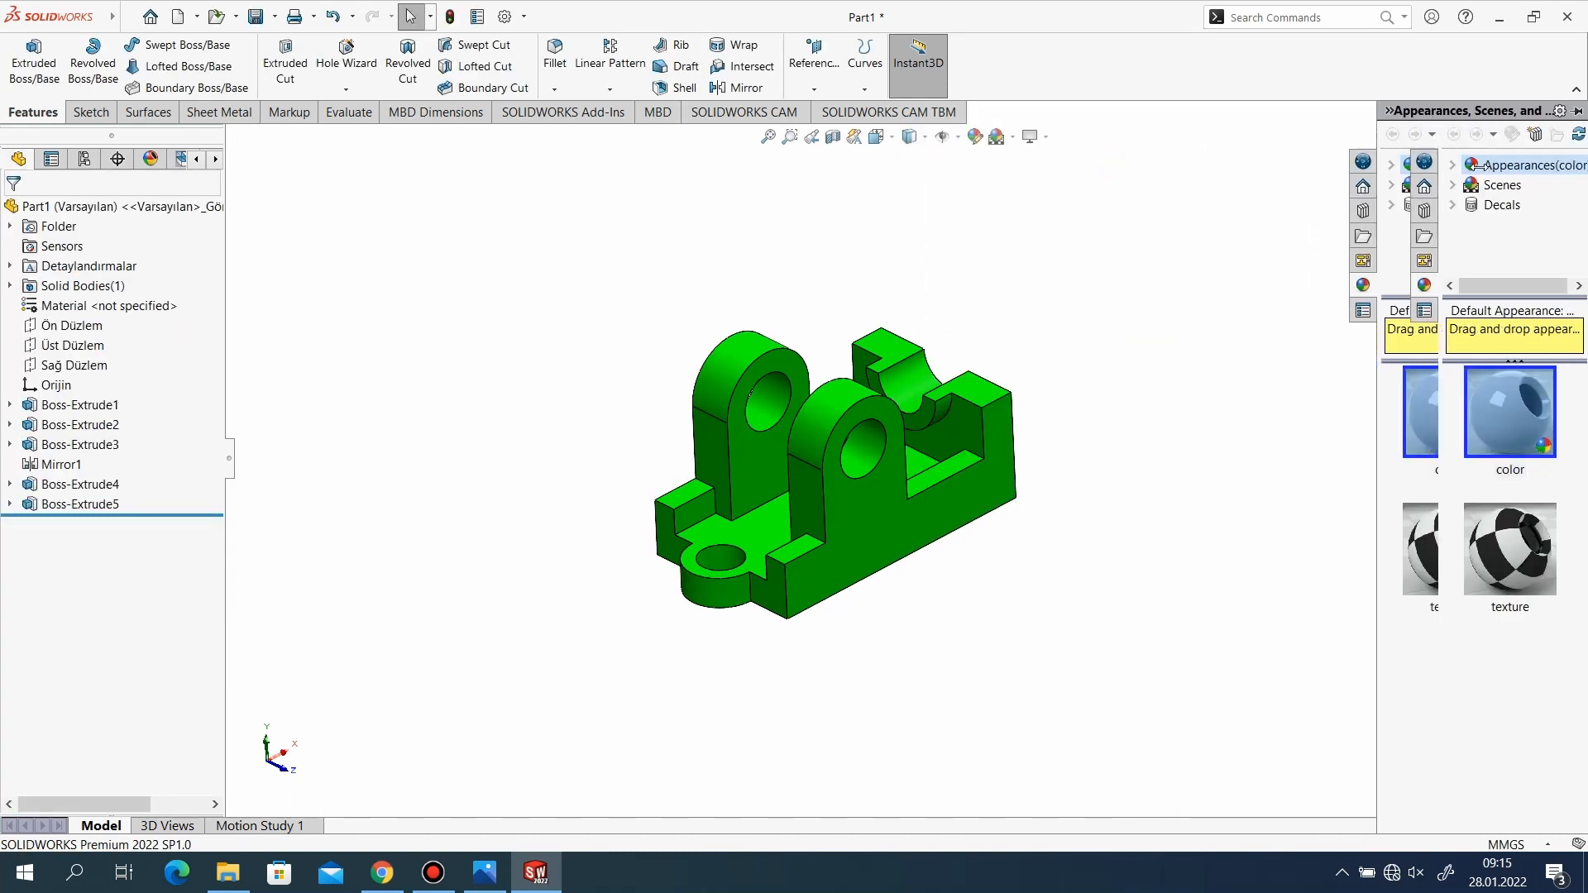
Inspect the finished green bracket from the front, back and underside, and compare it with the reference drawing.
{"action": "scroll", "coordinate": [913, 498], "scroll_direction": "down", "scroll_amount": 3}
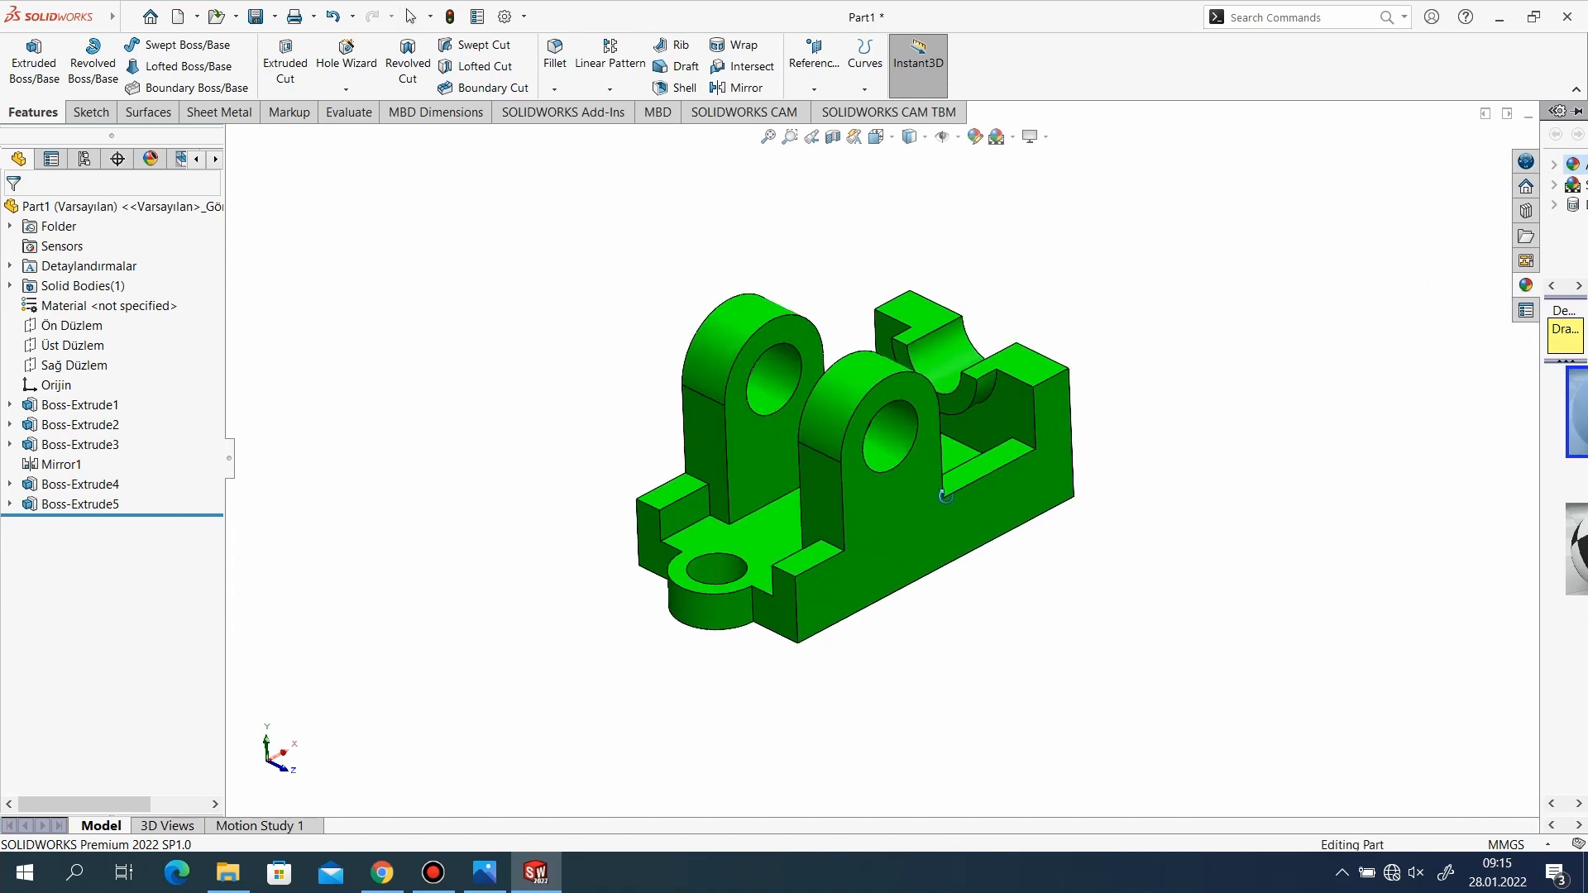
{"action": "middle_click_drag", "start_coordinate": [943, 494], "coordinate": [998, 525]}
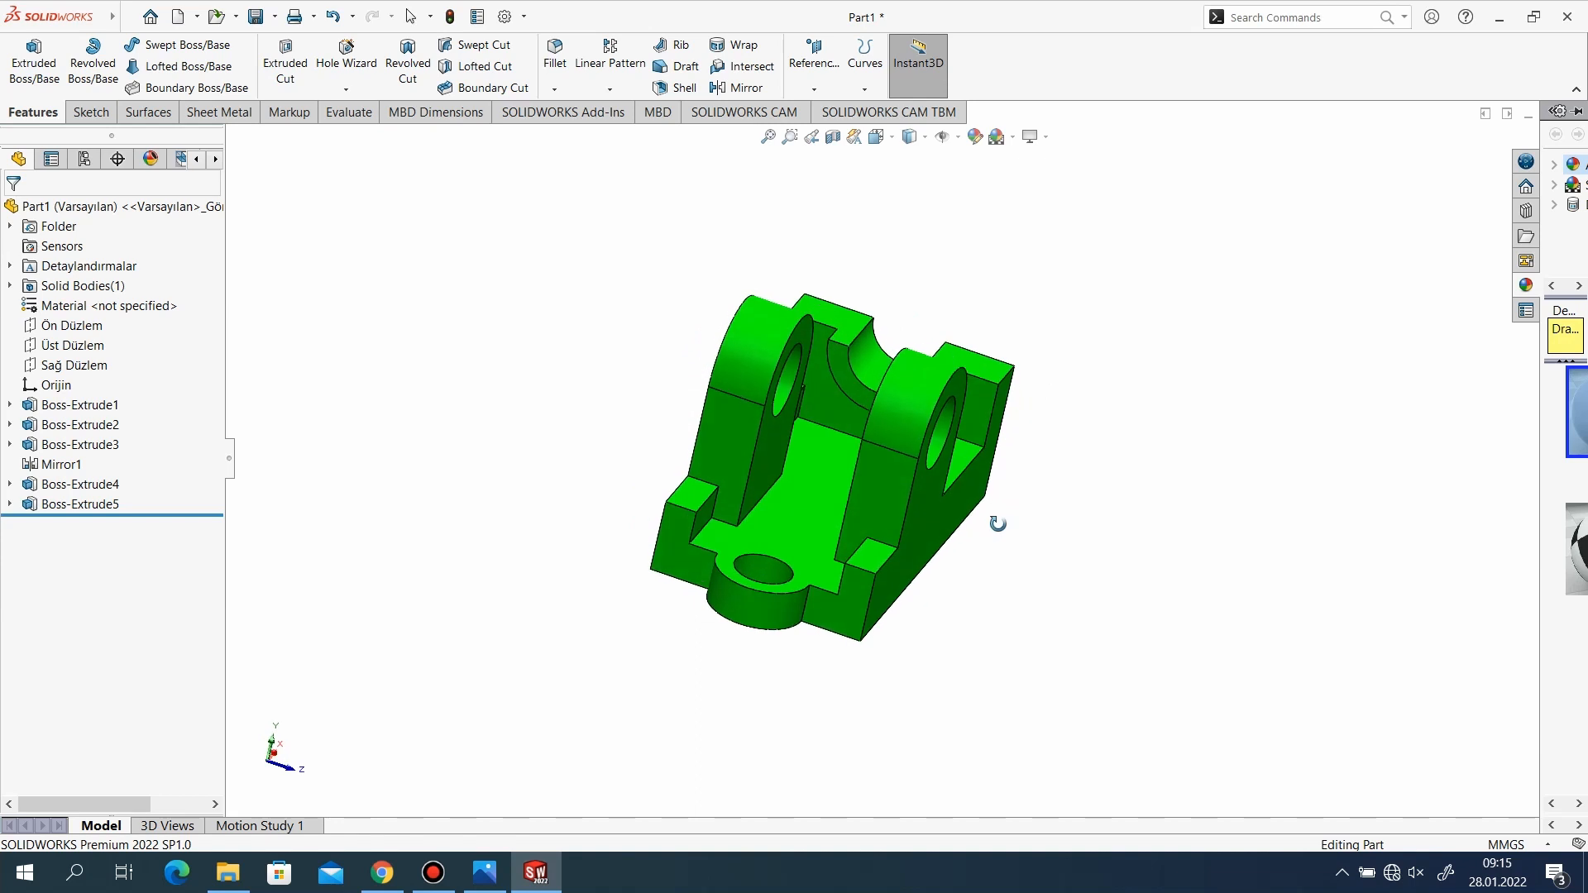
{"action": "middle_click_drag", "start_coordinate": [1006, 612], "coordinate": [1085, 497]}
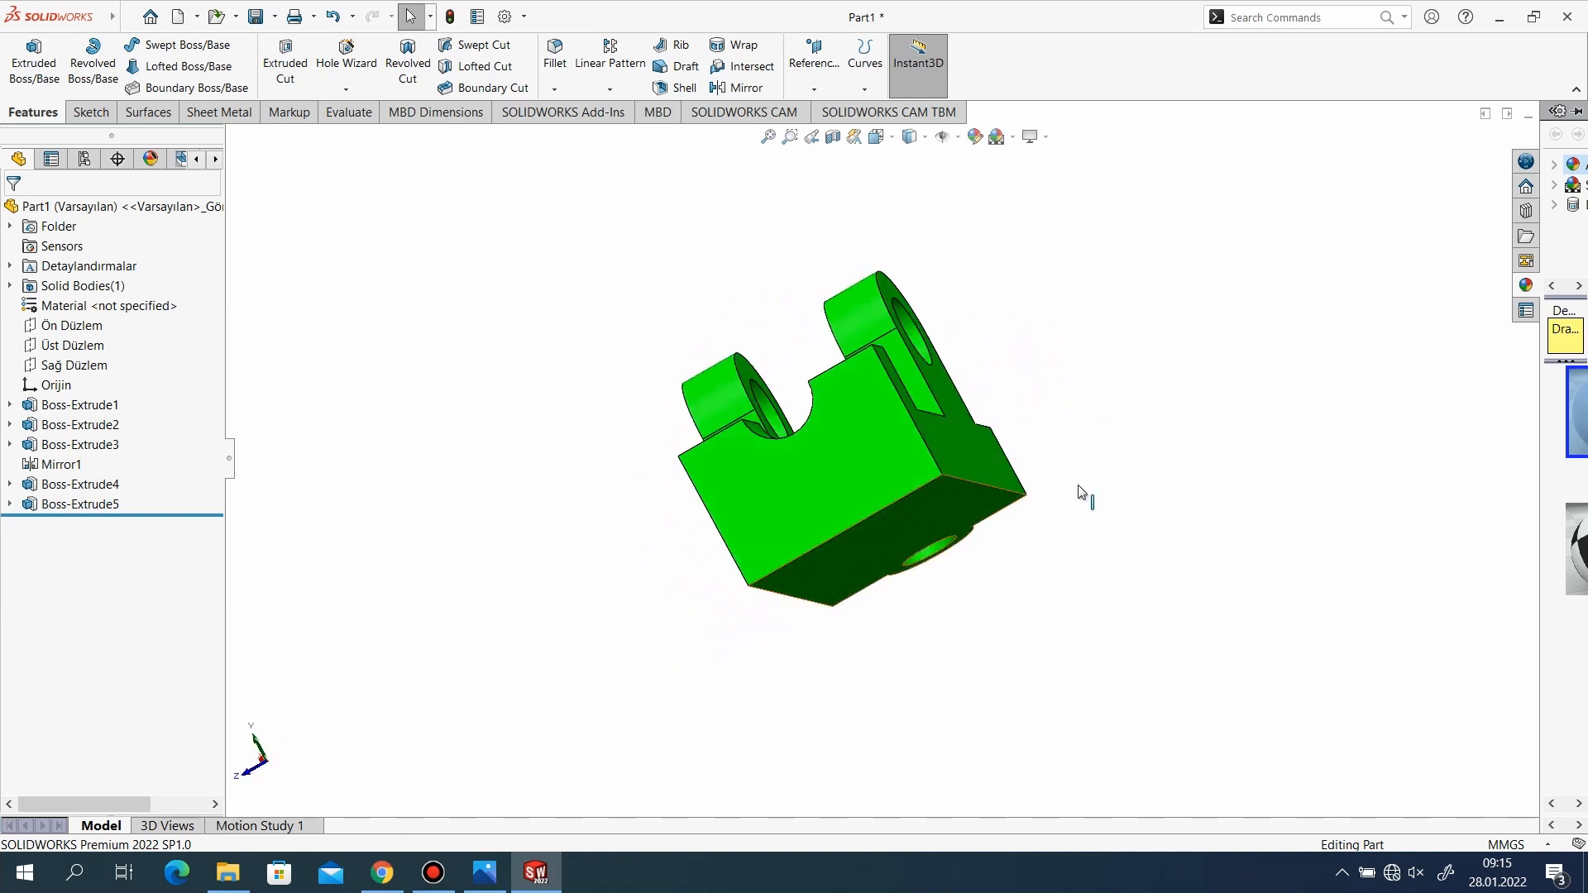
{"action": "middle_click_drag", "start_coordinate": [1042, 433], "coordinate": [741, 659]}
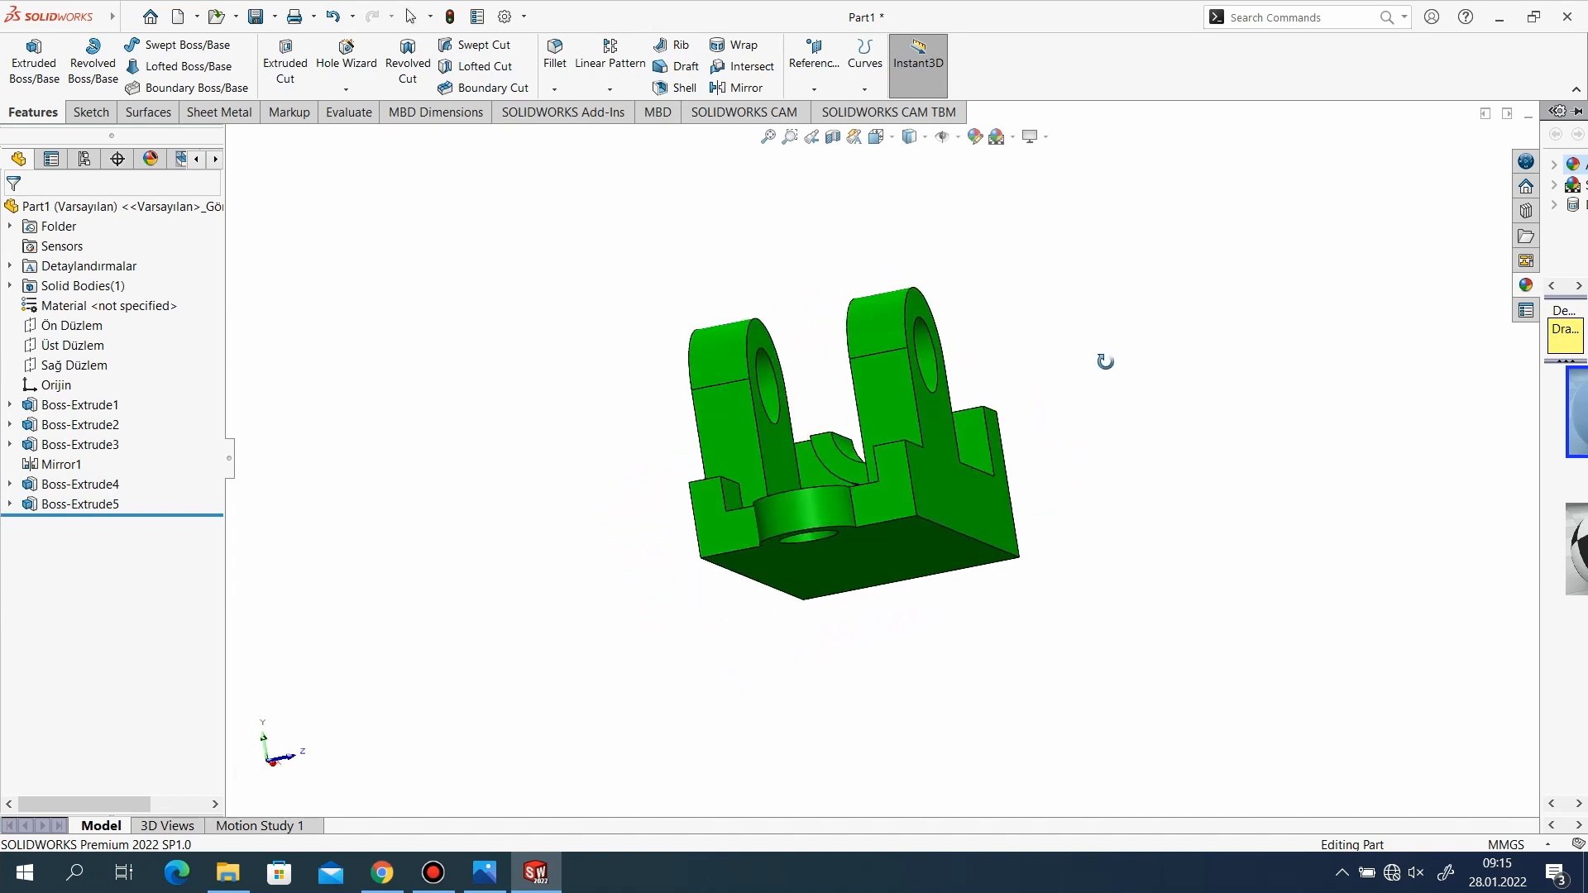
{"action": "middle_click_drag", "start_coordinate": [1106, 358], "coordinate": [1053, 485]}
{"action": "mouse_move", "coordinate": [944, 488]}
{"action": "middle_mouse_down"}
{"action": "mouse_move", "coordinate": [956, 459]}
{"action": "mouse_move", "coordinate": [914, 509]}
{"action": "mouse_move", "coordinate": [930, 488]}
{"action": "middle_mouse_up"}
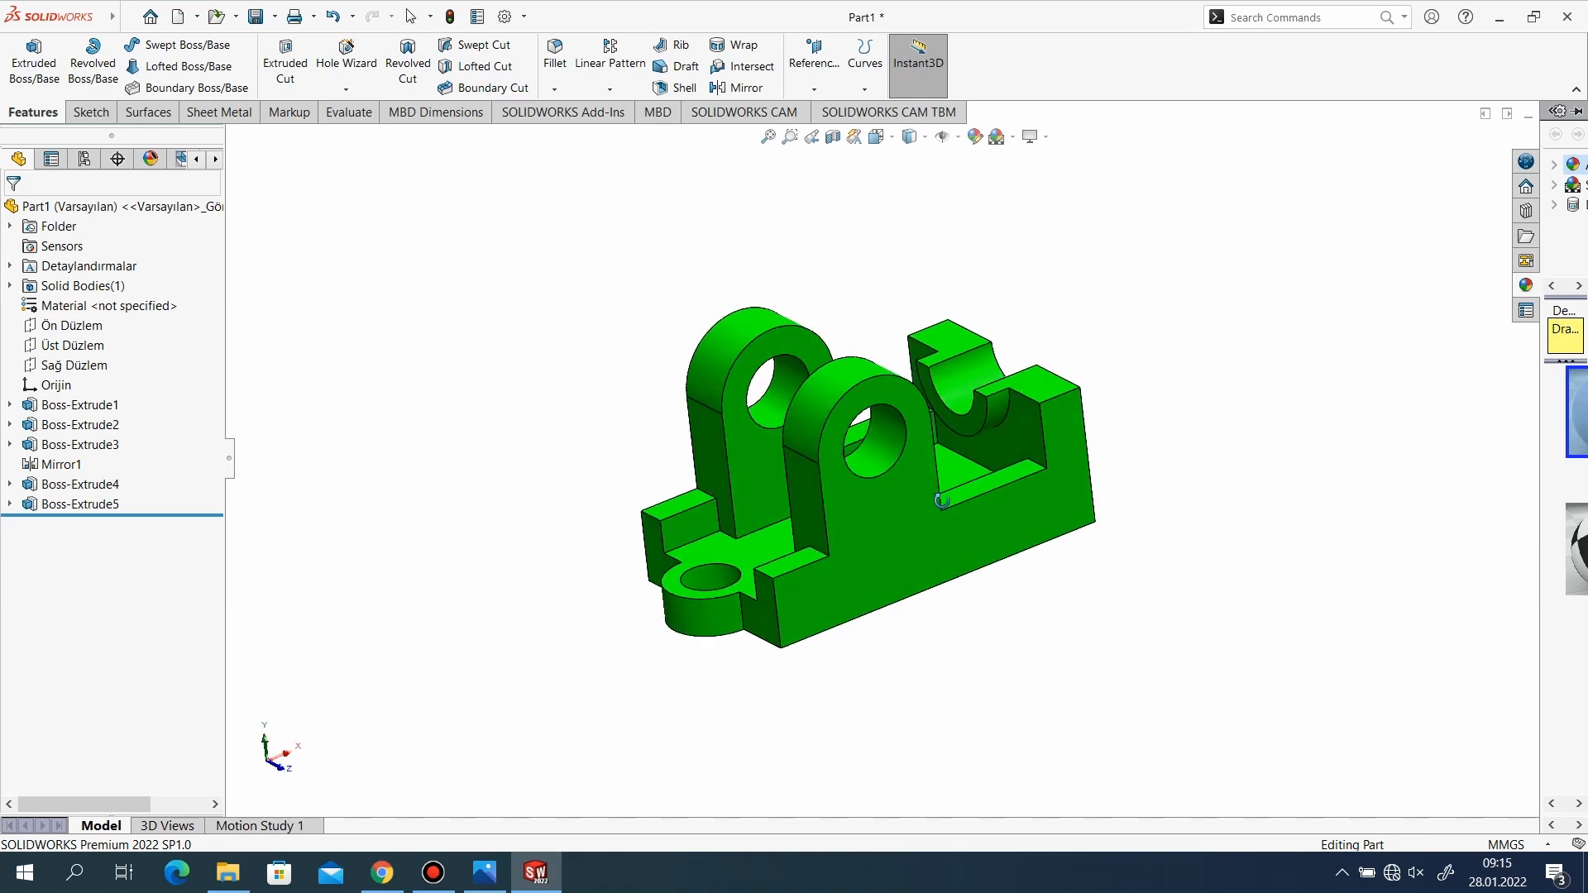
{"action": "left_click", "coordinate": [484, 871]}
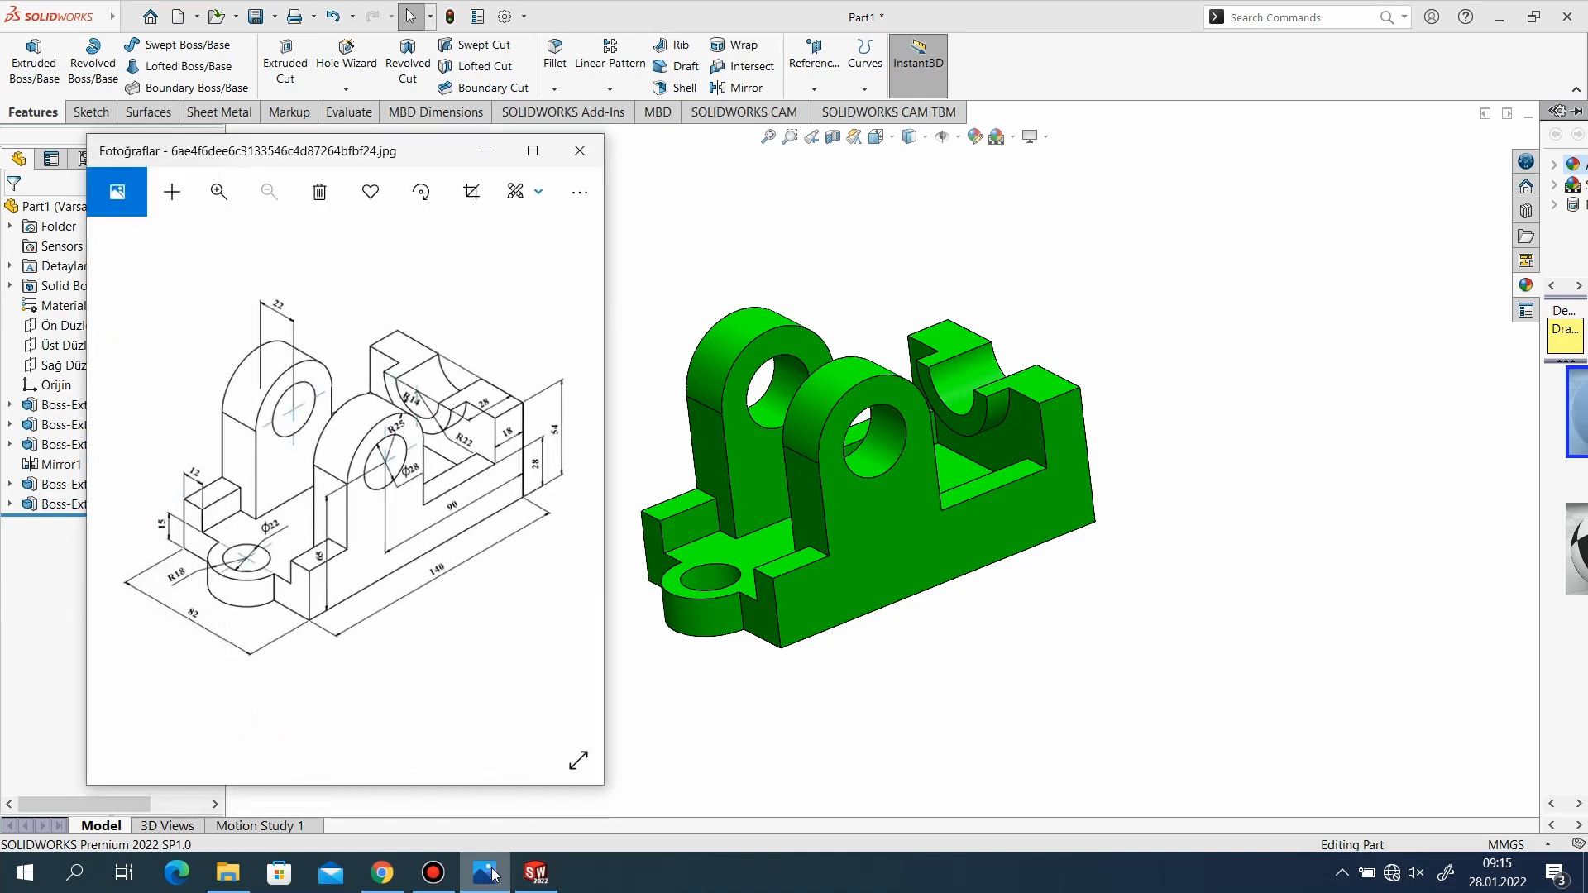